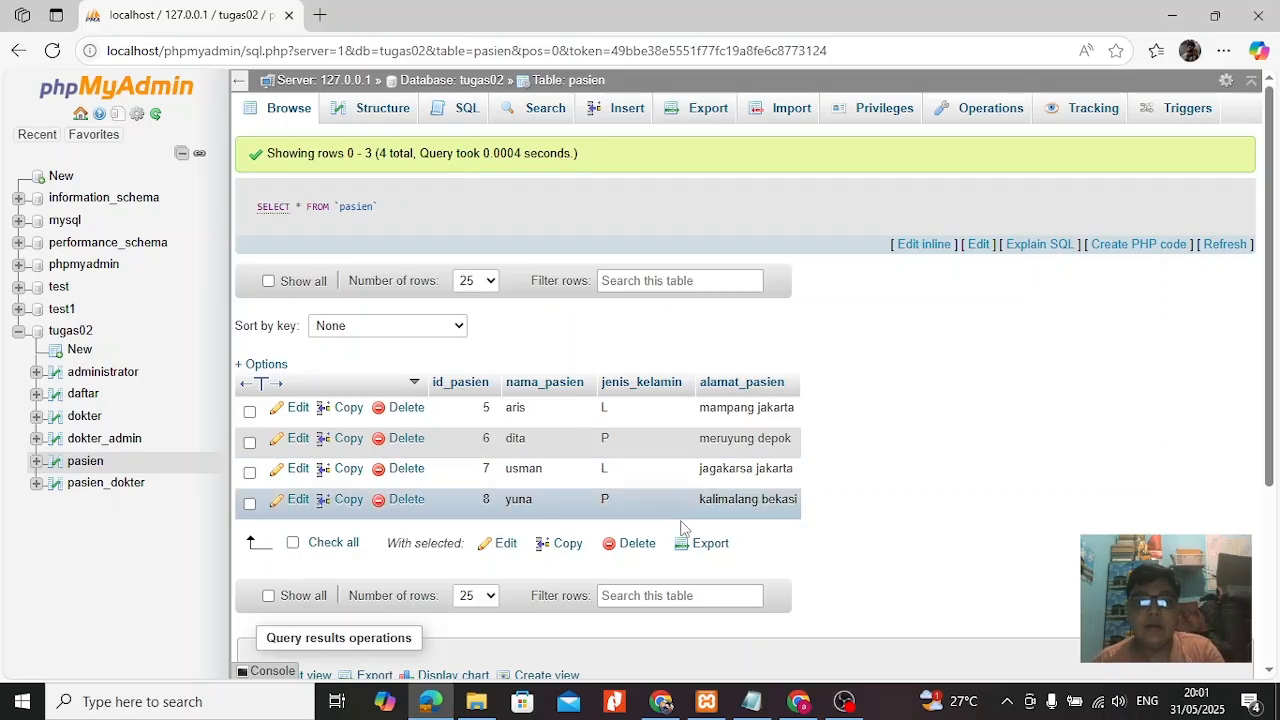
Switch to Chrome and open the "Tugas 3 - Praktikum - Transaksi dan Basis Data Terdistribusi" assignment from the course page.
left_click(660, 701)
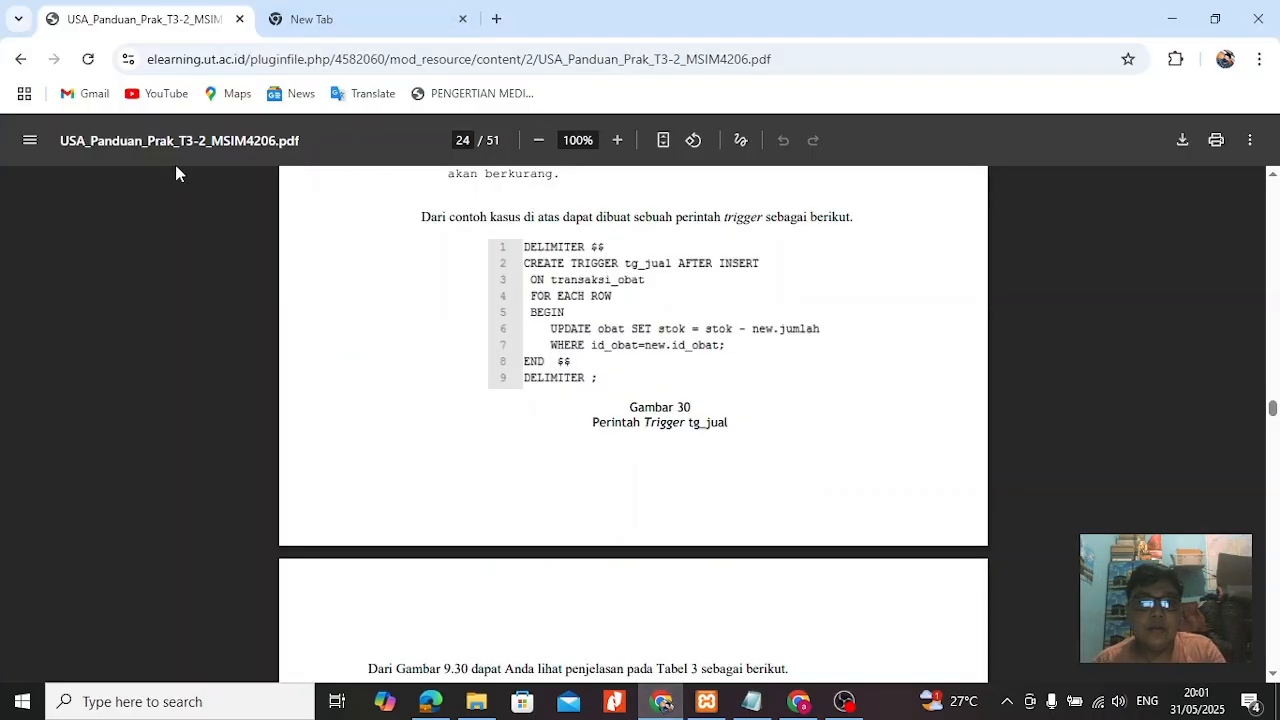
left_click(30, 64)
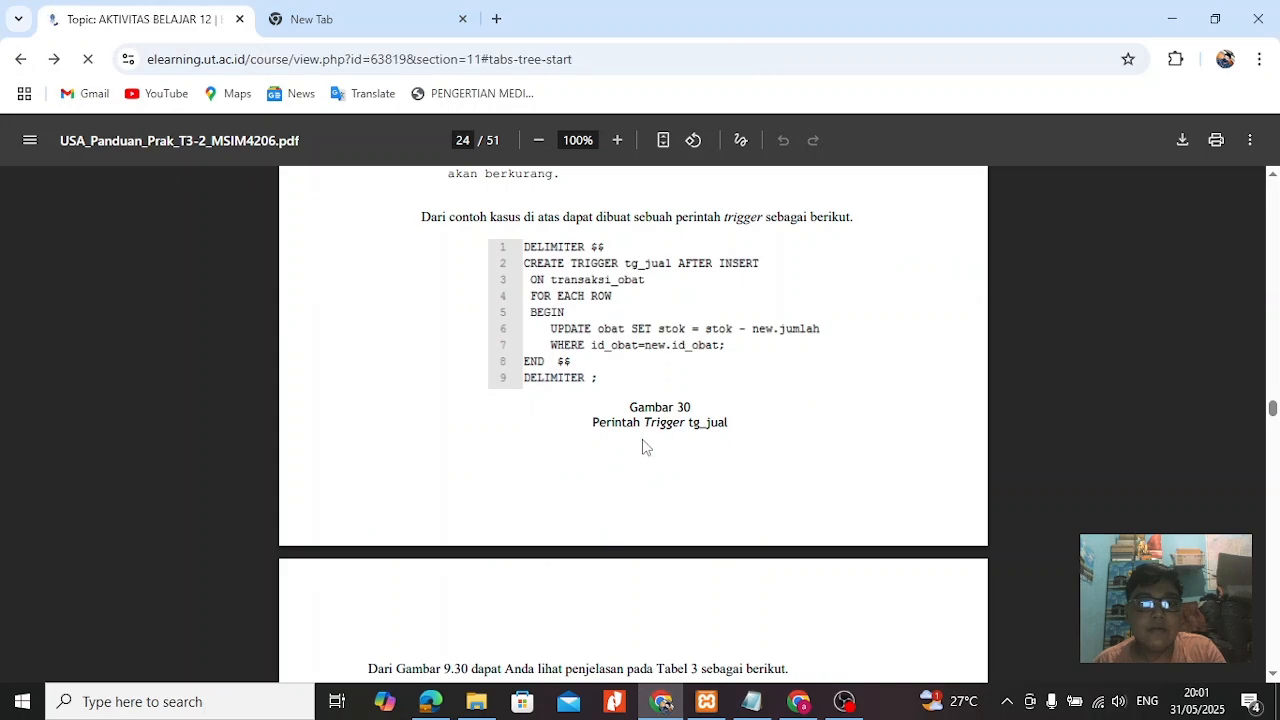
scroll(651, 467, "down", 7)
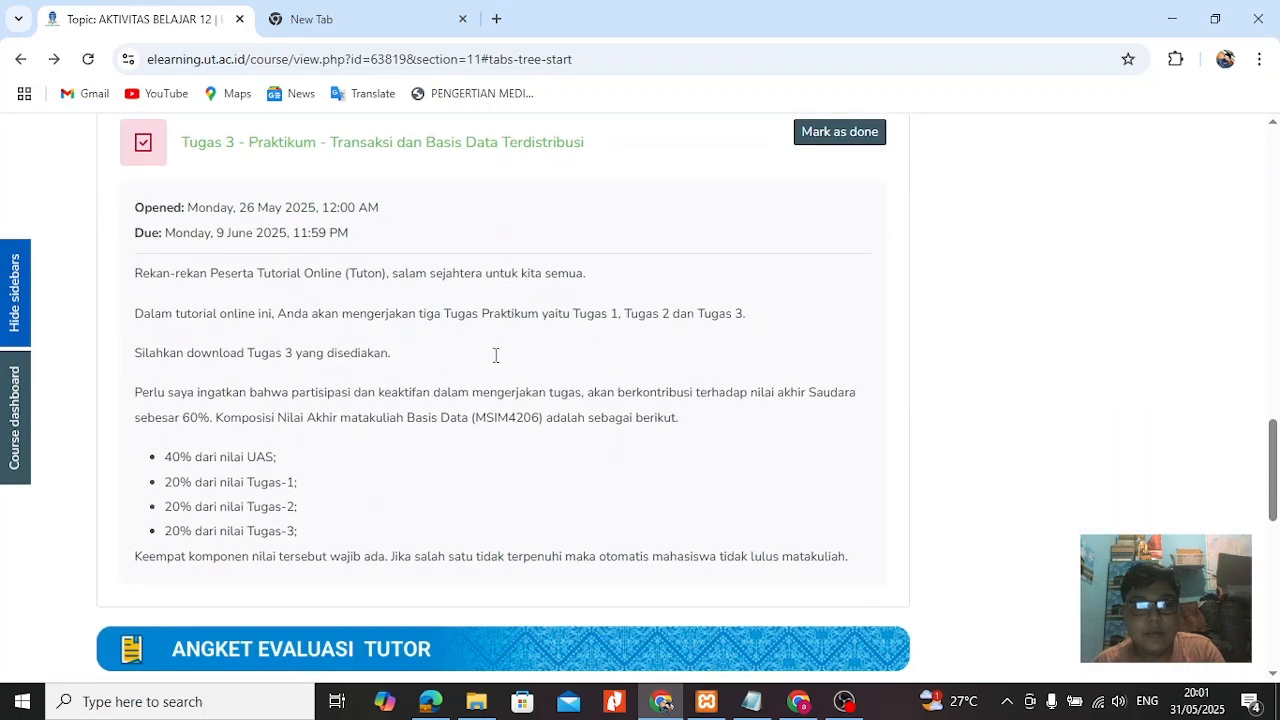
left_click(420, 143)
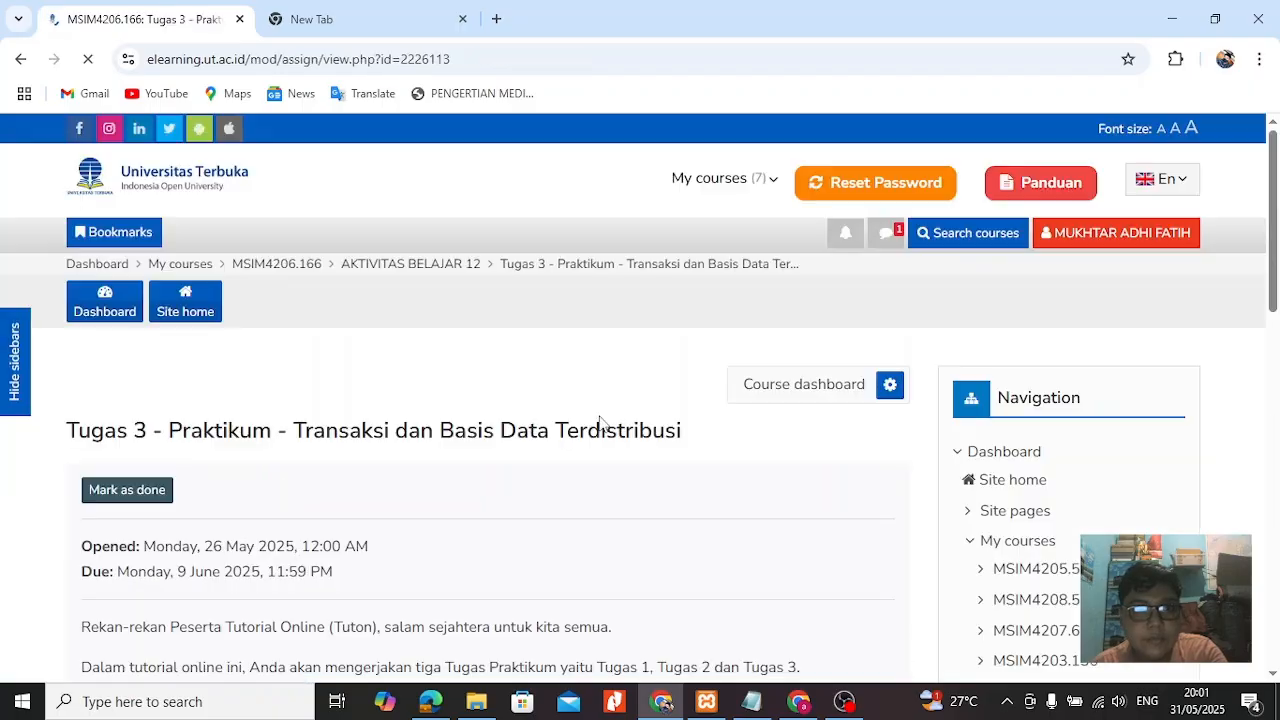
scroll(603, 420, "down", 5)
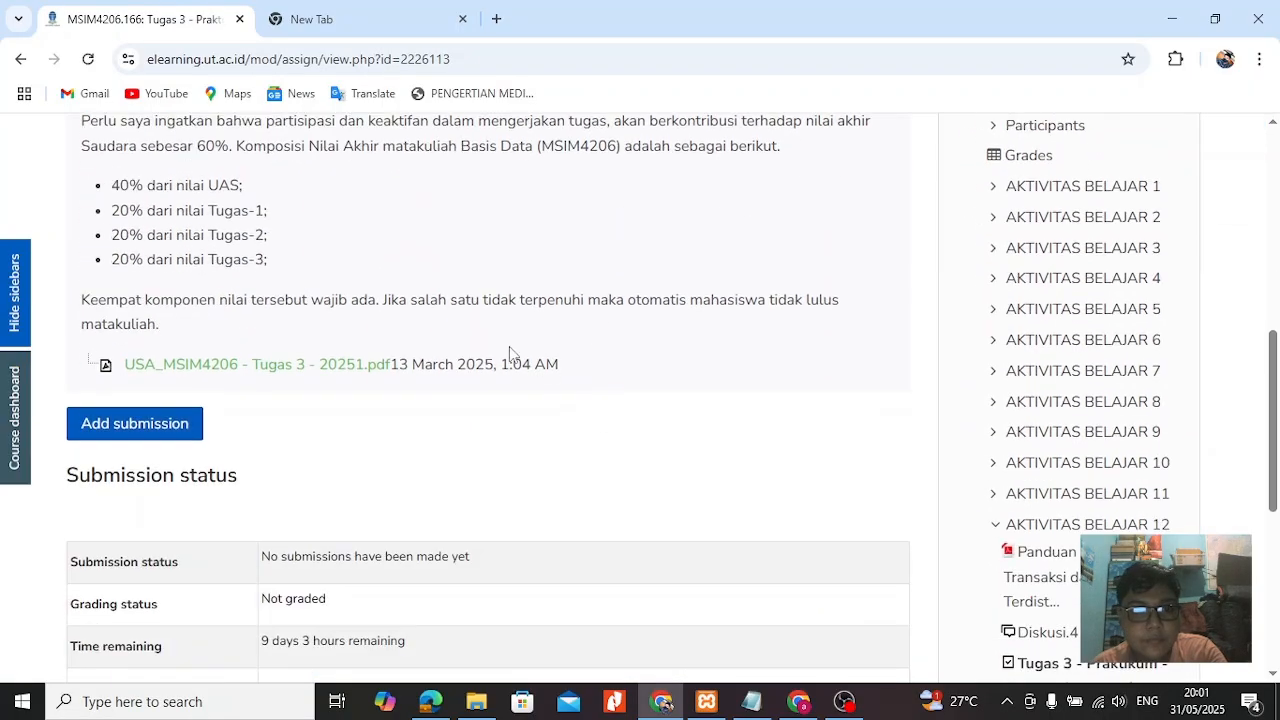
Download the assignment file "USA_MSIM4206 - Tugas 3 - 20251 (1)" into the KHUSUS UT folder and open it.
left_click(363, 366)
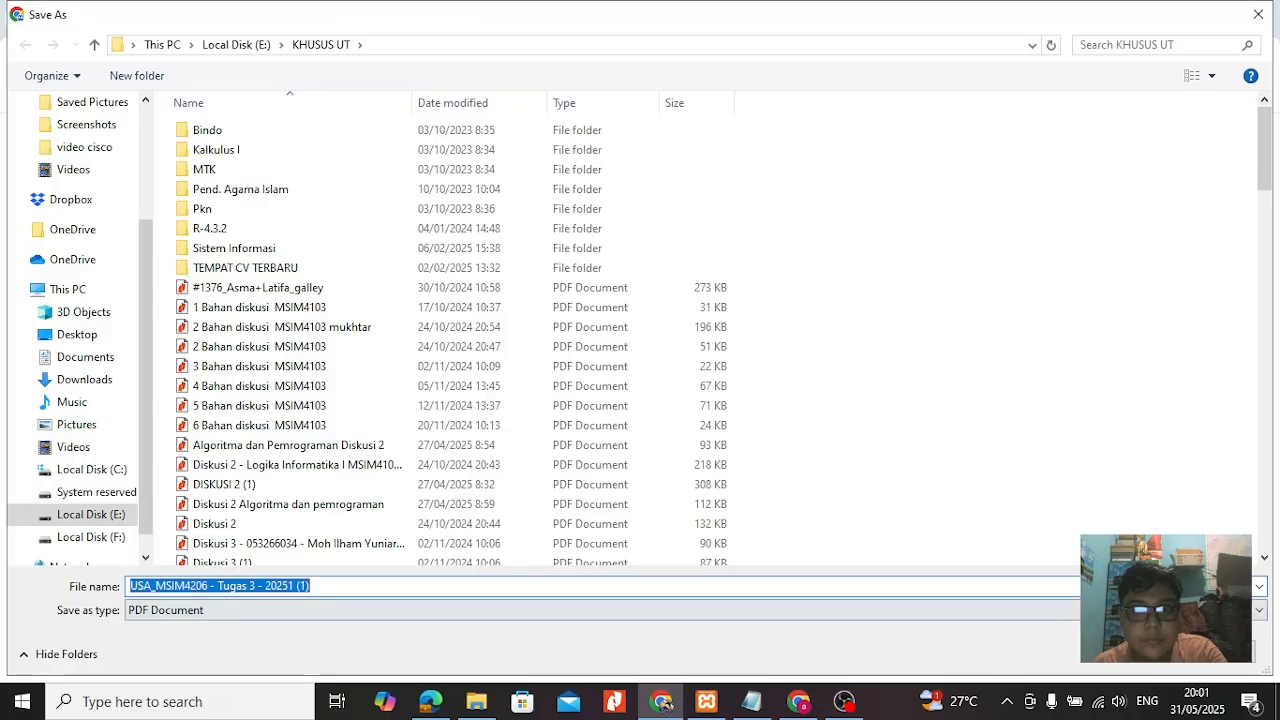
left_click(1150, 654)
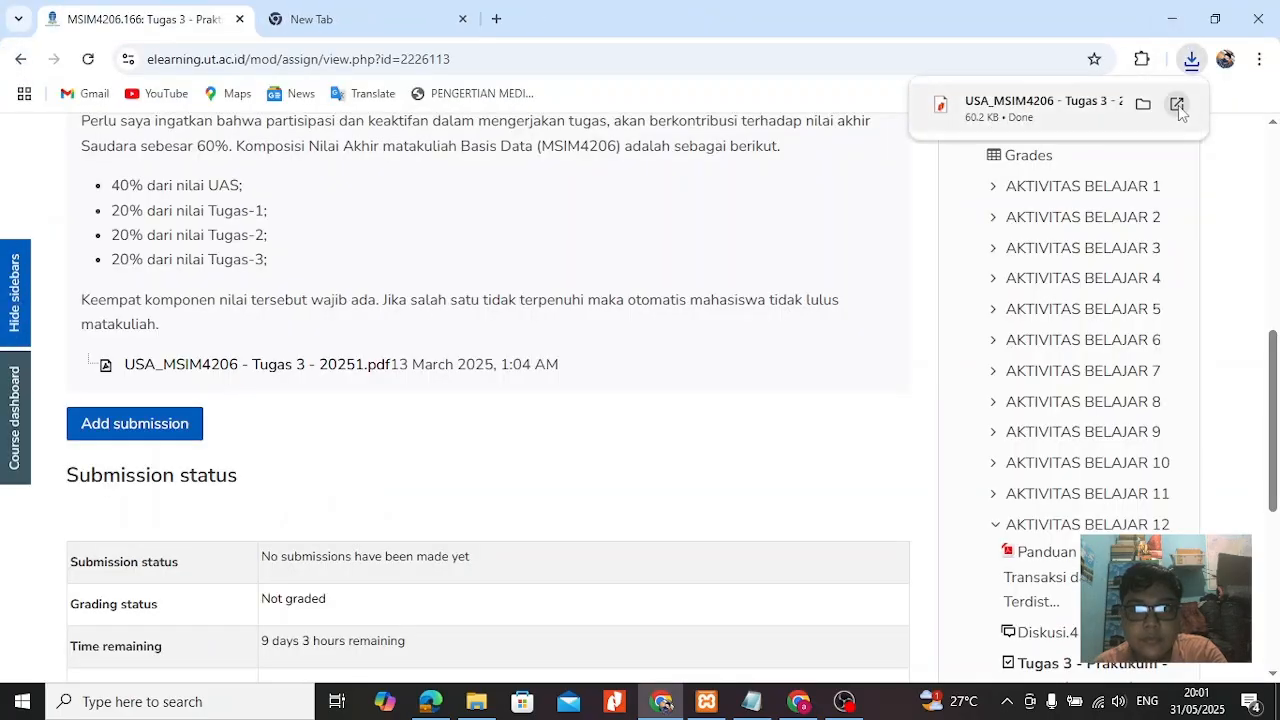
left_click(1179, 106)
Read the two practicum tasks listed under Tugas 3, highlighting the words on transactions and distributed databases.
scroll(647, 453, "down", 1)
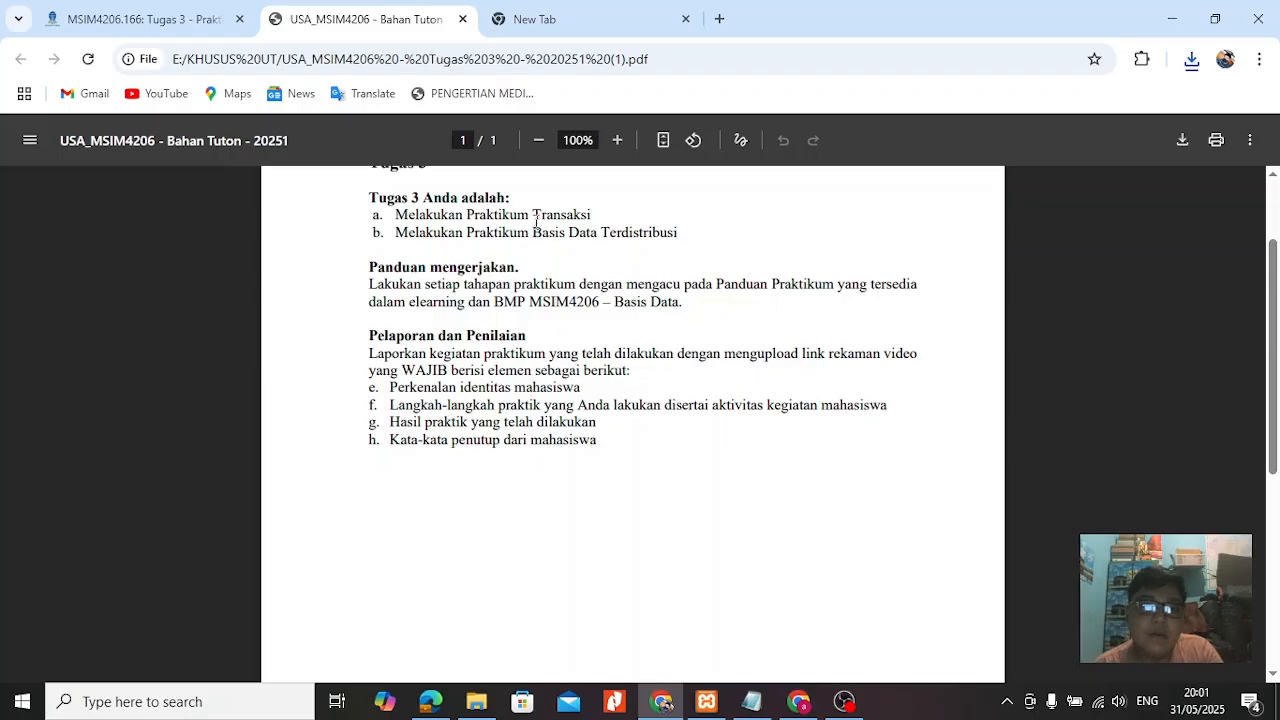
left_click_drag(538, 216, 636, 234)
left_click(590, 275)
left_click_drag(547, 238, 684, 236)
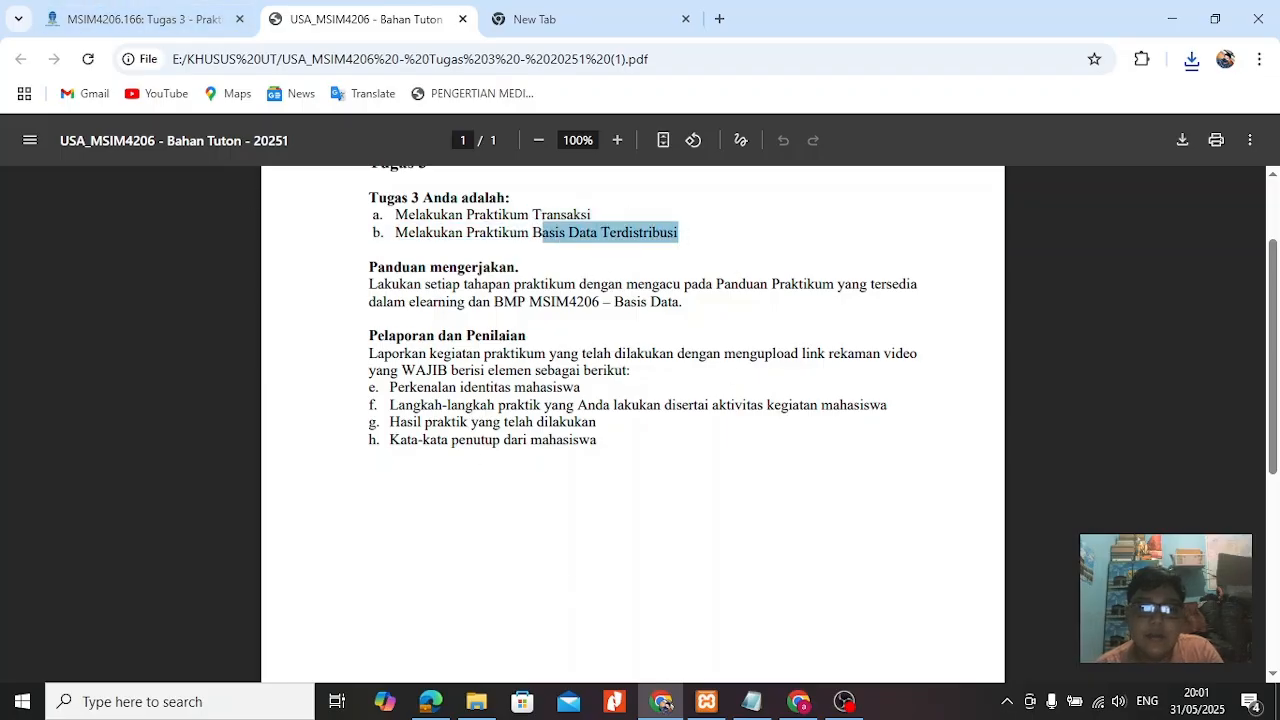
Switch to phpMyAdmin and start a routine named transaksi1 in tugas02, pasting a transaction that inserts a patient into pasien.
left_click(428, 702)
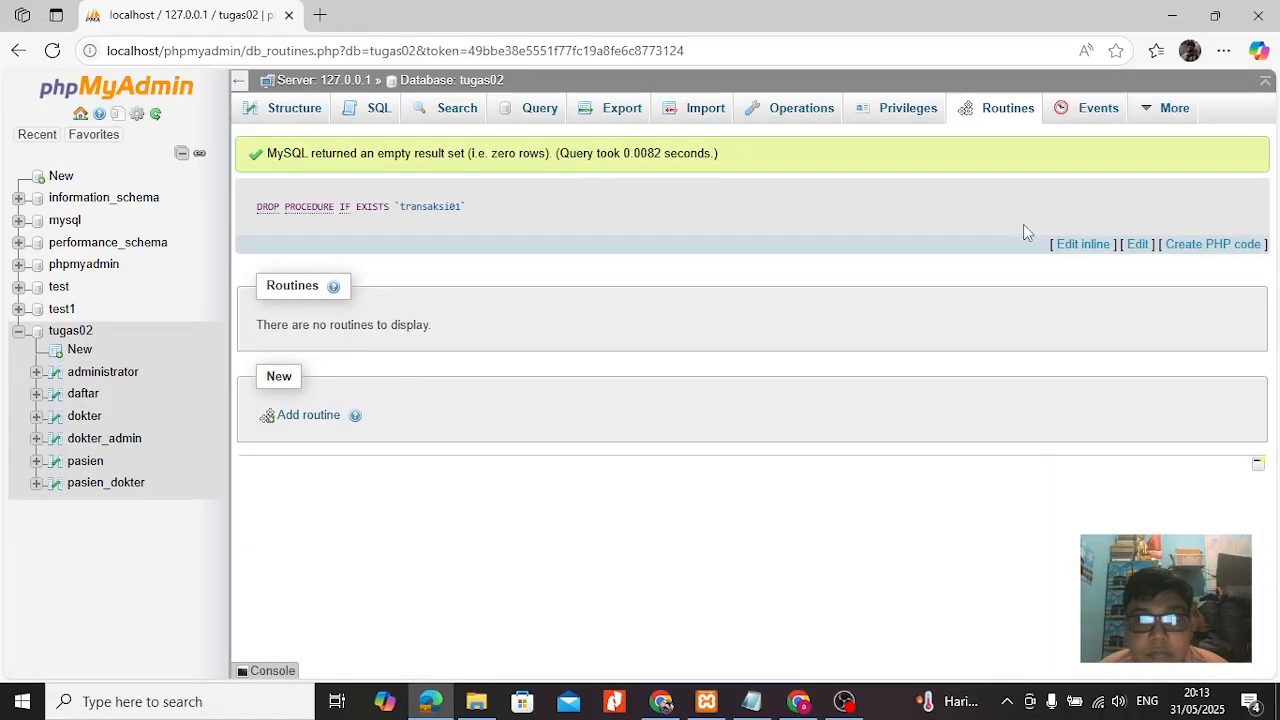
left_click(300, 415)
type("transaksi1")
left_click(617, 337)
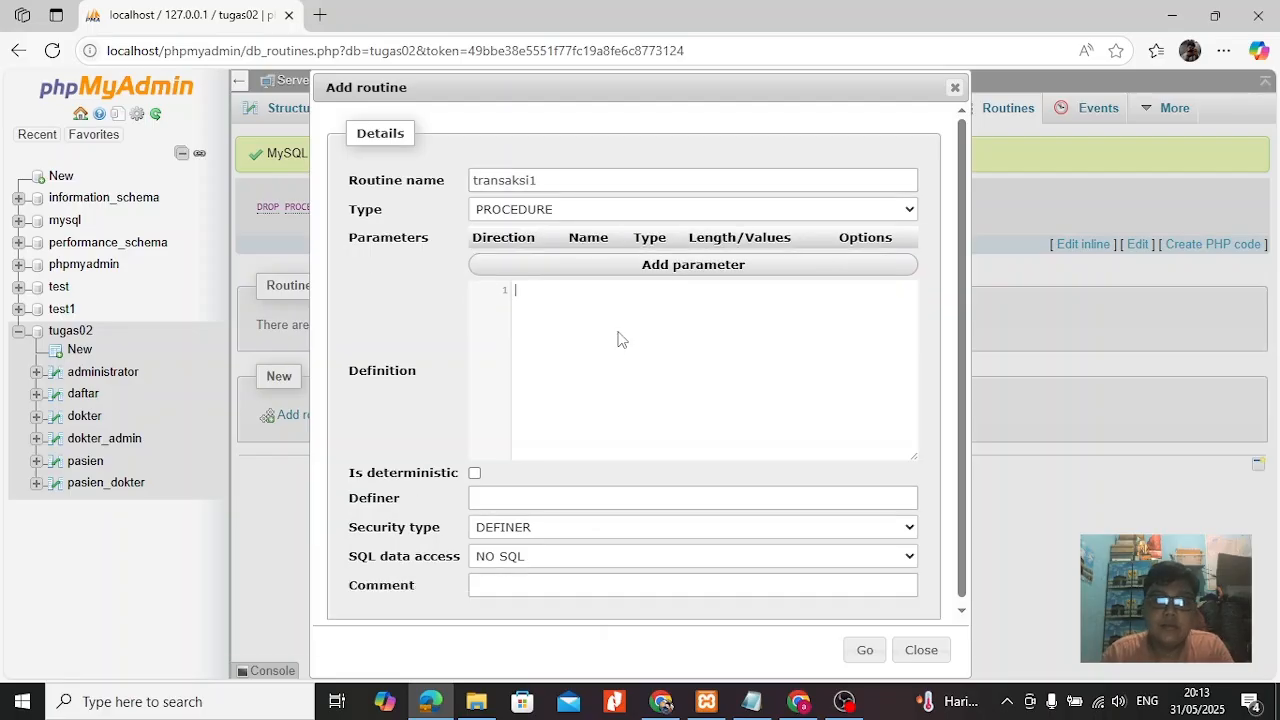
type("BEGIN START TRANSACTION; INSERT INTO `pasien` (`id_pasien`, `nama_pasien`, `alamat_pasien`,`jenis_kelamin`) VALUES (25, 'jono', 'wonogiri', 'L'); SELECT * FROM pasien; COMMIT; END")
Set the routine's SQL data access to CONTAINS SQL and try to create the procedure.
left_click(547, 552)
left_click(560, 605)
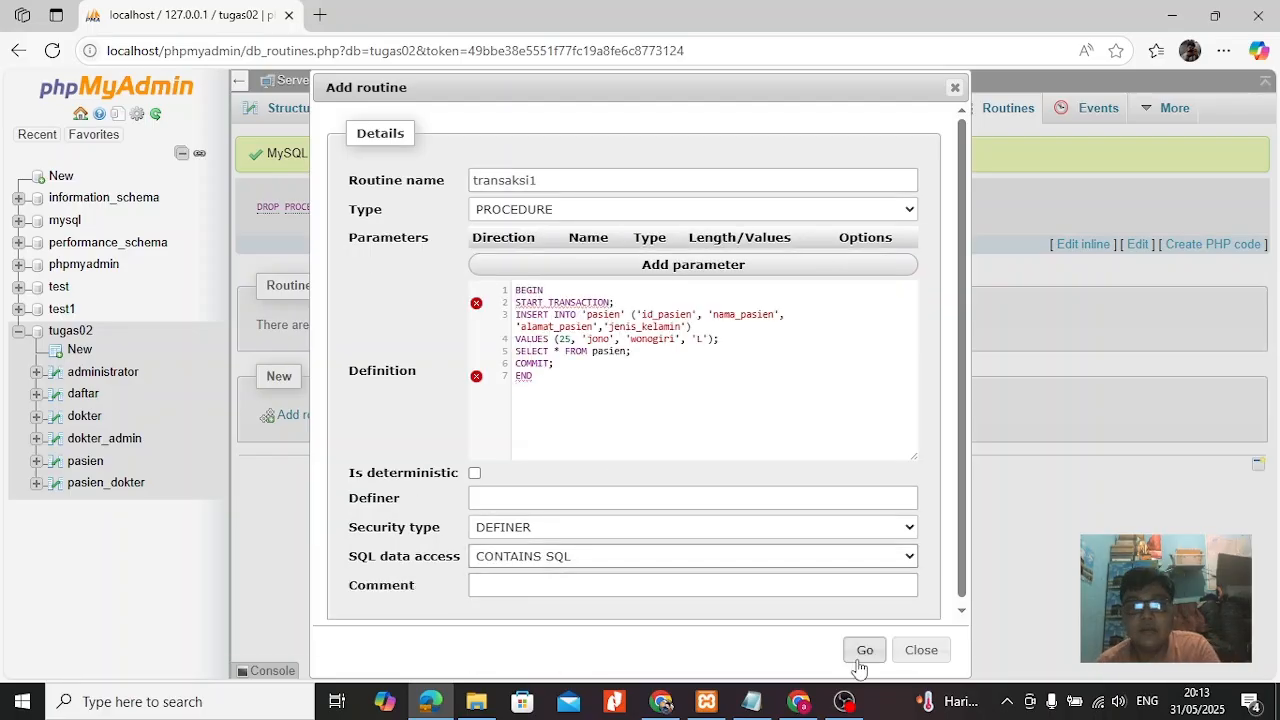
left_click(853, 593)
left_click(862, 649)
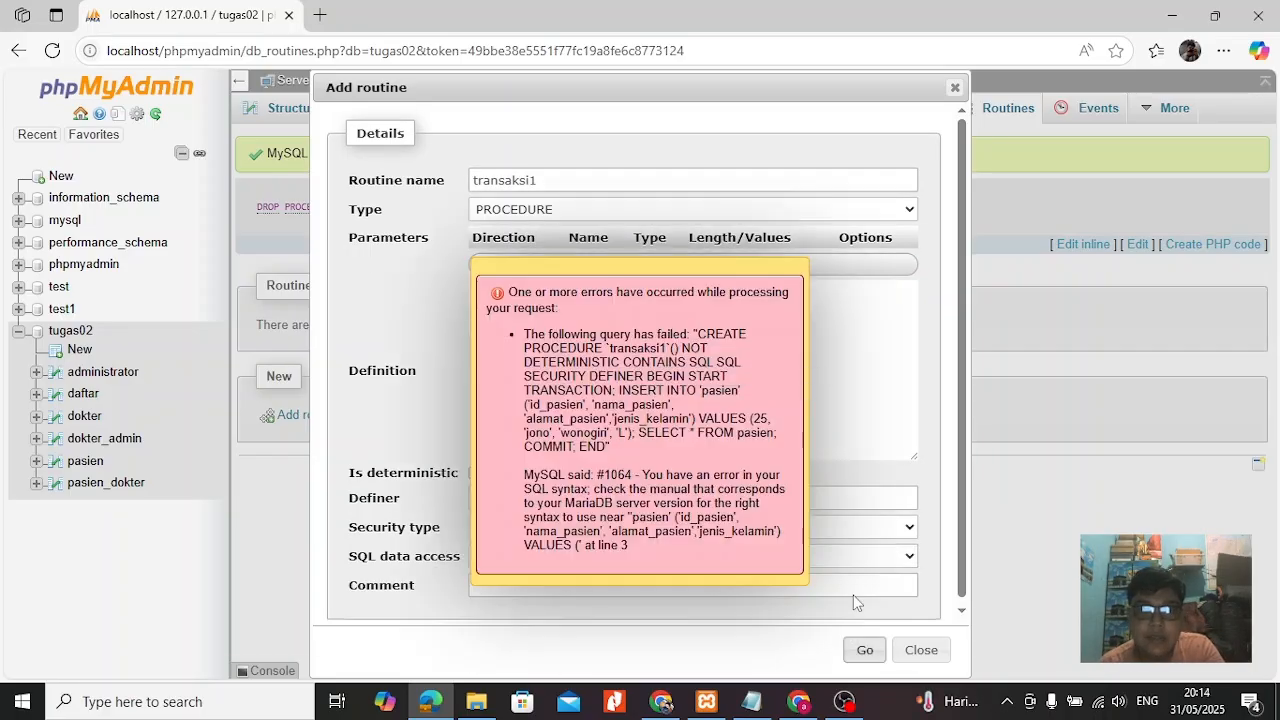
Remove the quotes around the table name pasien and all four column names in the INSERT statement.
left_click(626, 340)
left_click(628, 316)
key("BackSpace")
key("Left")
key("Left")
key("Left")
key("Left")
key("Left")
key("Left")
key("BackSpace")
key("BackSpace")
key("Right")
key("Right")
key("Right")
key("Right")
key("Right")
key("Right")
key("Right")
key("Right")
key("Right")
key("Right")
key("BackSpace")
key("Right")
key("Right")
key("Right")
key("BackSpace")
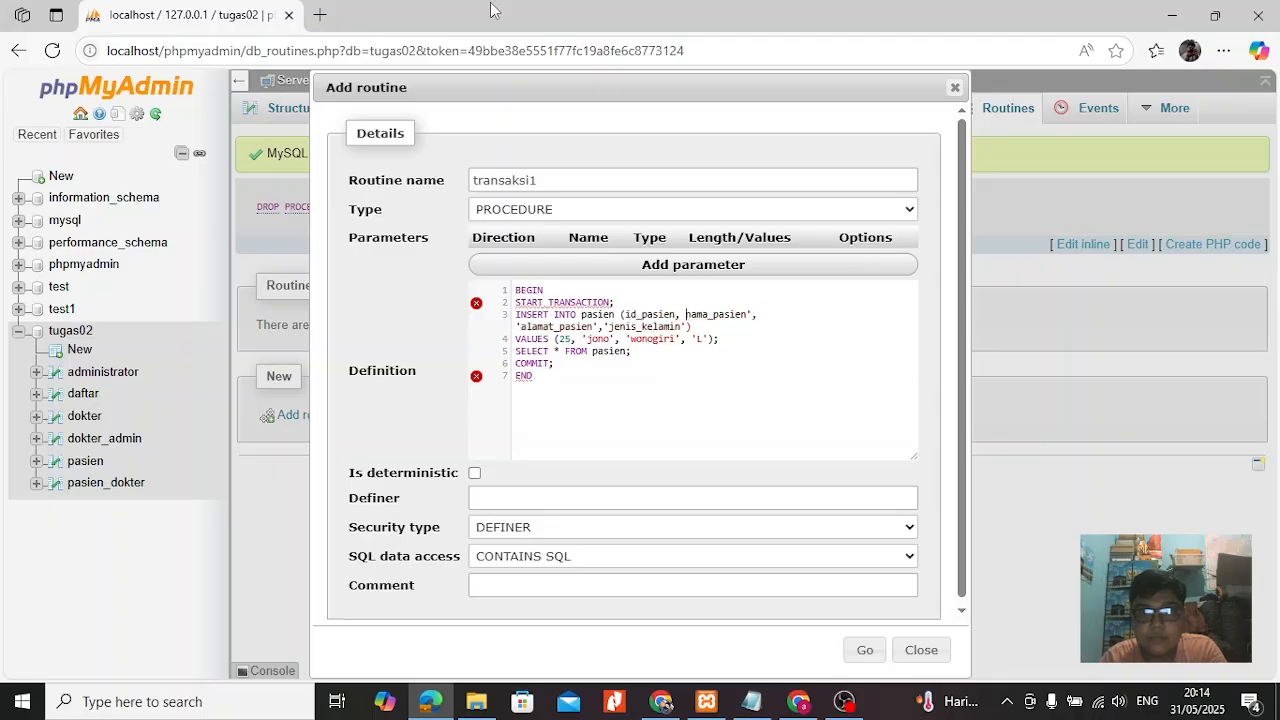
key("Right")
key("Right")
key("Right")
key("Right")
key("Right")
key("Right")
key("Right")
key("Right")
key("Right")
key("Right")
key("Right")
key("Right")
key("BackSpace")
key("Down")
key("Left")
key("BackSpace")
key("Left")
key("Left")
key("Left")
key("Left")
key("Left")
key("Left")
key("Left")
key("Left")
key("Left")
key("Left")
key("Left")
key("Left")
key("Left")
Change the inserted record's ID to 11, replace its patient name, and create the transaksi1 procedure.
key("BackSpace")
key("Left")
key("BackSpace")
key("Left")
key("Left")
key("Left")
key("Left")
key("Left")
key("Left")
key("Left")
key("Left")
key("Left")
key("Left")
key("Left")
key("Left")
key("Left")
key("BackSpace")
key("Right")
key("Right")
key("Right")
key("Right")
key("Right")
key("Right")
key("Right")
key("Right")
key("Right")
key("Right")
key("Right")
key("Right")
key("Right")
key("Right")
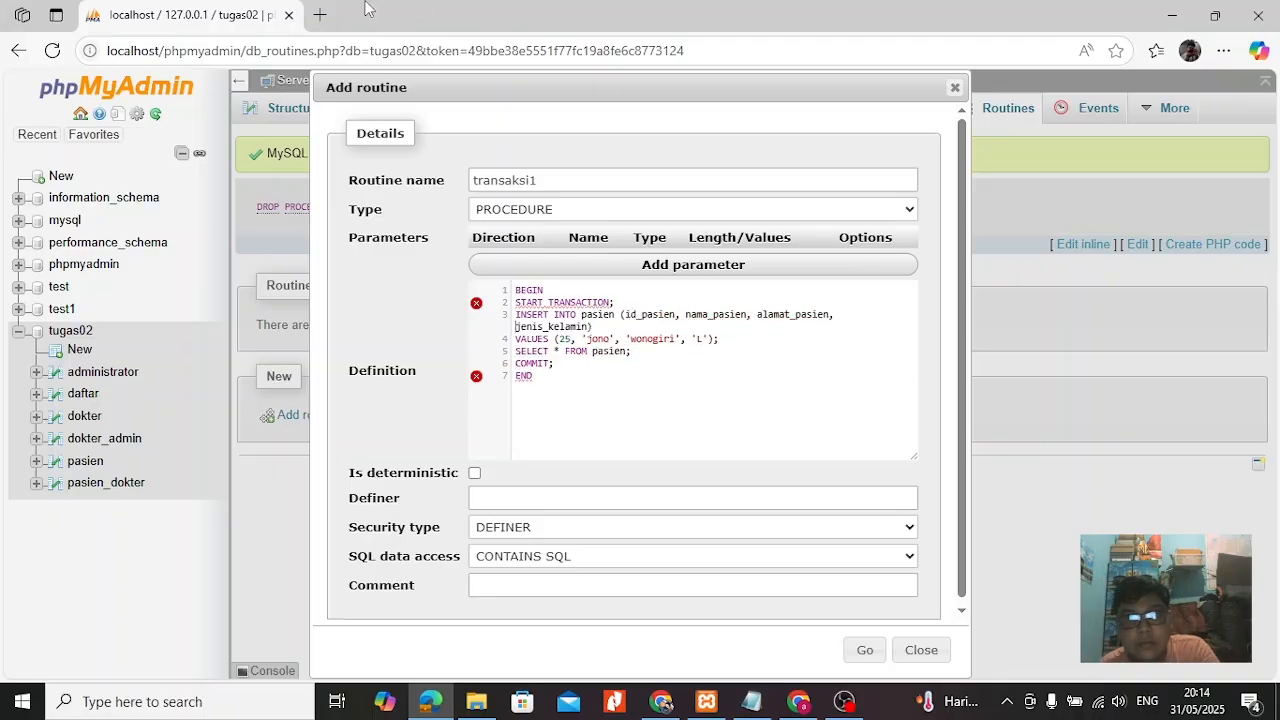
left_click(610, 341)
key("BackSpace")
key("BackSpace")
key("BackSpace")
key("BackSpace")
type("dodo")
key("Left")
key("Left")
key("Left")
key("Left")
key("Left")
key("Left")
key("Left")
key("BackSpace")
key("BackSpace")
type("11")
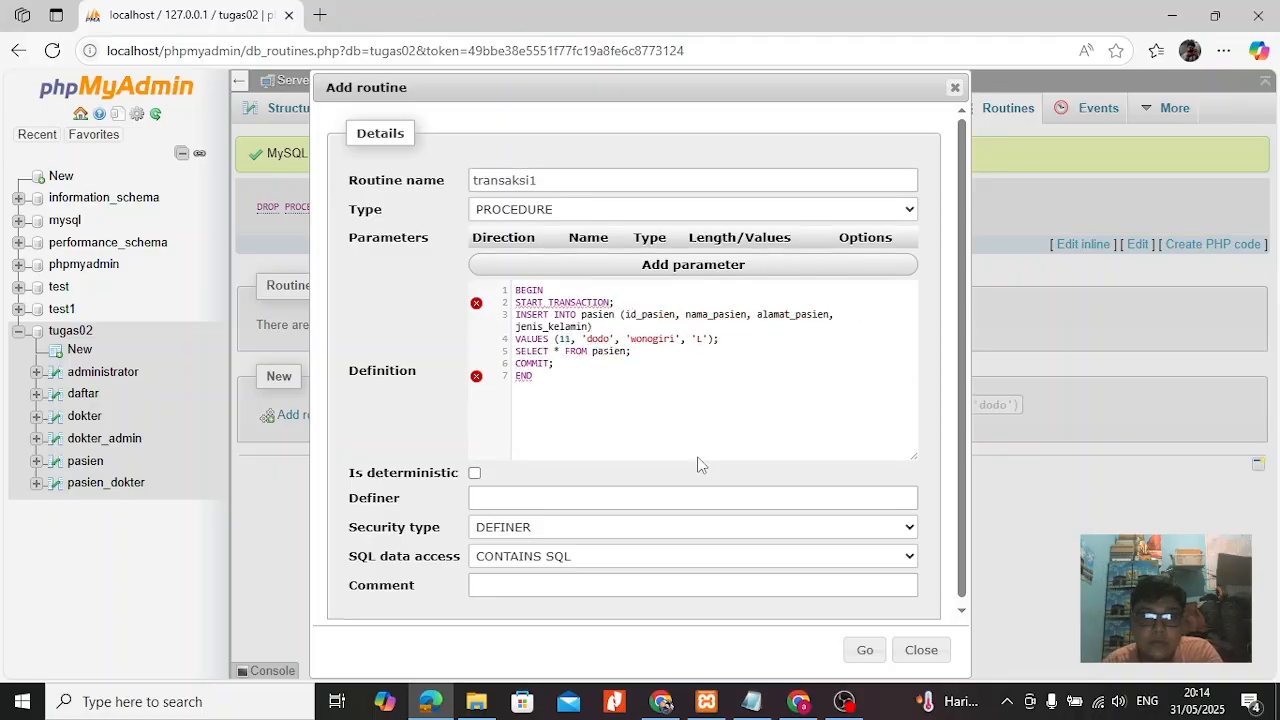
left_click(865, 649)
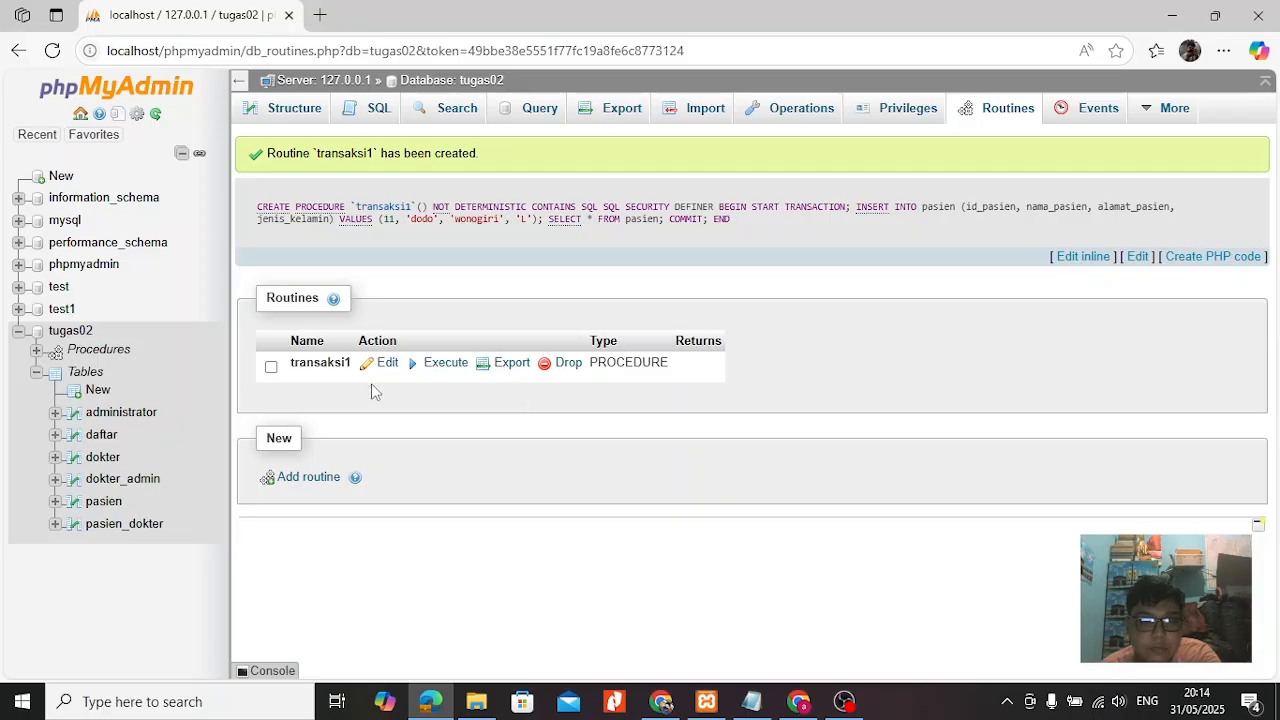
Browse the pasien table with all rows shown to check the patient records.
left_click(103, 501)
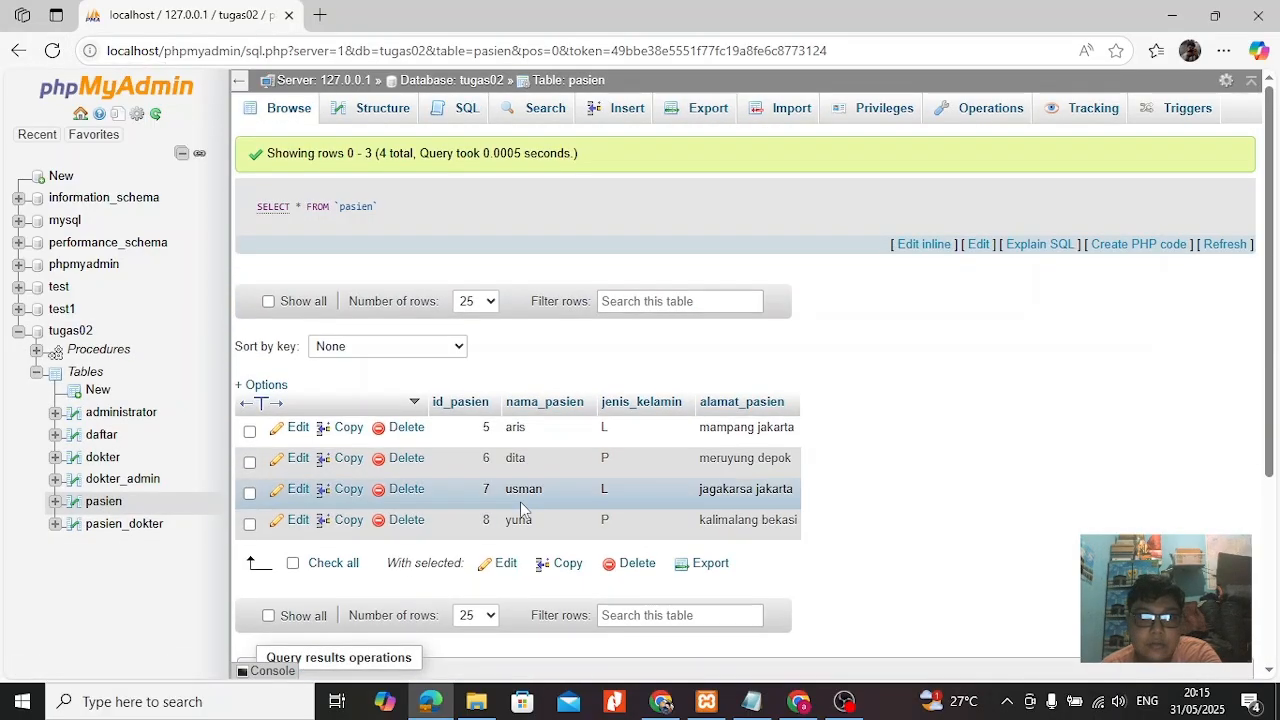
left_click(268, 301)
left_click(660, 427)
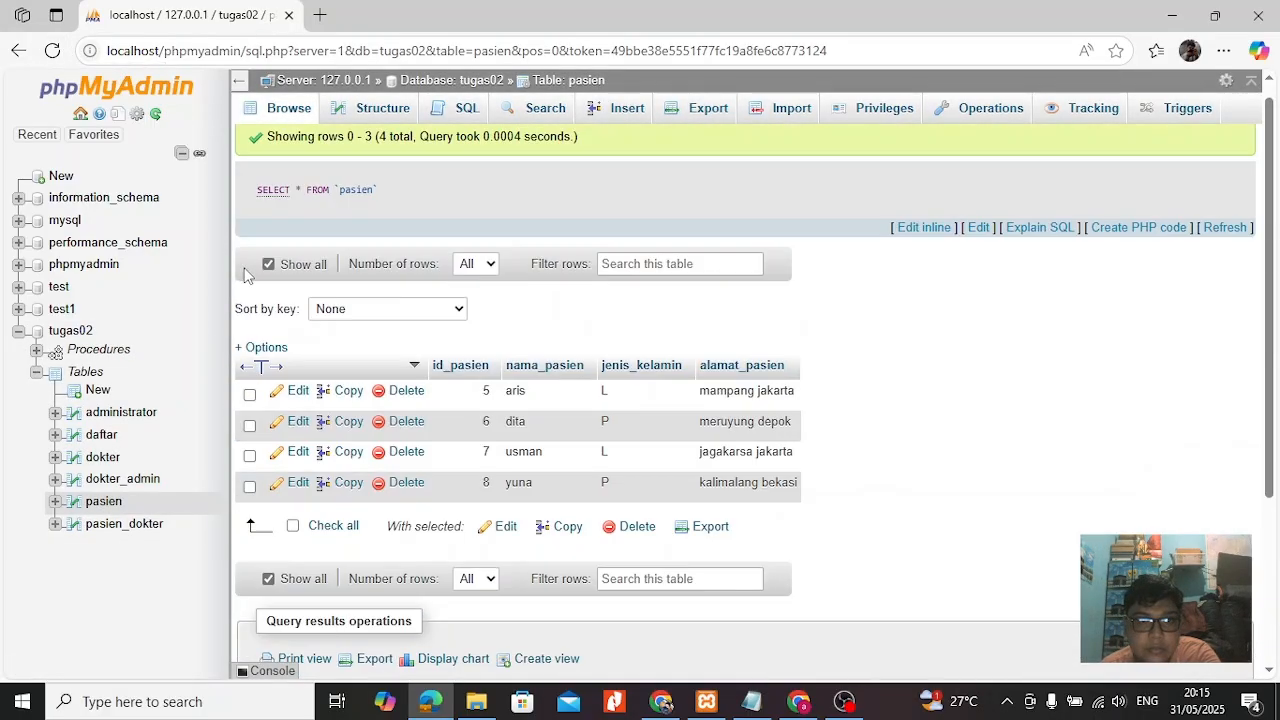
left_click(268, 266)
Start another routine from the tugas02 procedures and paste the INSERT transaction into its definition.
left_click(122, 351)
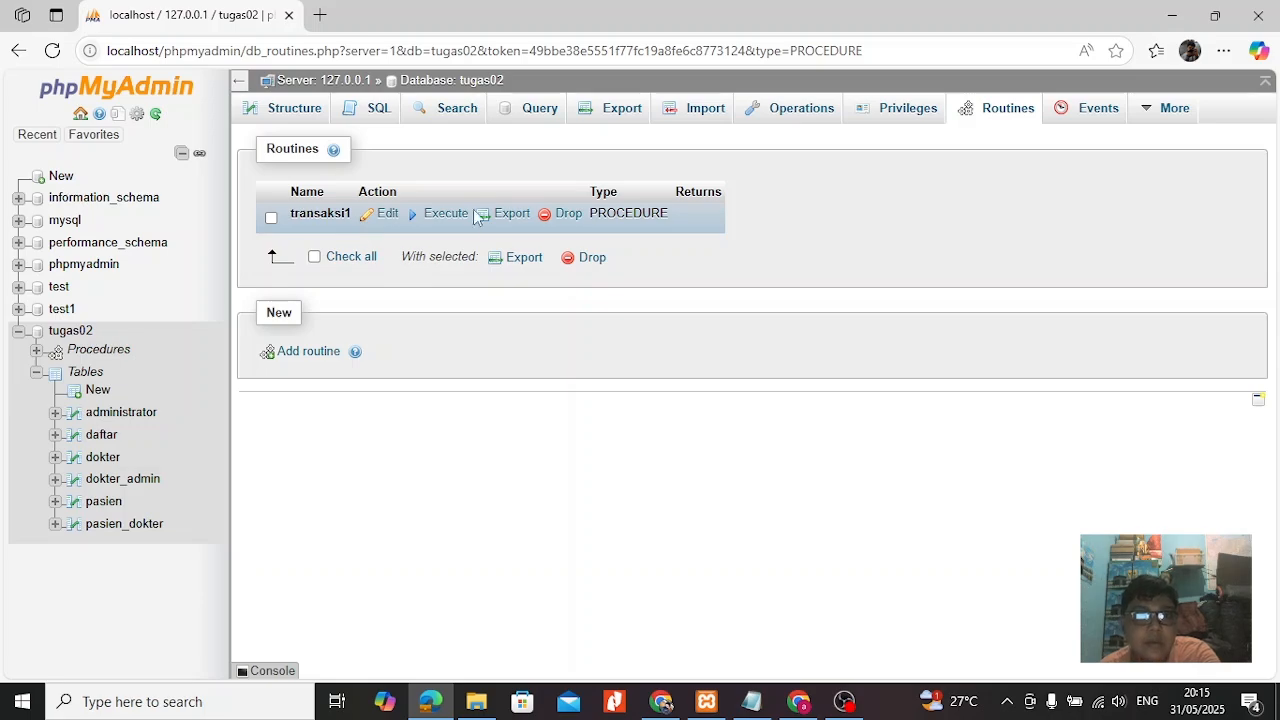
left_click(322, 352)
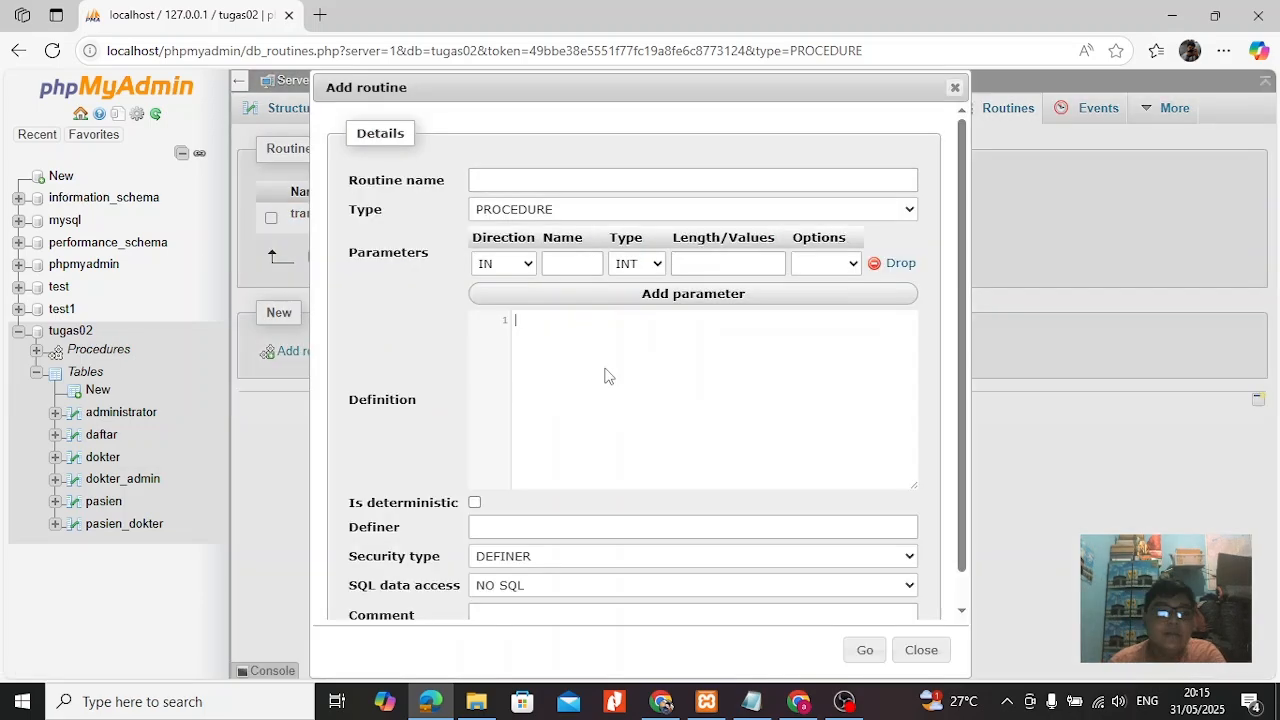
type("BEGIN START TRANSACTION; INSERT INTO 'pasien' ('id_pasien', 'nama_pasien', 'alamat_pasien','jenis_kelamin') VALUES (10, 'jono', 'wonogiri', 'L'); SELECT * FROM pasien; COMMIT; END")
Change the INSERT values to ID 5 with that patient's name and address.
left_click(571, 370)
key("BackSpace")
key("BackSpace")
type("5")
key("Right")
key("Right")
key("Right")
key("Right")
key("Right")
key("Right")
key("Right")
key("BackSpace")
key("BackSpace")
key("BackSpace")
key("BackSpace")
type("aris")
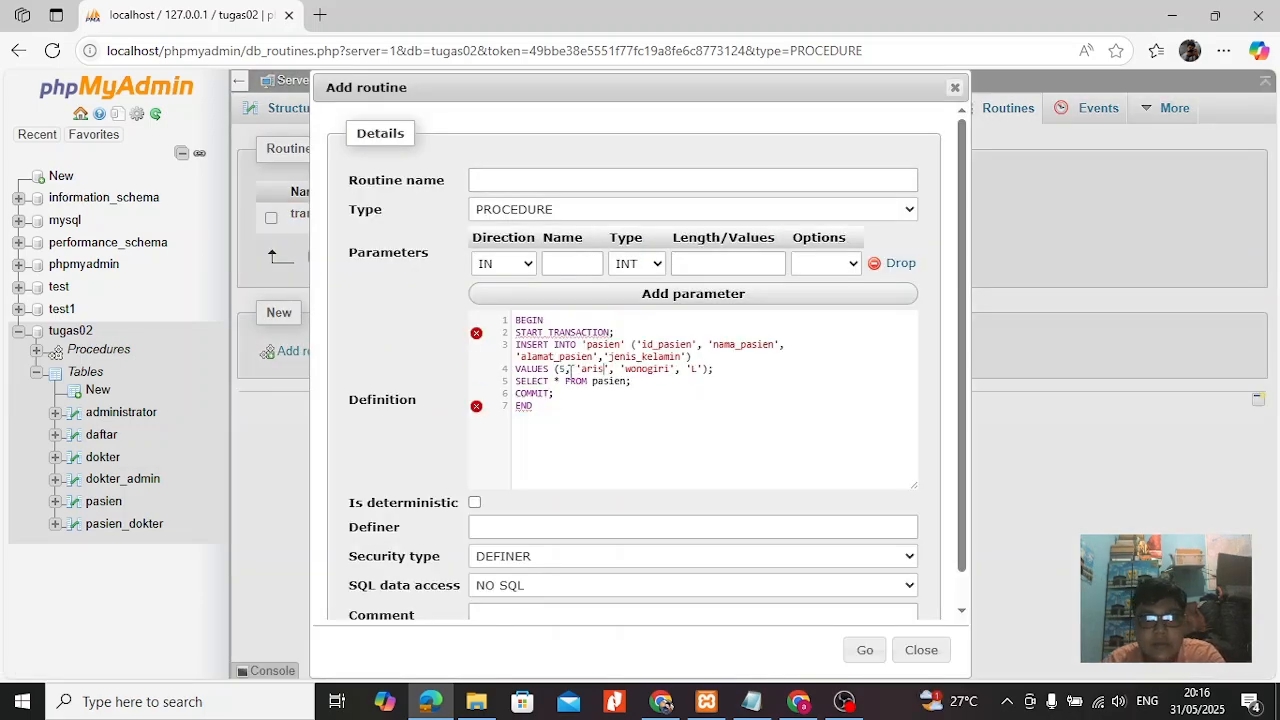
key("BackSpace")
key("BackSpace")
key("BackSpace")
key("BackSpace")
key("BackSpace")
key("BackSpace")
key("BackSpace")
type("mampang jakarta")
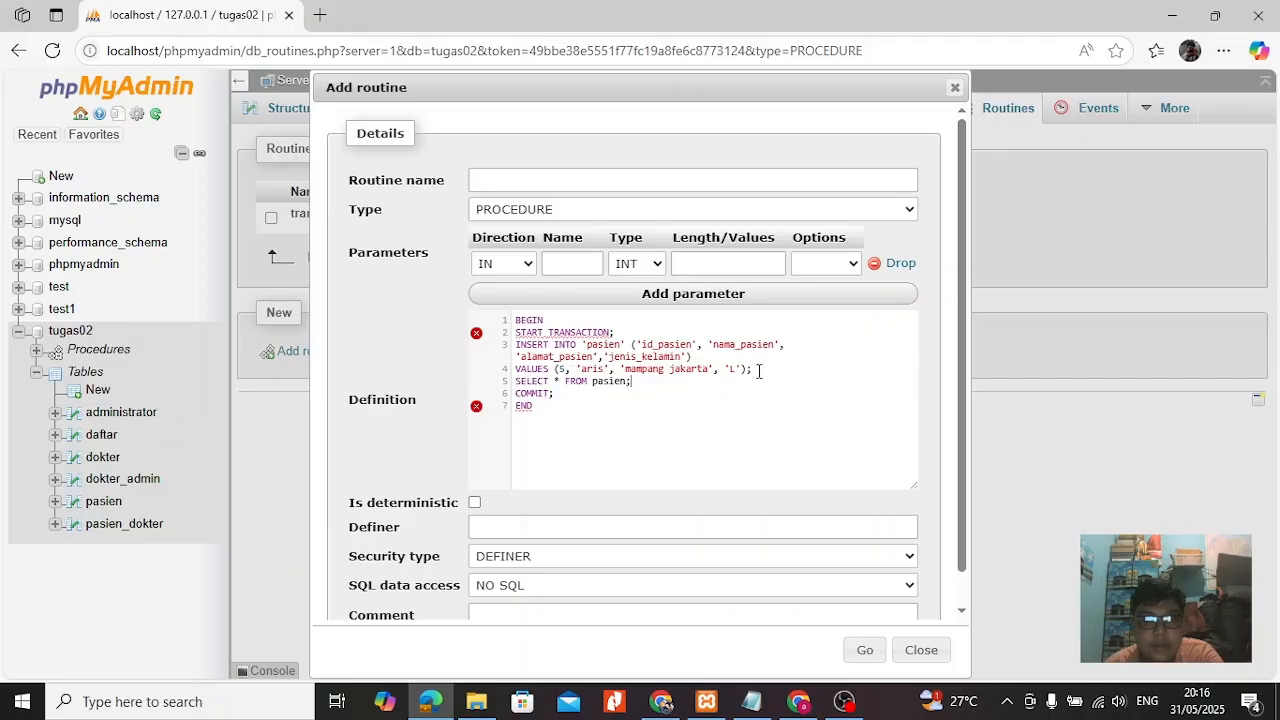
Replace the INSERT statement and SELECT line with an UPDATE of pasien that sets nama_pasien to the patient's name WHERE id_pasien='5'.
left_click_drag(759, 370, 516, 343)
key("BackSpace")
type("UPDATE pasien")
key("Return")
type("SET")
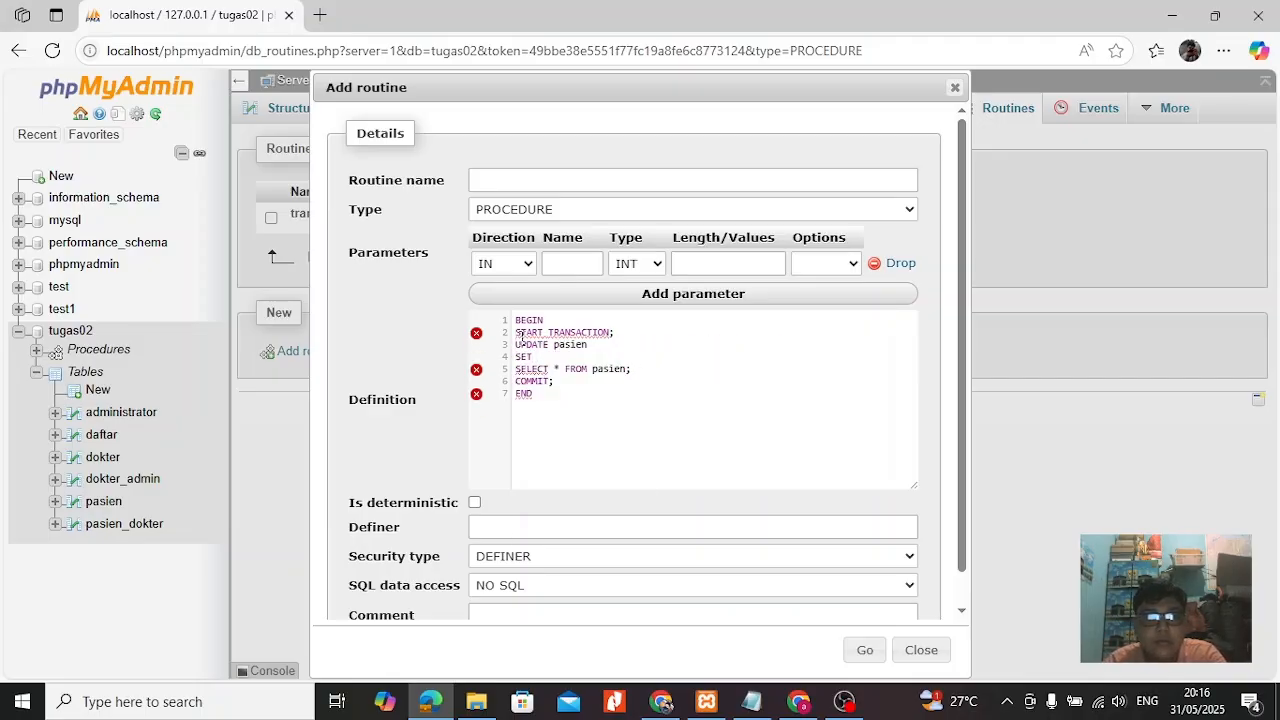
type(" nama_pasien ='aris'")
key("Return")
type("WHERE")
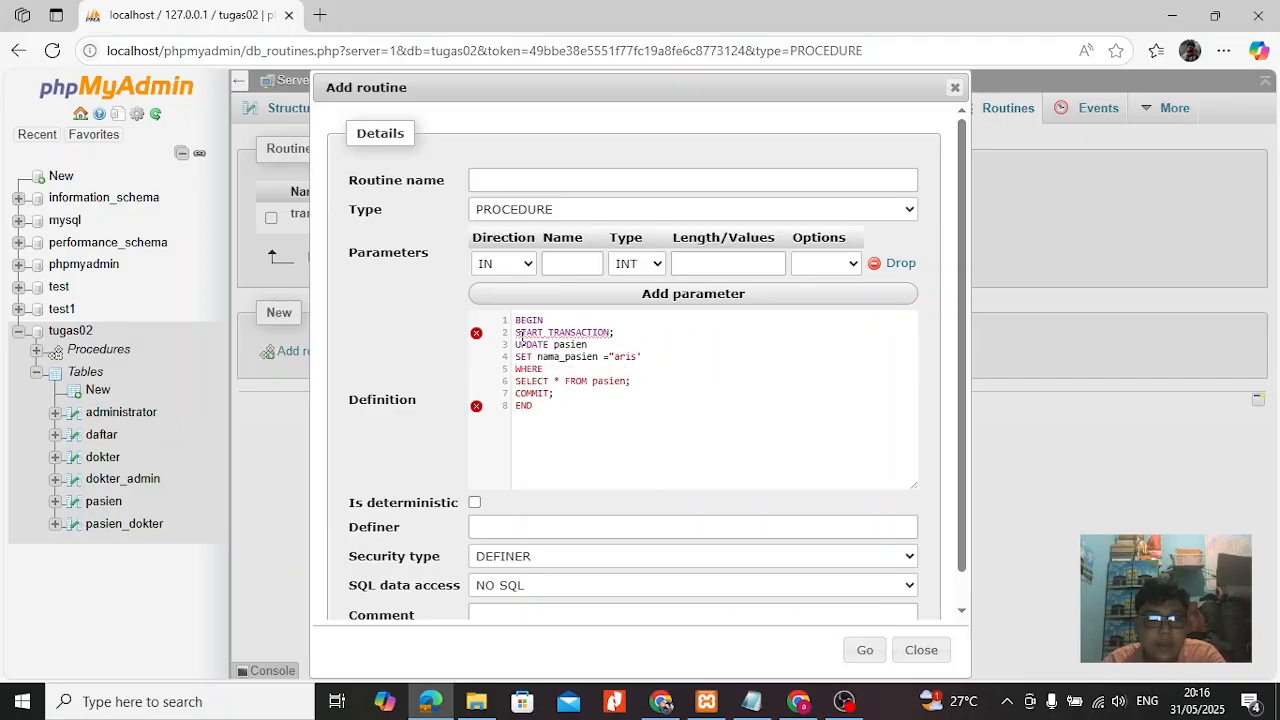
key("BackSpace")
key("BackSpace")
key("BackSpace")
key("BackSpace")
key("BackSpace")
key("BackSpace")
key("BackSpace")
key("BackSpace")
key("BackSpace")
key("BackSpace")
key("BackSpace")
key("BackSpace")
key("BackSpace")
key("BackSpace")
key("BackSpace")
key("BackSpace")
key("BackSpace")
key("BackSpace")
key("BackSpace")
key("BackSpace")
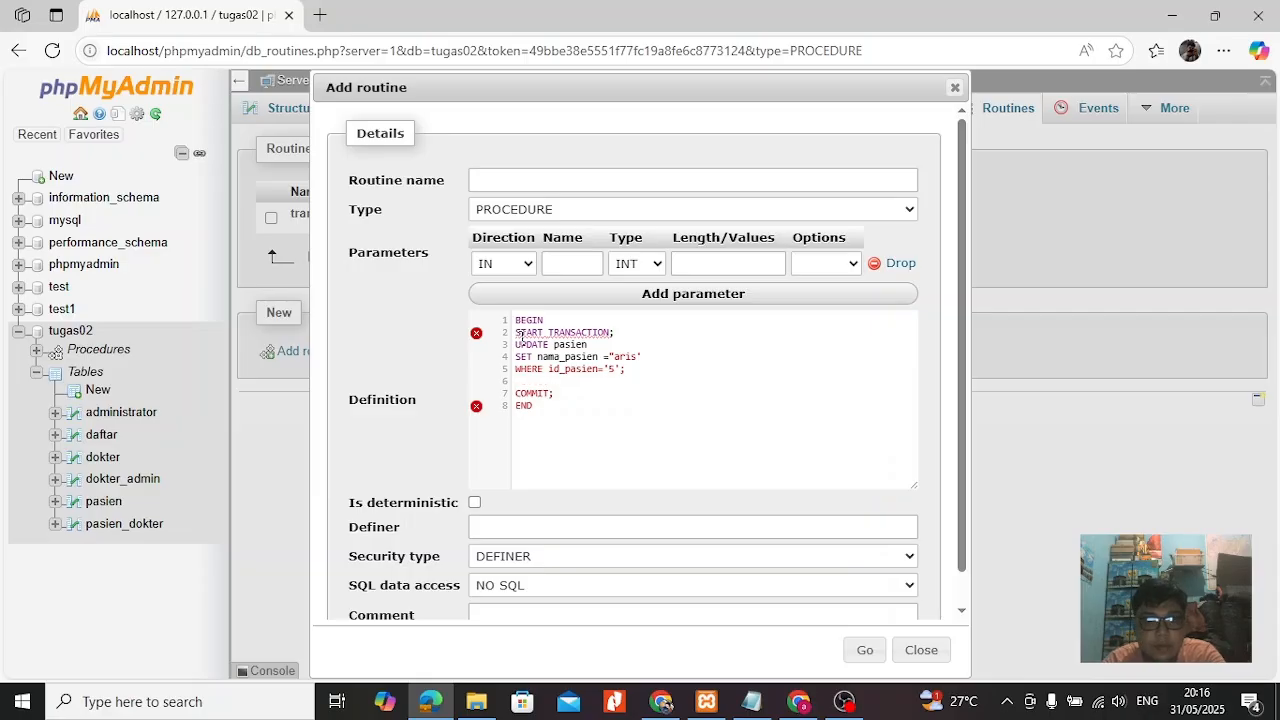
Add ROLLBACK; before COMMIT; and replace the closing END with a SELECT * FROM query.
type("ROLLBACK; COMMIT;")
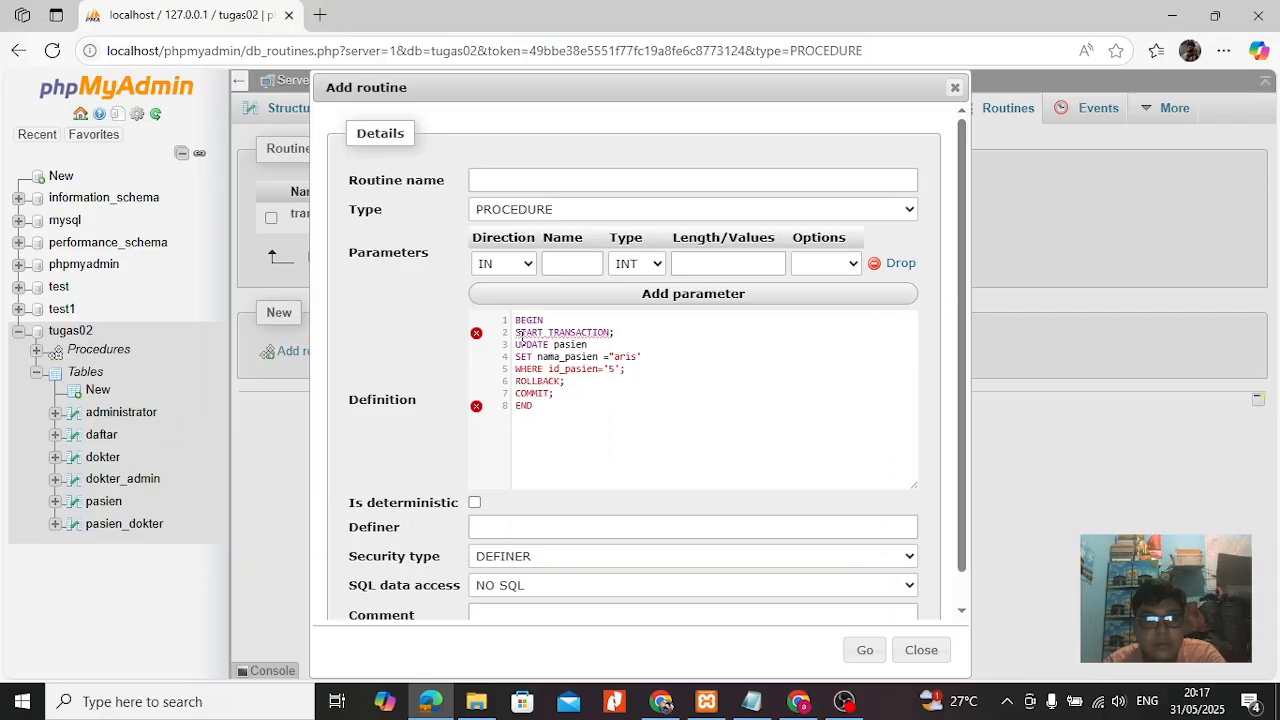
key("Return")
key("Delete")
key("Delete")
key("Delete")
key("Delete")
type("SELECT * FROM pasien;")
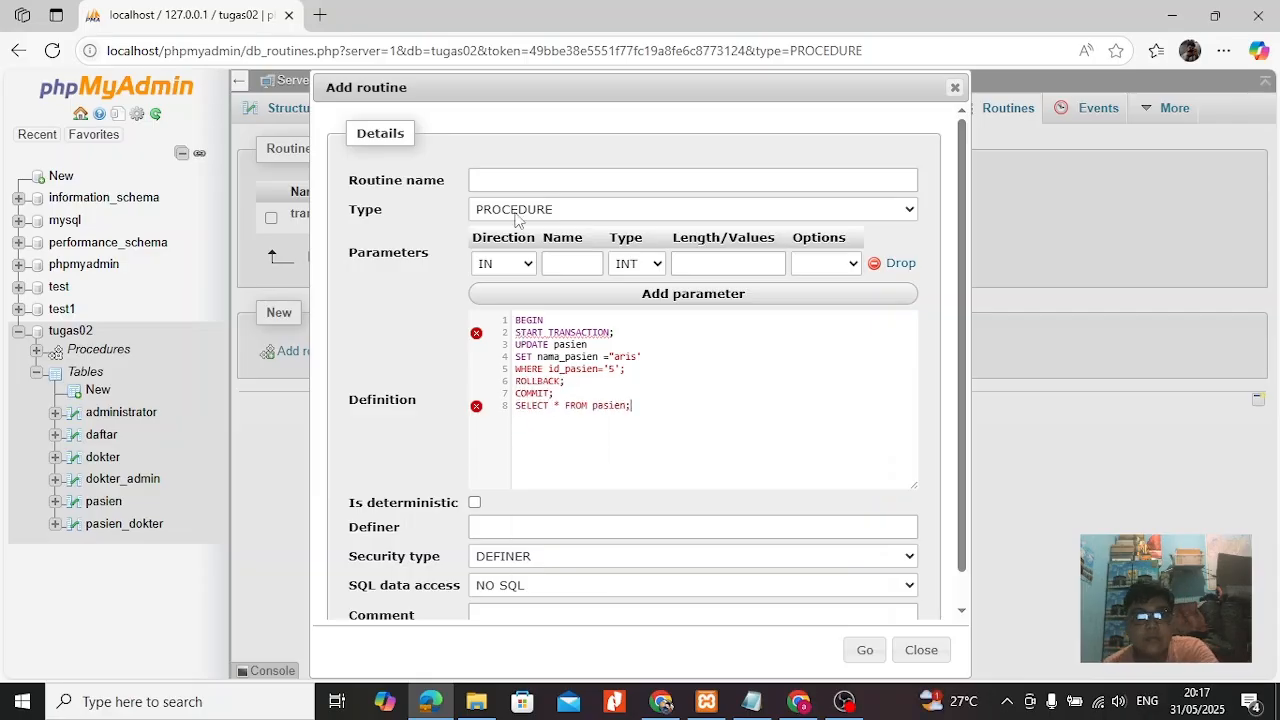
Name the routine transaksi2, close its definition with END after the pasien query, and try to create it.
left_click(494, 181)
type("transaksi2")
left_click(660, 408)
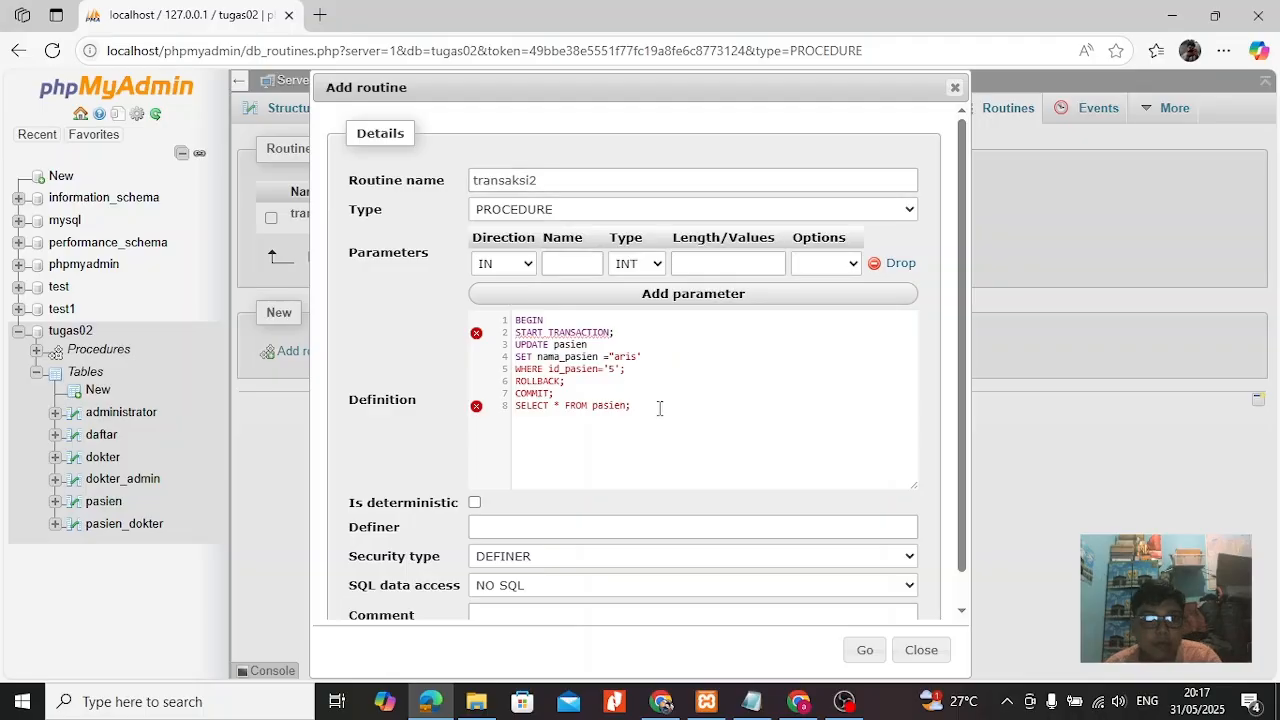
key("Return")
type("END")
left_click(598, 437)
left_click(861, 650)
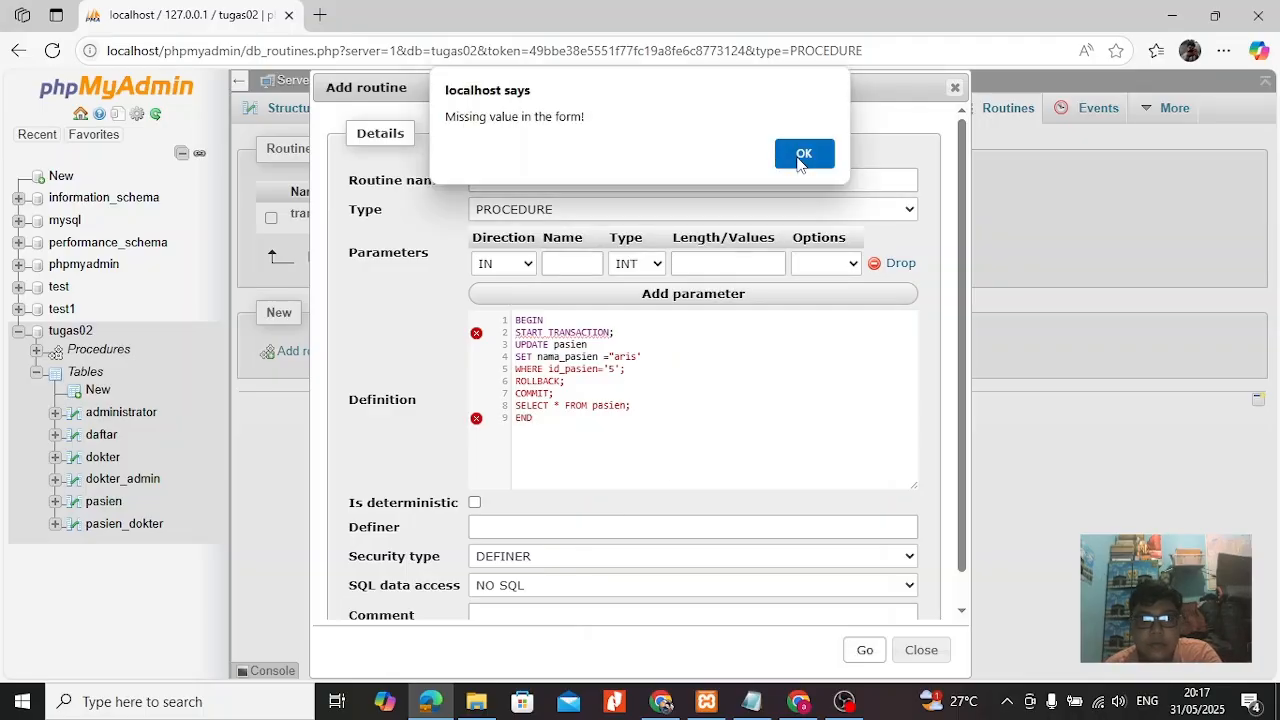
left_click(812, 164)
Drop the blank parameter and submit the routine with SQL data access set to CONTAINS SQL.
left_click(898, 263)
left_click(692, 556)
left_click(560, 603)
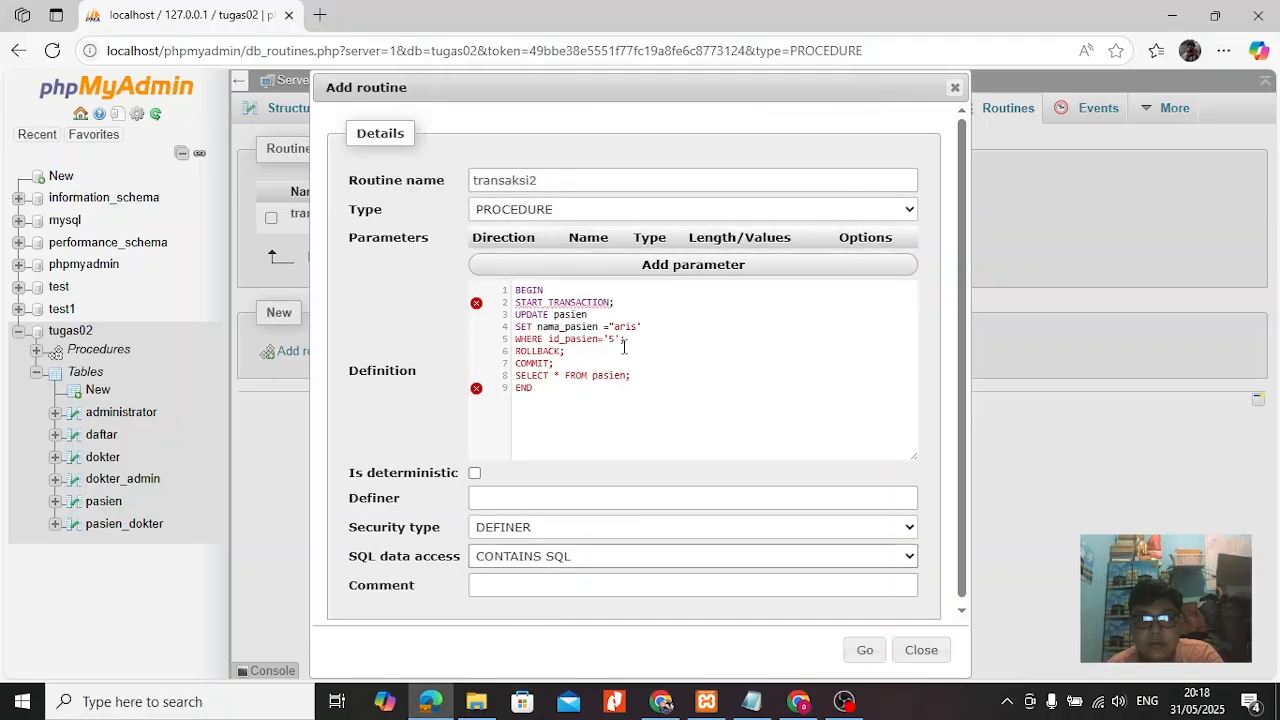
left_click(863, 650)
Correct the opening quote of the nama_pasien value to a single quote and create the transaksi2 procedure.
left_click(657, 414)
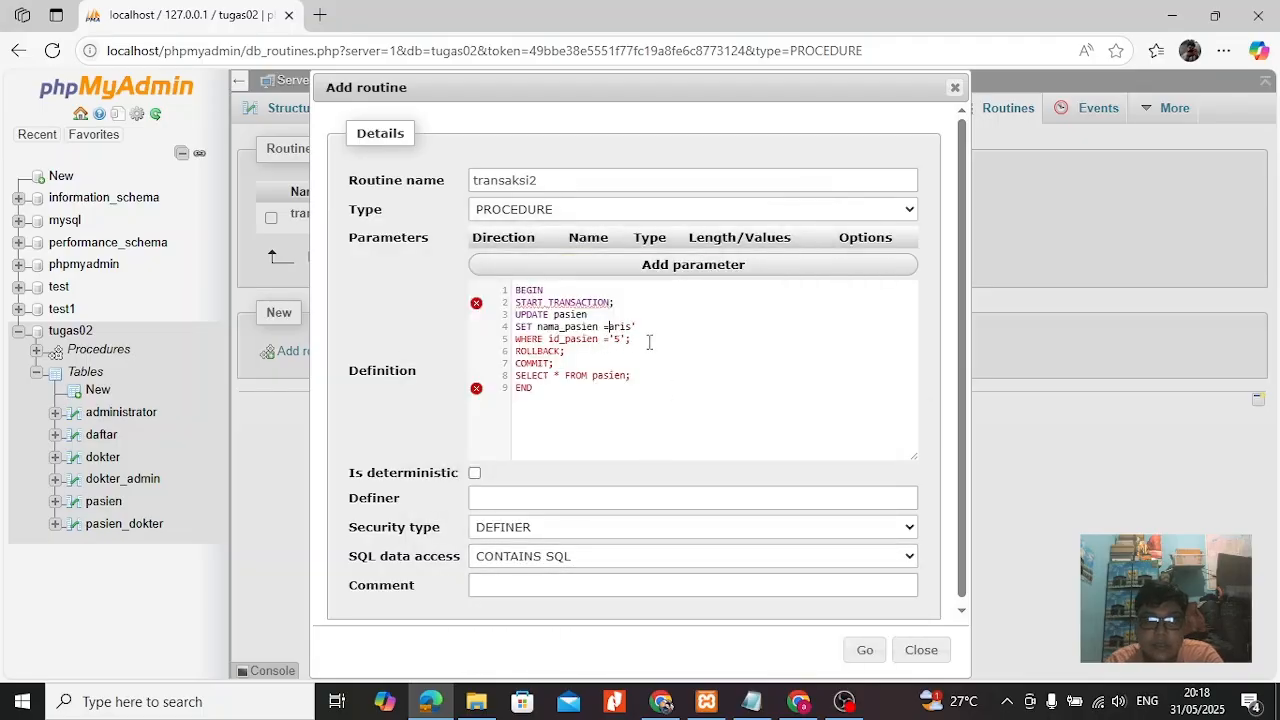
type("'")
left_click(863, 650)
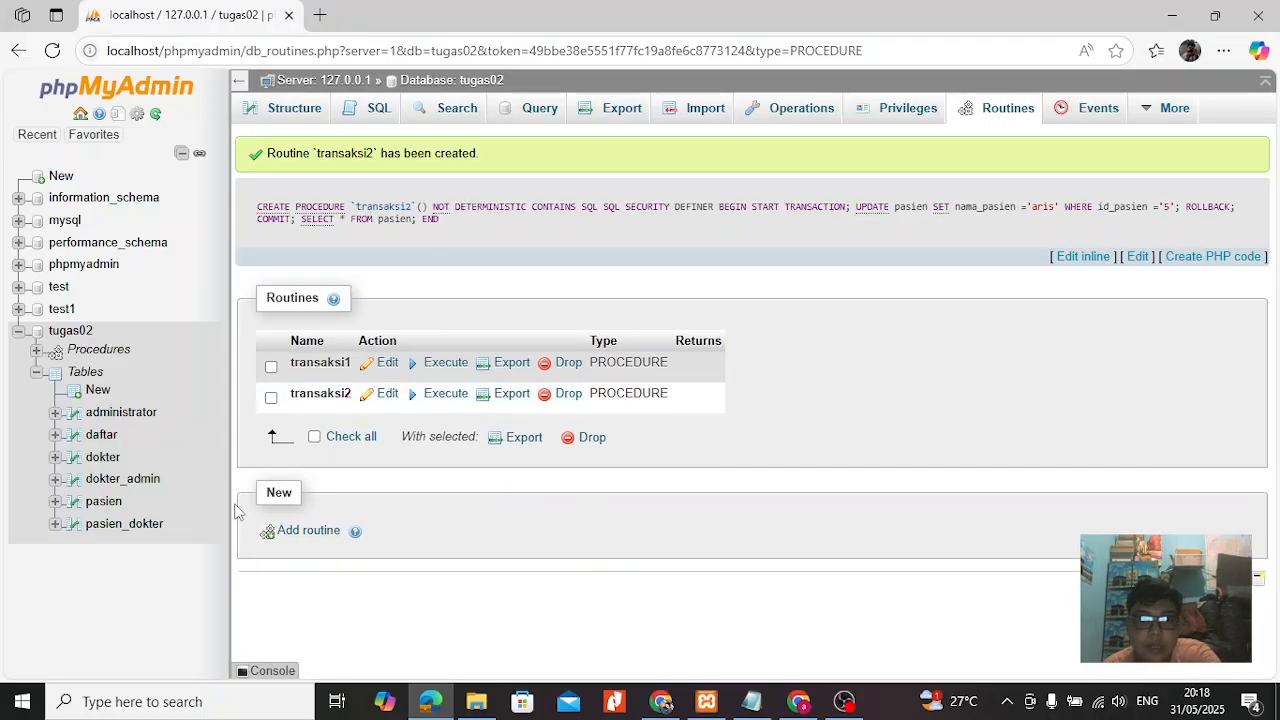
Check the patient rows in the pasien table and return to the list of procedures.
left_click(103, 501)
scroll(500, 480, "down", 2)
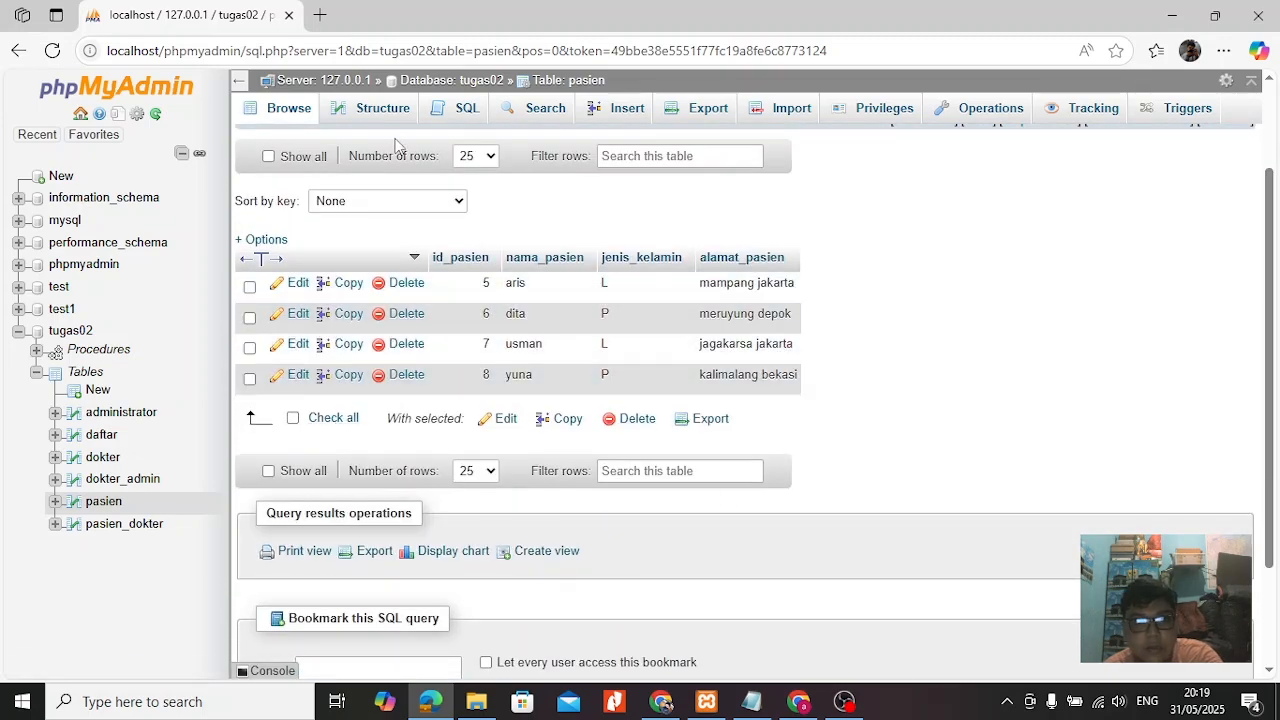
left_click(105, 352)
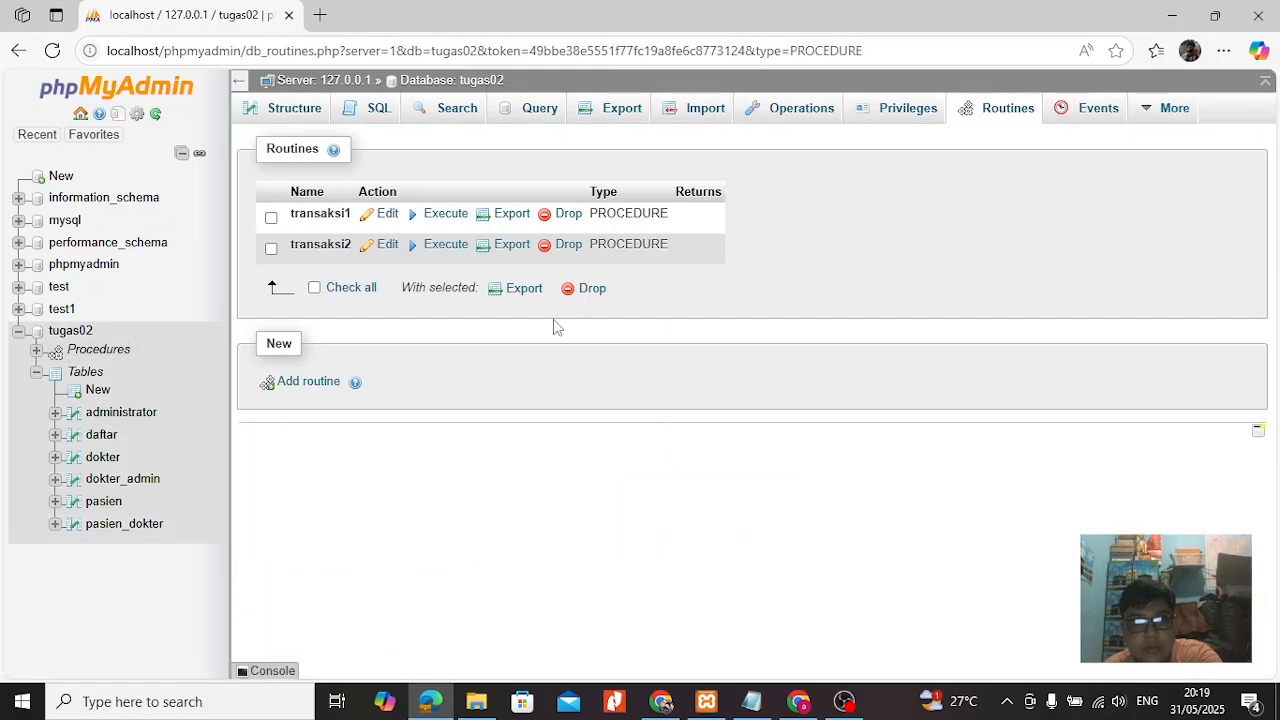
Start a new routine named transaksi3 in the tugas02 database.
left_click(308, 381)
left_click(493, 181)
type("tra")
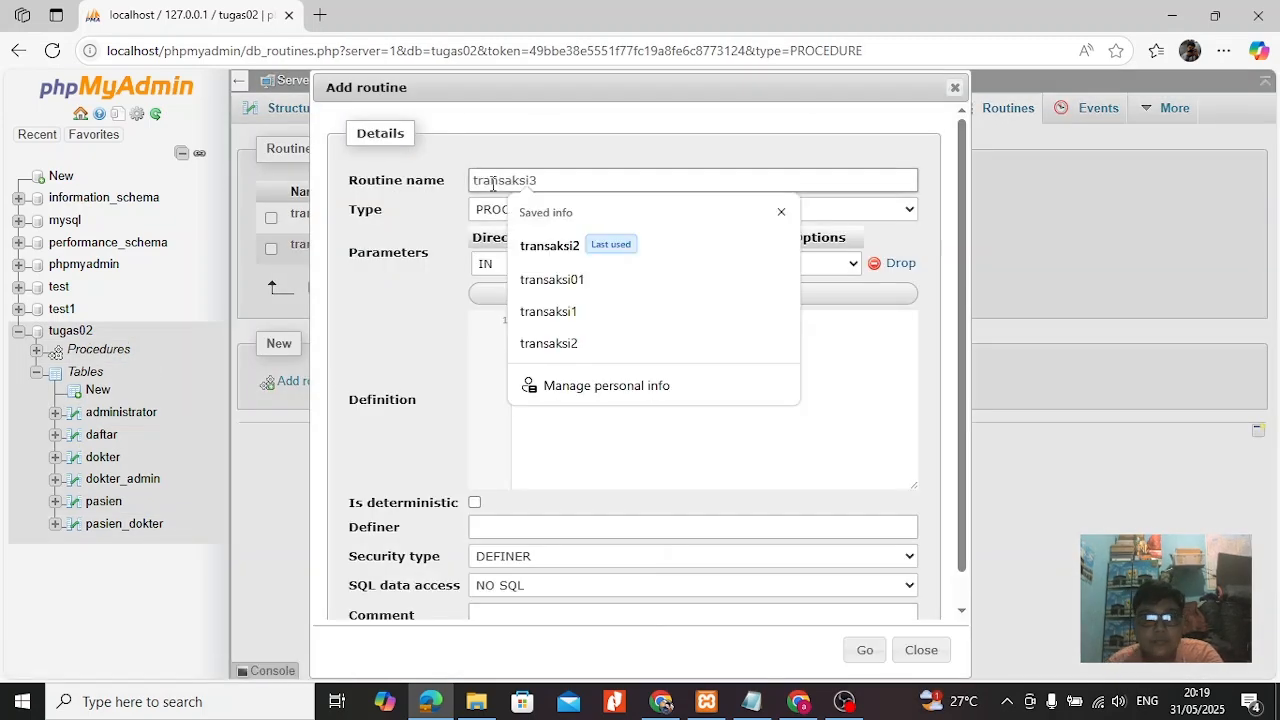
type("nsaksi3")
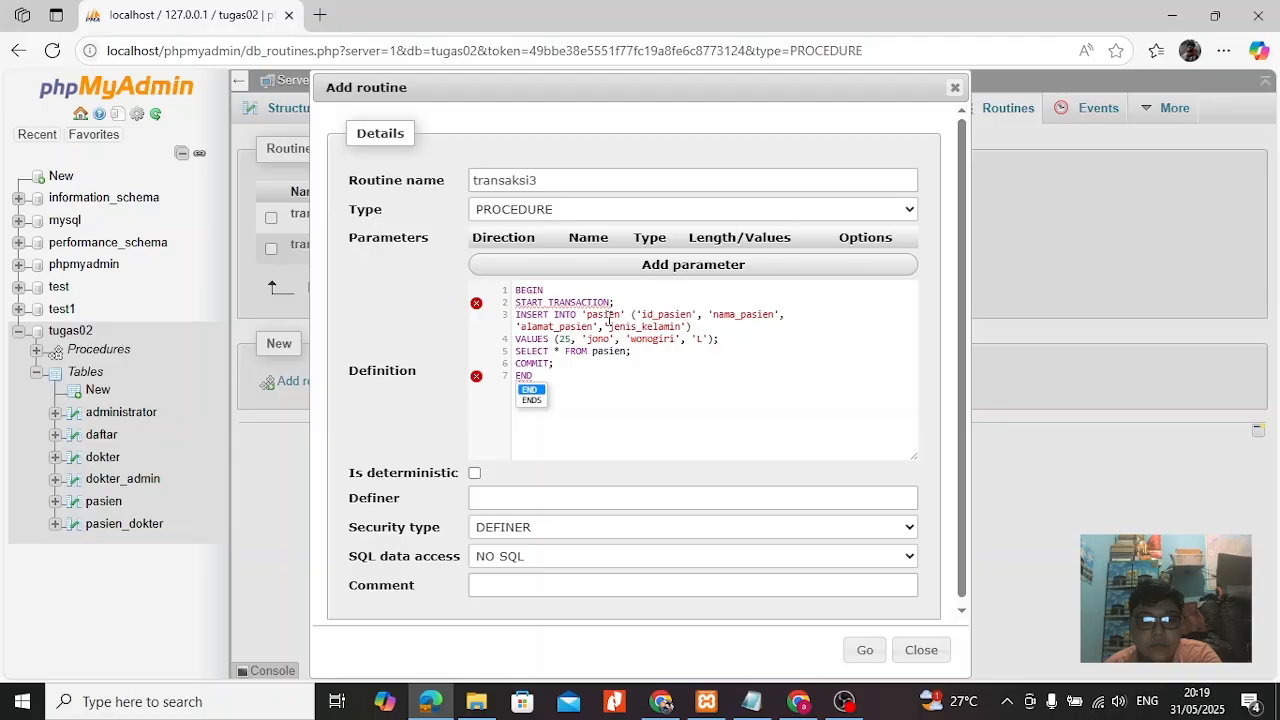
Remove the quotation marks around the pasien table name and its column names in the INSERT statement of the definition.
left_click(627, 315)
key("BackSpace")
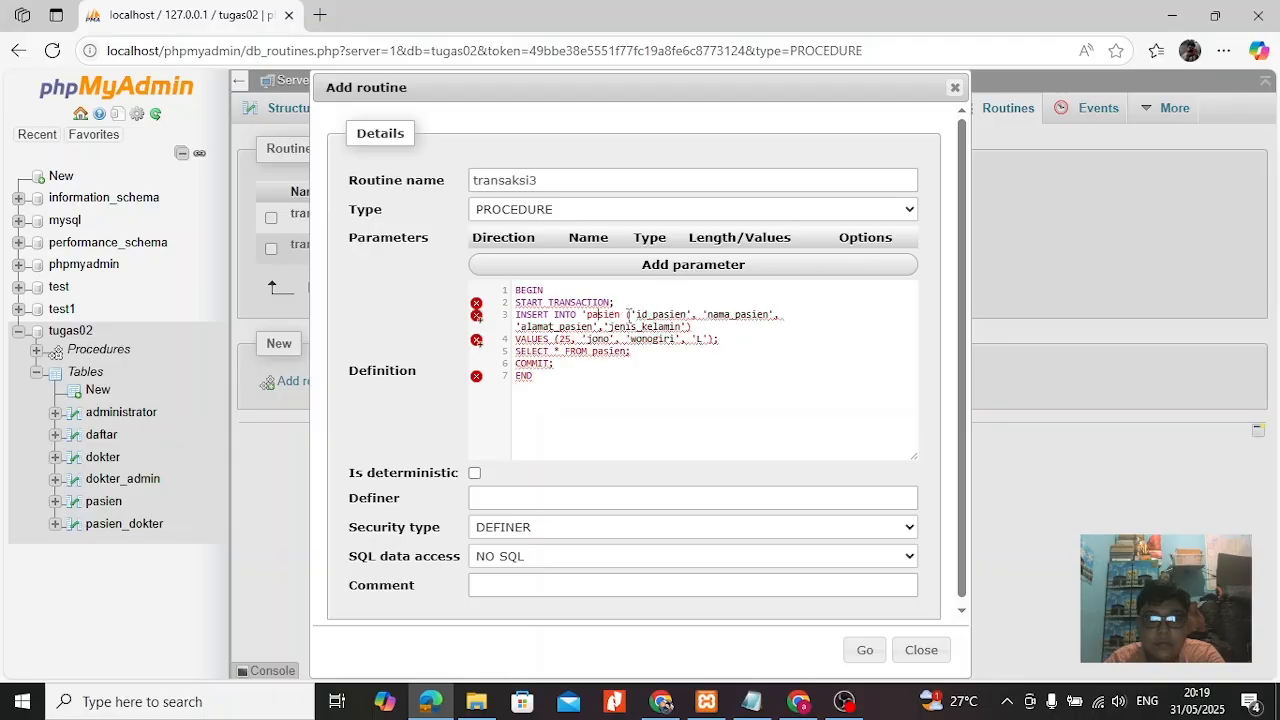
key("Left")
key("Left")
key("Left")
key("Left")
key("Left")
key("Left")
key("BackSpace")
key("Right")
key("Right")
key("Right")
key("Right")
key("Right")
key("Right")
key("Right")
key("Right")
key("Right")
key("BackSpace")
key("Right")
key("Right")
key("Right")
key("Right")
key("Right")
key("Right")
key("Right")
key("Right")
key("Right")
key("Right")
key("BackSpace")
key("Right")
key("Right")
key("Right")
key("BackSpace")
Change the VALUES line to id_pasien 5 with the new patient's name and address.
key("Right")
key("Right")
key("Right")
key("Right")
key("Right")
key("Right")
key("Right")
key("Right")
key("Right")
key("Right")
key("Right")
key("Right")
key("BackSpace")
key("Down")
key("Left")
key("BackSpace")
key("Left")
key("Left")
key("Left")
key("Left")
key("Left")
key("Left")
key("Left")
key("Left")
key("Left")
key("Left")
key("Left")
key("Left")
key("Left")
key("BackSpace")
key("Left")
key("BackSpace")
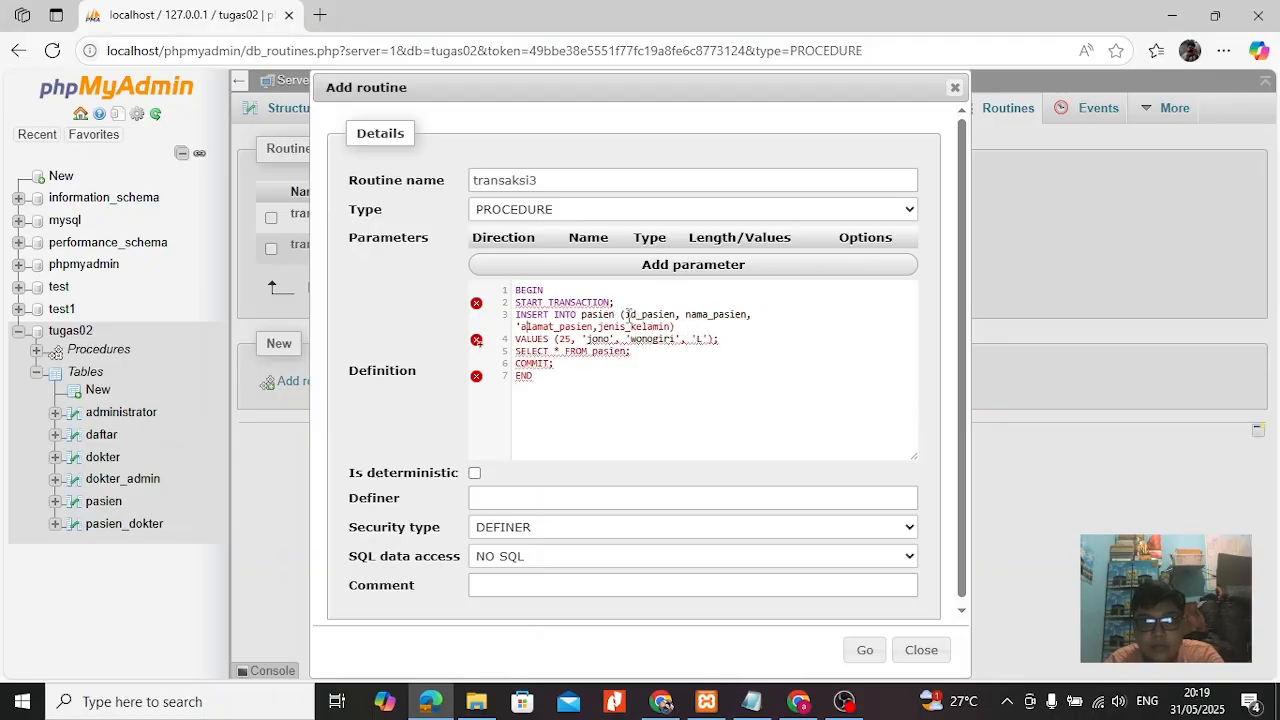
key("Left")
key("Left")
key("Left")
key("Left")
key("Left")
key("Left")
key("Left")
key("Left")
key("Left")
key("Left")
key("Left")
key("Left")
key("Left")
key("BackSpace")
key("Right")
key("Right")
key("Right")
key("Right")
key("Right")
key("Right")
key("Right")
key("Right")
key("Right")
key("Right")
key("Right")
key("Right")
key("Right")
key("Right")
key("Down")
key("Right")
key("Right")
key("Right")
key("Right")
key("Right")
key("Right")
key("Right")
key("Right")
key("Right")
key("Right")
key("BackSpace")
key("BackSpace")
type("5")
key("Right")
key("Right")
key("Right")
key("Right")
key("Right")
key("Right")
key("Right")
key("BackSpace")
key("BackSpace")
key("BackSpace")
key("BackSpace")
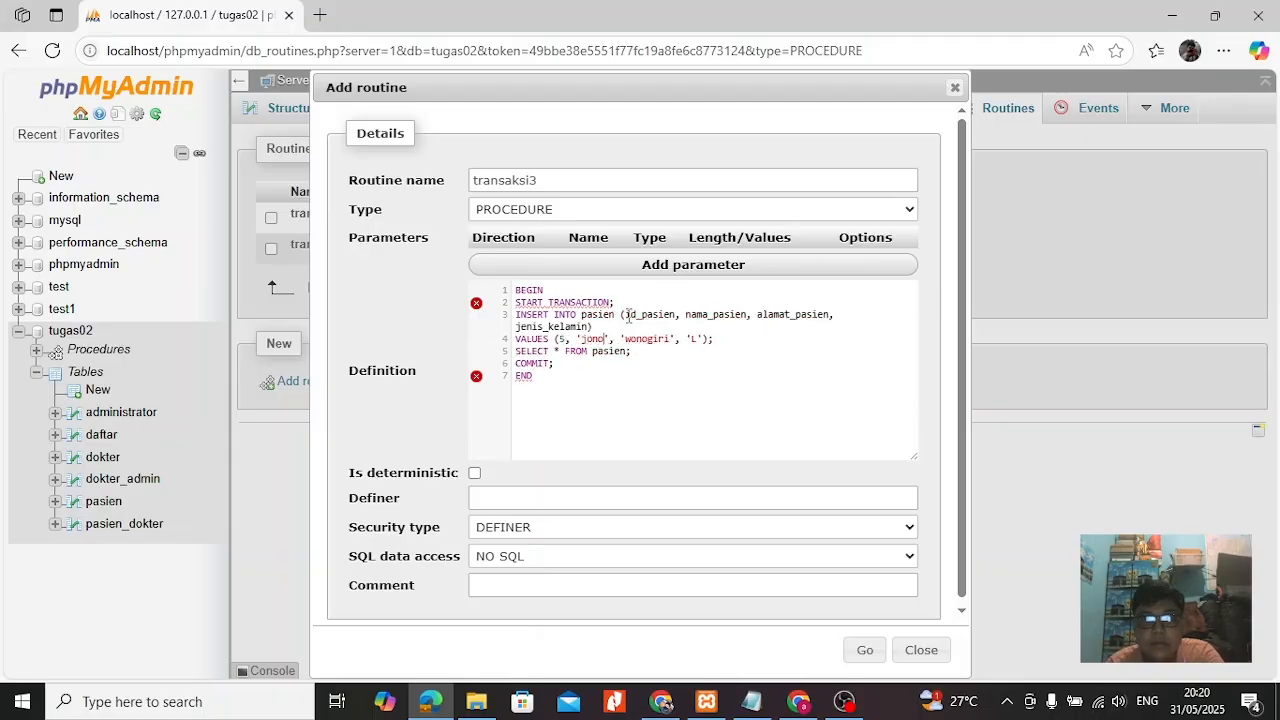
type("aris")
key("Right")
key("Right")
key("Right")
key("Right")
key("Right")
key("Right")
key("Right")
key("Right")
key("Right")
key("Right")
key("Right")
key("Right")
Replace the pasien query below the VALUES line with SAVEPOINT POINT1;.
key("BackSpace")
key("BackSpace")
key("BackSpace")
key("BackSpace")
key("BackSpace")
key("BackSpace")
key("BackSpace")
key("BackSpace")
type("map")
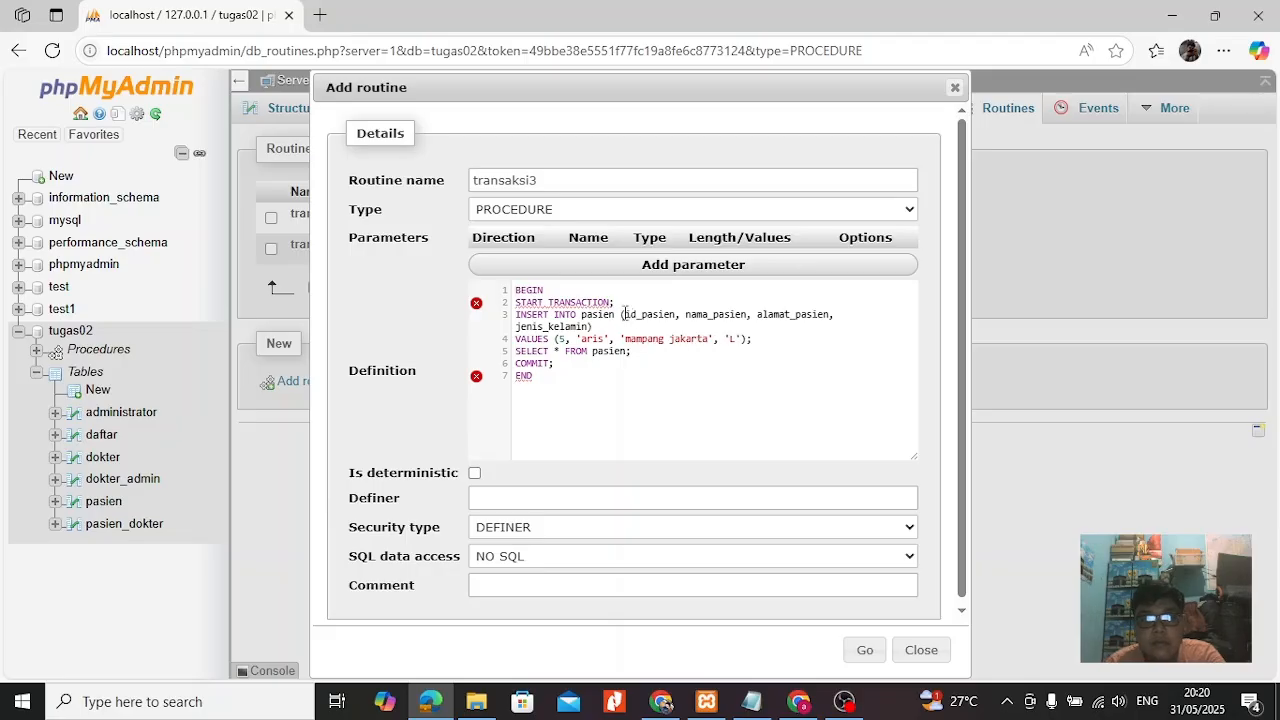
key("BackSpace")
key("BackSpace")
key("BackSpace")
key("BackSpace")
key("BackSpace")
key("BackSpace")
key("BackSpace")
key("BackSpace")
key("BackSpace")
key("BackSpace")
key("BackSpace")
key("BackSpace")
key("BackSpace")
key("BackSpace")
key("BackSpace")
key("BackSpace")
key("BackSpace")
type("SAVEPOINT POINT1;  ")
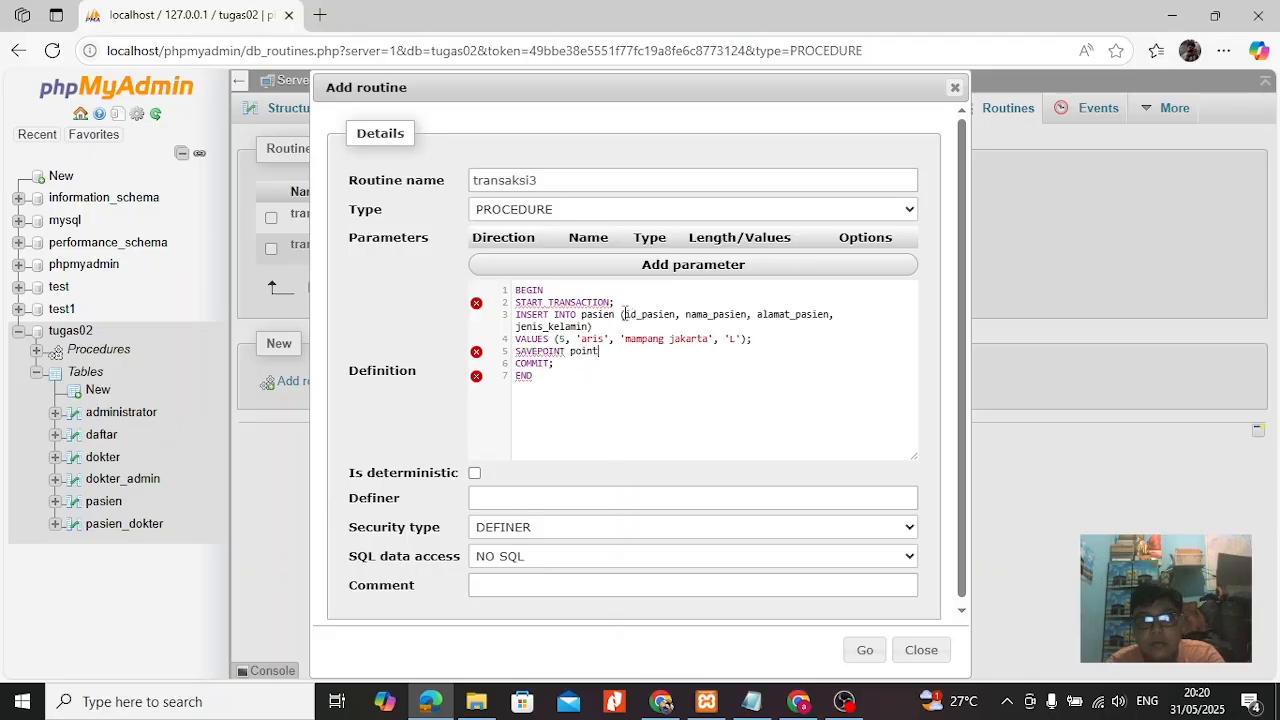
type("BEGIN")
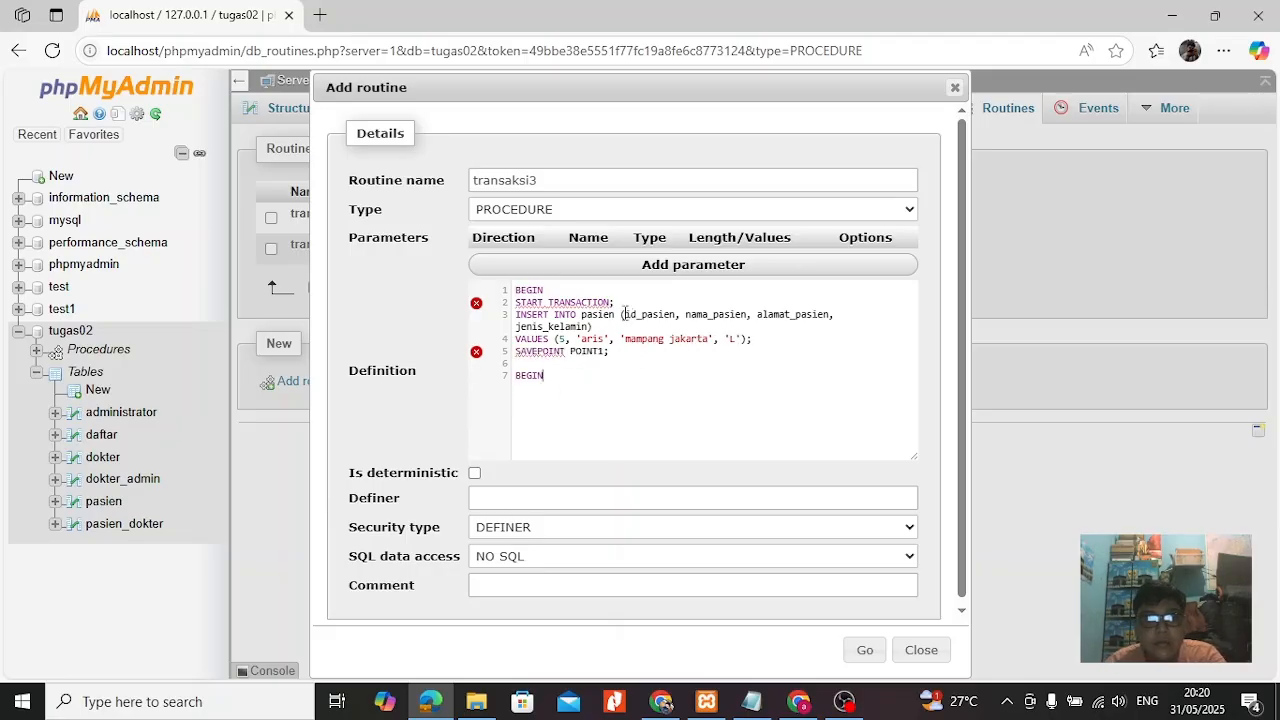
Add a second BEGIN and START TRANSACTION block inserting patient 6 with gender P into pasien, ending with ROLLBACK TO SAVEPOINT POINT1;.
key("Return")
type("START TRANSACTION;")
key("Return")
type("INSERT INTO pasien (id")
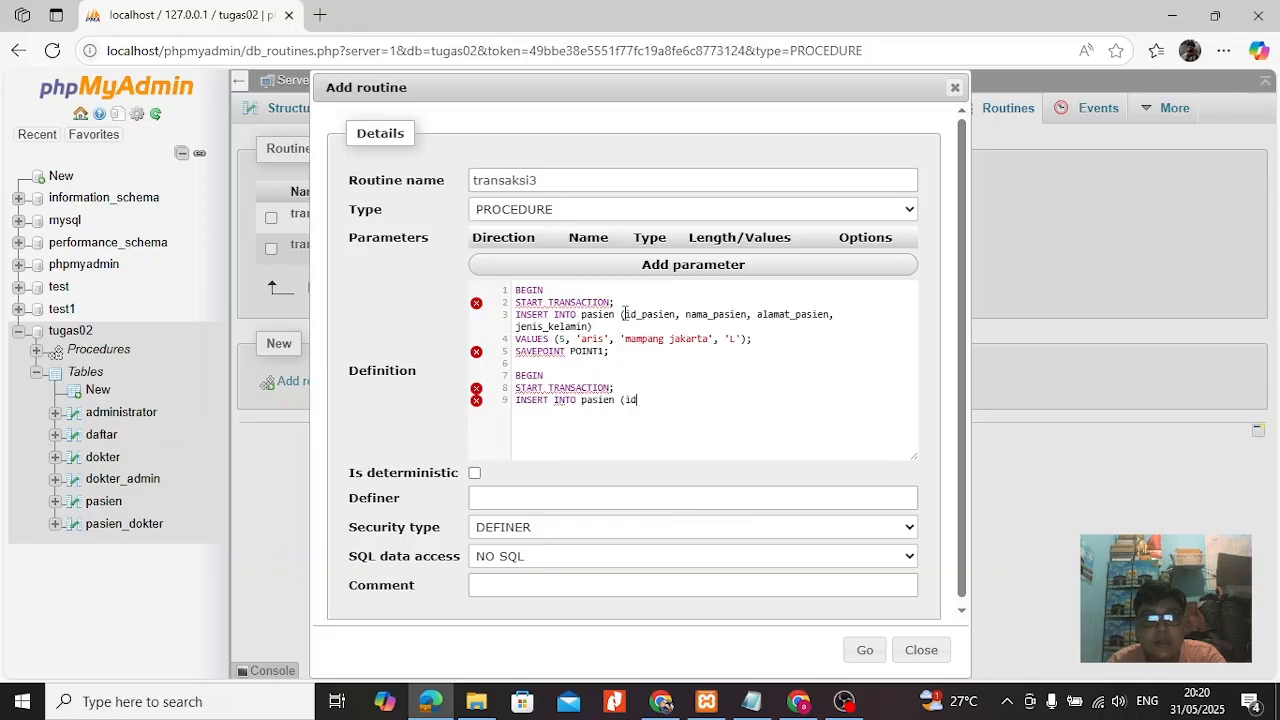
type("_pasien, nama_pasien, alamat_pasien, jenis_kelamin)")
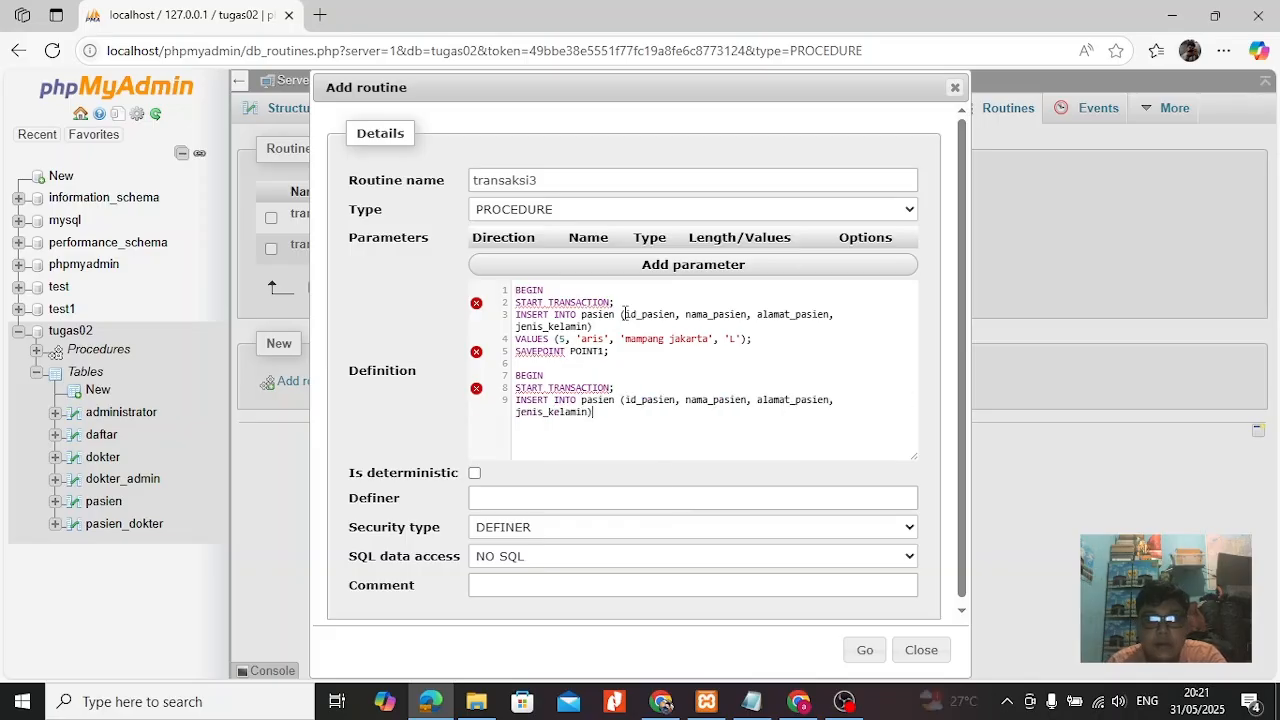
key("Return")
type("VALUES(6, 'dita', 'meruyung depok', 'P'); ")
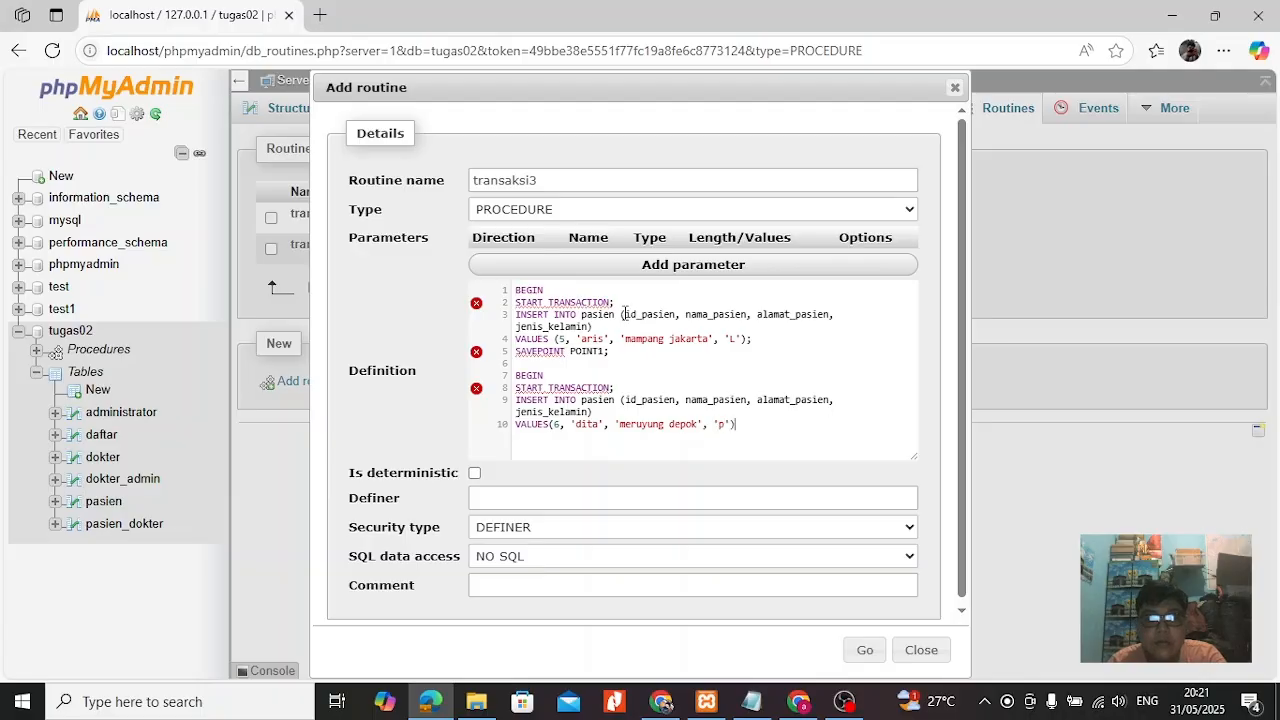
type("ROLLBACK TO SAVEPOINT POINT1;")
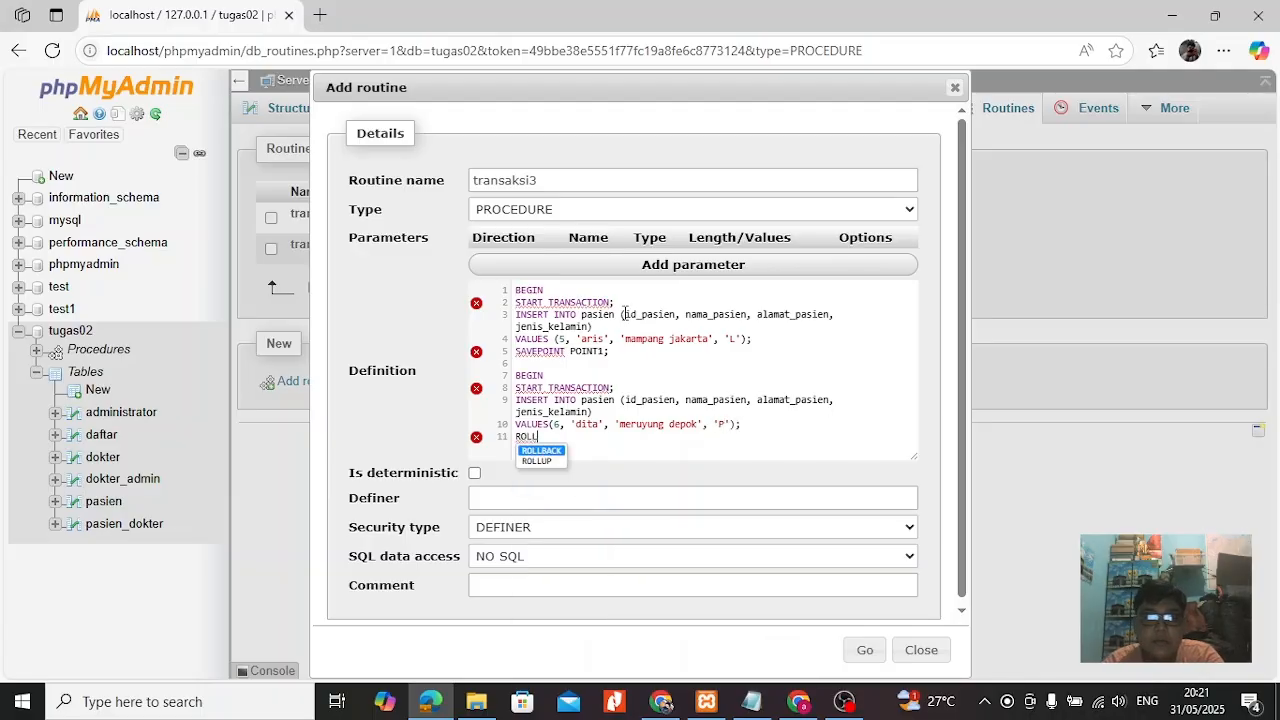
Add a third BEGIN and START TRANSACTION block inserting patient 9 with gender P into pasien, ending with COMMIT;.
key("Return")
key("Return")
type("BEGIN")
key("Return")
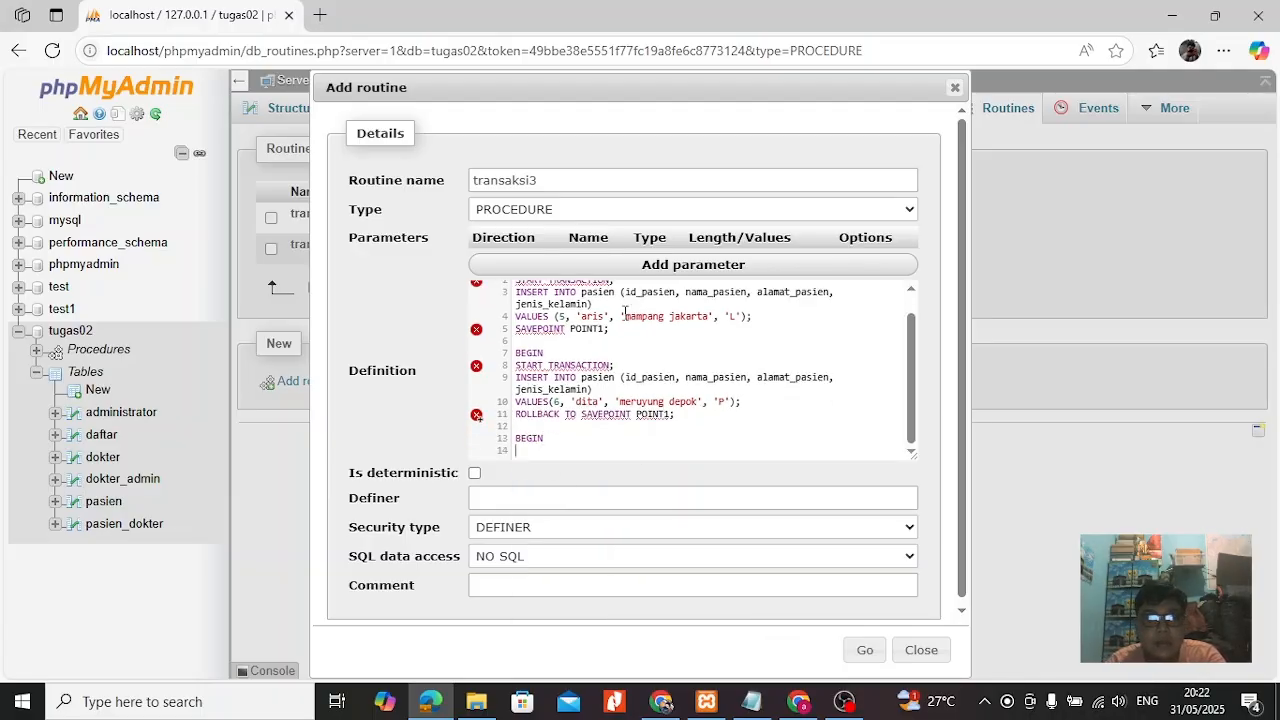
type("START TRANSACTION;")
key("Return")
type("INSERT INTO pasien")
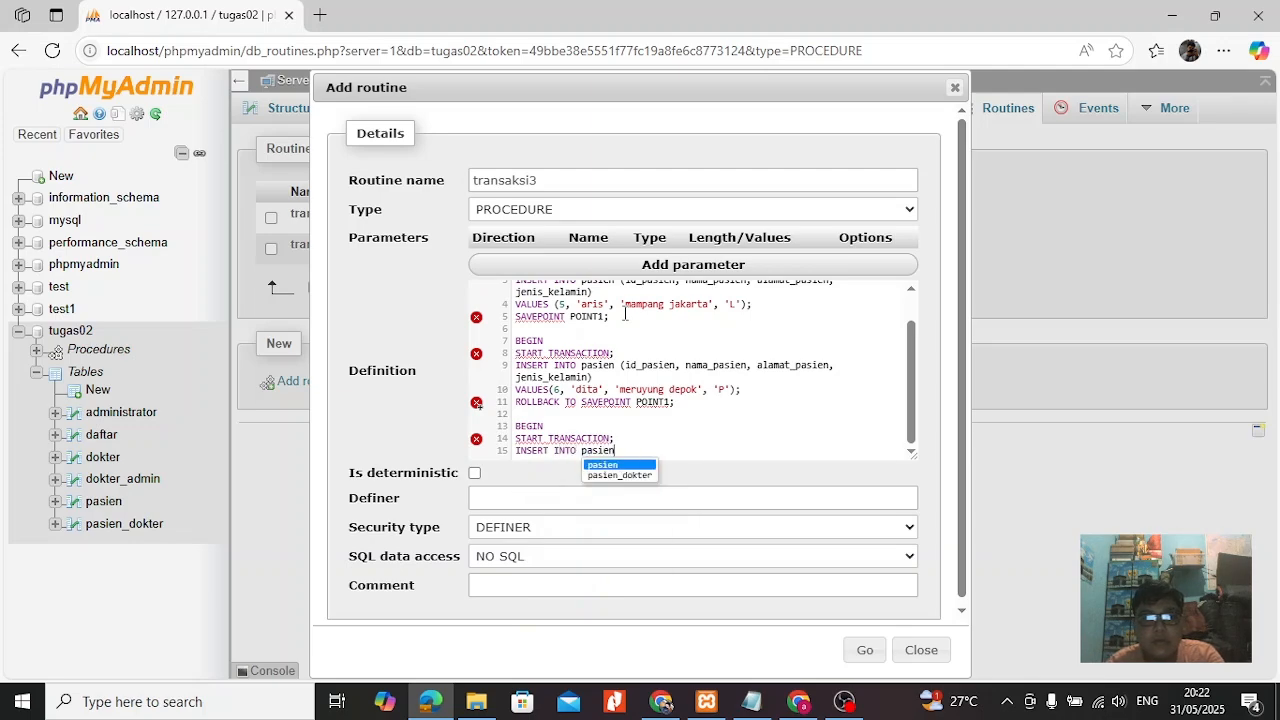
type(" (id_pasien, nama_pasien, alamat_pasien, jenis_kelamin)")
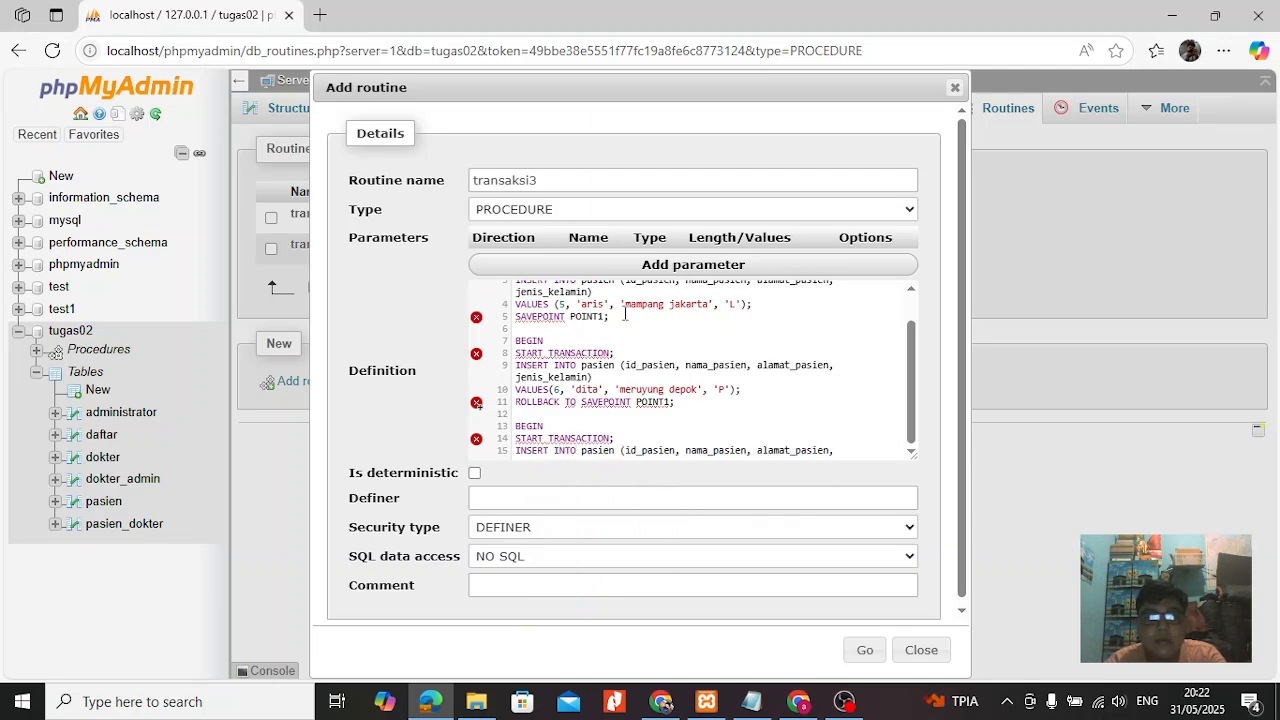
key("Return")
type("VALUES(9, '")
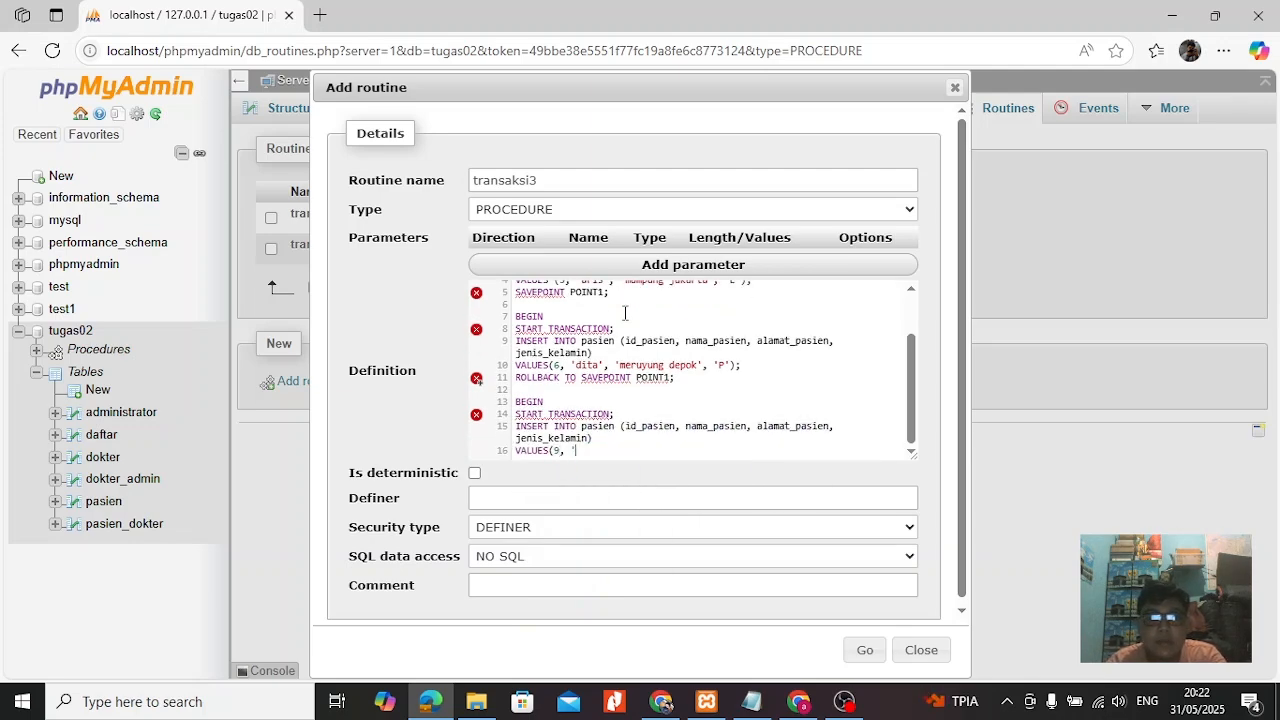
type("yuli', 'jakarta', 'P');")
key("Return")
type("COMMIT;")
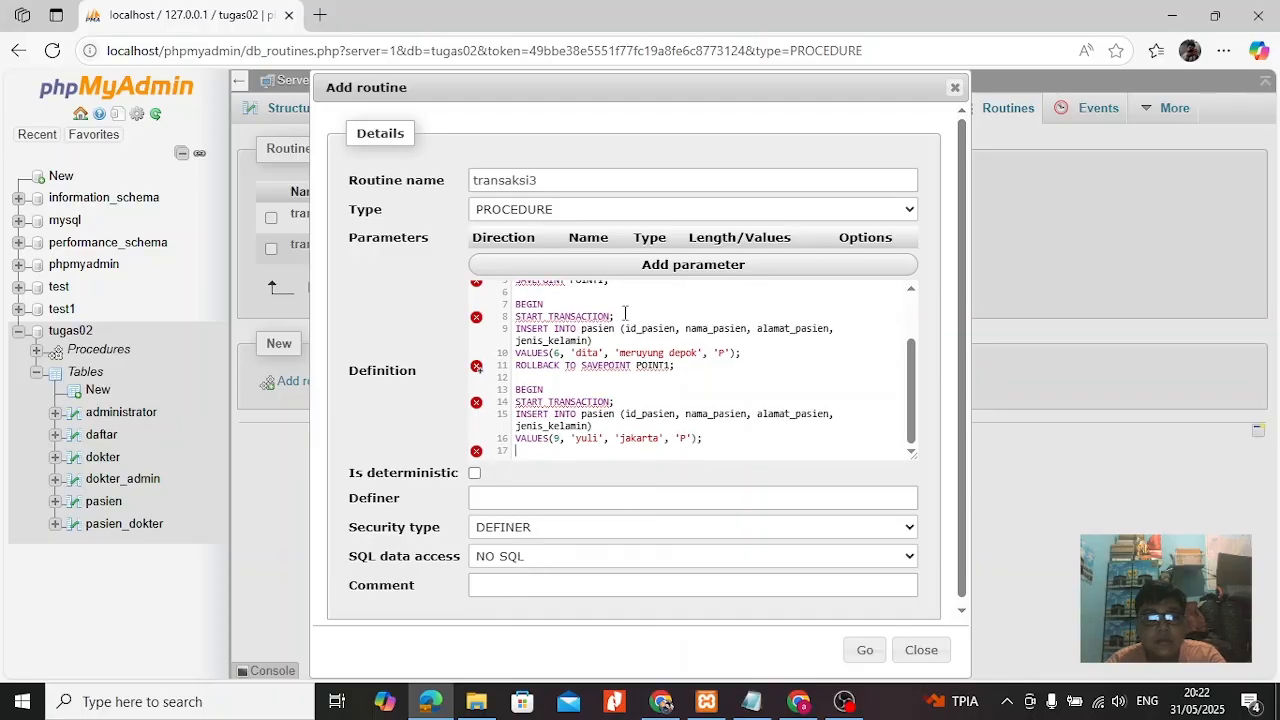
Close the definition with SELECT*FROM pasien; and END, and try to create the routine with SQL data access CONTAINS SQL.
key("Return")
type("SELECT*FROM PA")
key("BackSpace")
key("BackSpace")
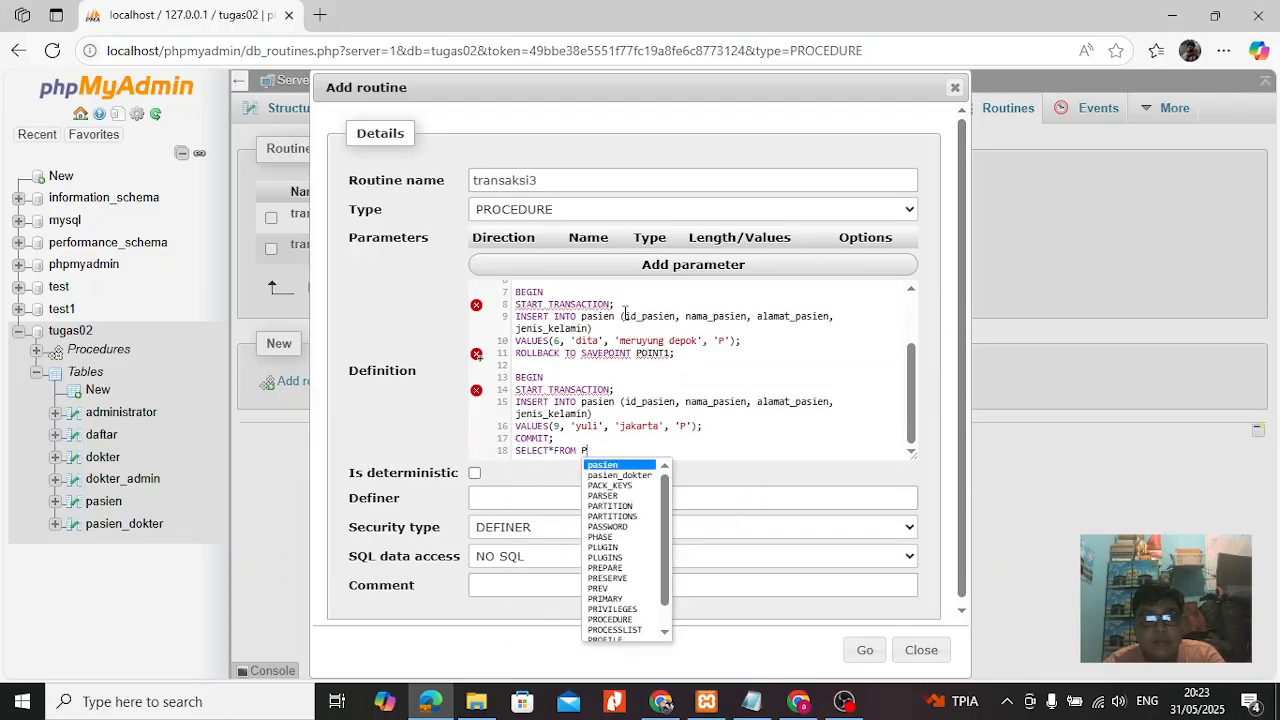
type("pasien;")
key("Return")
type("END")
left_click(548, 557)
left_click(543, 596)
left_click(864, 650)
left_click(713, 395)
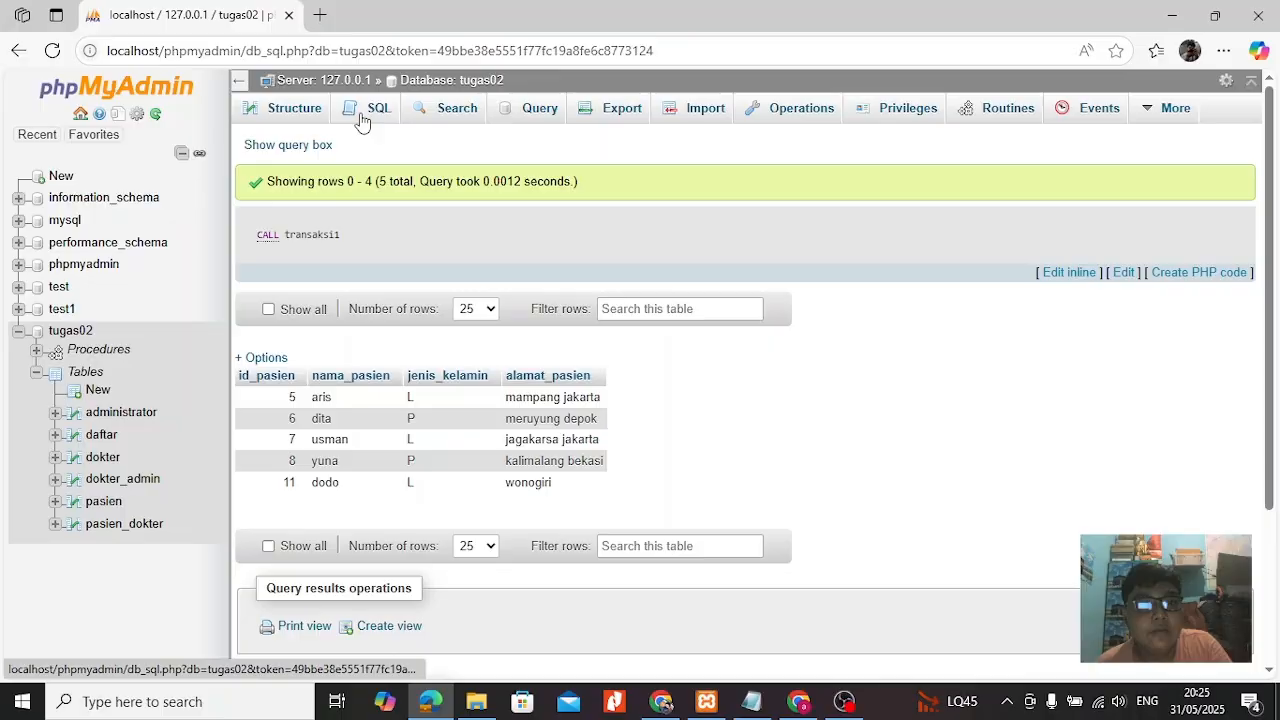
Run CALL transaksi2; as an SQL query on the tugas02 database.
left_click(362, 118)
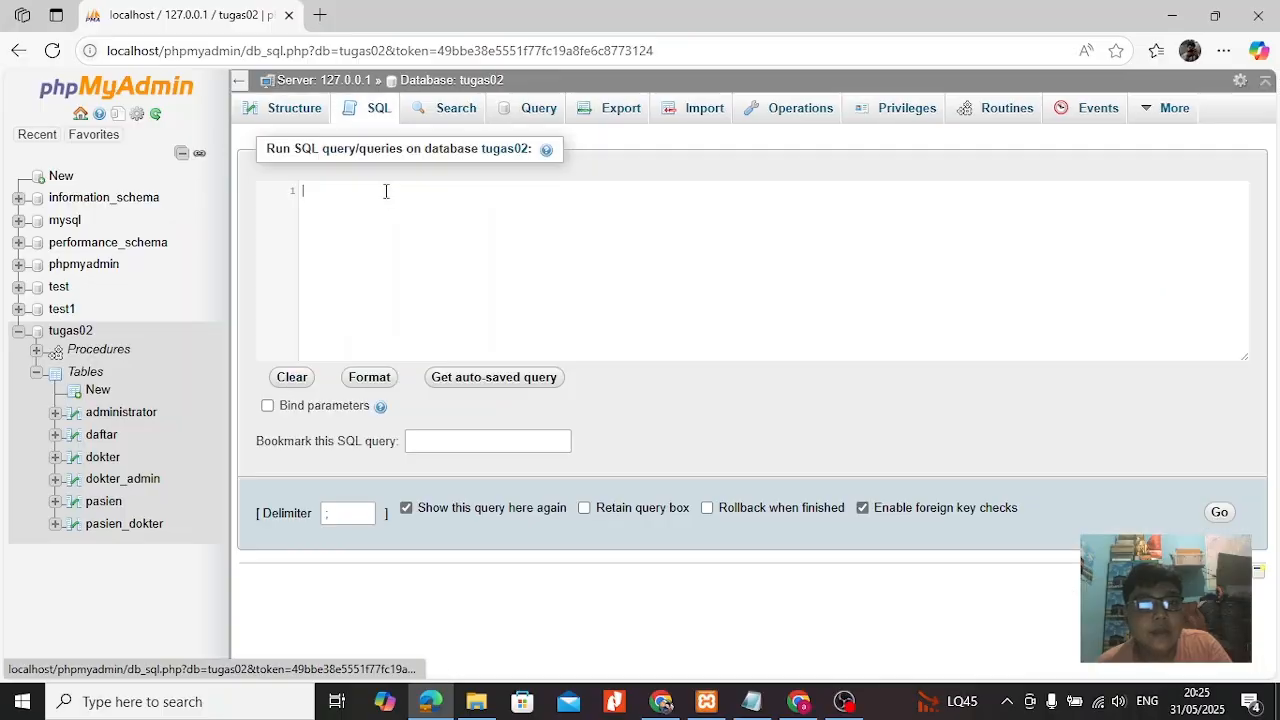
type("call")
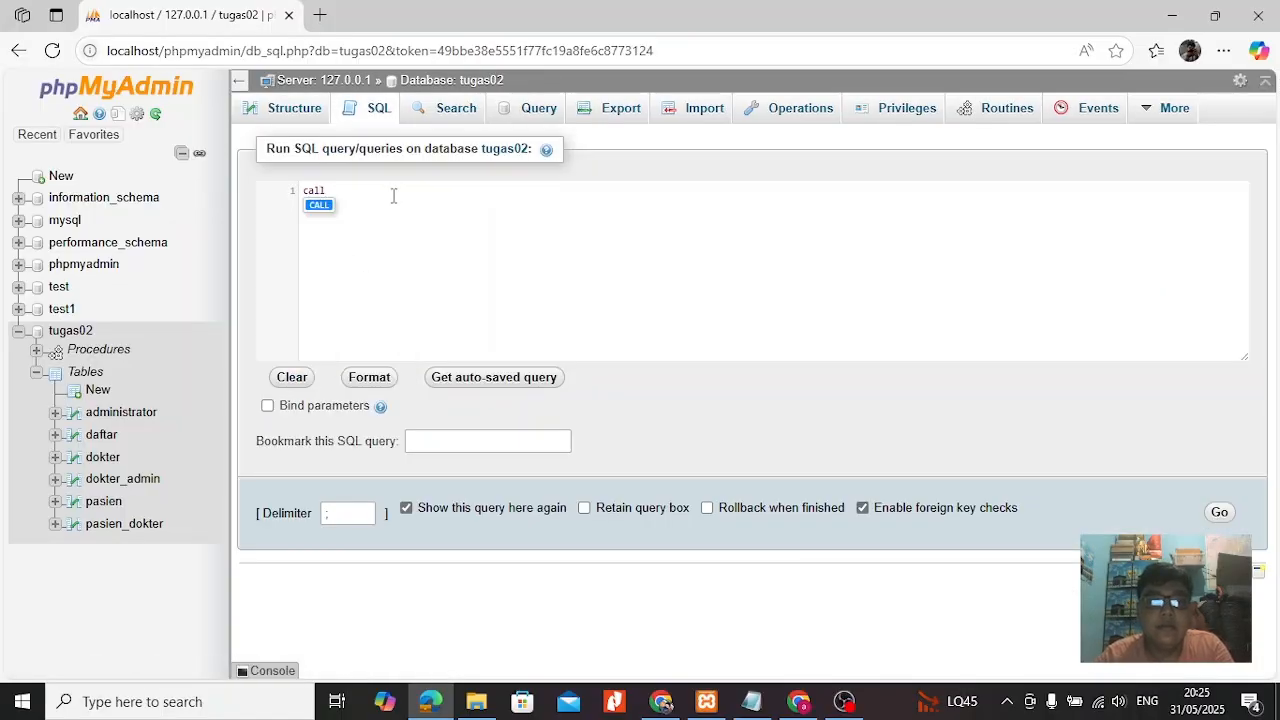
left_click(320, 206)
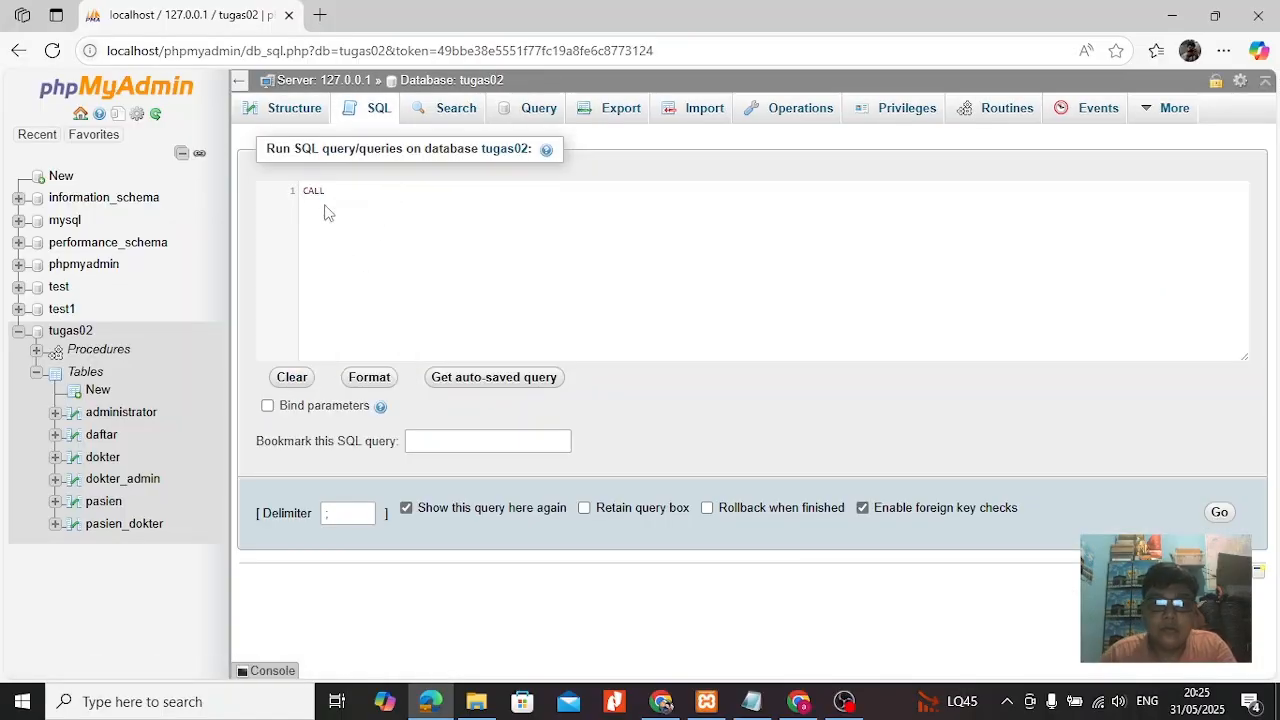
type("trans")
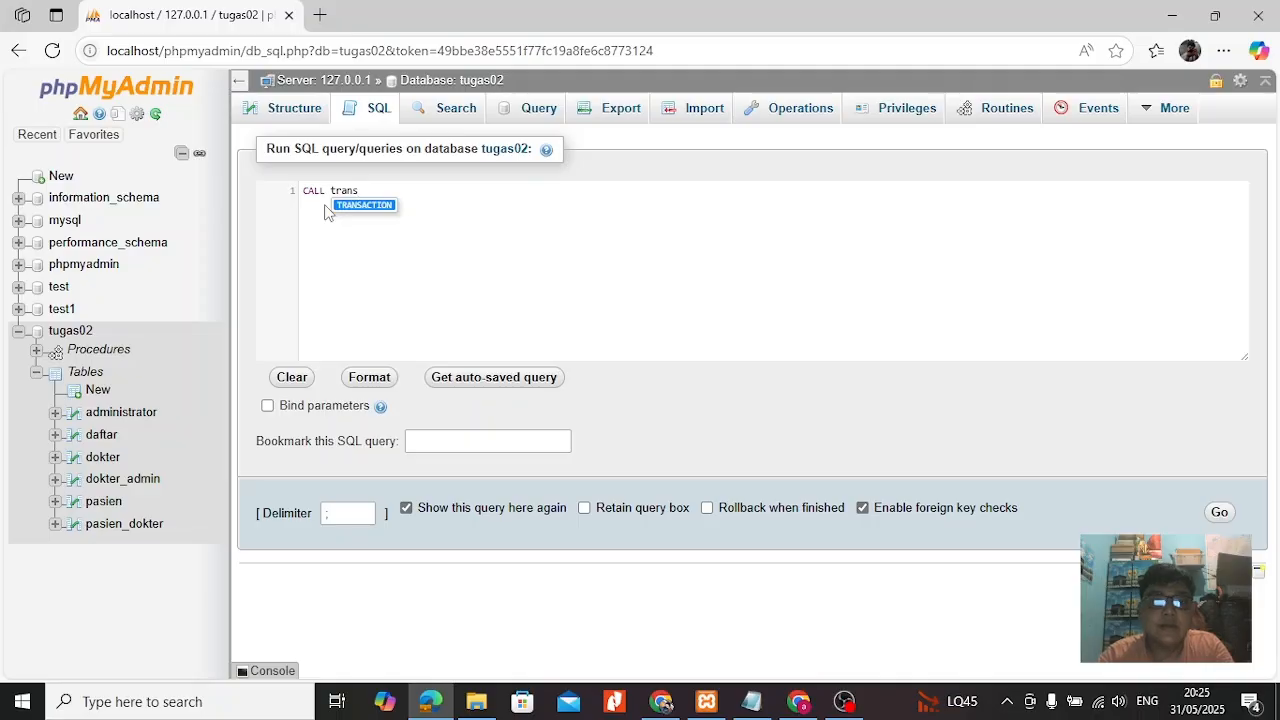
type("aksi")
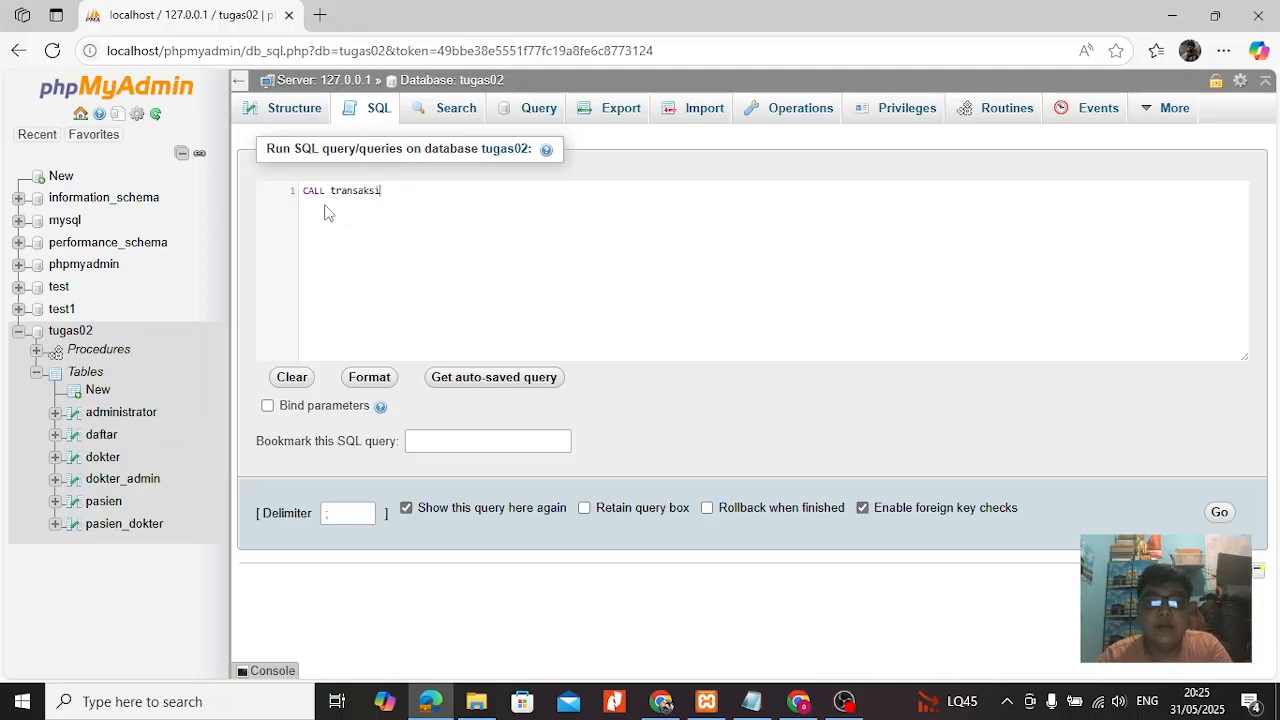
type("2;")
key("Return")
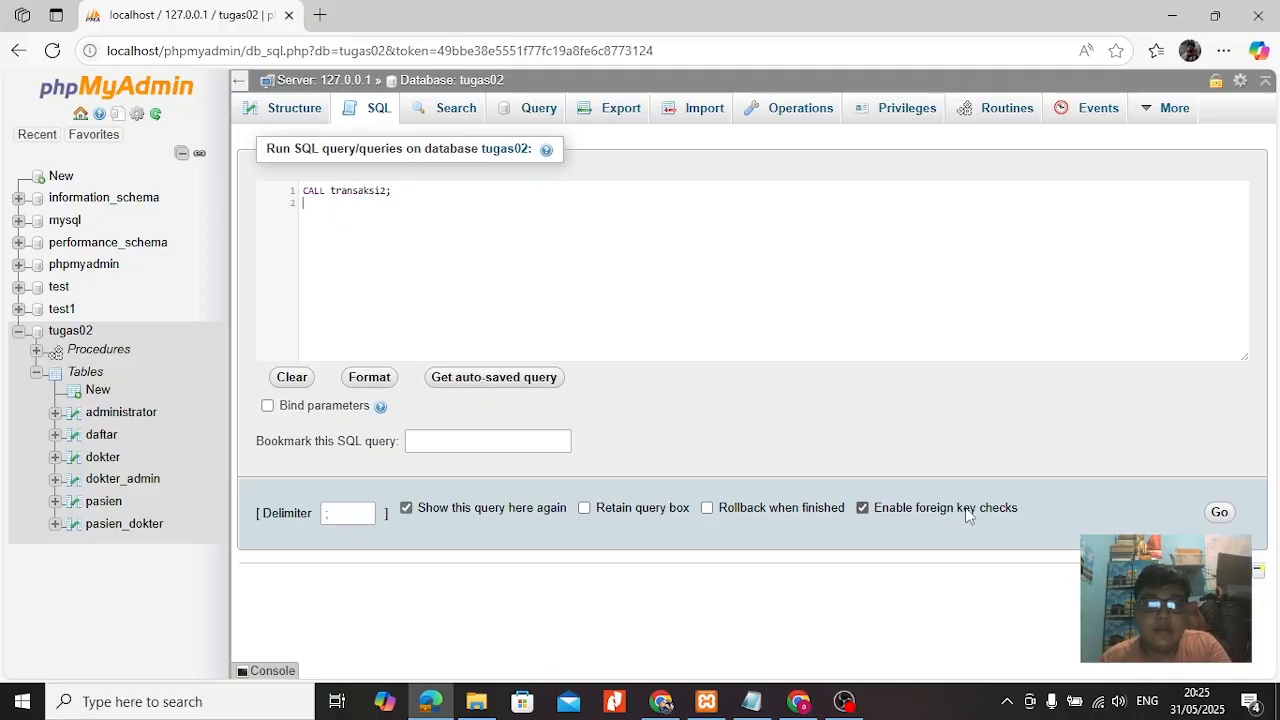
left_click(1216, 518)
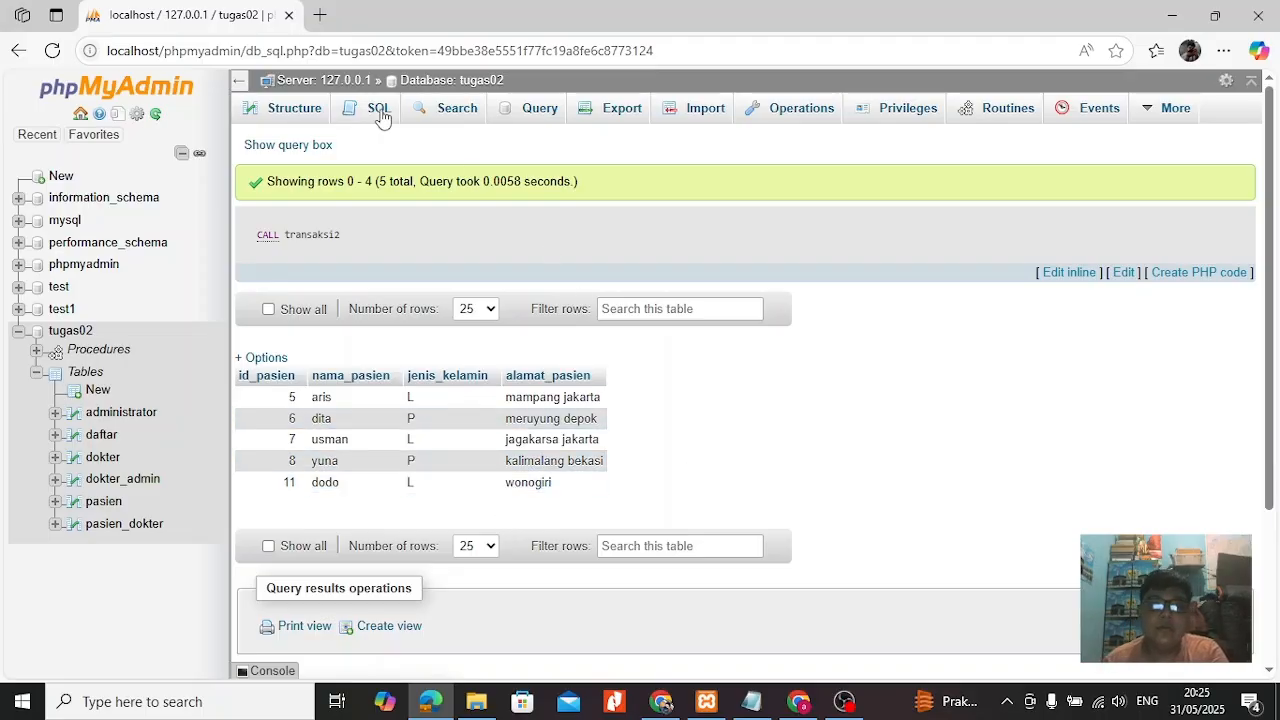
Return to the list of procedures and start a new routine named transaksi3 without any parameter.
left_click(978, 125)
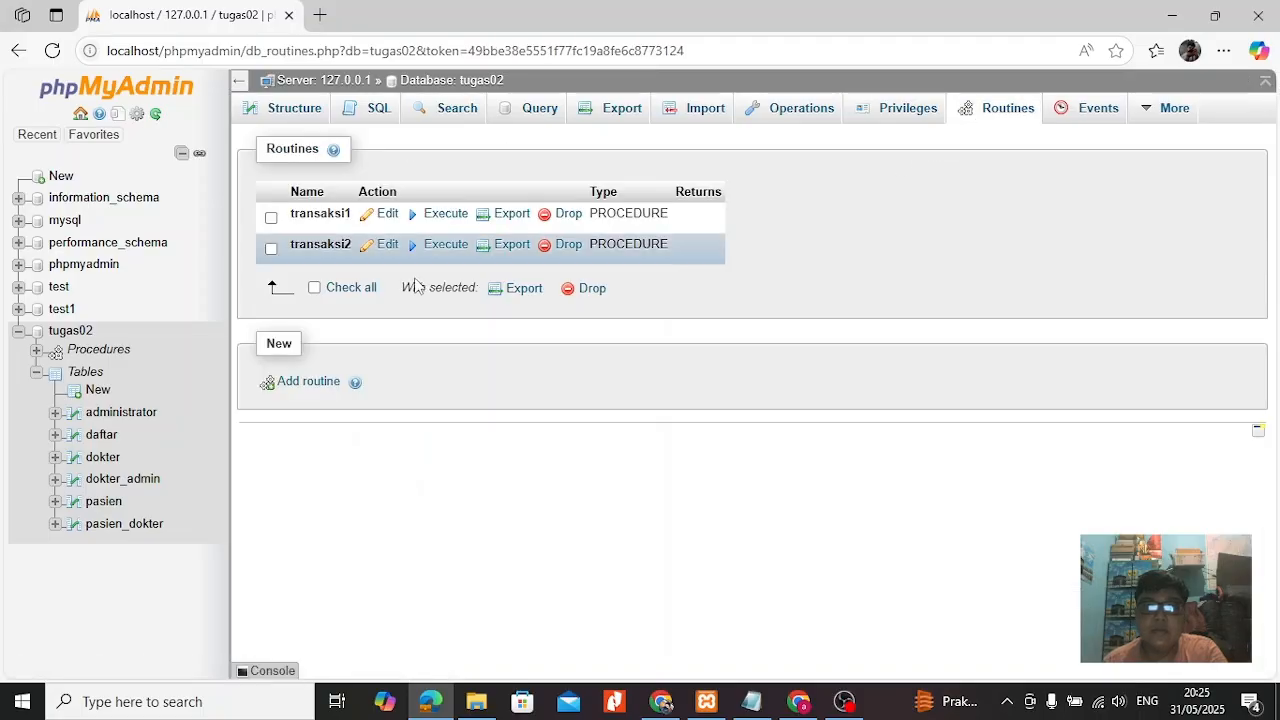
left_click(306, 381)
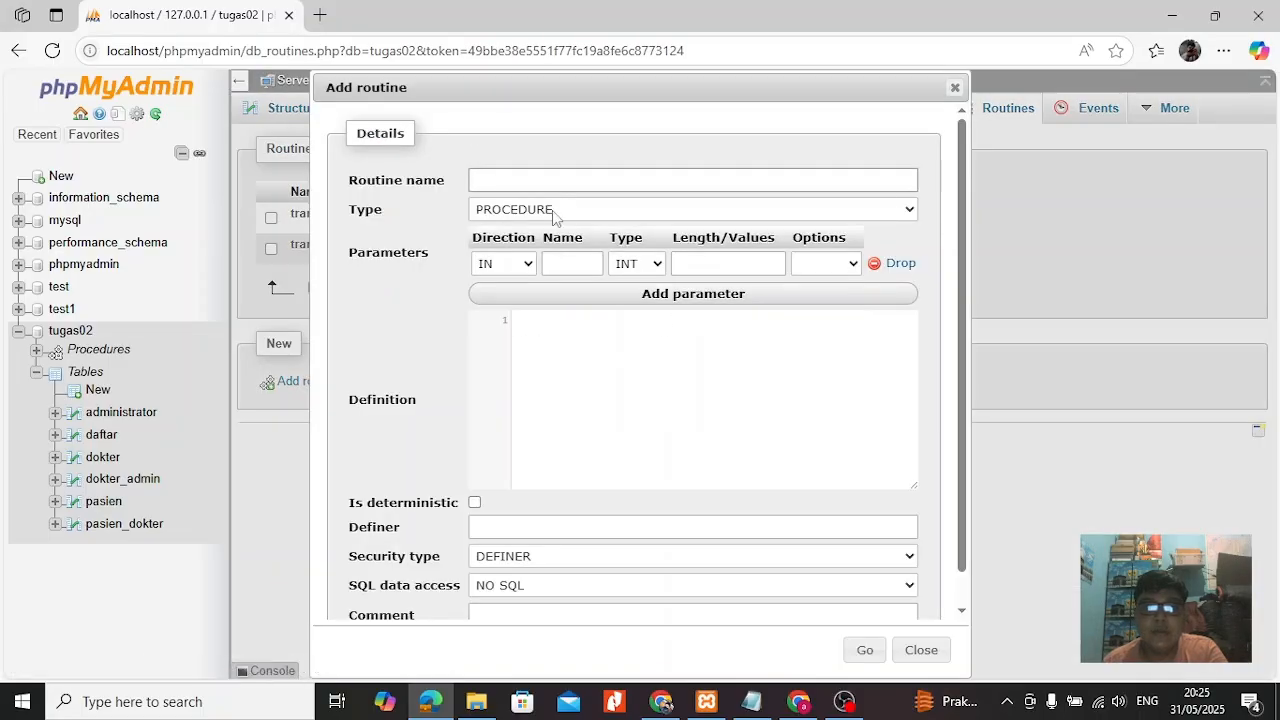
type("tra")
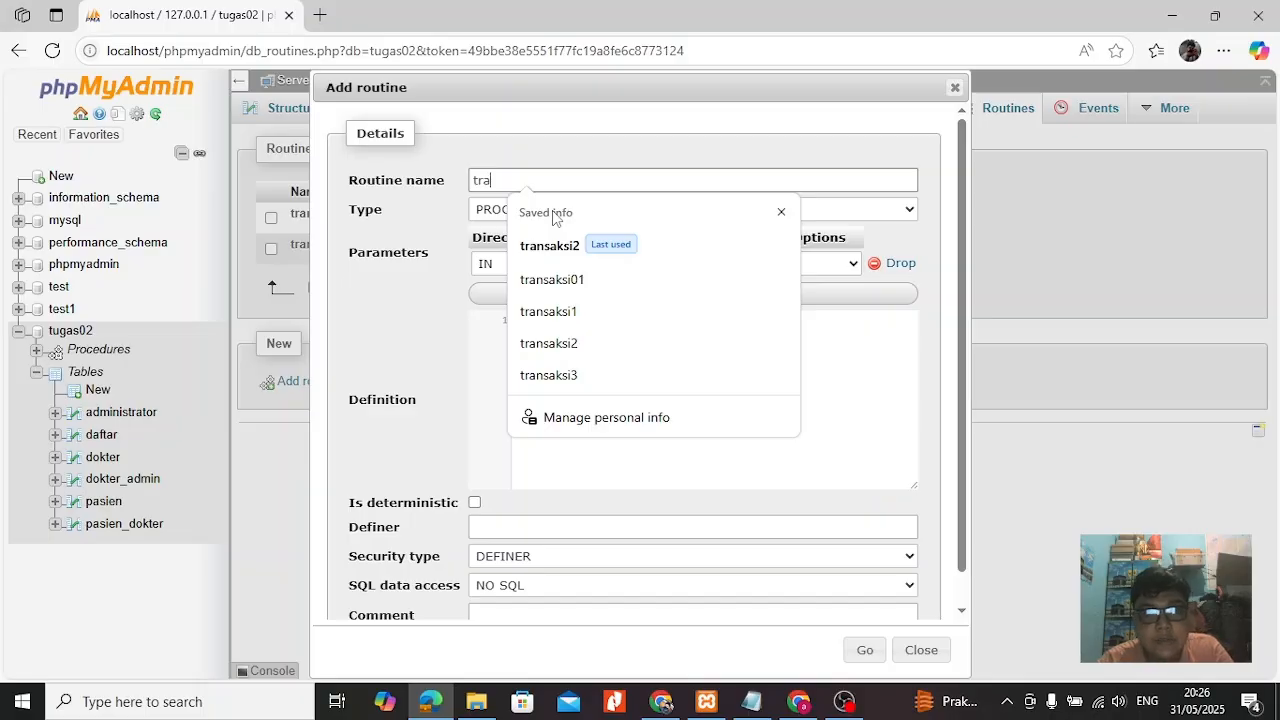
type("nsaks")
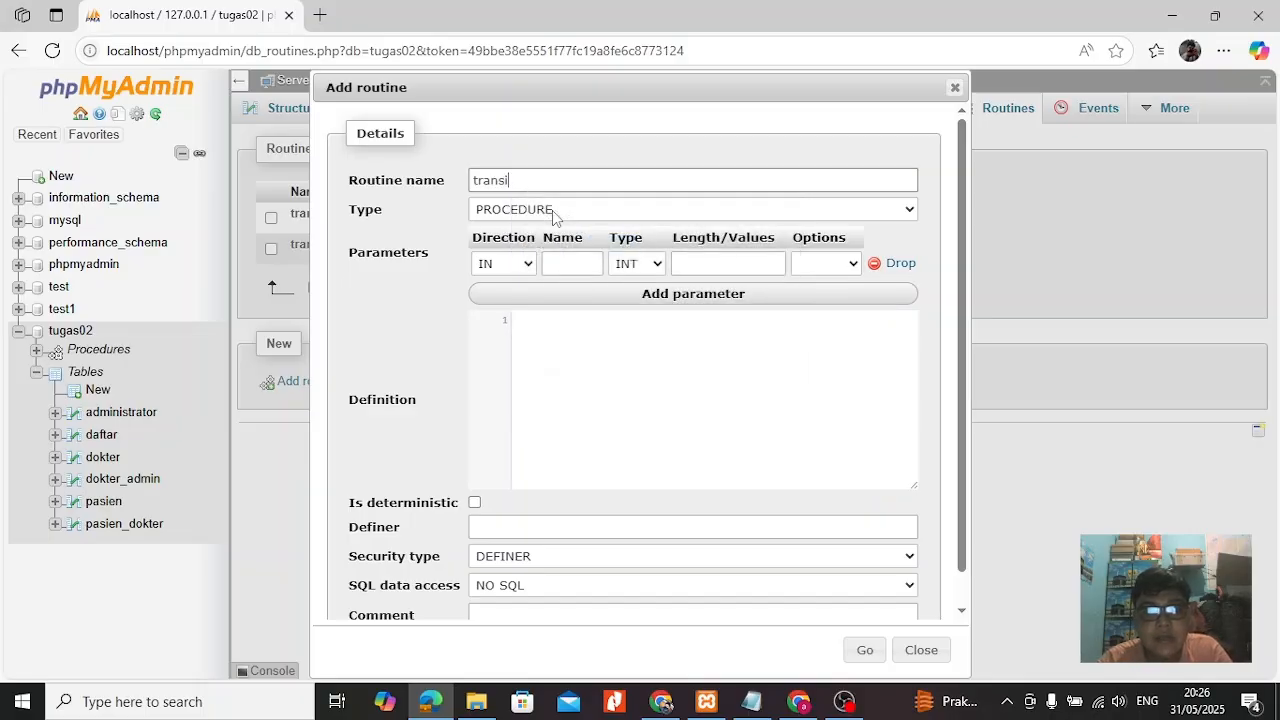
type("i3")
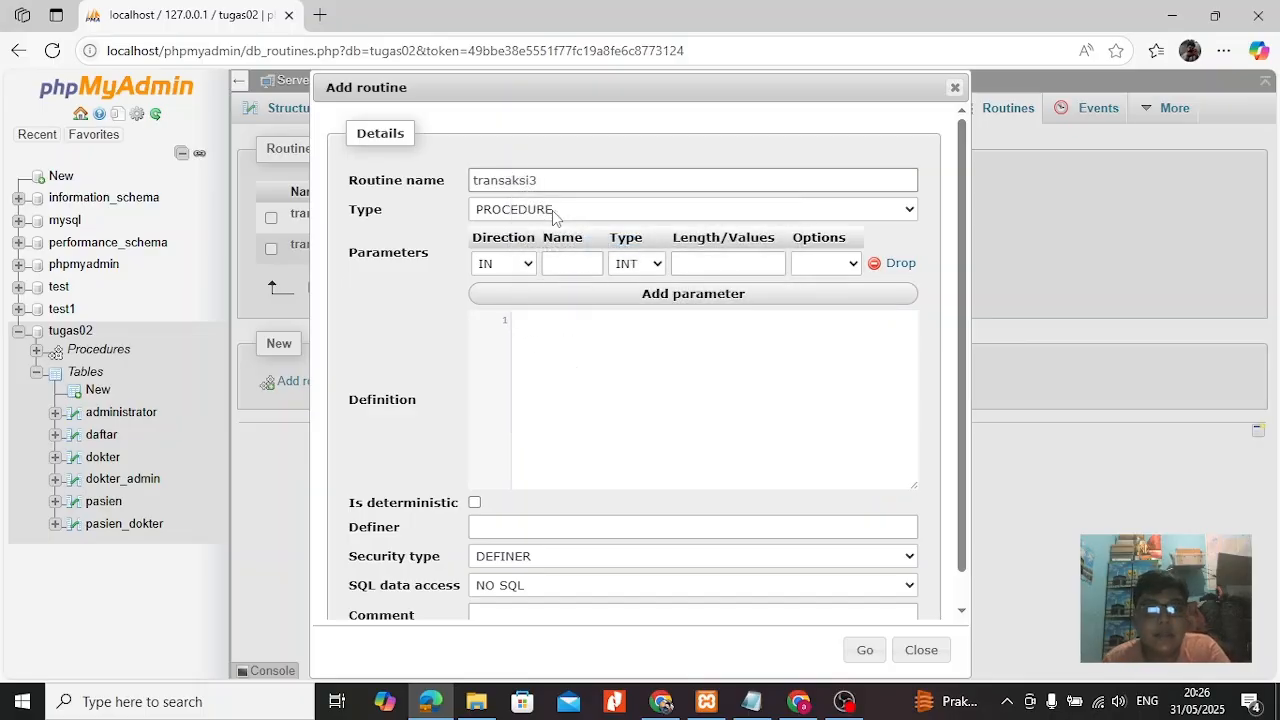
left_click(893, 263)
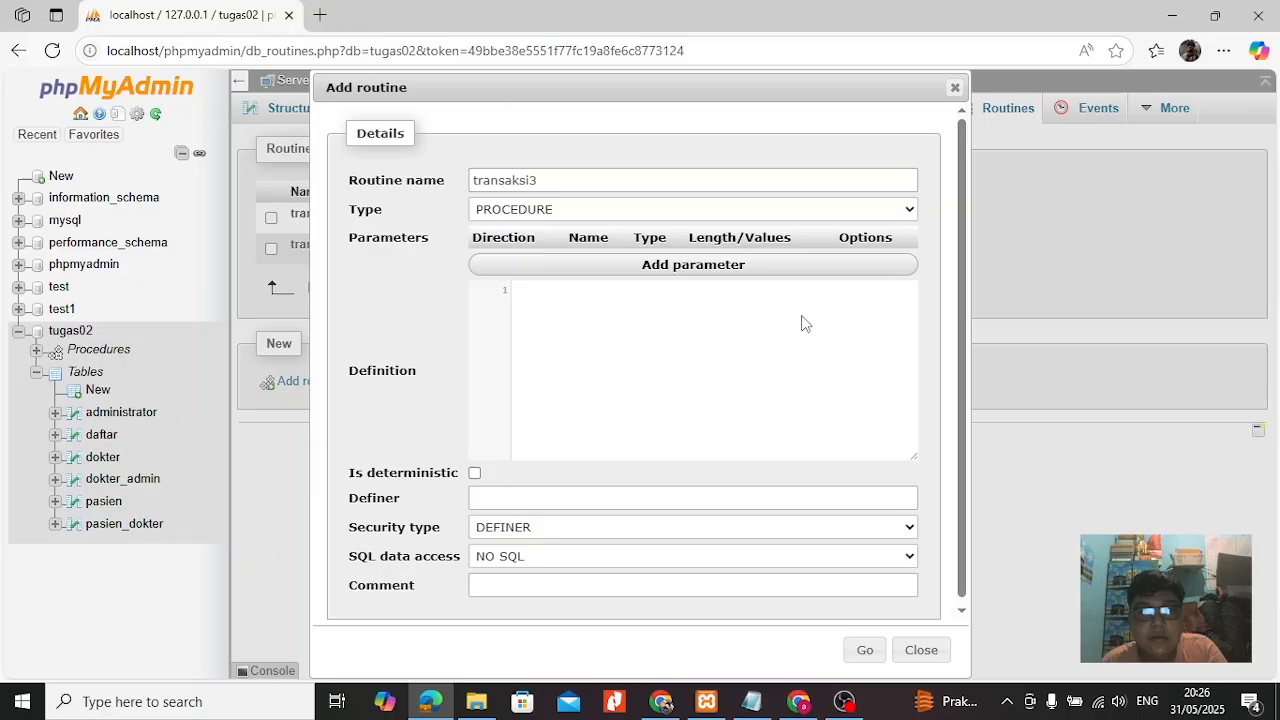
Paste the copied three-block transaction code into the routine's definition.
left_click(712, 342)
key("ctrl+v")
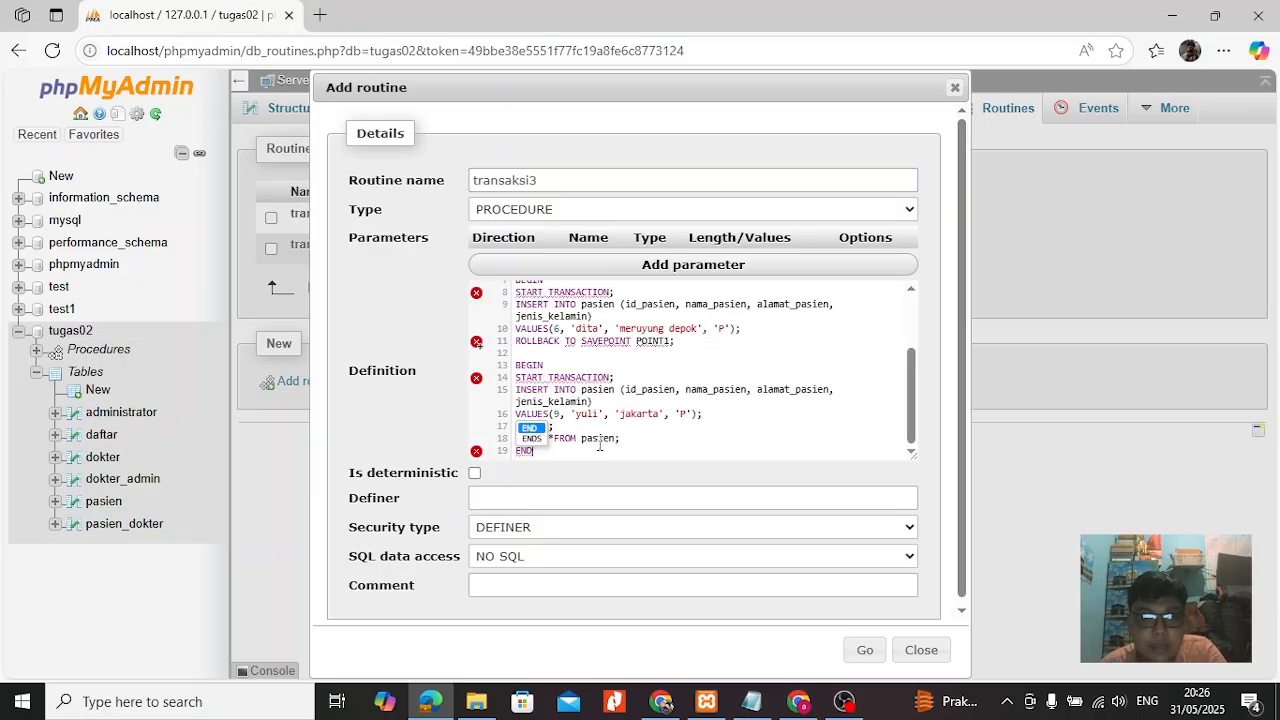
left_click(600, 444)
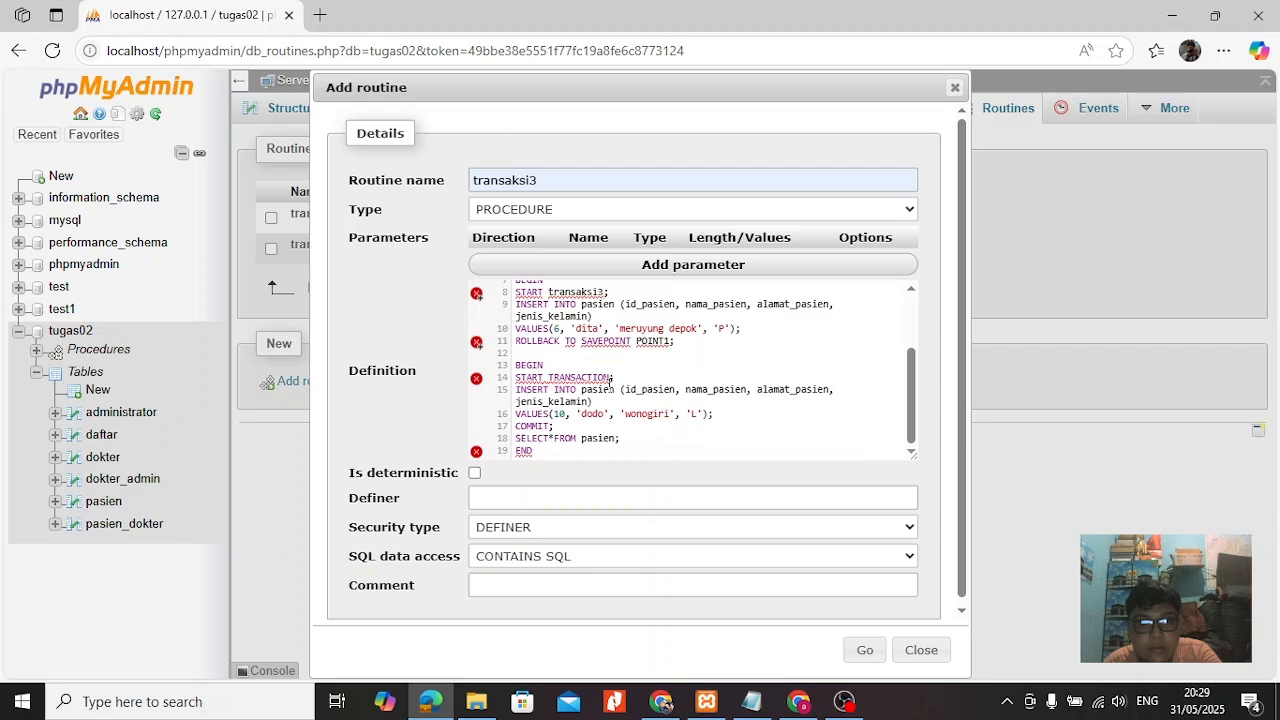
Replace TRANSACTION with transaksi3 in the START statement of the definition's last block.
left_click(610, 379)
key("BackSpace")
key("BackSpace")
key("BackSpace")
key("BackSpace")
key("BackSpace")
key("BackSpace")
key("BackSpace")
key("BackSpace")
key("BackSpace")
key("BackSpace")
key("BackSpace")
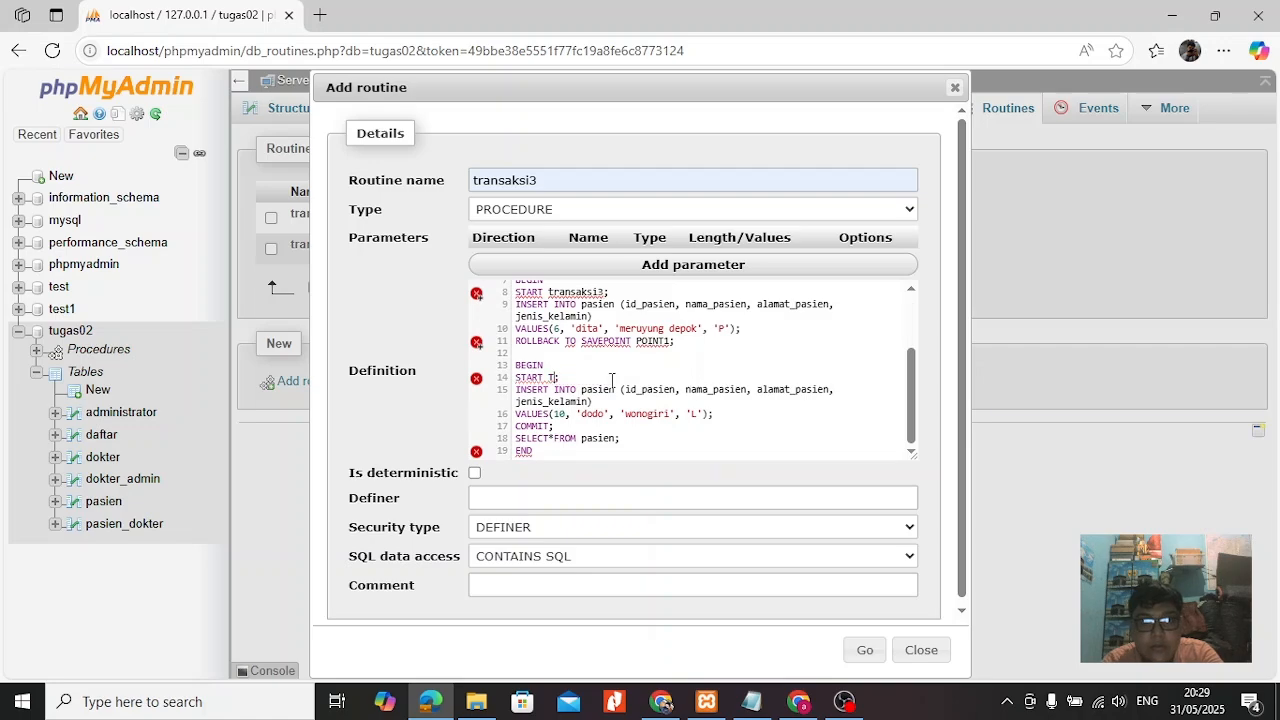
type("transaksi3")
scroll(657, 441, "down", 1)
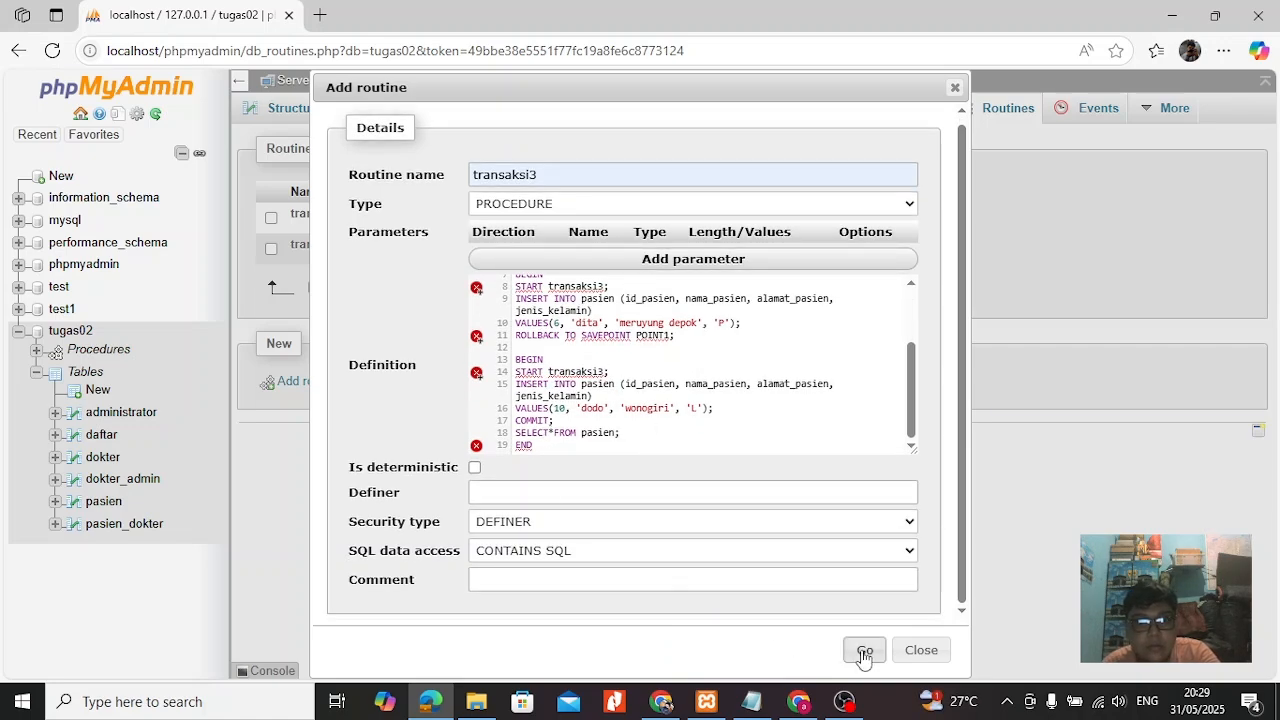
Replace transaksi3 with TRANSACTION in the START statements of the definition's last and middle blocks.
key("BackSpace")
key("BackSpace")
key("BackSpace")
key("BackSpace")
key("BackSpace")
key("BackSpace")
key("BackSpace")
key("BackSpace")
key("BackSpace")
key("BackSpace")
type("TRANSACTION")
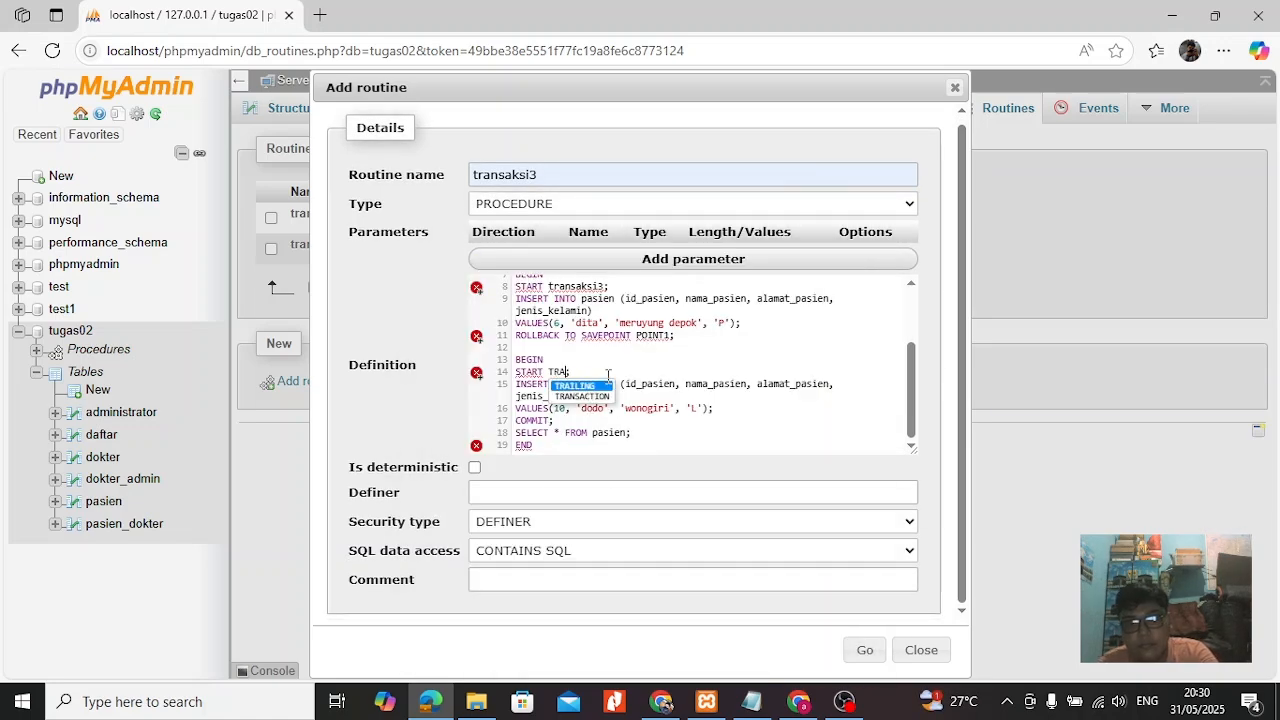
scroll(606, 376, "up", 1)
left_click(604, 385)
key("BackSpace")
key("BackSpace")
key("BackSpace")
key("BackSpace")
key("BackSpace")
key("BackSpace")
key("BackSpace")
key("BackSpace")
key("BackSpace")
key("BackSpace")
type("TRANSACTION")
Replace transaksi3 with TRANSACTION in the START statement of the definition's first block.
scroll(605, 312, "up", 1)
left_click(606, 302)
key("BackSpace")
key("BackSpace")
key("BackSpace")
key("BackSpace")
key("BackSpace")
key("BackSpace")
key("BackSpace")
key("BackSpace")
key("BackSpace")
key("BackSpace")
type("TRANSACTION")
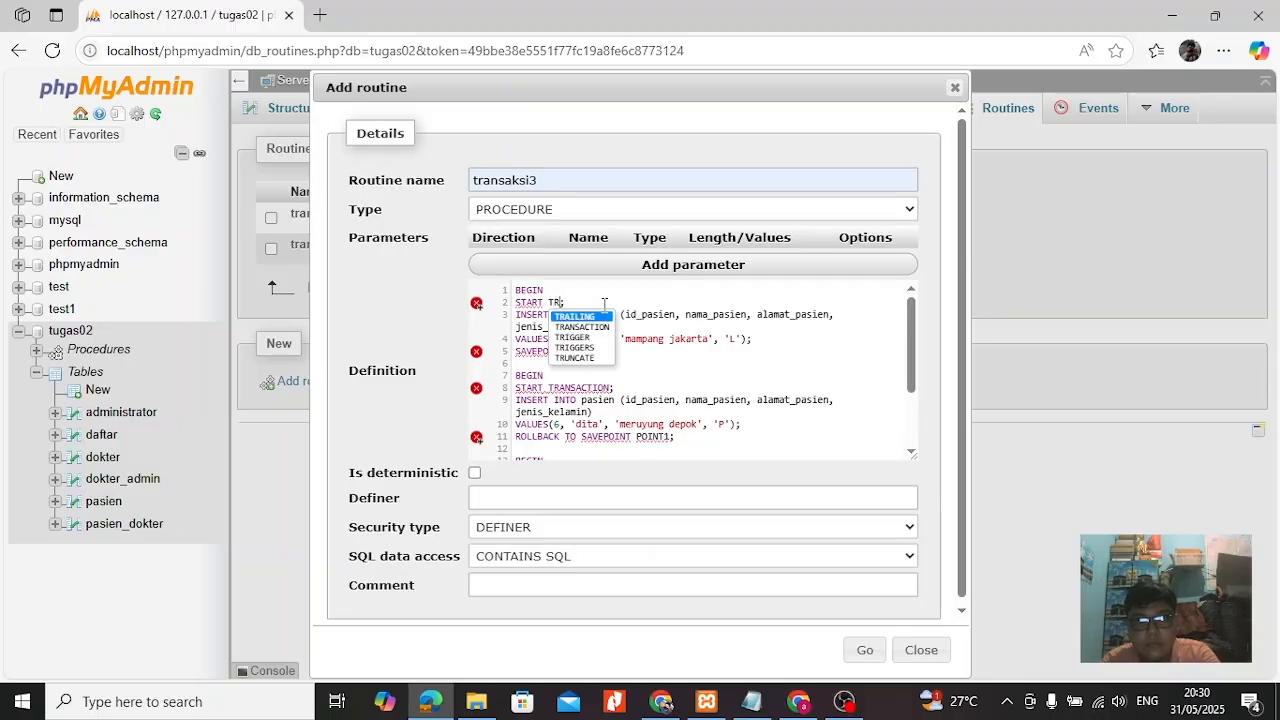
Switch to Chrome and examine the savepoint example in the Check Point section of the practicum guide USA_Panduan_Prak_T3-2_MSIM4206.pdf.
left_click(661, 702)
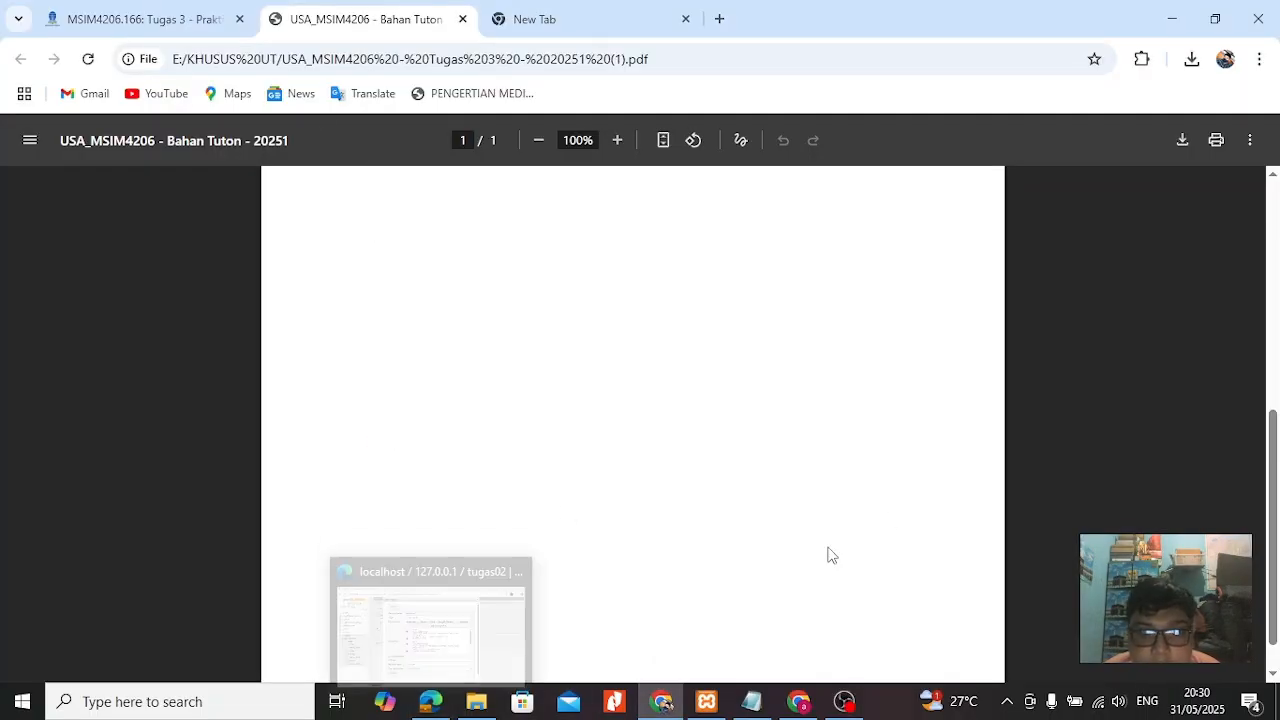
left_click(140, 19)
left_click(430, 138)
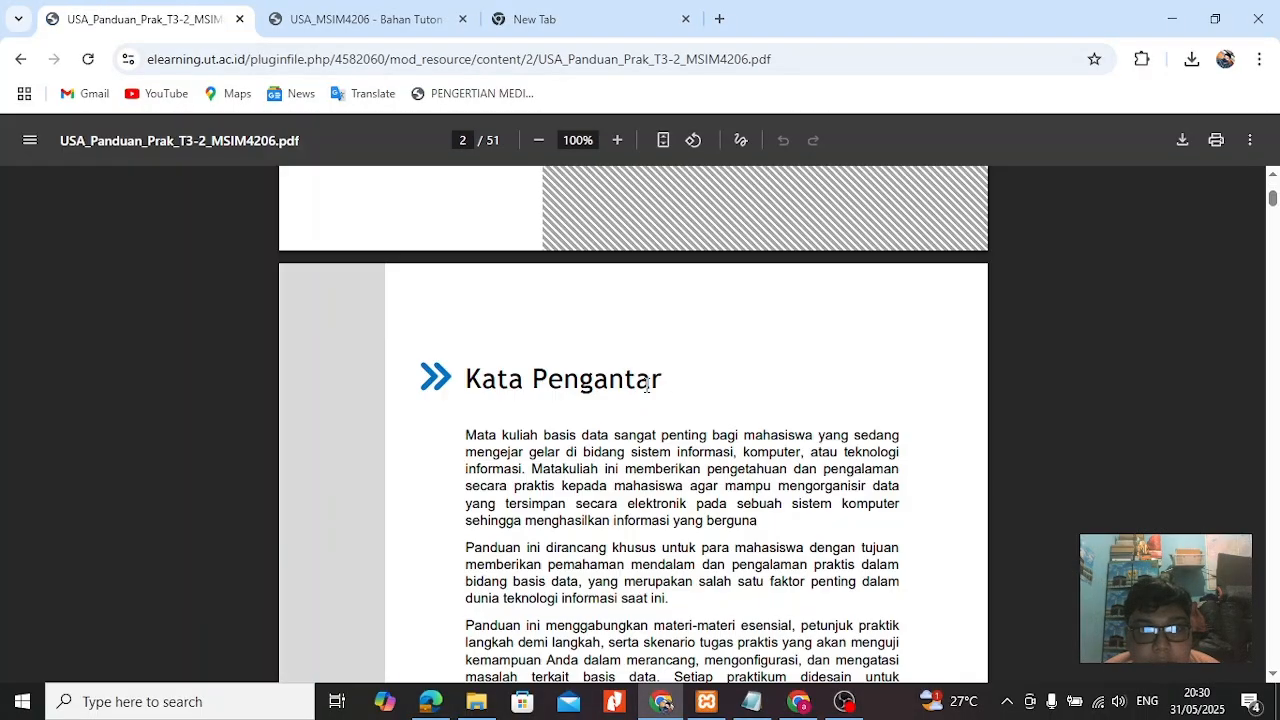
scroll(619, 357, "down", 20)
scroll(619, 357, "up", 5)
scroll(619, 357, "down", 20)
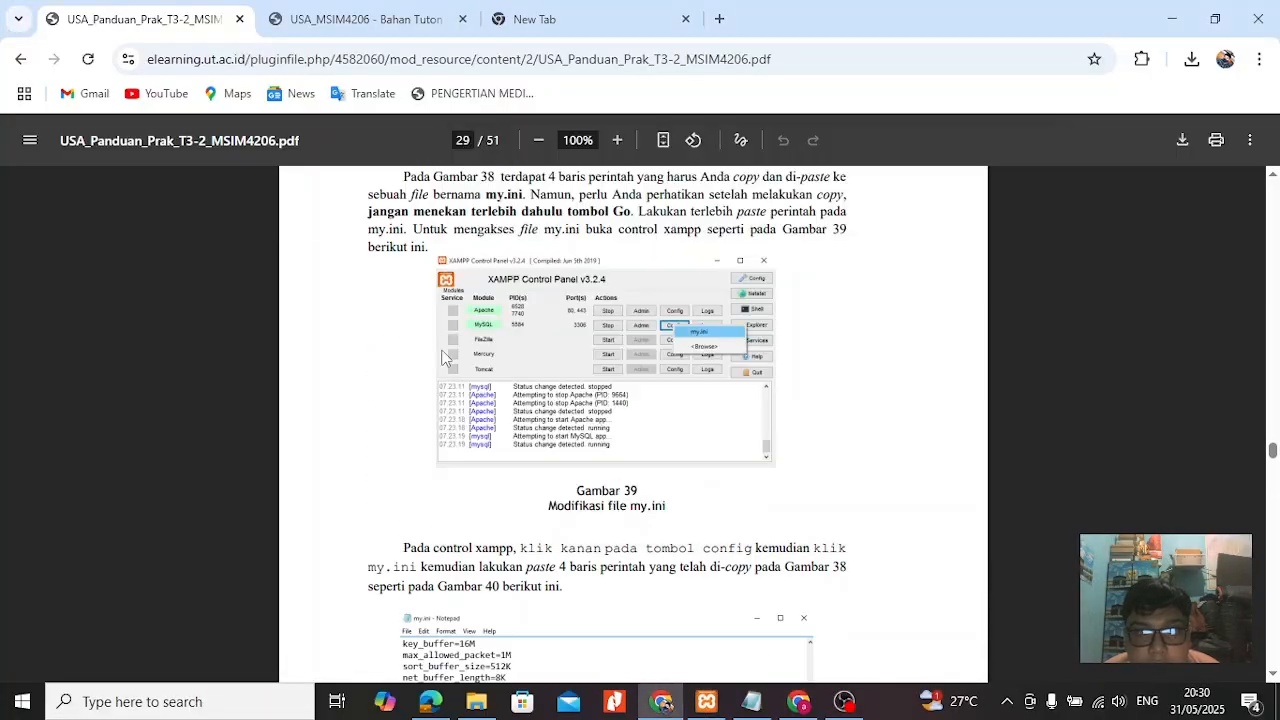
scroll(447, 359, "up", 20)
scroll(607, 484, "up", 20)
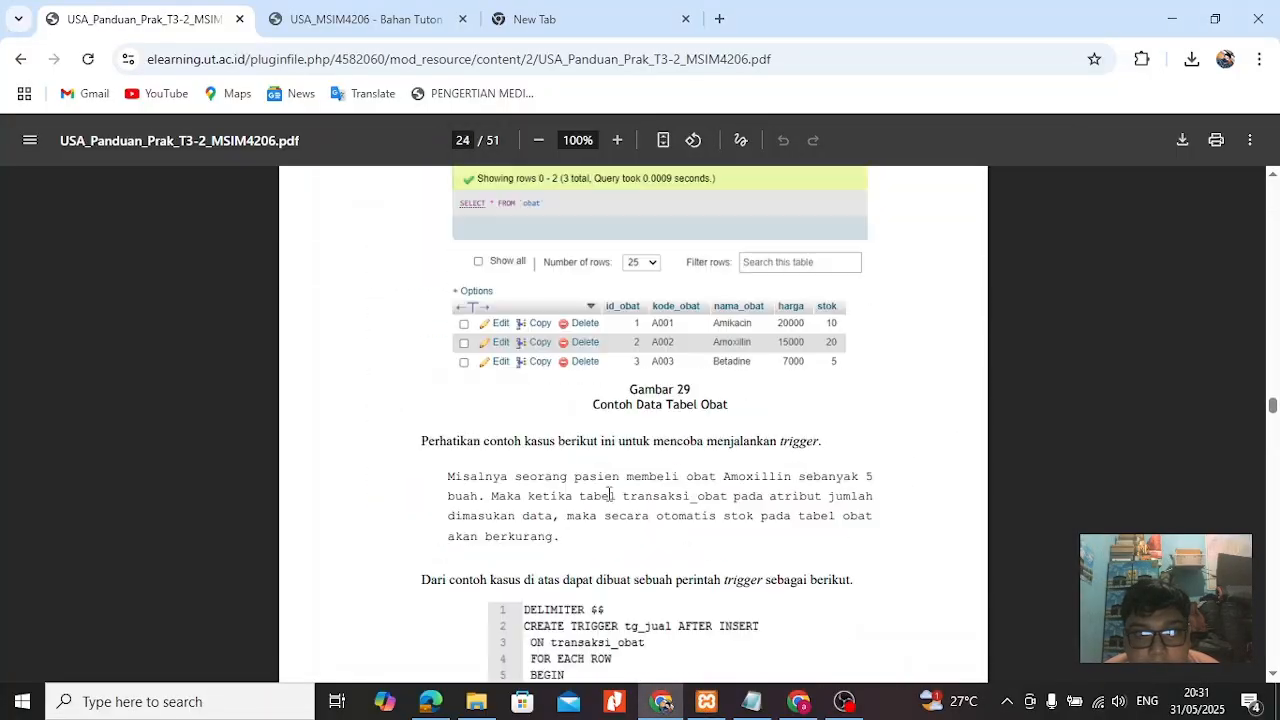
scroll(532, 480, "down", 1)
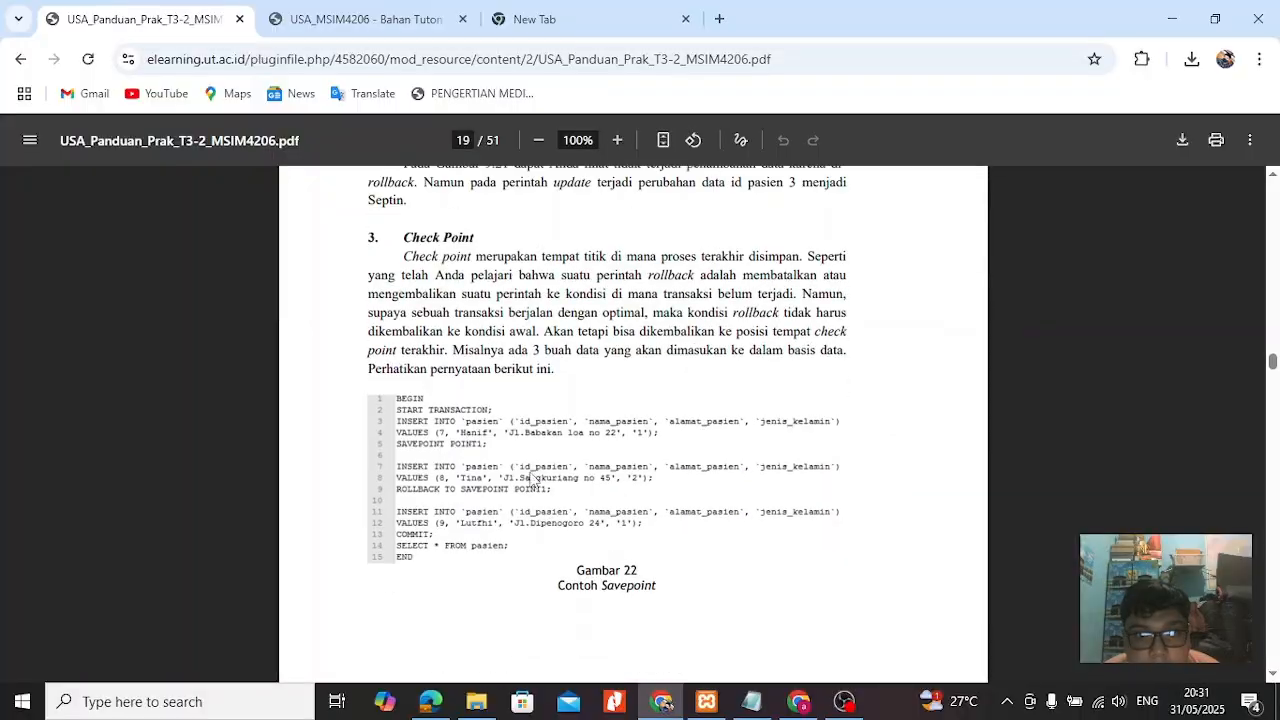
scroll(668, 443, "down", 3)
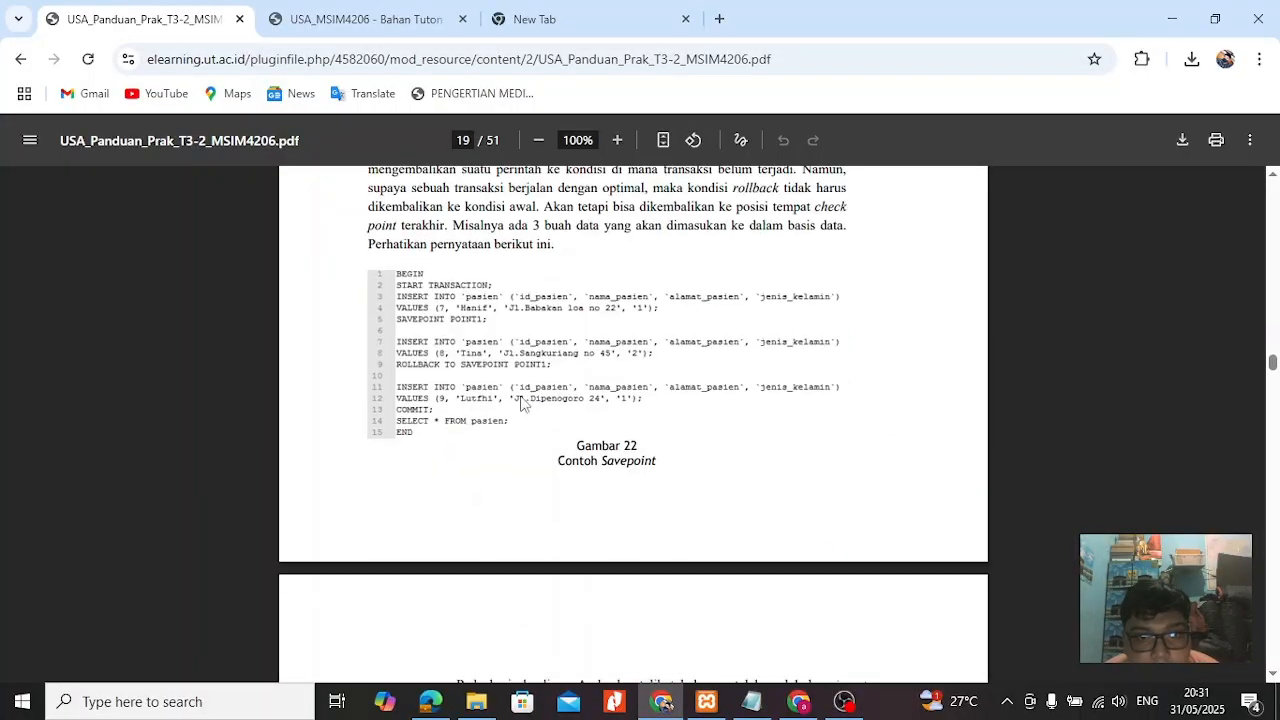
Back in phpMyAdmin, remove the BEGIN and START TRANSACTION lines from the definition's second and third blocks.
left_click(431, 703)
left_click_drag(615, 388, 509, 380)
key("BackSpace")
key("BackSpace")
scroll(550, 384, "down", 1)
left_click_drag(615, 378, 511, 367)
key("BackSpace")
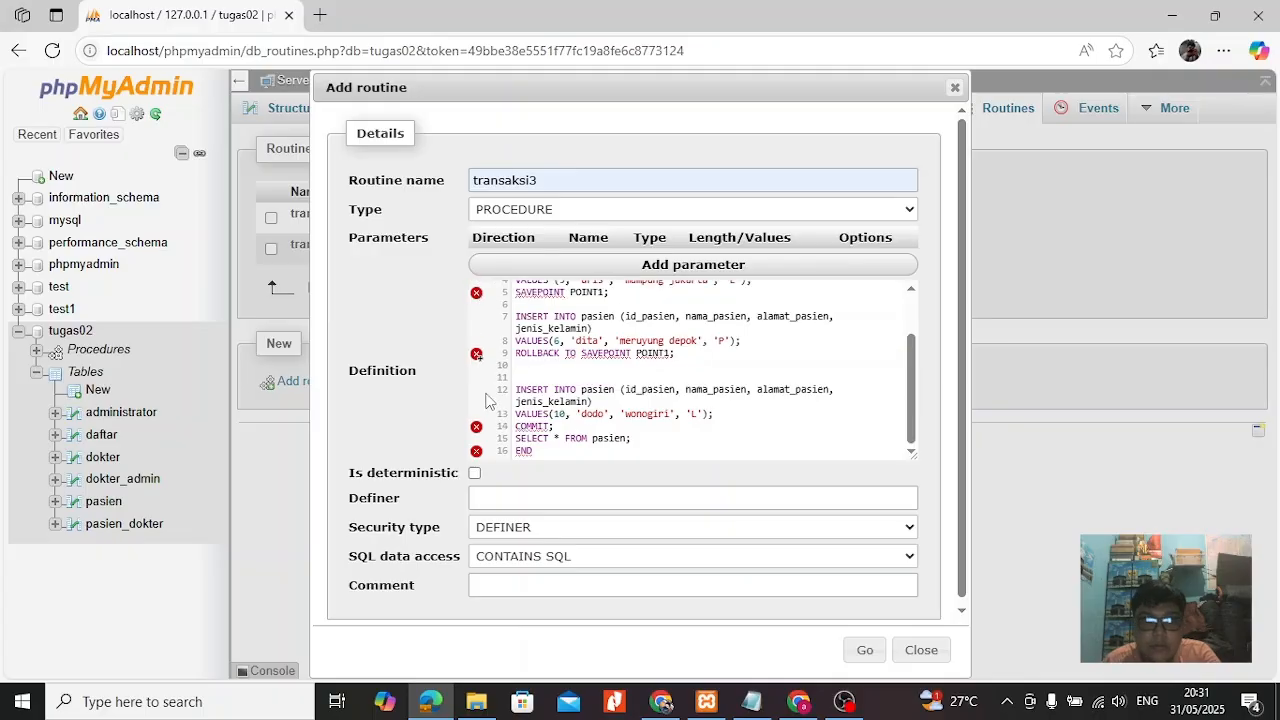
key("BackSpace")
scroll(576, 390, "down", 1)
Compare the edited definition with the guide's savepoint example in Chrome.
left_click(661, 701)
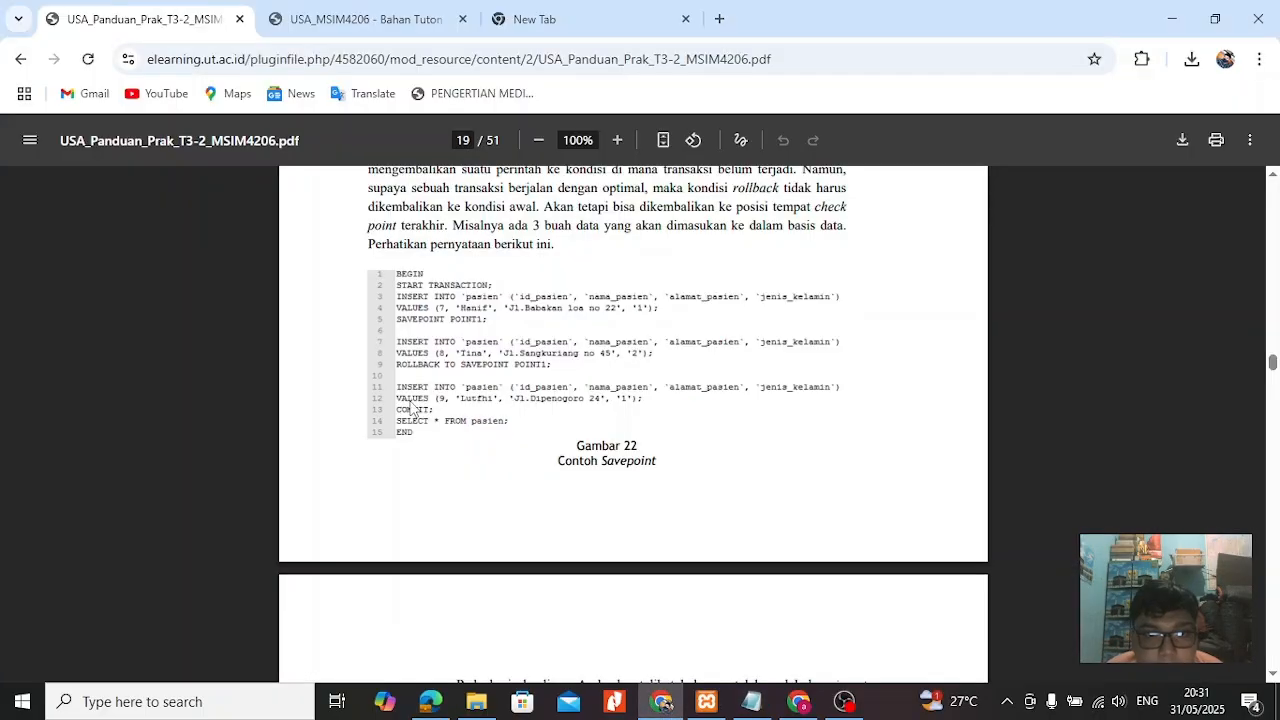
scroll(563, 374, "up", 2)
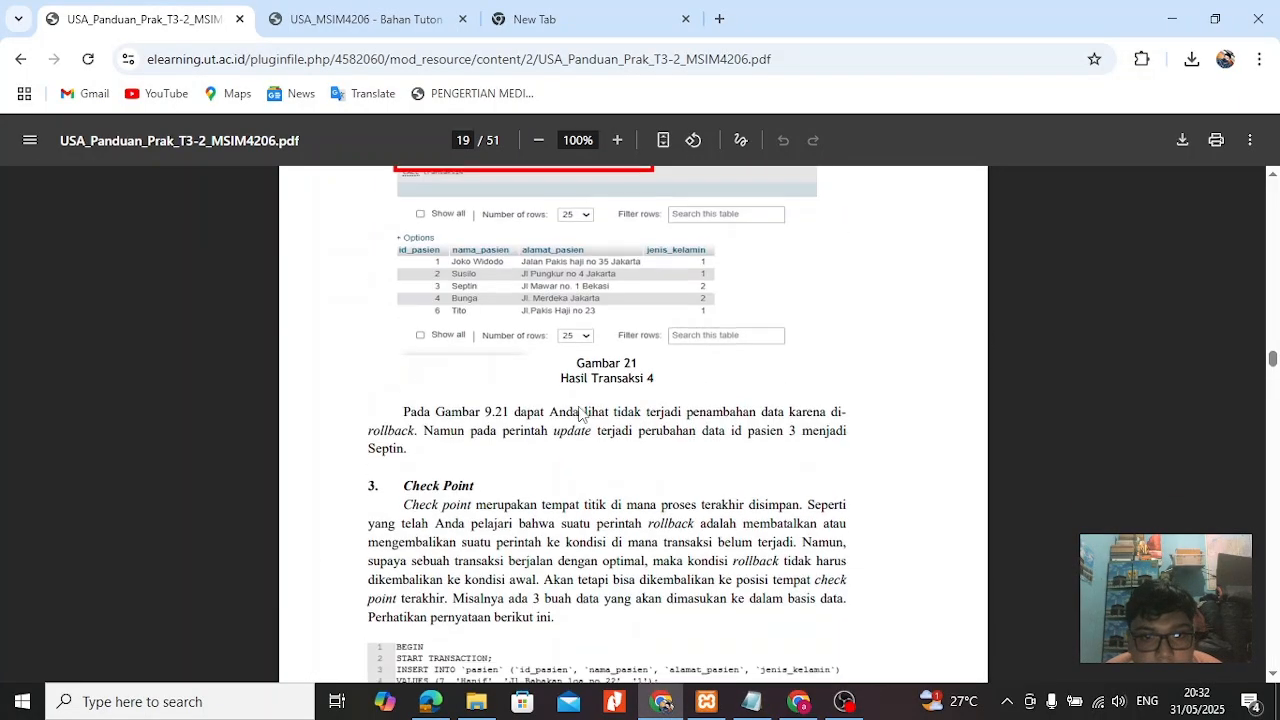
scroll(589, 522, "down", 2)
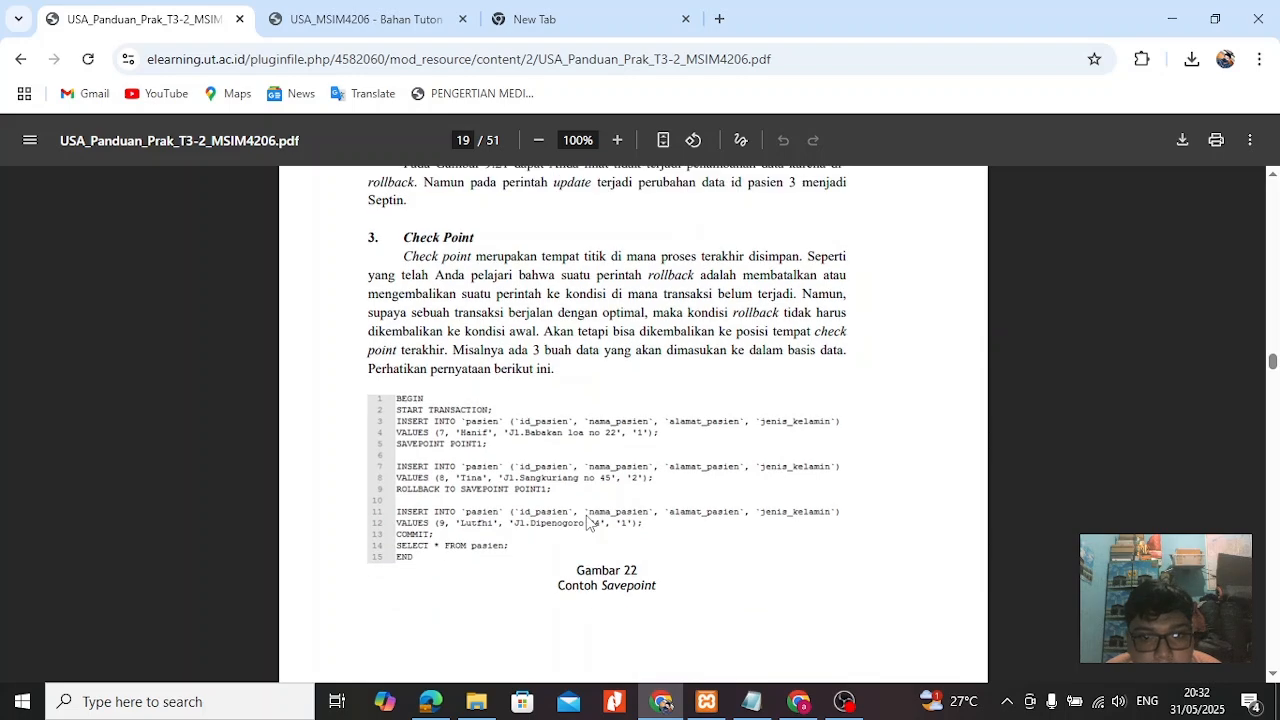
Return to phpMyAdmin and change the first INSERT's patient name, with jakarta as the address and P as the gender.
left_click(431, 701)
key("BackSpace")
key("BackSpace")
key("BackSpace")
key("BackSpace")
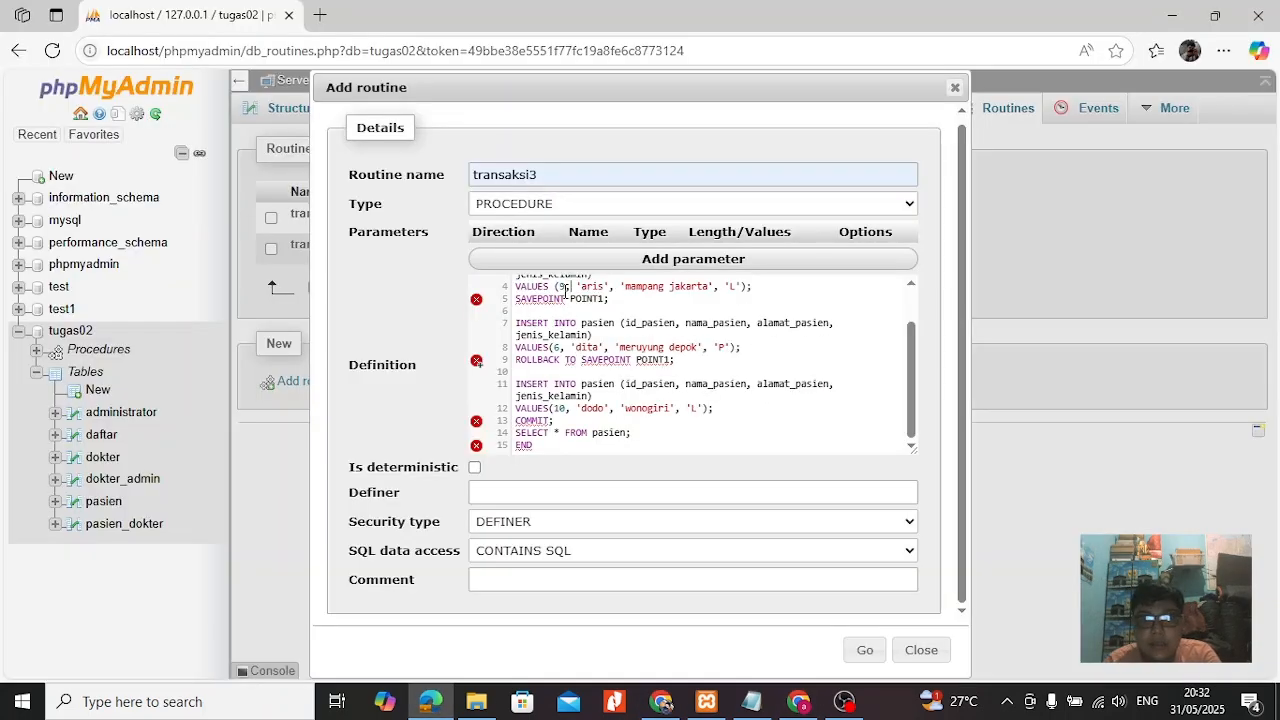
type("yuna")
key("BackSpace")
key("BackSpace")
key("BackSpace")
key("BackSpace")
key("BackSpace")
key("BackSpace")
key("BackSpace")
key("BackSpace")
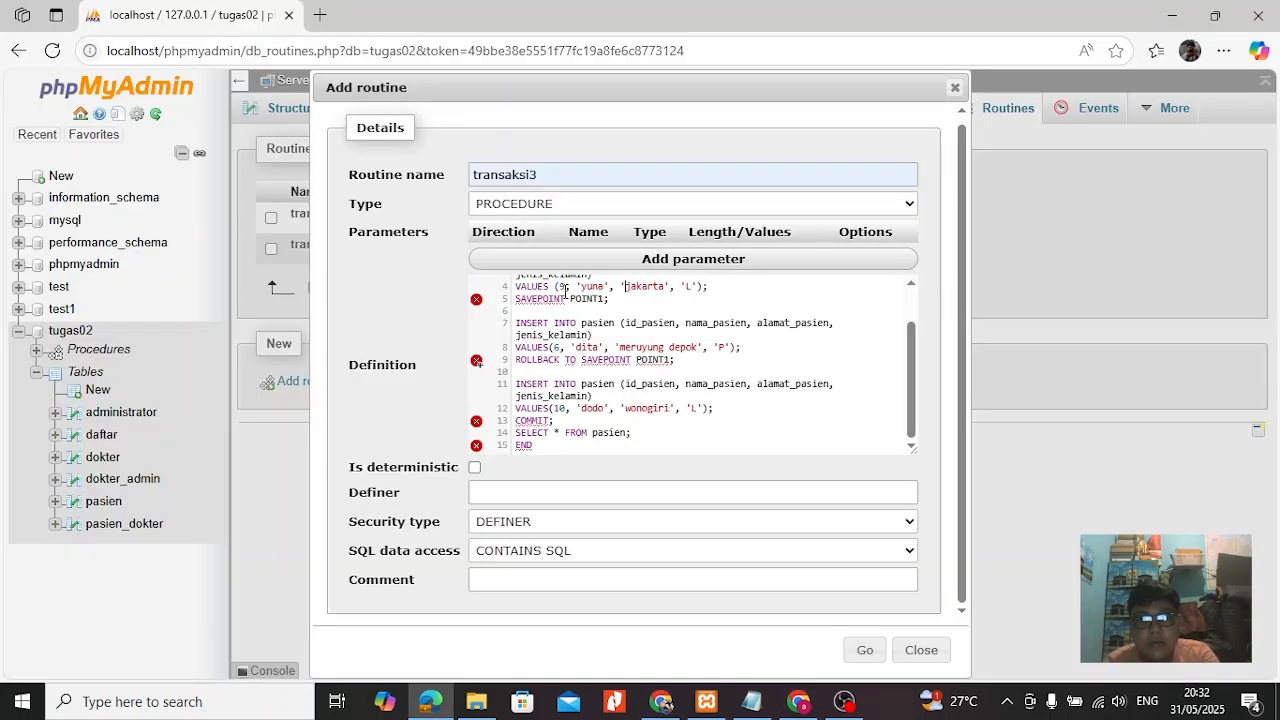
Replace the patient name in the second INSERT statement and set its id to 12.
left_click(599, 348)
key("BackSpace")
key("BackSpace")
key("BackSpace")
key("BackSpace")
type("armin")
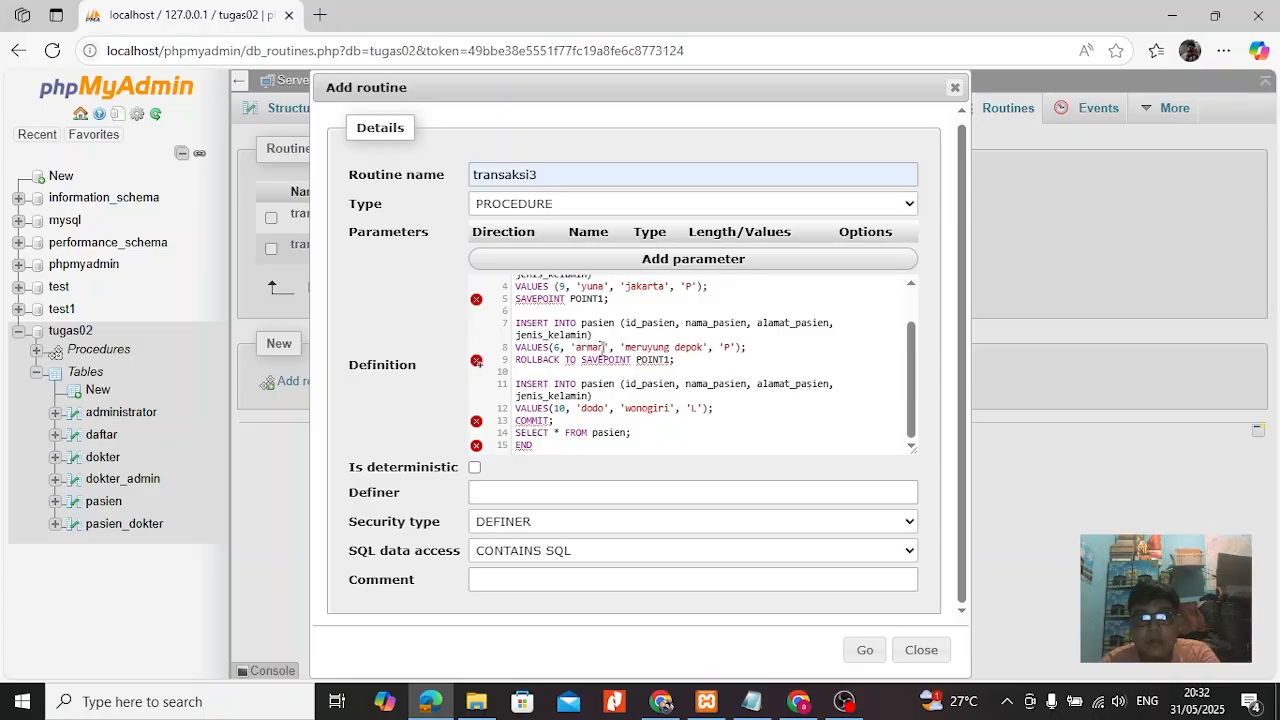
key("Left")
key("Left")
key("Left")
key("Left")
key("Left")
key("Left")
key("Left")
key("Left")
key("BackSpace")
type("12")
Set the second INSERT's address to depok and gender to L, and create the transaksi3 procedure.
key("Right")
key("Right")
key("Right")
key("Right")
key("Right")
key("Right")
key("Right")
key("Right")
key("Right")
key("Right")
key("Right")
key("Right")
key("Right")
key("Right")
key("Right")
key("Right")
key("Right")
key("Right")
key("Right")
key("Right")
key("BackSpace")
key("BackSpace")
key("BackSpace")
key("BackSpace")
key("BackSpace")
key("BackSpace")
key("BackSpace")
key("BackSpace")
key("BackSpace")
key("Right")
key("Right")
key("Right")
key("Right")
key("Right")
key("Right")
key("Right")
key("Right")
key("Right")
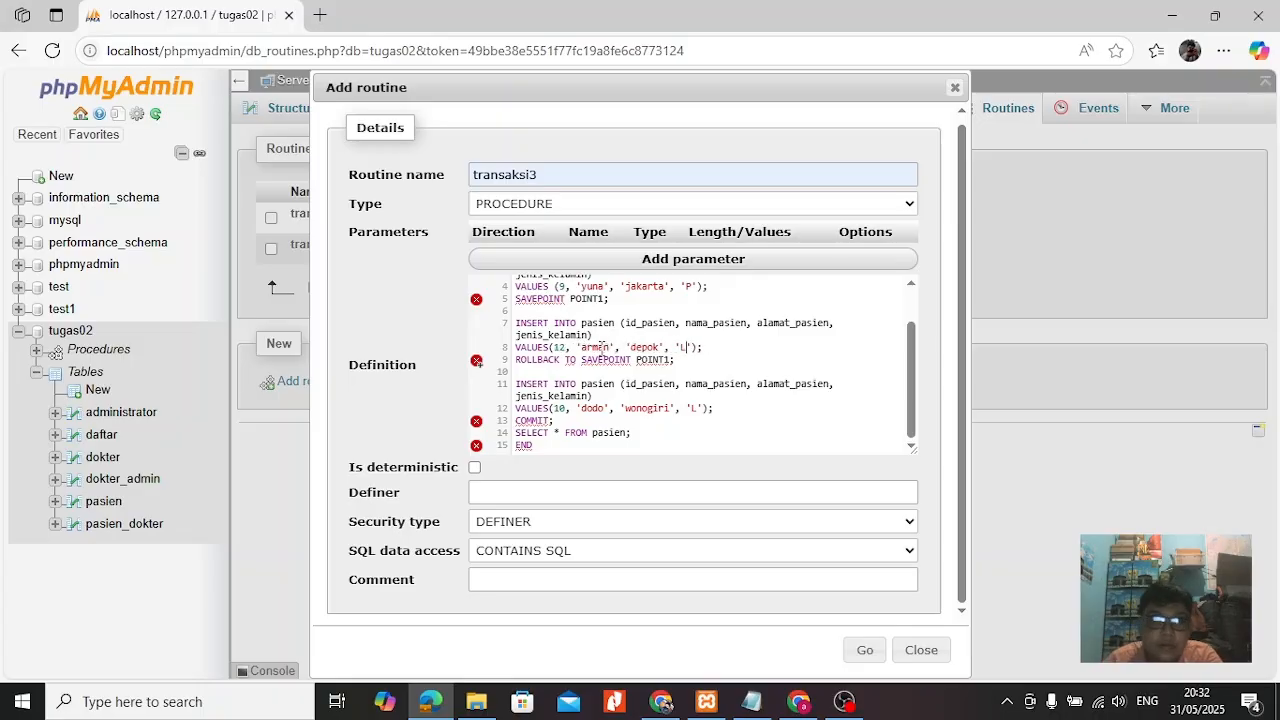
left_click(852, 649)
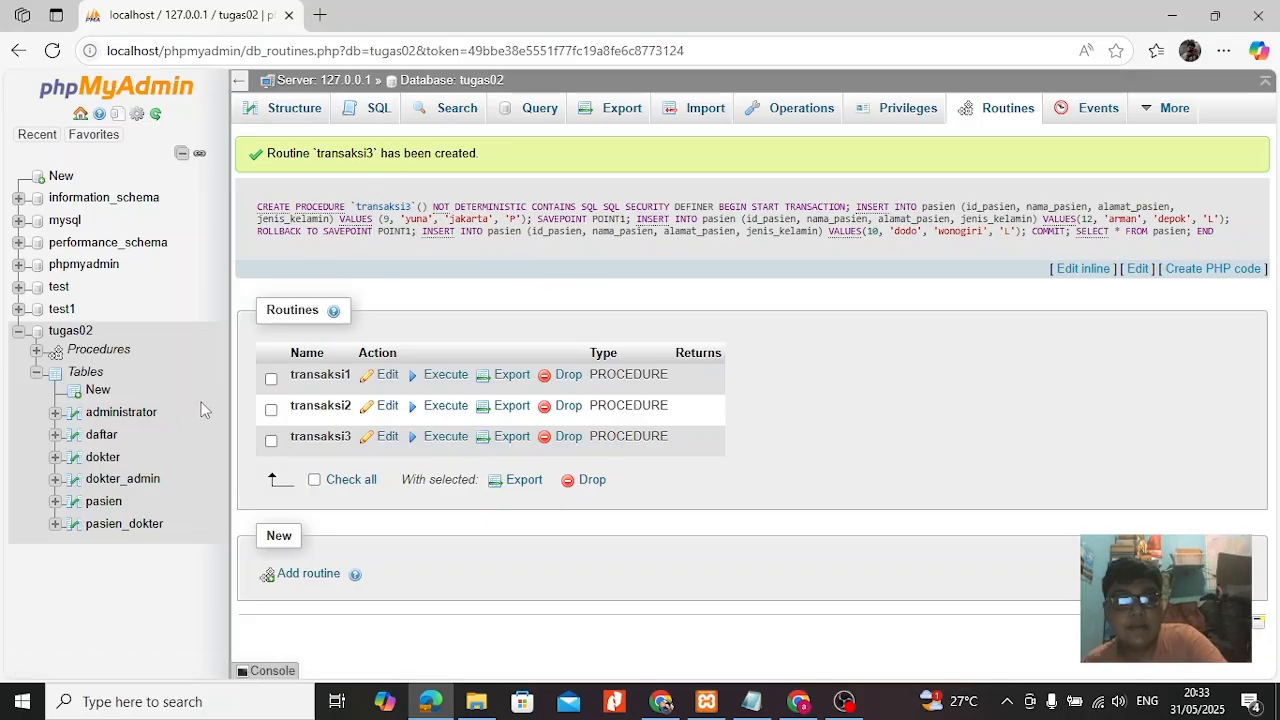
Review the rows of the pasien table and run CALL transaksi3; as an SQL query on the tugas02 database.
left_click(105, 503)
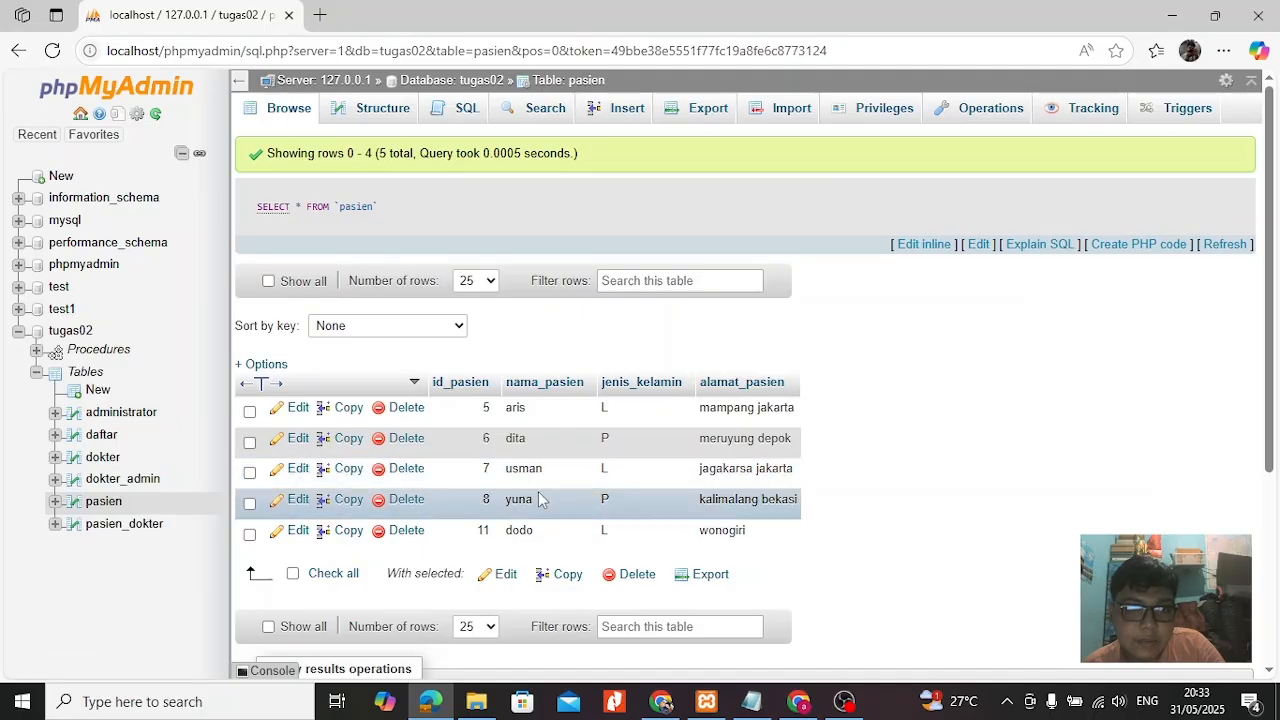
left_click(99, 350)
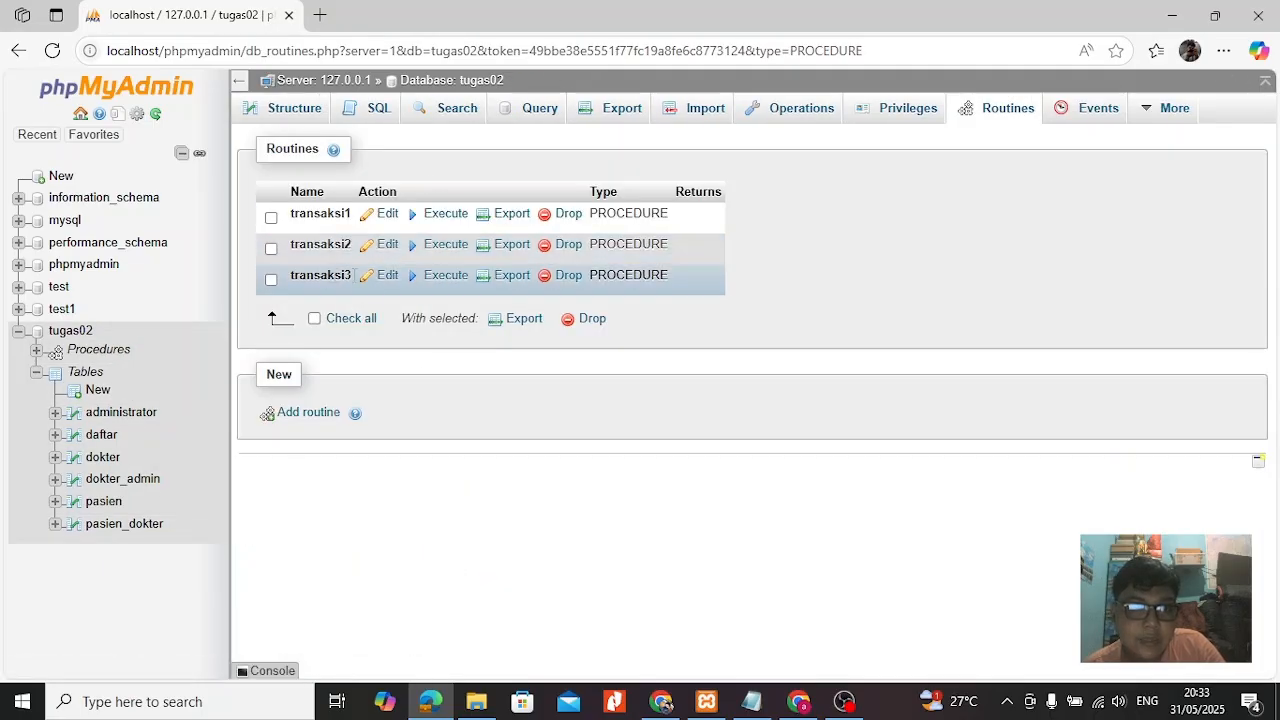
left_click(372, 108)
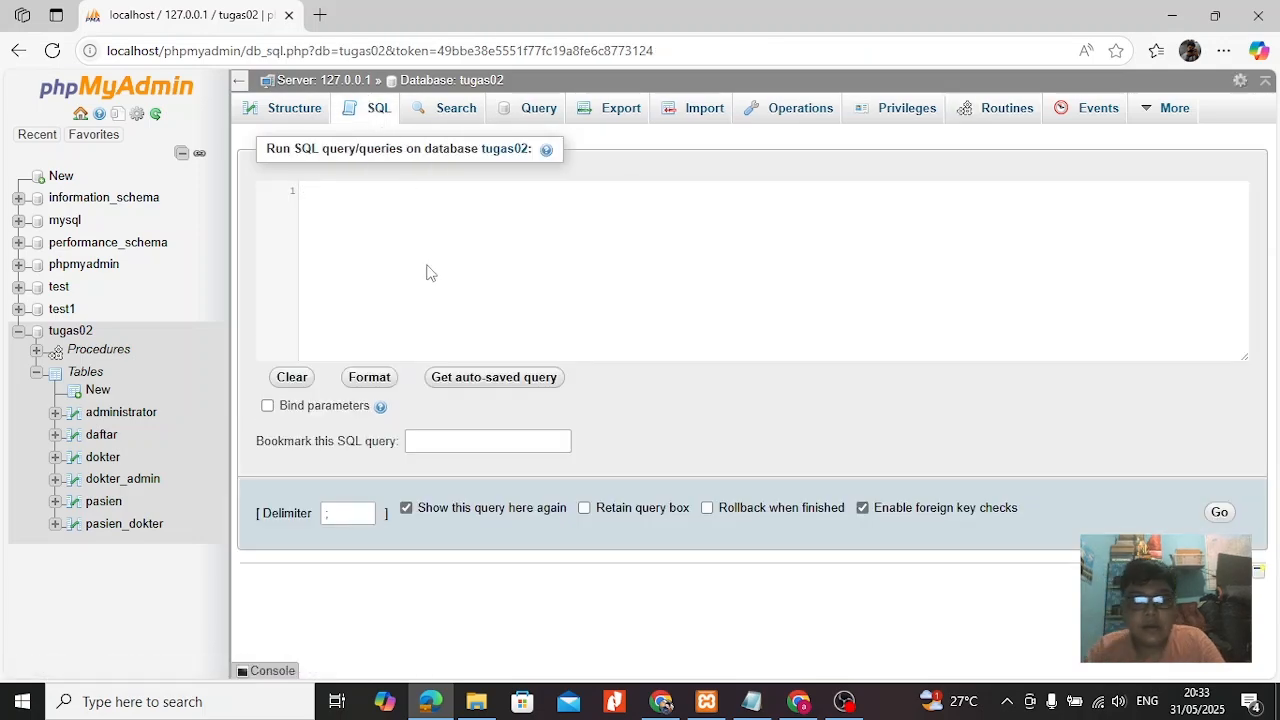
type("CALL TR")
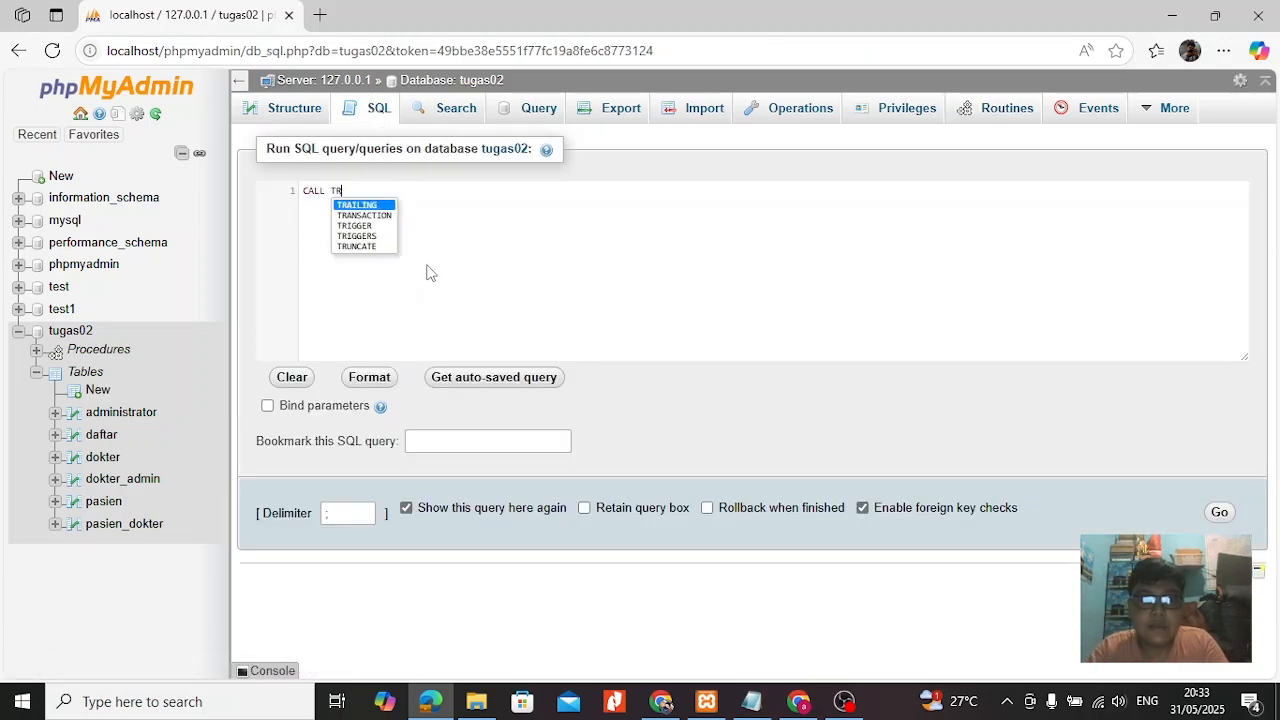
key("BackSpace")
key("BackSpace")
type("transaksi3;")
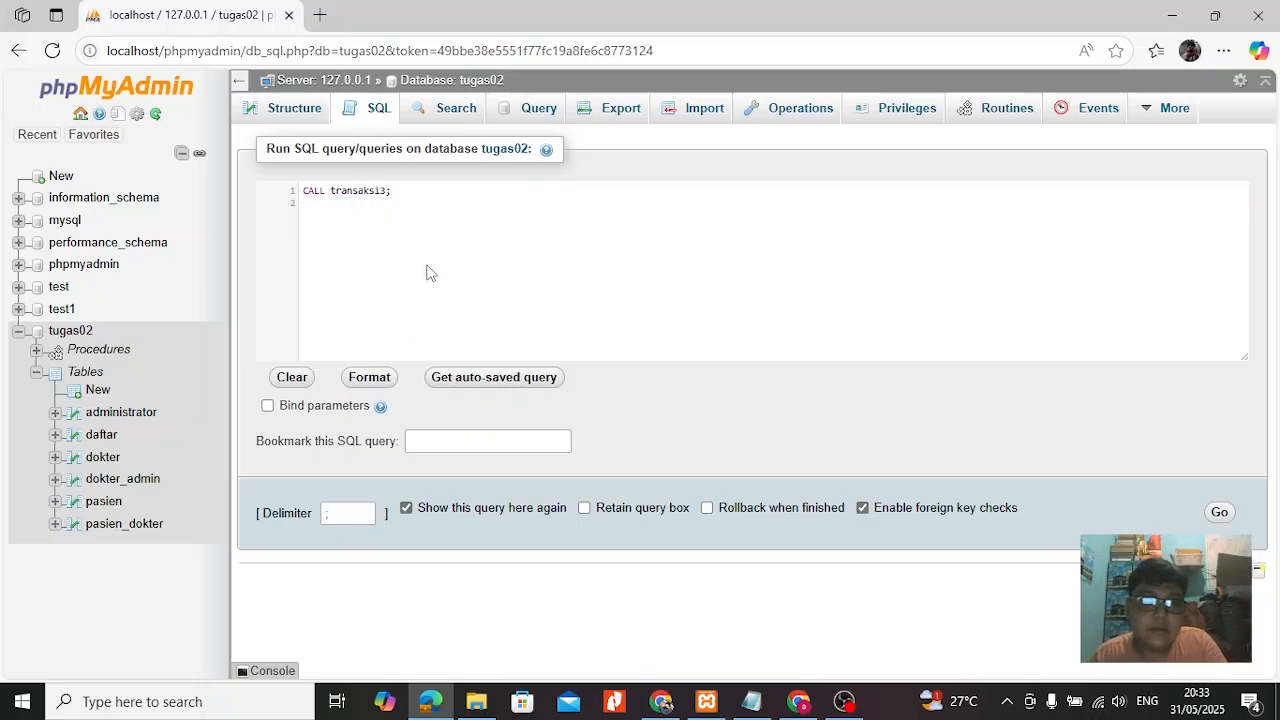
left_click(1222, 515)
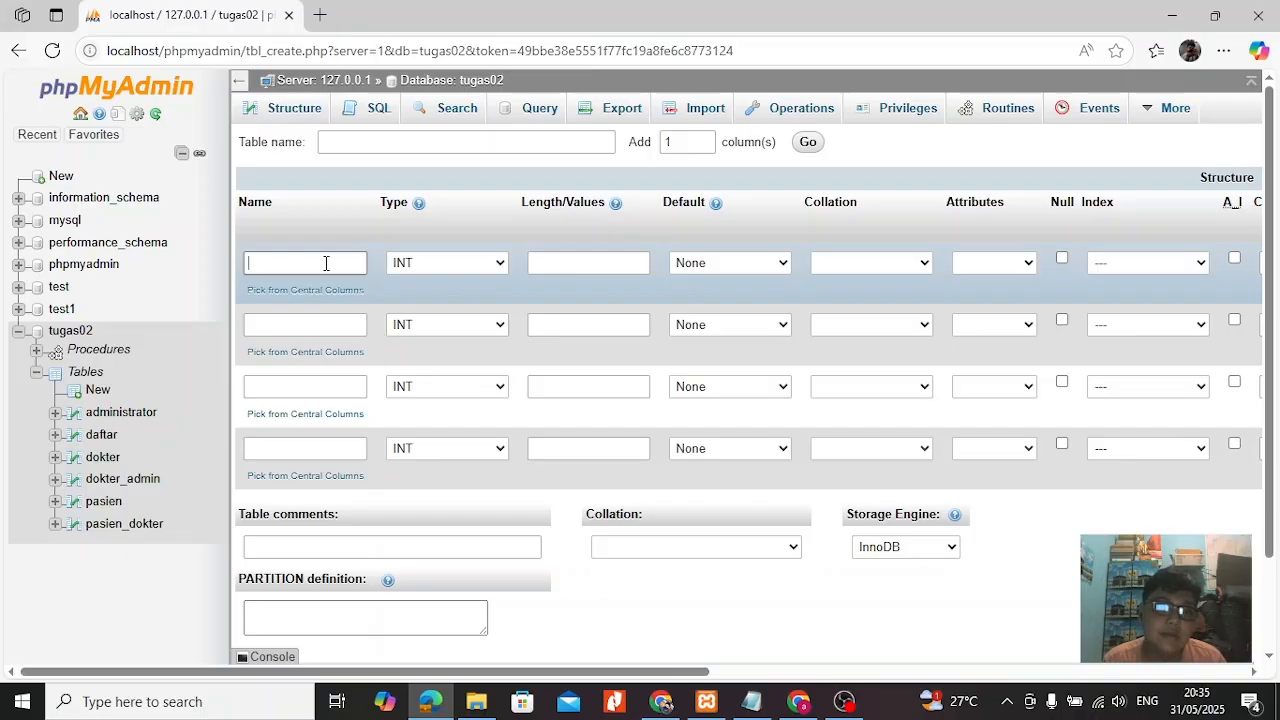
Name the new table transaksi_obat and define its first column as id_transaksi, INT with length 3.
left_click(374, 147)
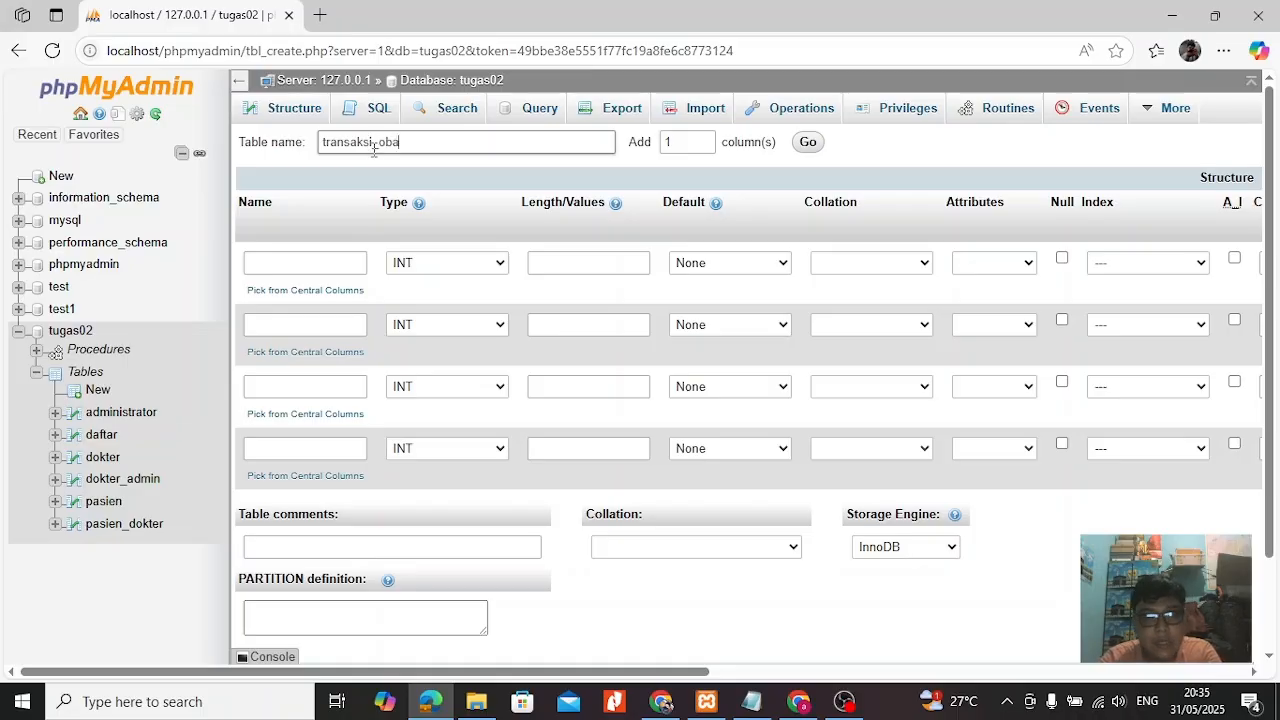
left_click(322, 264)
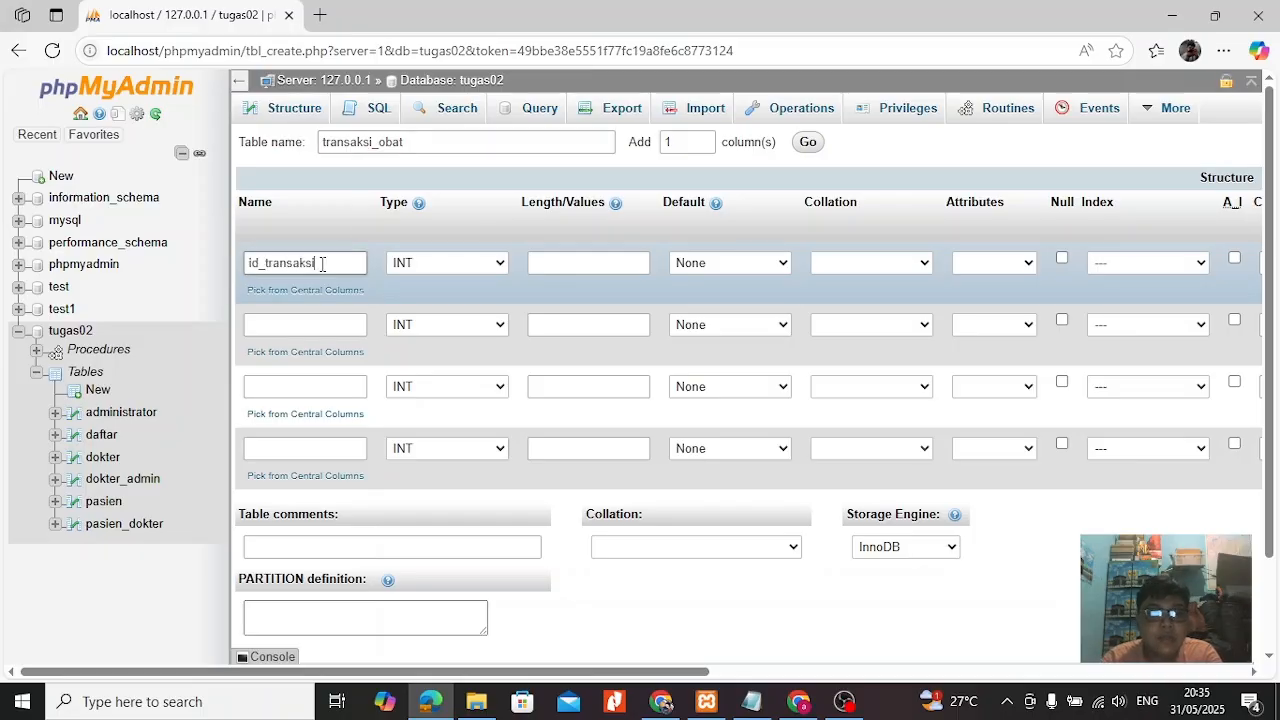
left_click(583, 262)
type("3")
Define the second column as id_pasien, INT with length 3, and the third as id_obat, INT with length 6.
left_click(550, 324)
type("3")
left_click(293, 326)
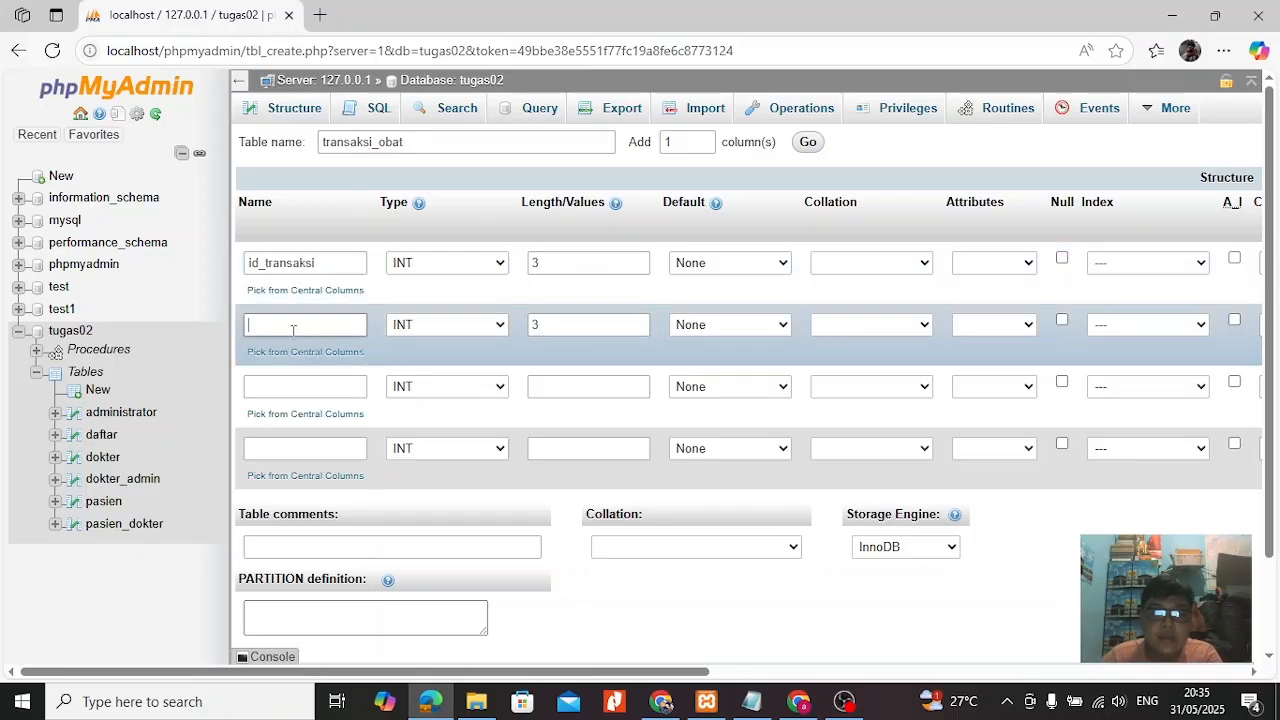
left_click(306, 386)
type("id_obat")
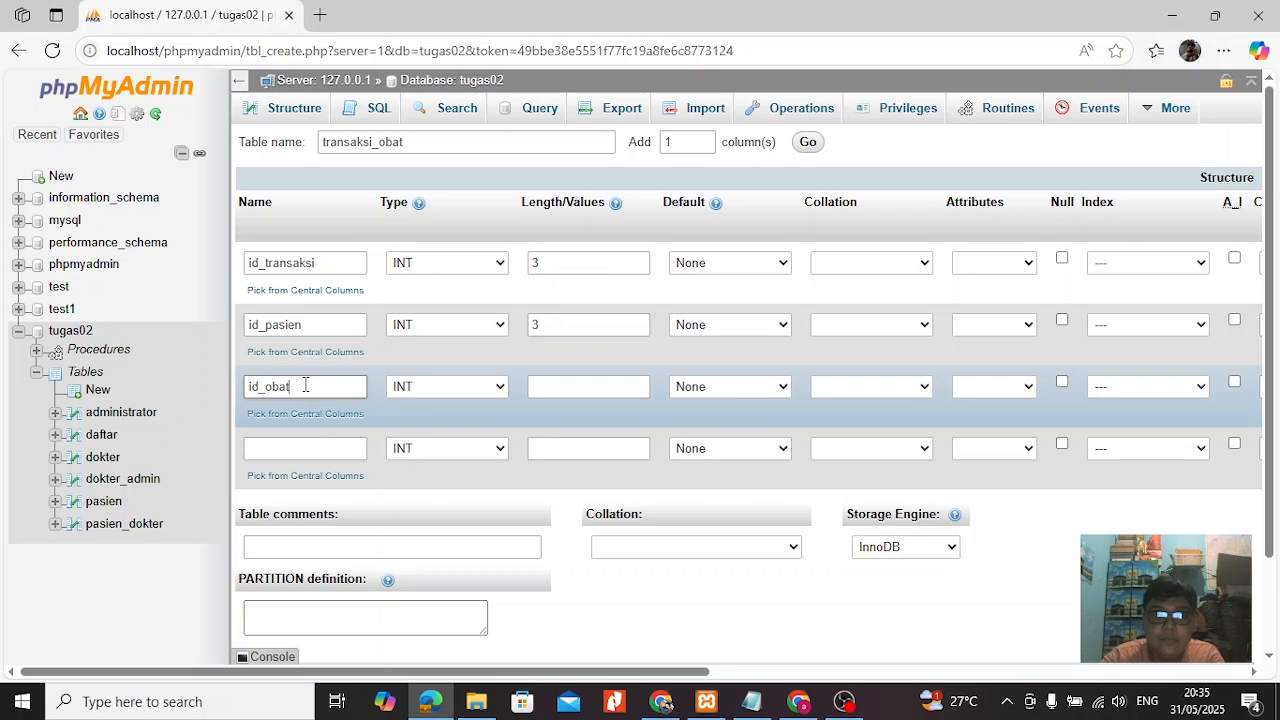
left_click(550, 386)
type("6")
Define the fourth column as jumlah, INT with length 10.
left_click(323, 448)
type("jumlah")
left_click(592, 449)
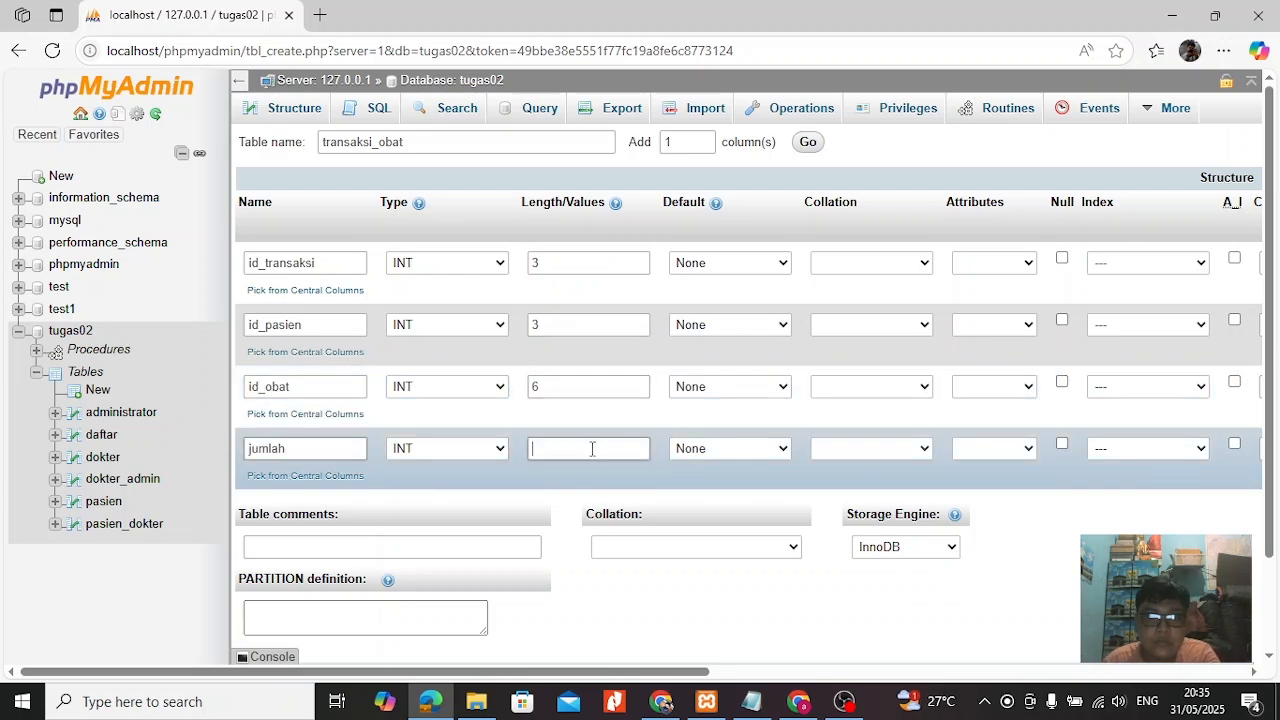
type("10")
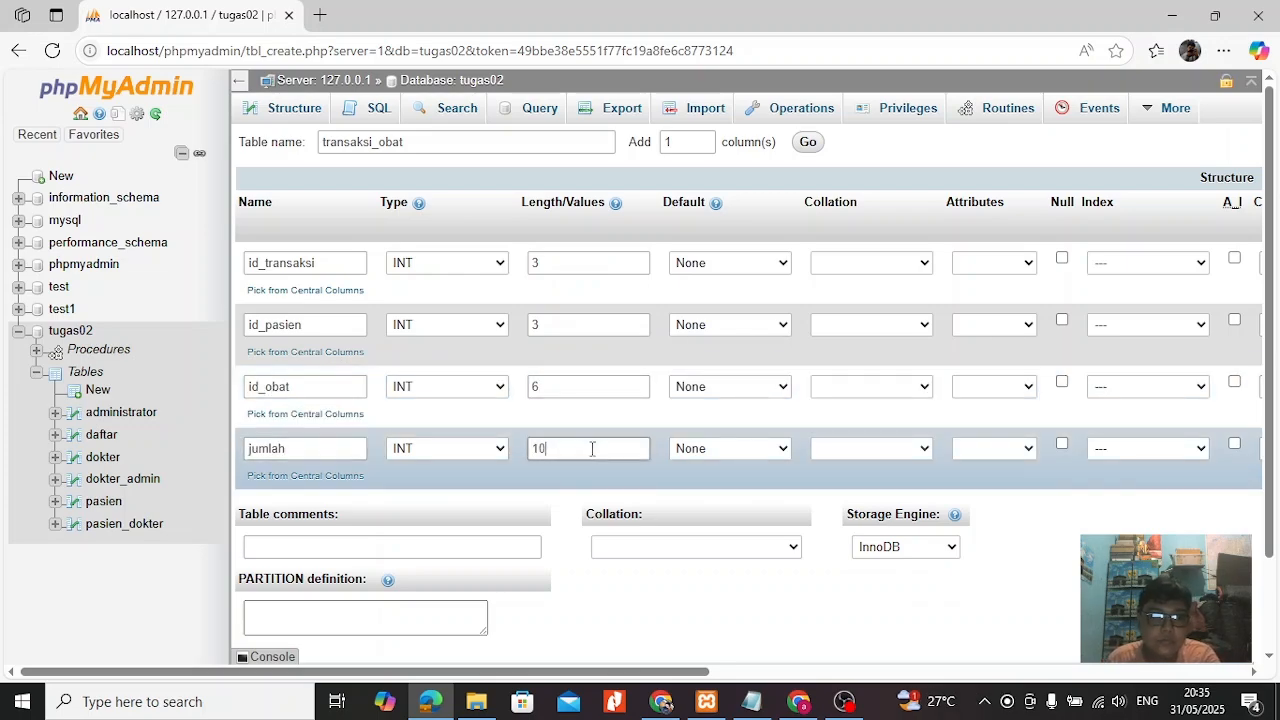
Add a fifth column total_harga, INT with length 10, and save the transaksi_obat table.
left_click(808, 142)
left_click(284, 511)
type("total_harga")
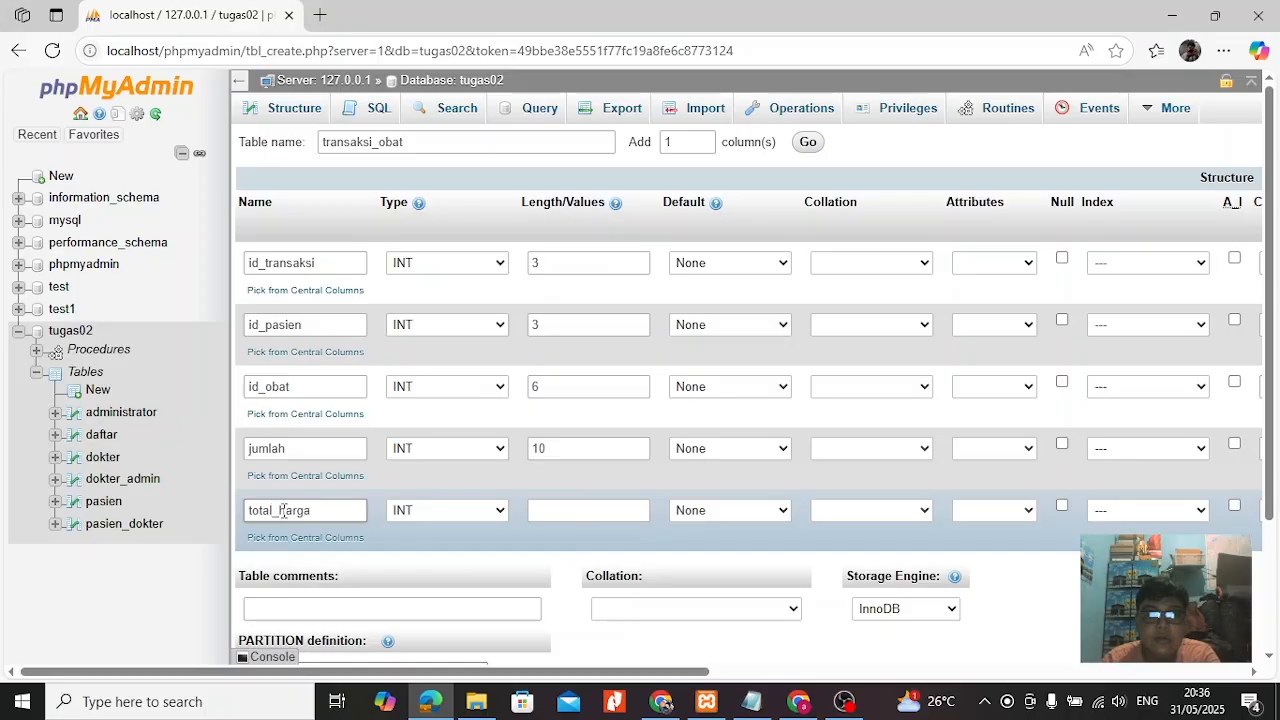
left_click(594, 510)
type("10")
scroll(1055, 558, "down", 3)
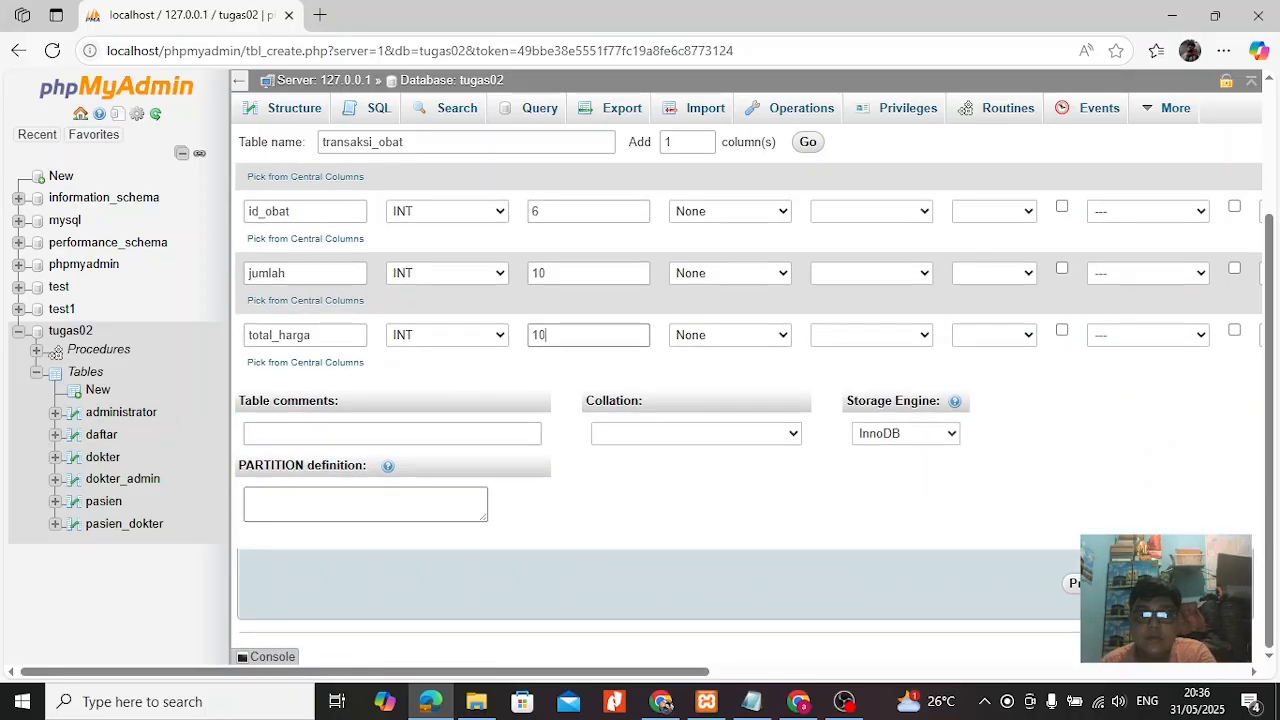
left_click(1205, 583)
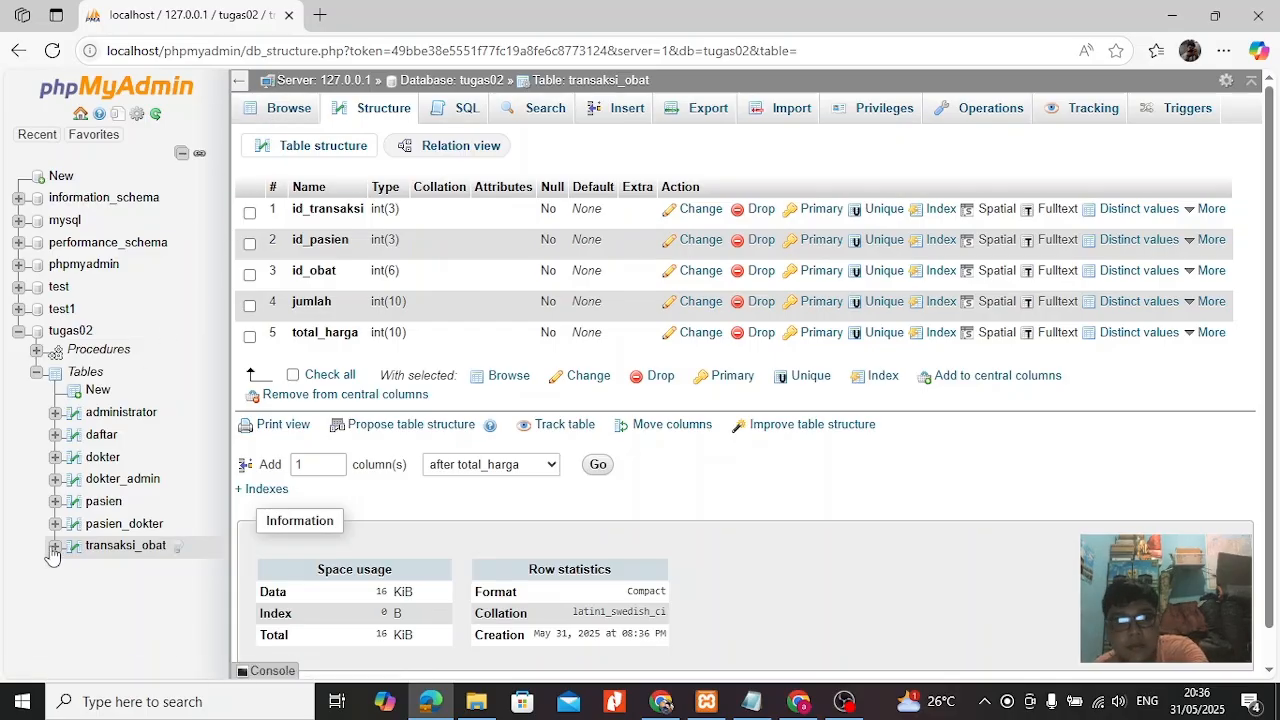
Start another table in tugas02 named obat, with one extra column row for five in total.
left_click(97, 389)
left_click(372, 147)
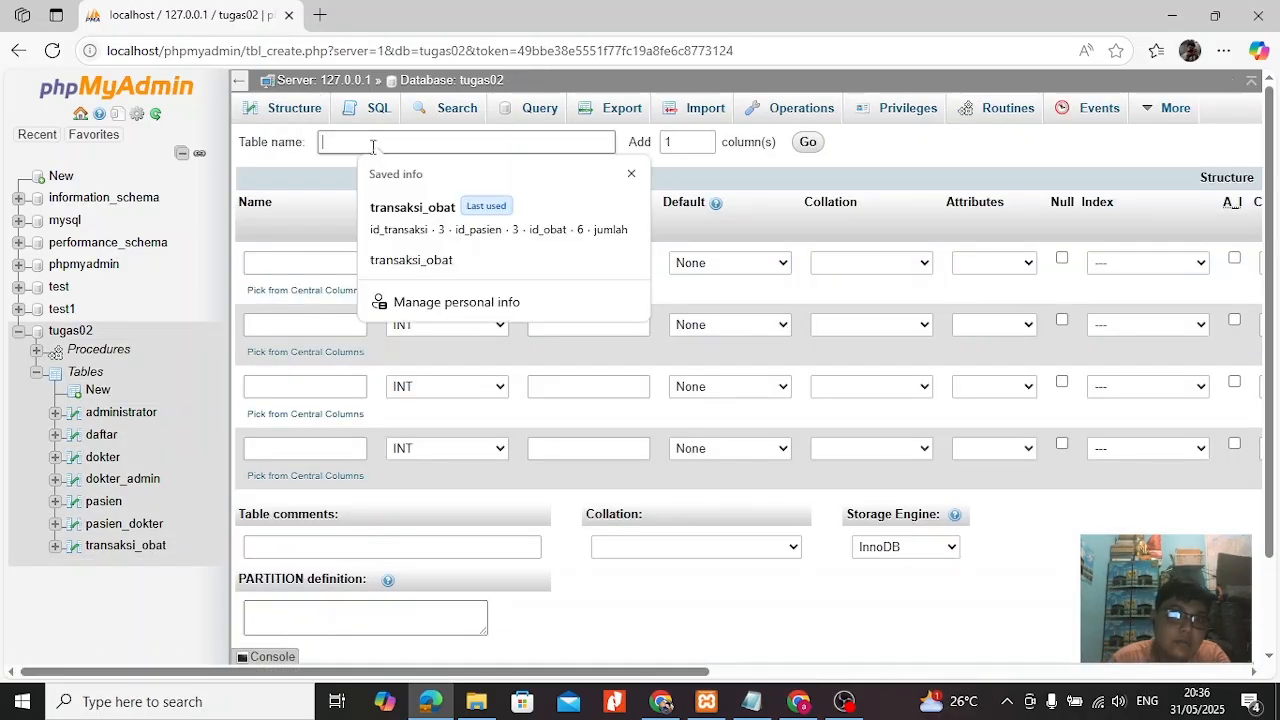
left_click(808, 141)
type("ob")
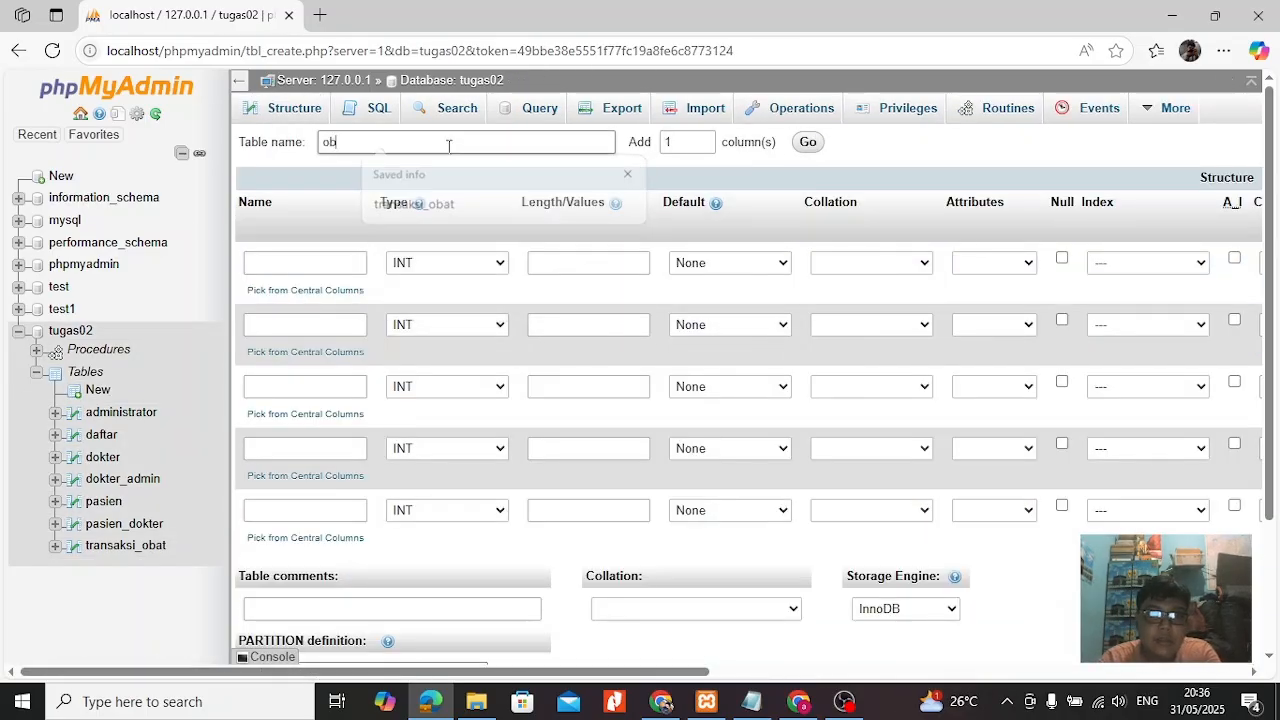
type("at")
Define the first column as id_obat, INT with length 6, and name the second kode_obat with length 5.
left_click(331, 262)
type("id_obat")
left_click(546, 262)
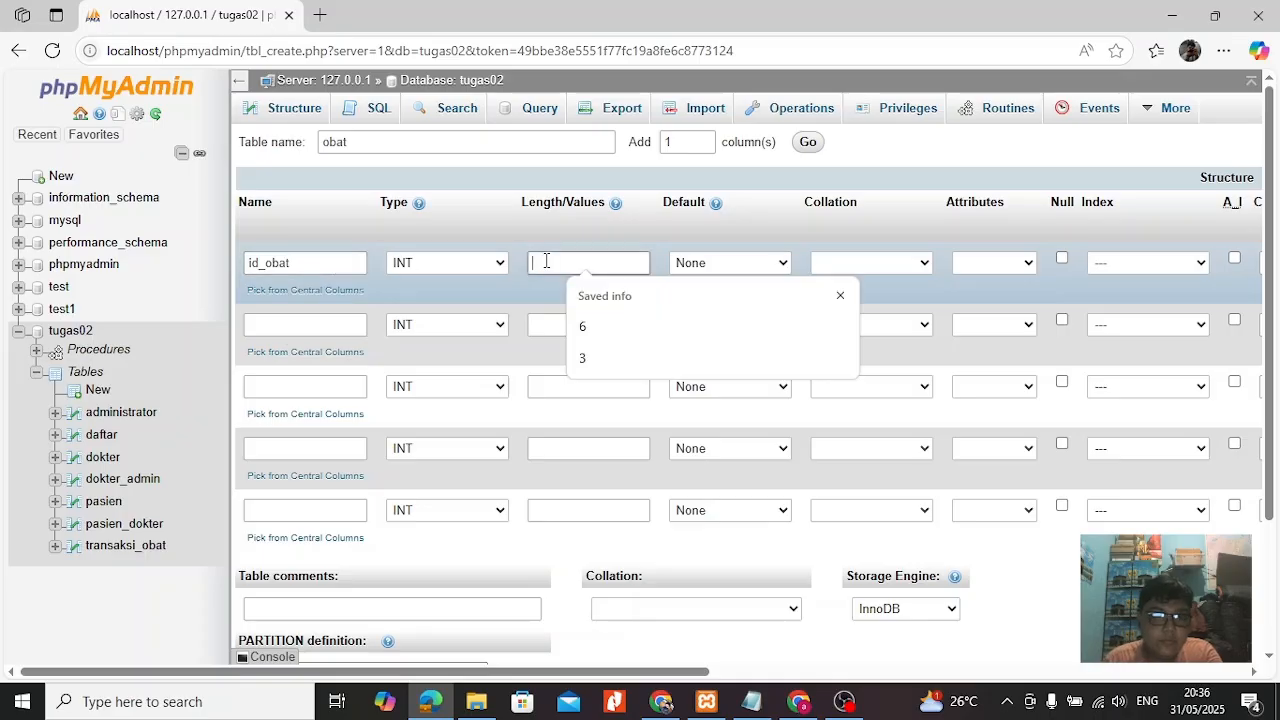
type("6")
left_click(305, 324)
type("kode_obat")
left_click(588, 324)
type("5")
Name the third column nama_obat with length 30, and set the type of nama_obat and kode_obat to VARCHAR.
left_click(319, 387)
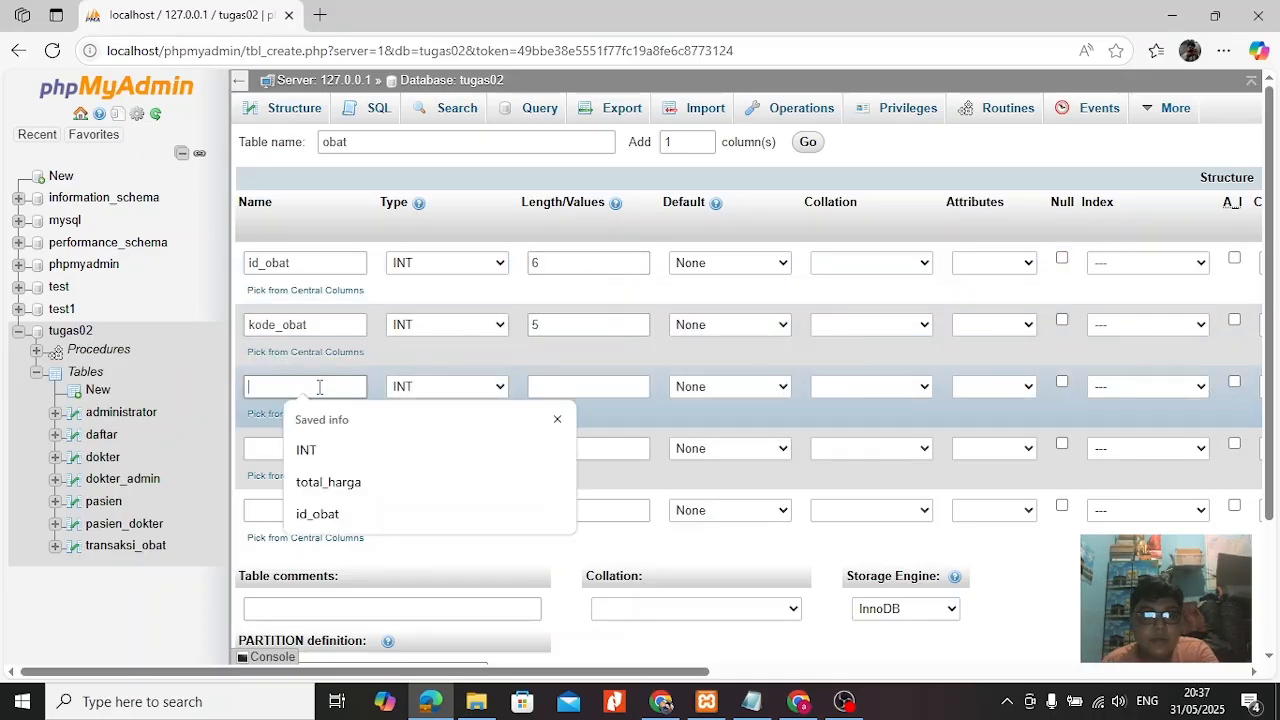
type("nama_obat")
left_click(597, 386)
type("30")
left_click(476, 380)
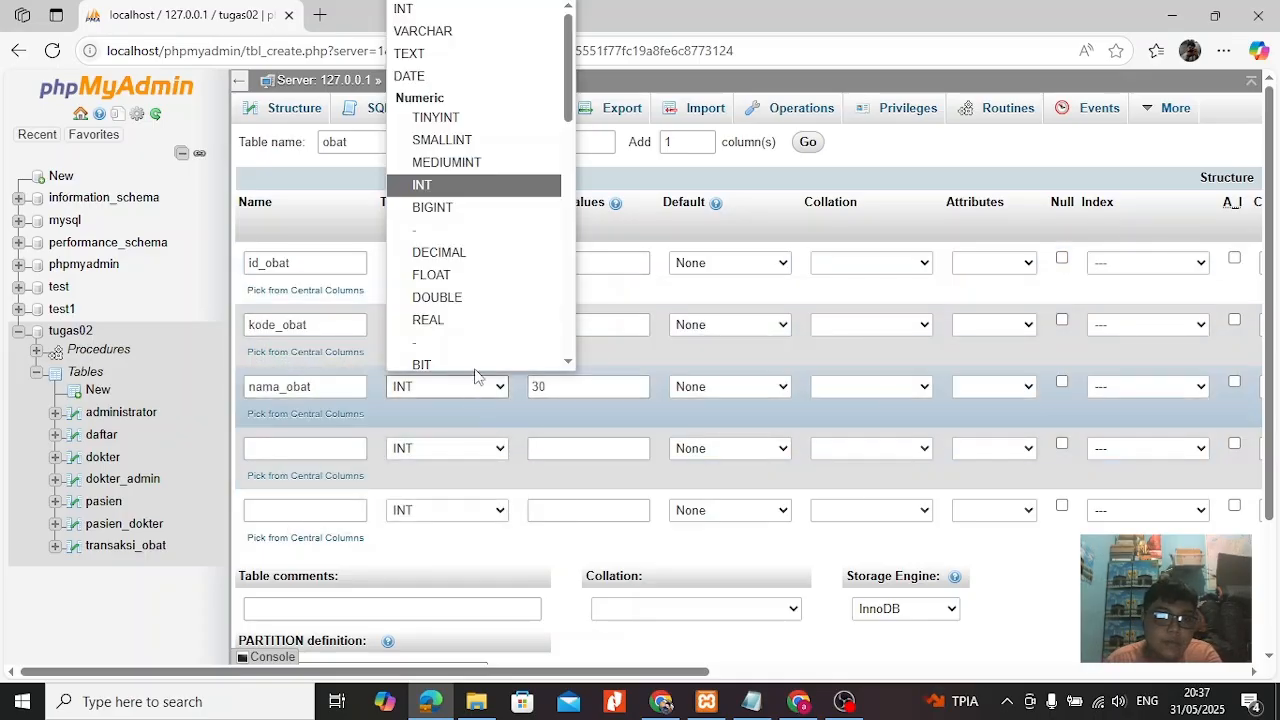
left_click(423, 31)
left_click(450, 326)
left_click(423, 371)
Add the columns harga, INT with length 10, and stok, INT with length 5, and save the obat table.
left_click(297, 448)
type("harga")
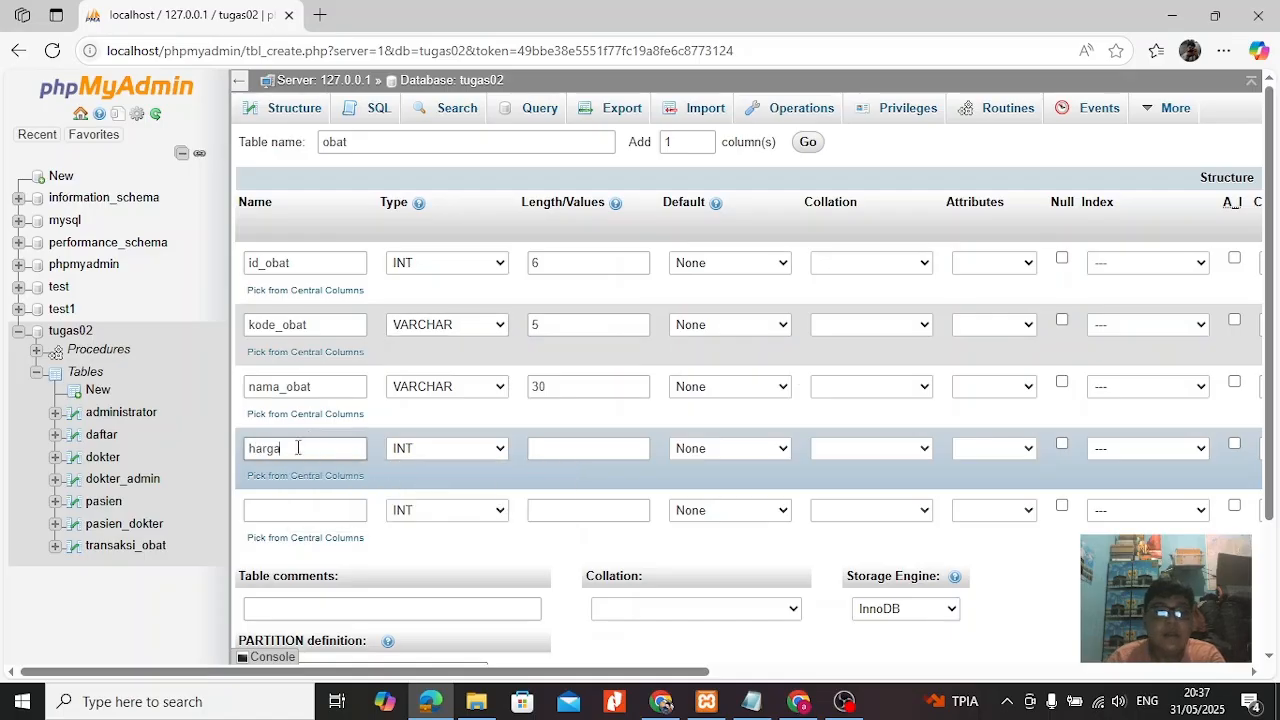
left_click(580, 448)
type("10")
left_click(252, 508)
type("stok")
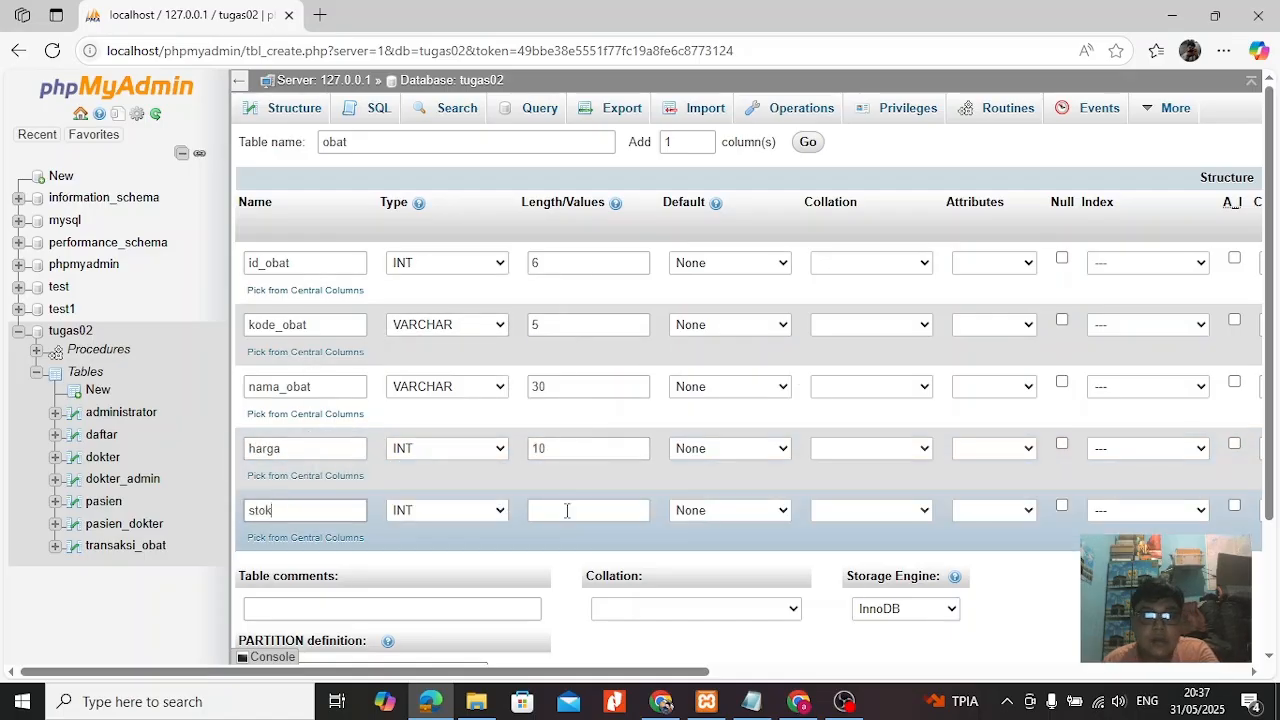
left_click(567, 510)
type("5")
scroll(774, 552, "down", 3)
left_click(1211, 633)
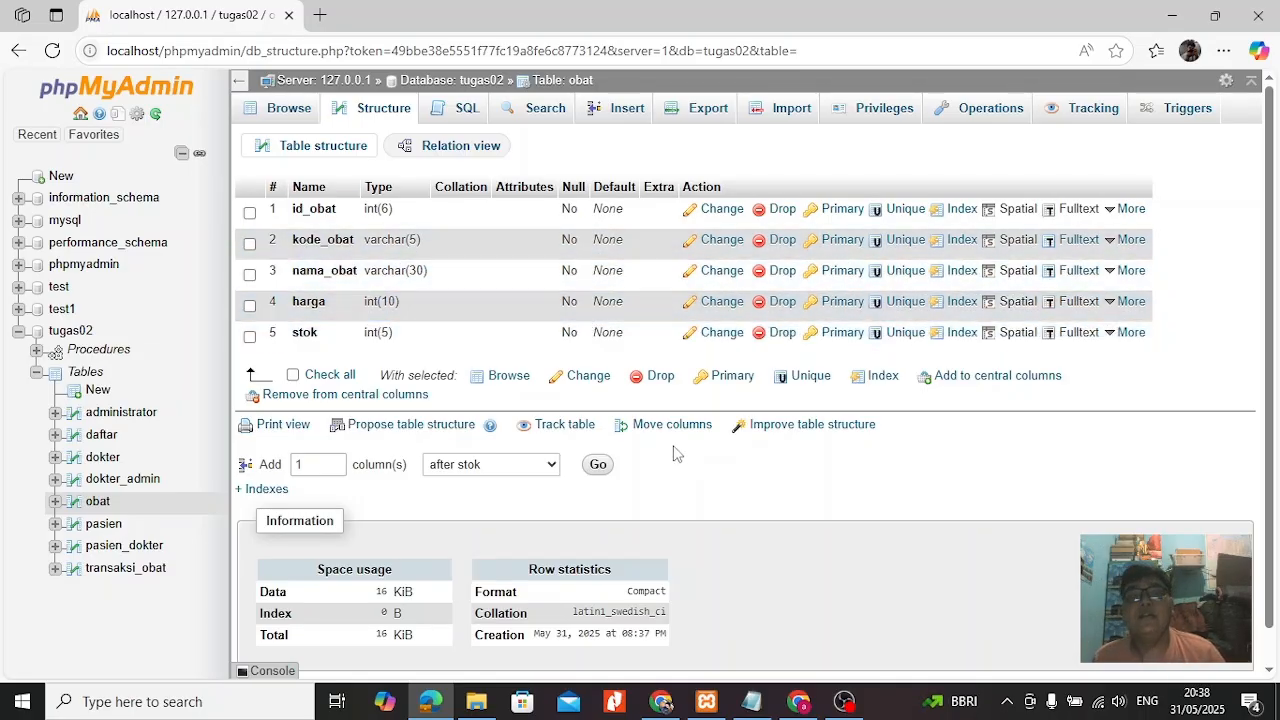
left_click(845, 701)
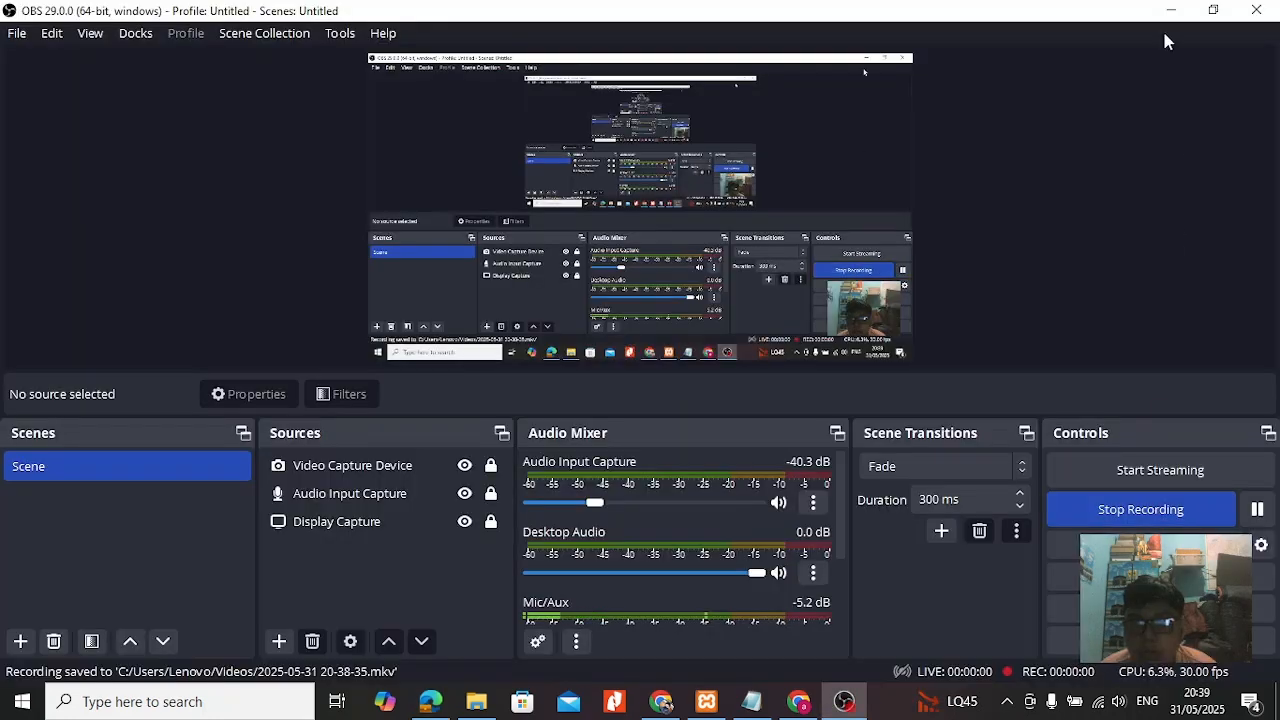
left_click(1168, 10)
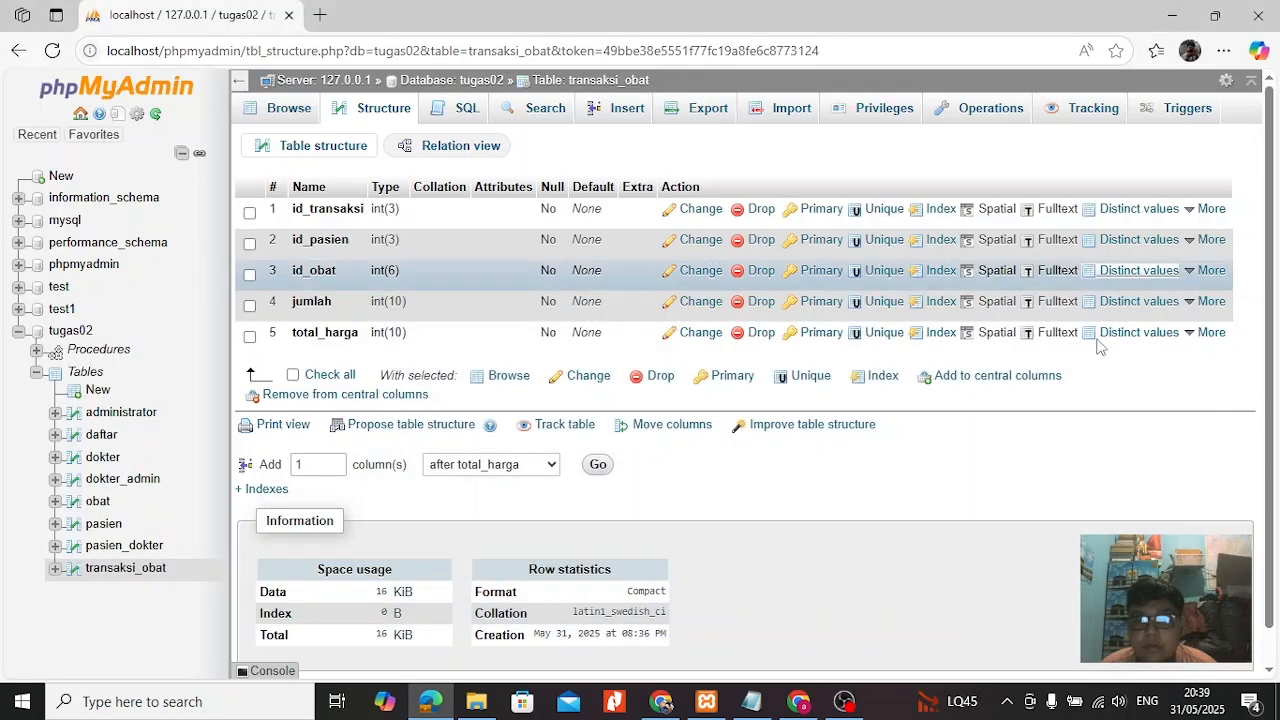
Add indexes on the id_transaksi, id_pasien and id_obat columns of the transaksi_obat table.
left_click(930, 210)
left_click(661, 420)
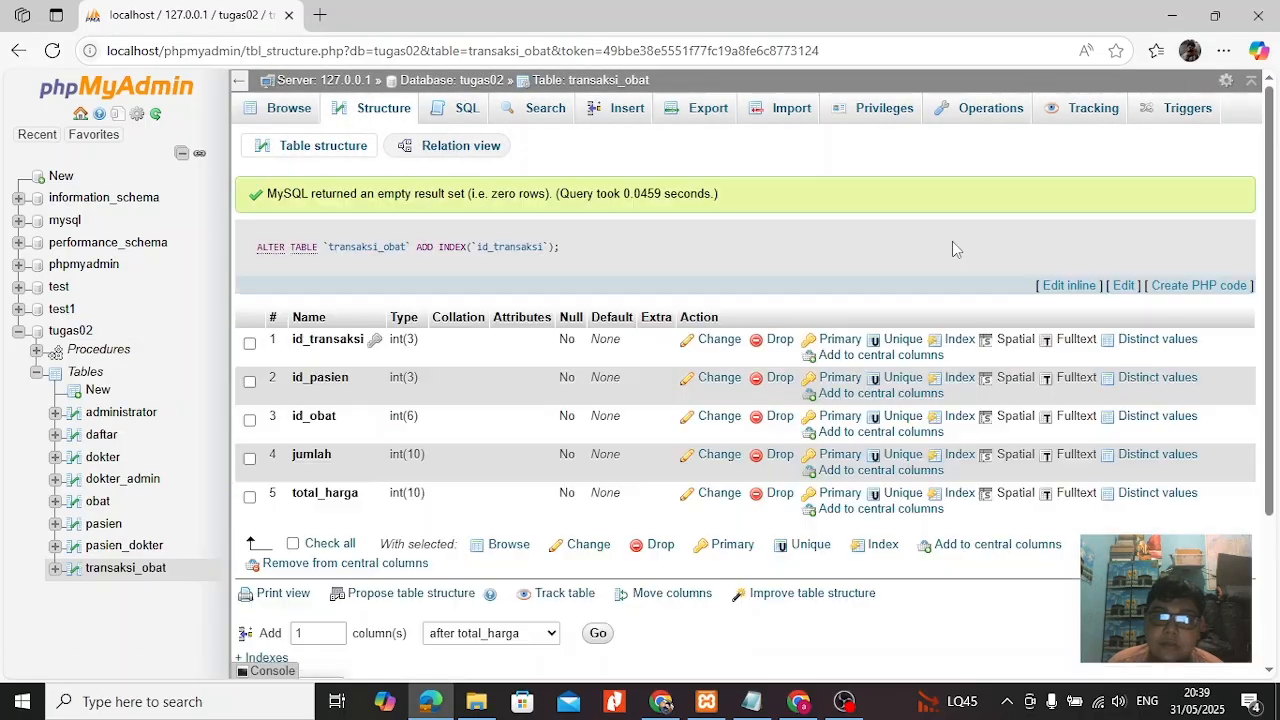
left_click(950, 372)
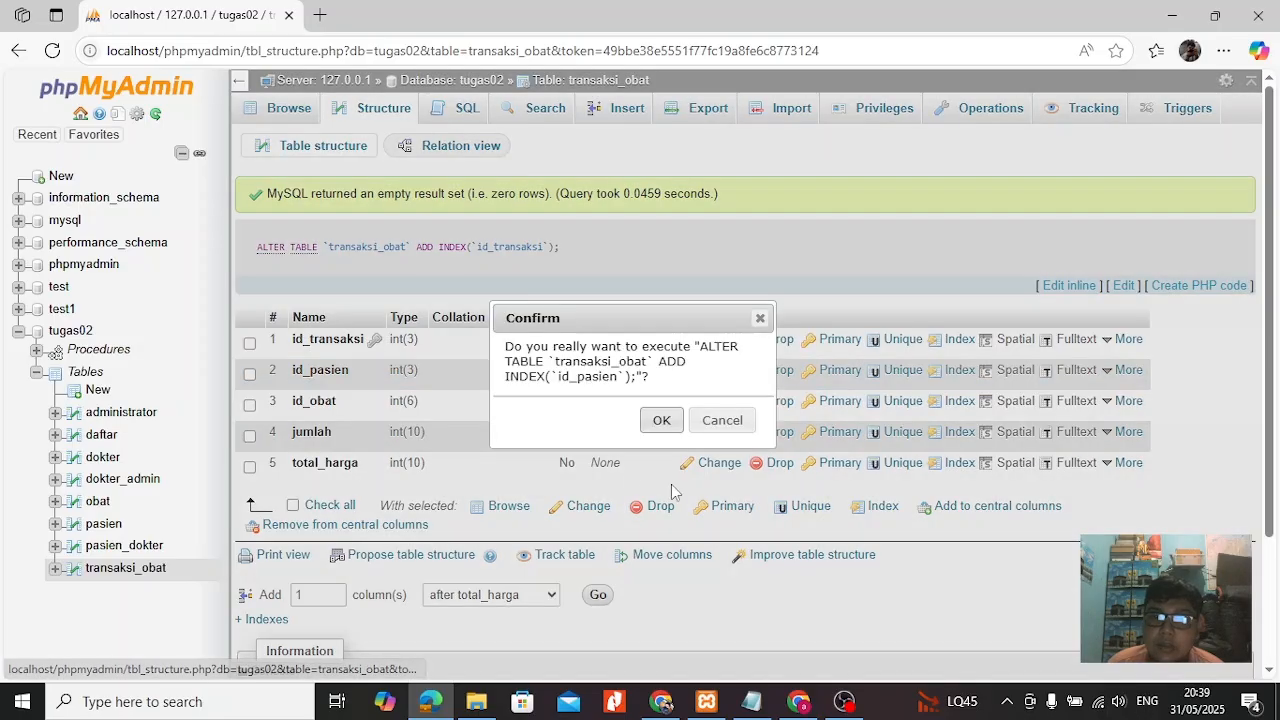
left_click(661, 420)
left_click(952, 403)
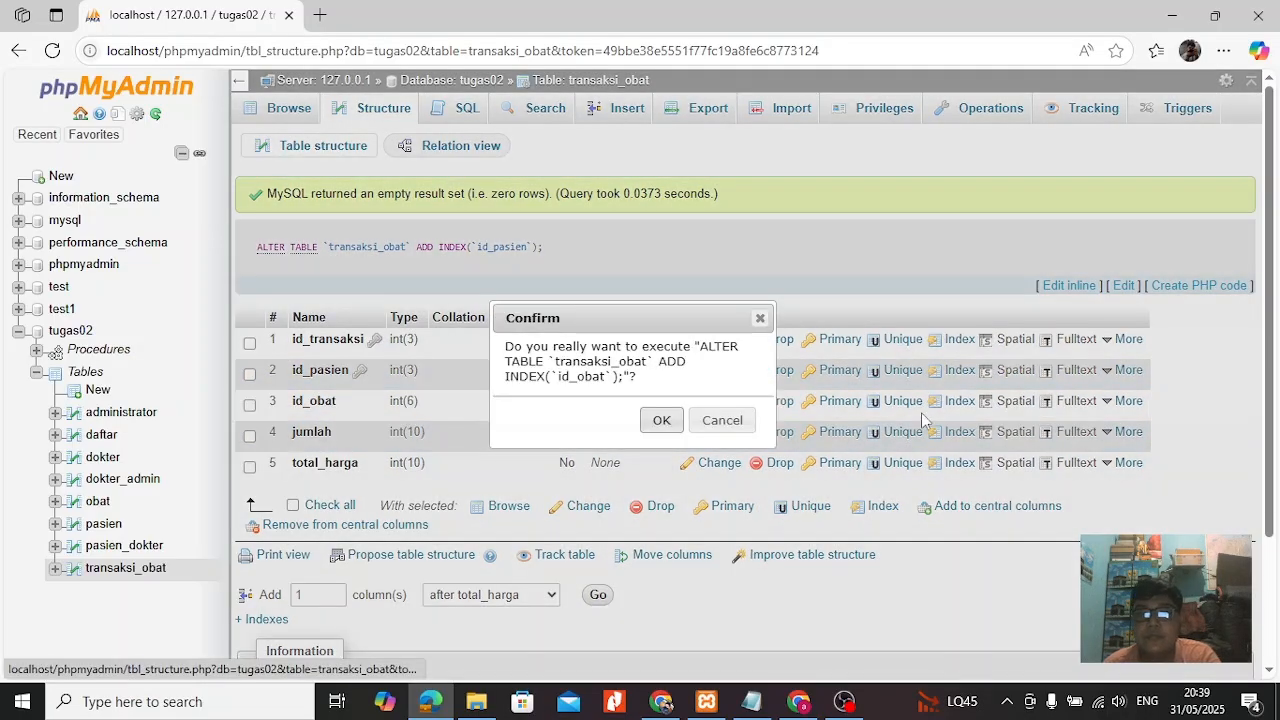
left_click(676, 425)
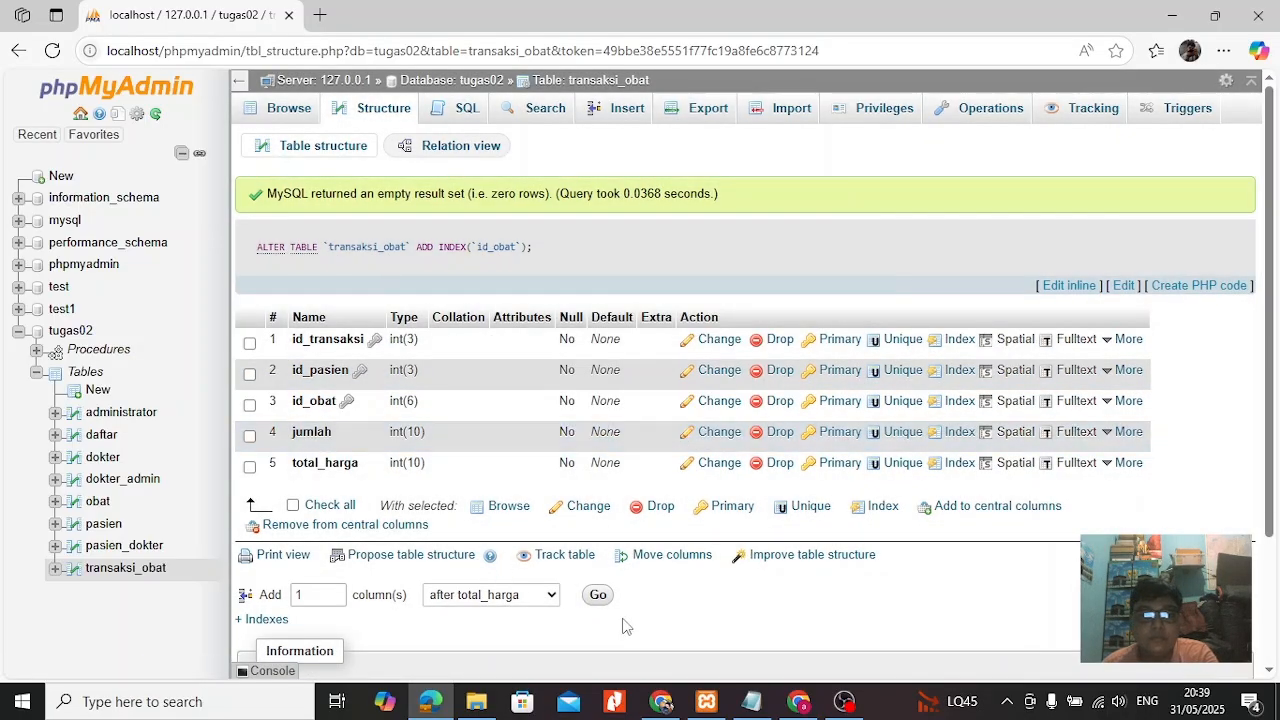
left_click(844, 701)
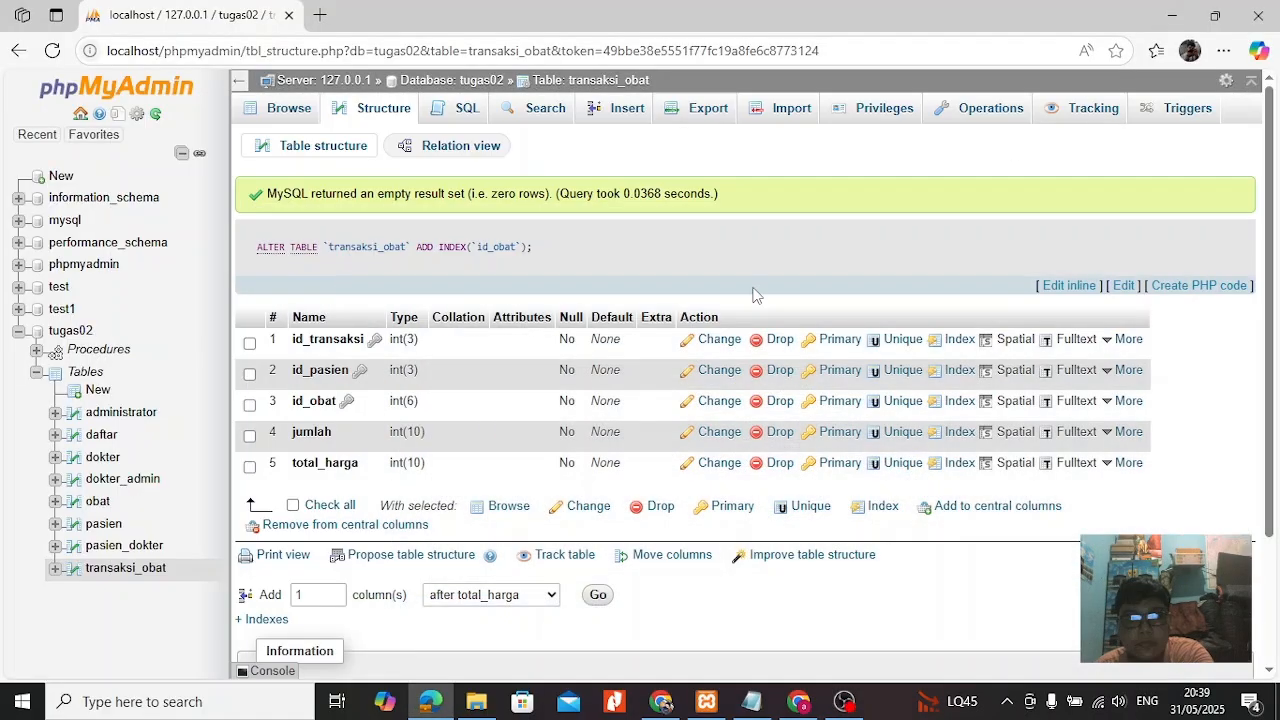
Open the structure of the obat table and add an index on its id_obat column.
left_click(96, 503)
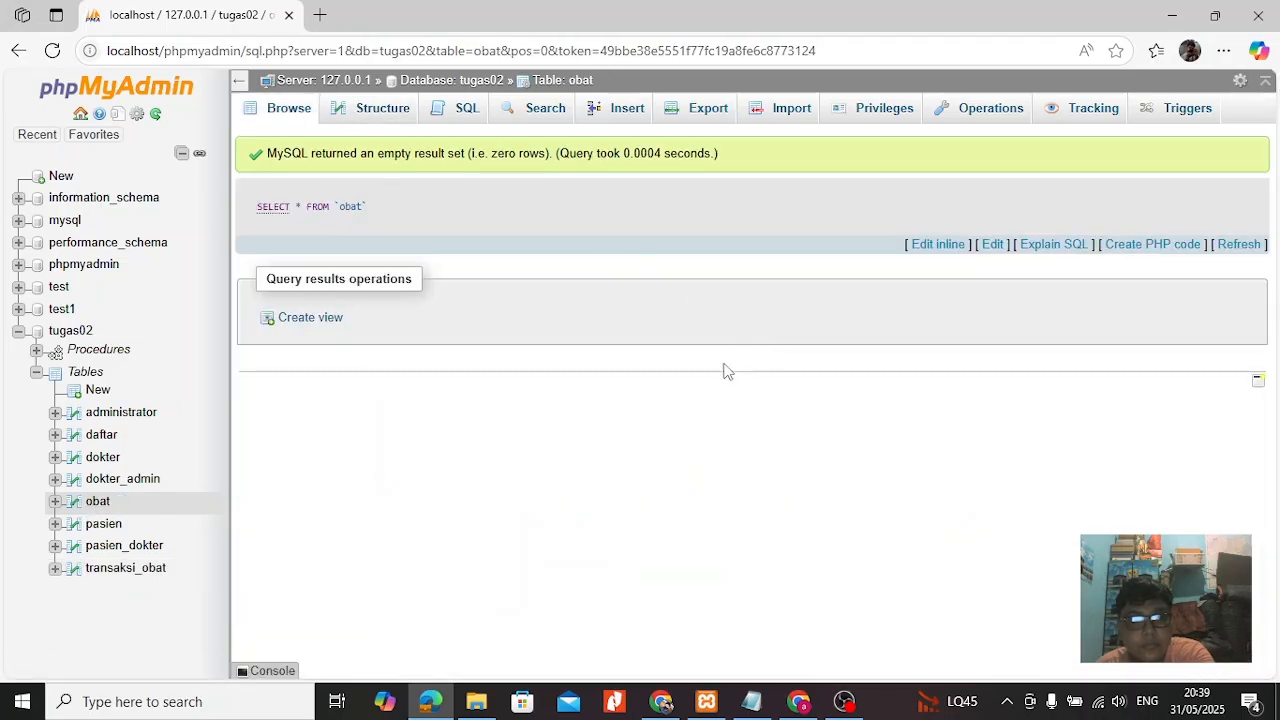
left_click(380, 109)
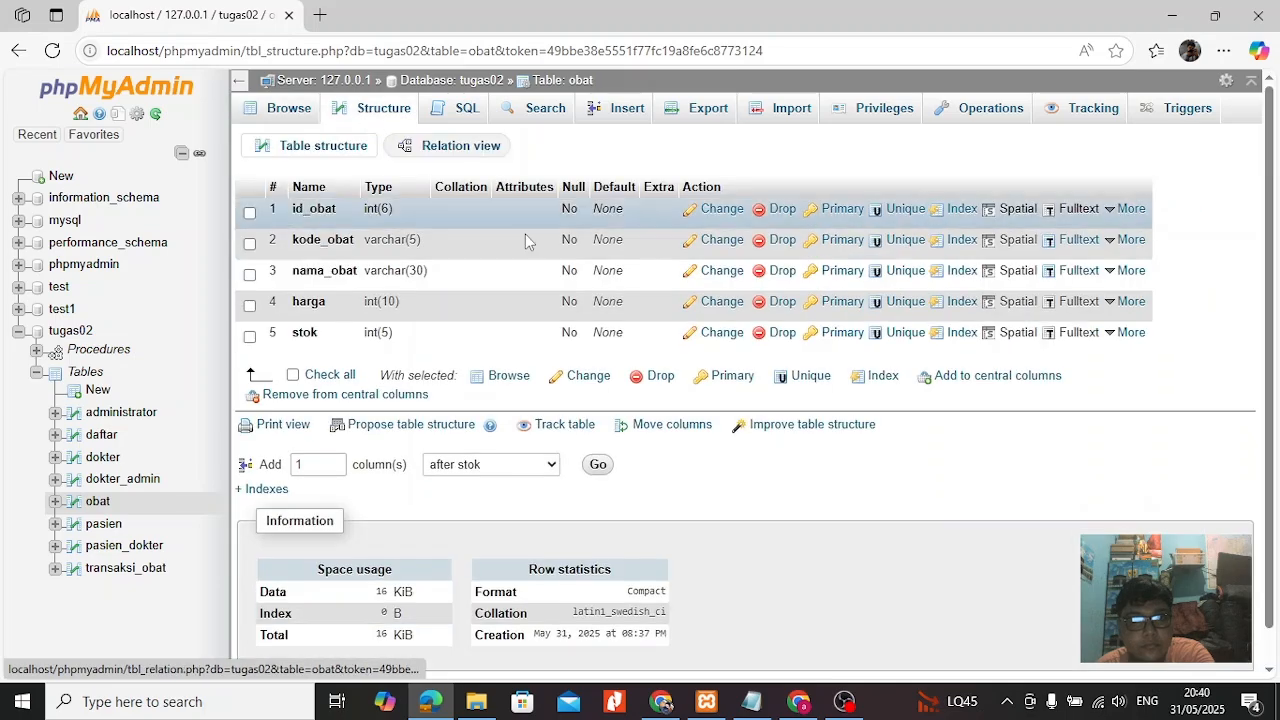
left_click(957, 214)
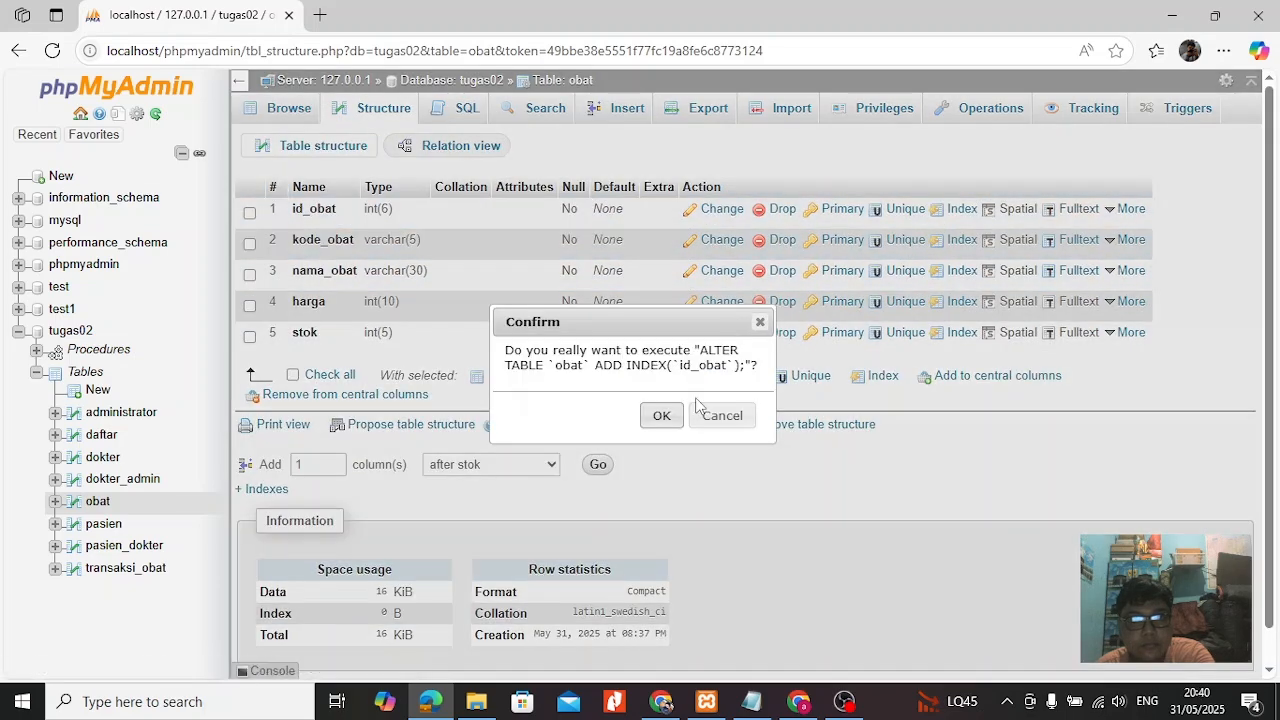
left_click(661, 416)
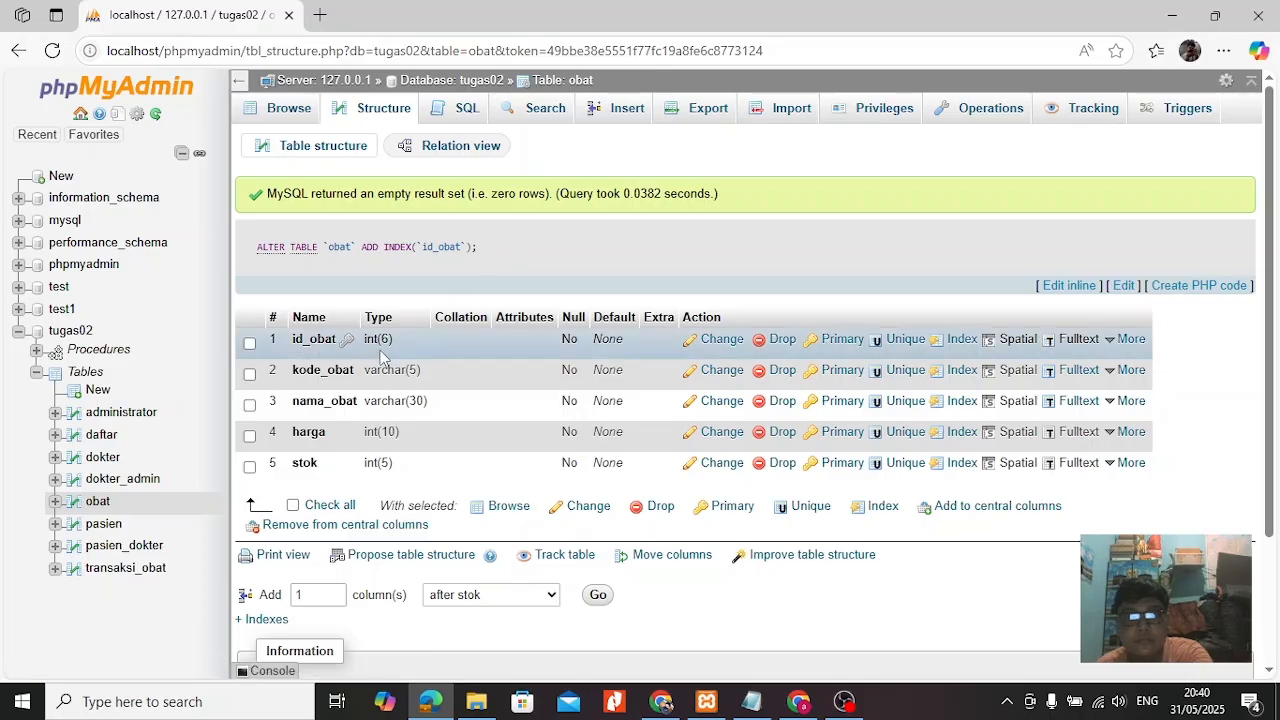
Open the Designer for the tugas02 database and show the obat and transaksi_obat tables in the diagram.
left_click(70, 330)
mouse_move(1148, 117)
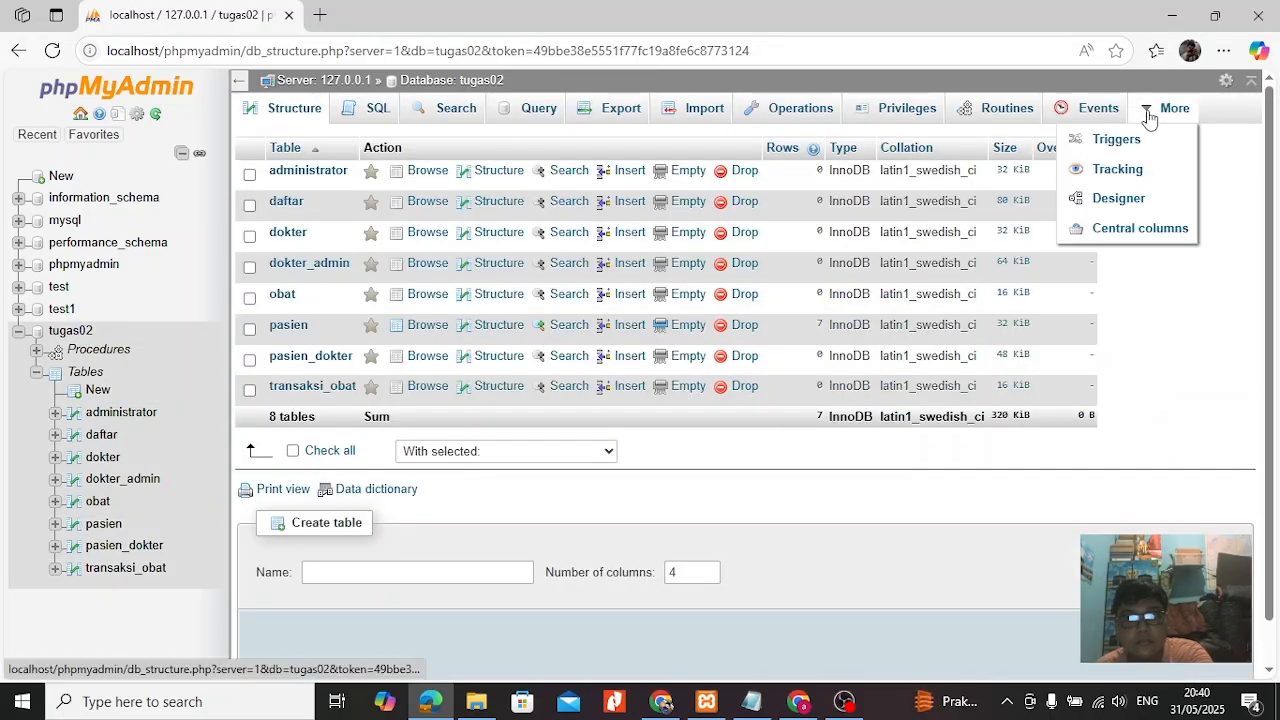
left_click(1121, 200)
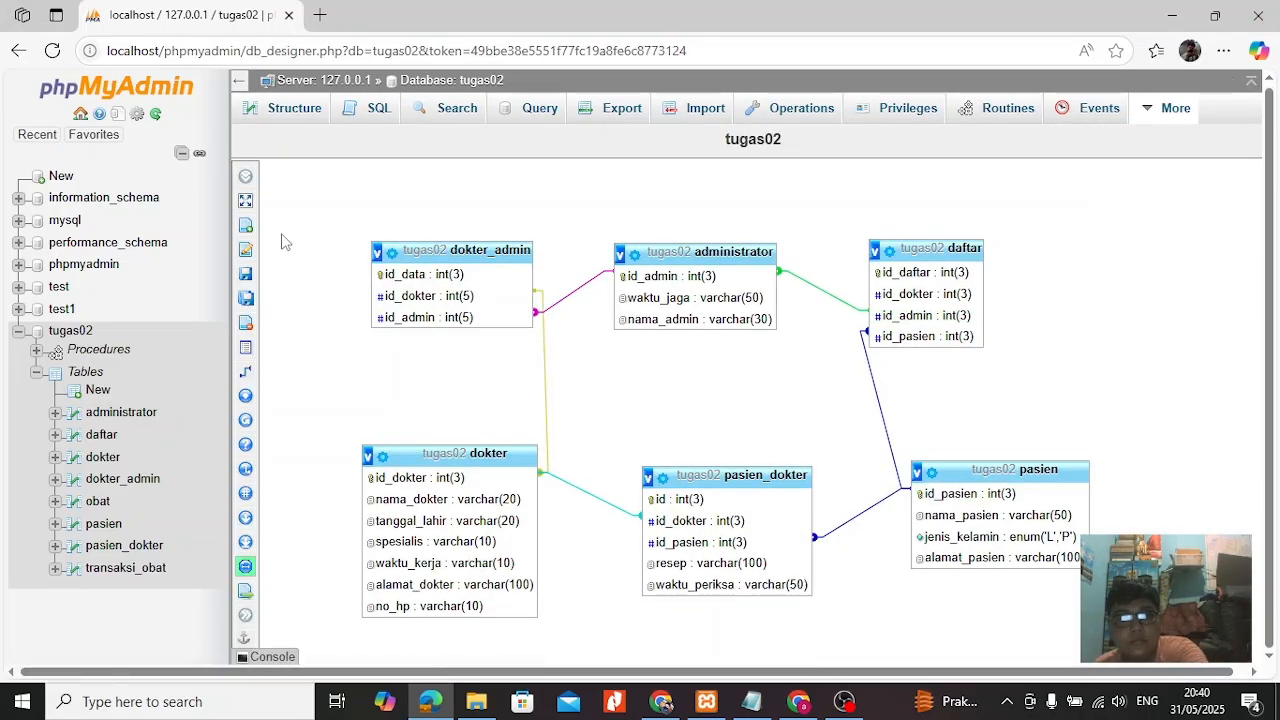
mouse_move(236, 598)
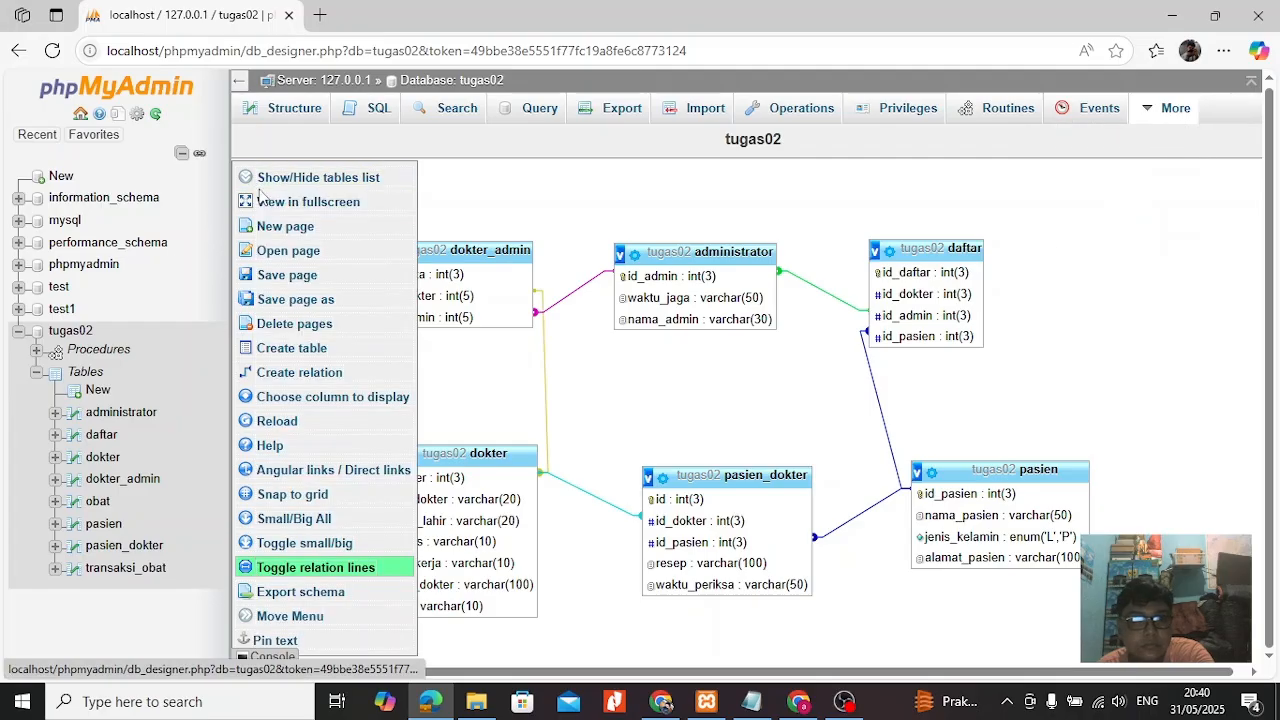
left_click(318, 177)
left_click(1097, 278)
left_click(1097, 346)
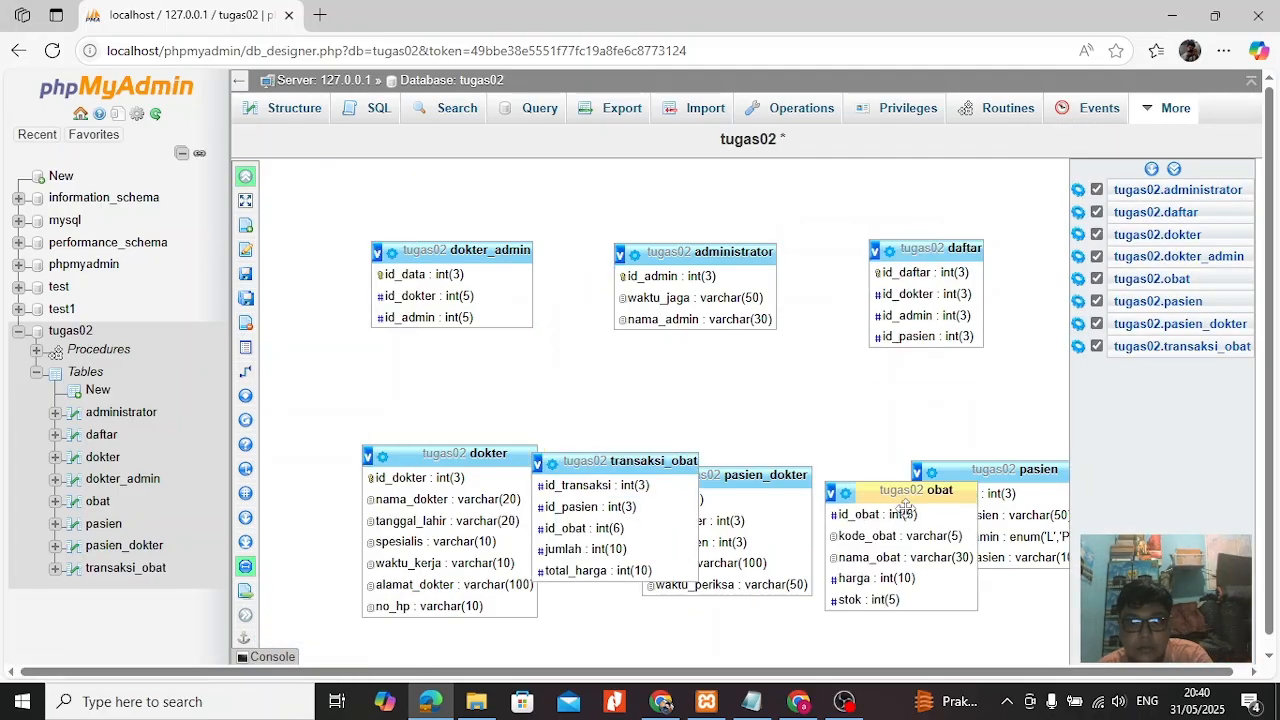
Arrange the diagram with transaksi_obat below pasien_dokter and obat below pasien, and hide the tables list.
scroll(885, 422, "down", 1)
left_click_drag(652, 420, 703, 578)
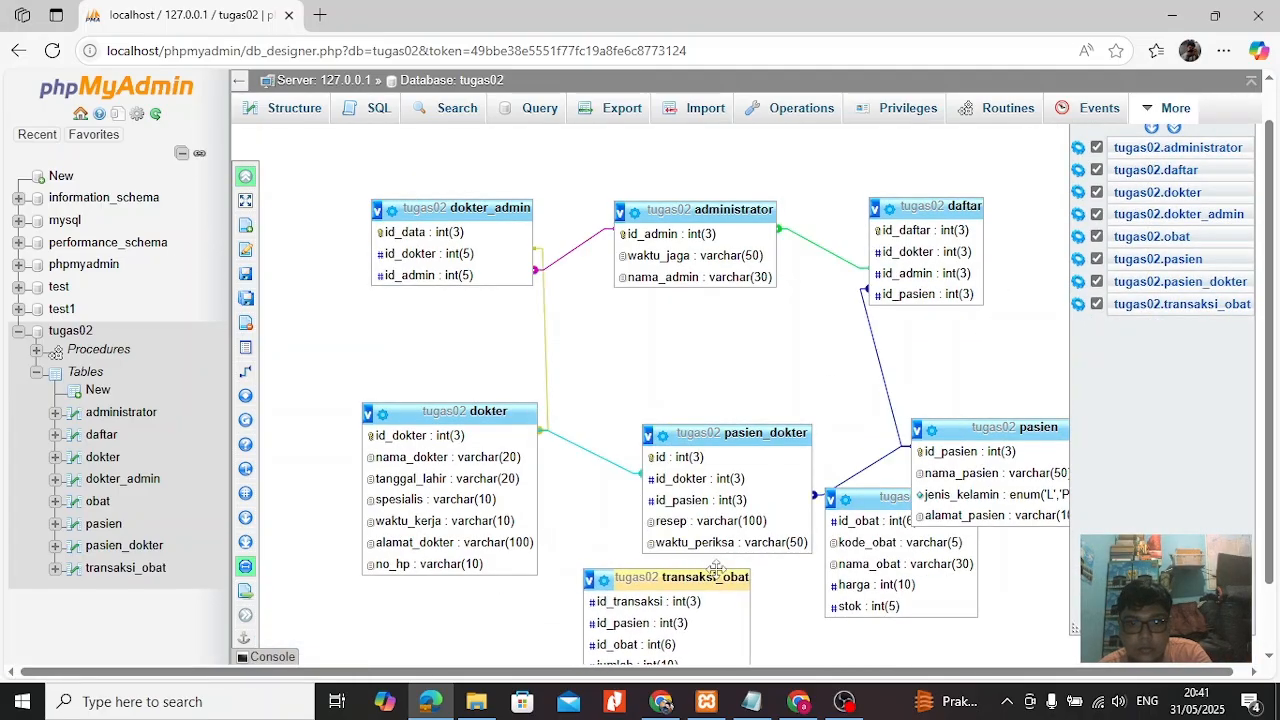
left_click_drag(846, 500, 868, 475)
left_click(1213, 397)
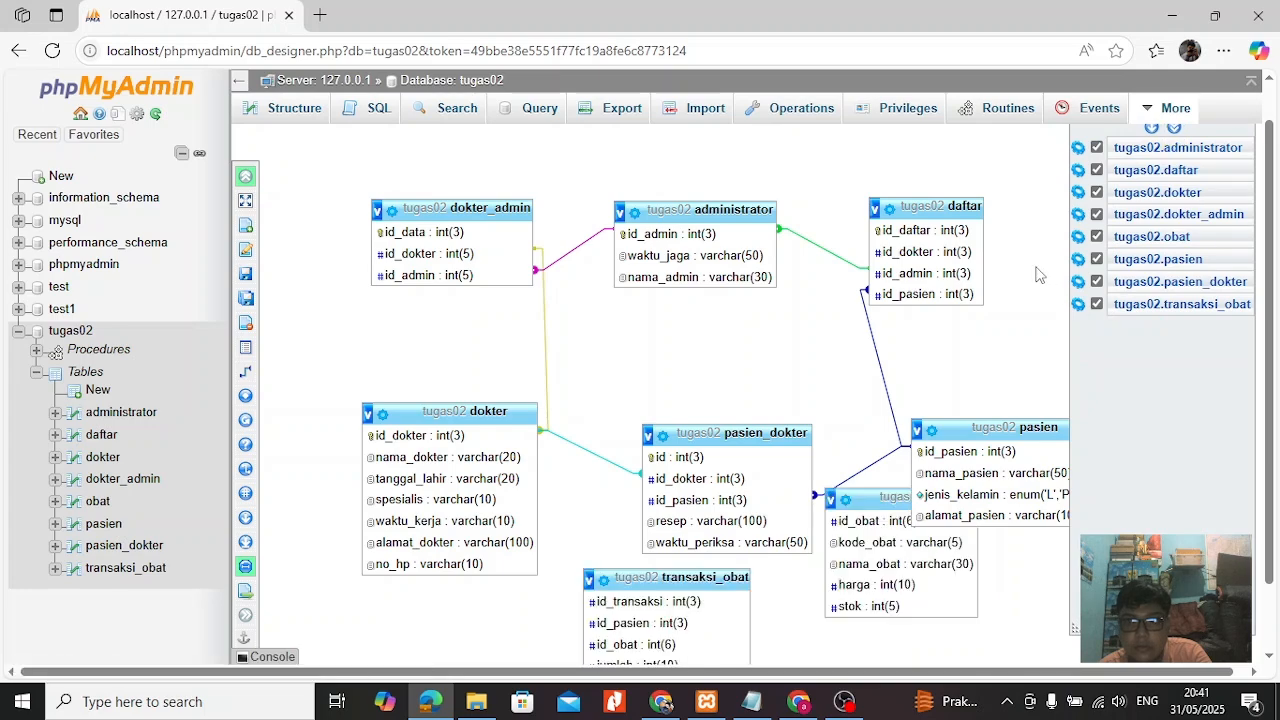
left_click(262, 180)
left_click_drag(850, 502, 918, 564)
scroll(916, 562, "down", 1)
left_click_drag(694, 497, 749, 527)
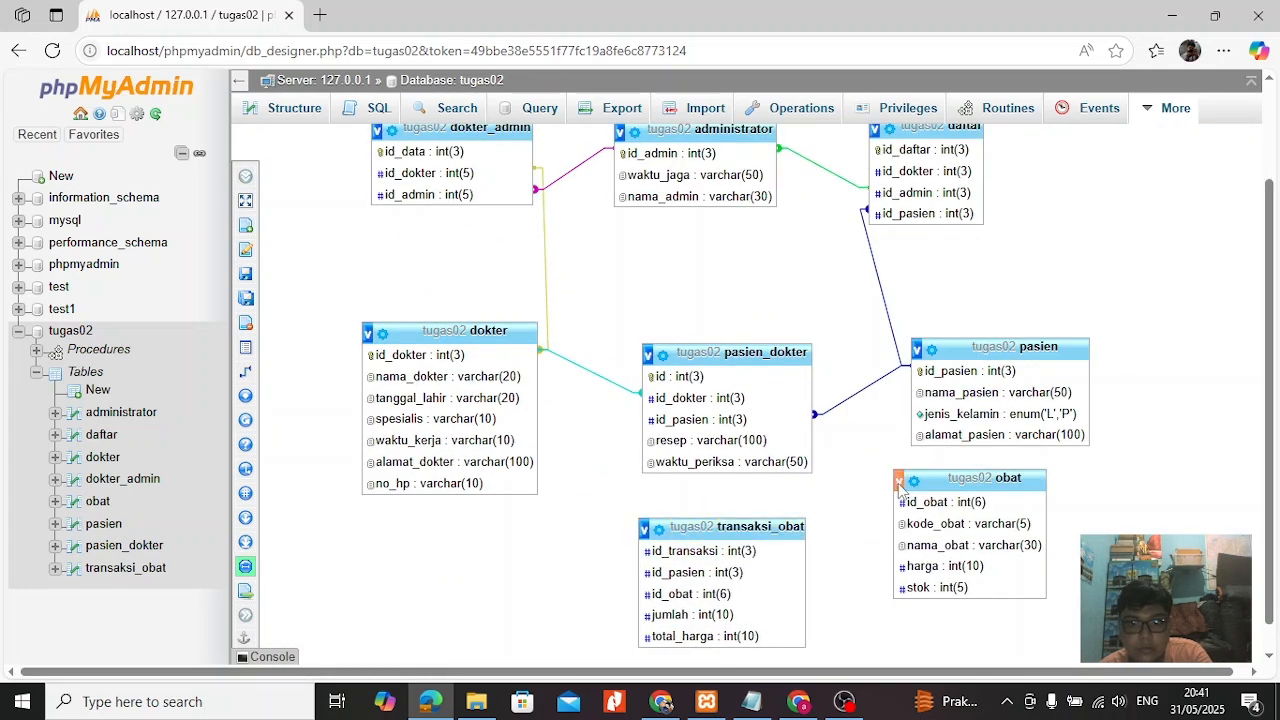
left_click_drag(903, 487, 930, 503)
left_click_drag(1000, 478, 992, 503)
Create a relation with transaksi_obat's id_obat as referenced key and obat's id_obat as foreign key, with on delete CASCADE.
left_click(245, 371)
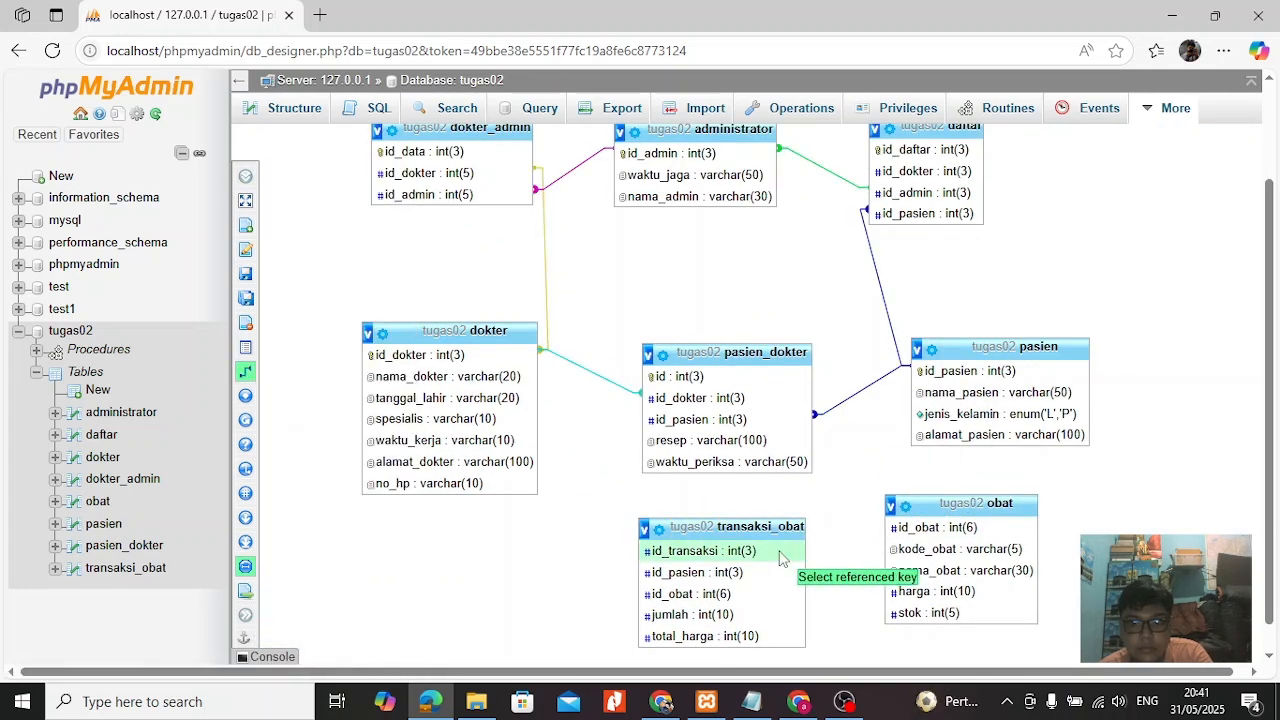
left_click(730, 594)
scroll(1040, 580, "down", 1)
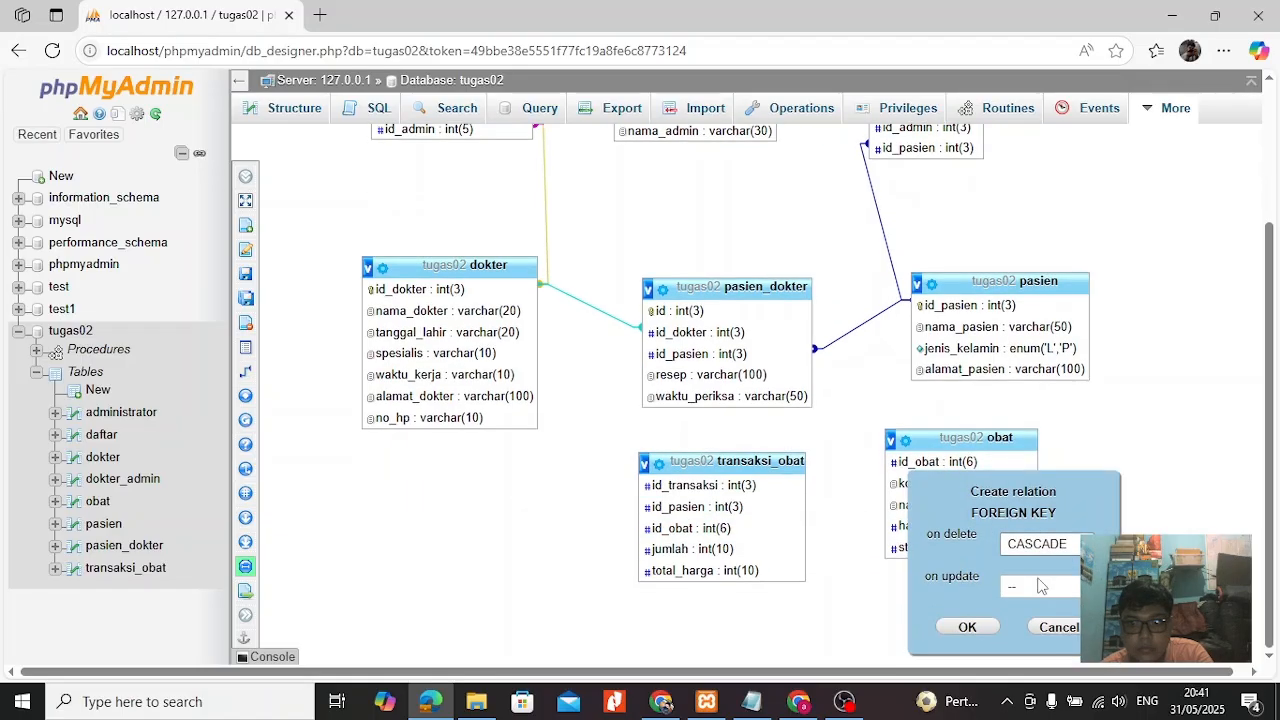
left_click(967, 628)
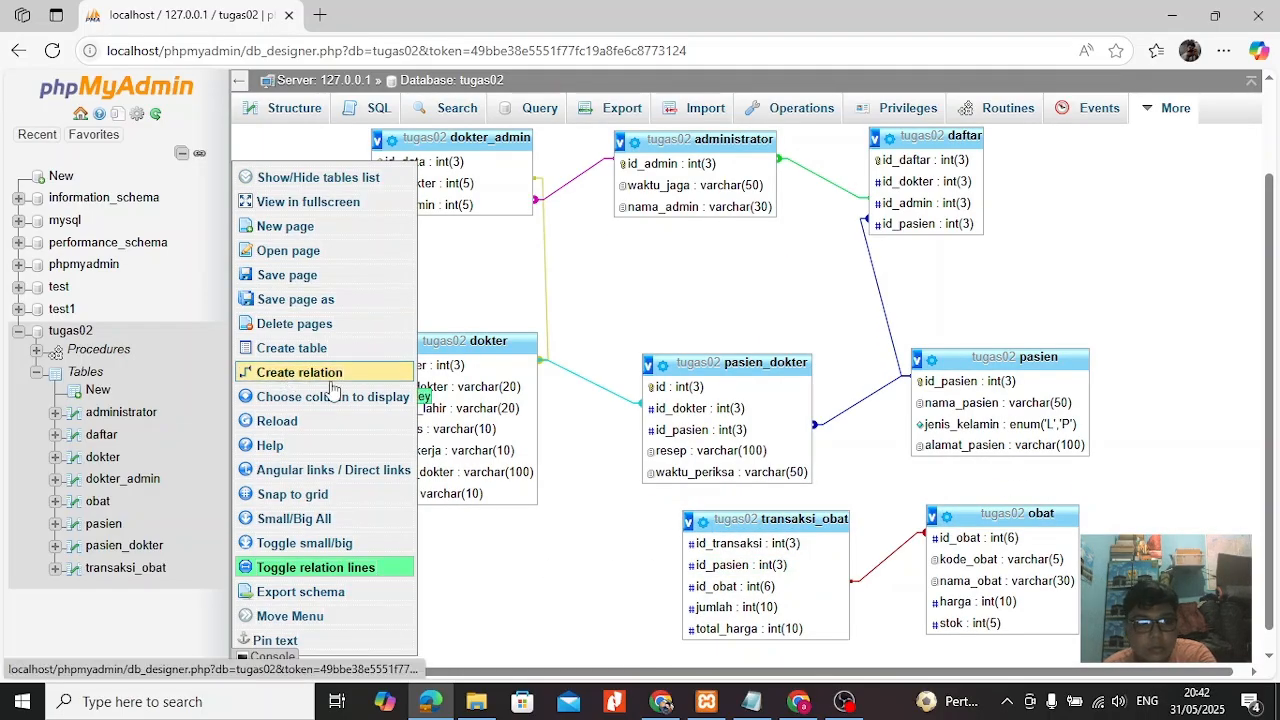
Create a relation with daftar's id_pasien as referenced key and transaksi_obat's id_pasien as foreign key.
left_click(318, 373)
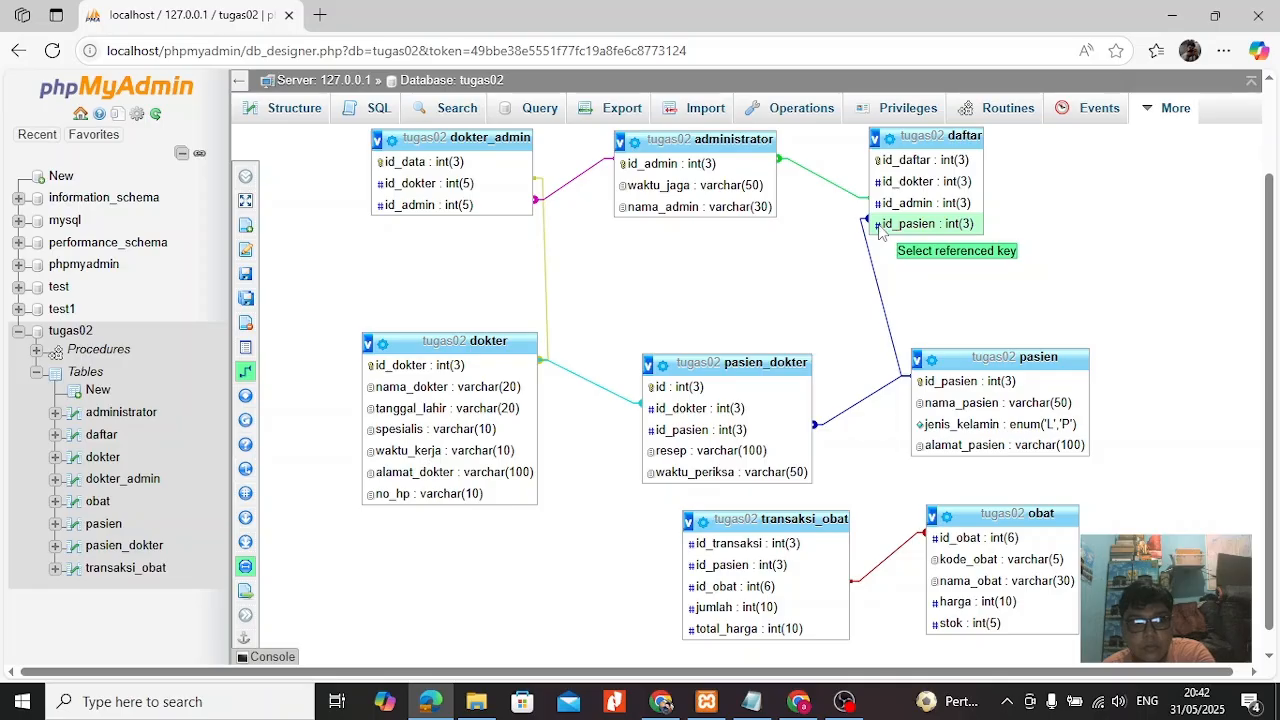
left_click(880, 224)
left_click(740, 565)
left_click(824, 626)
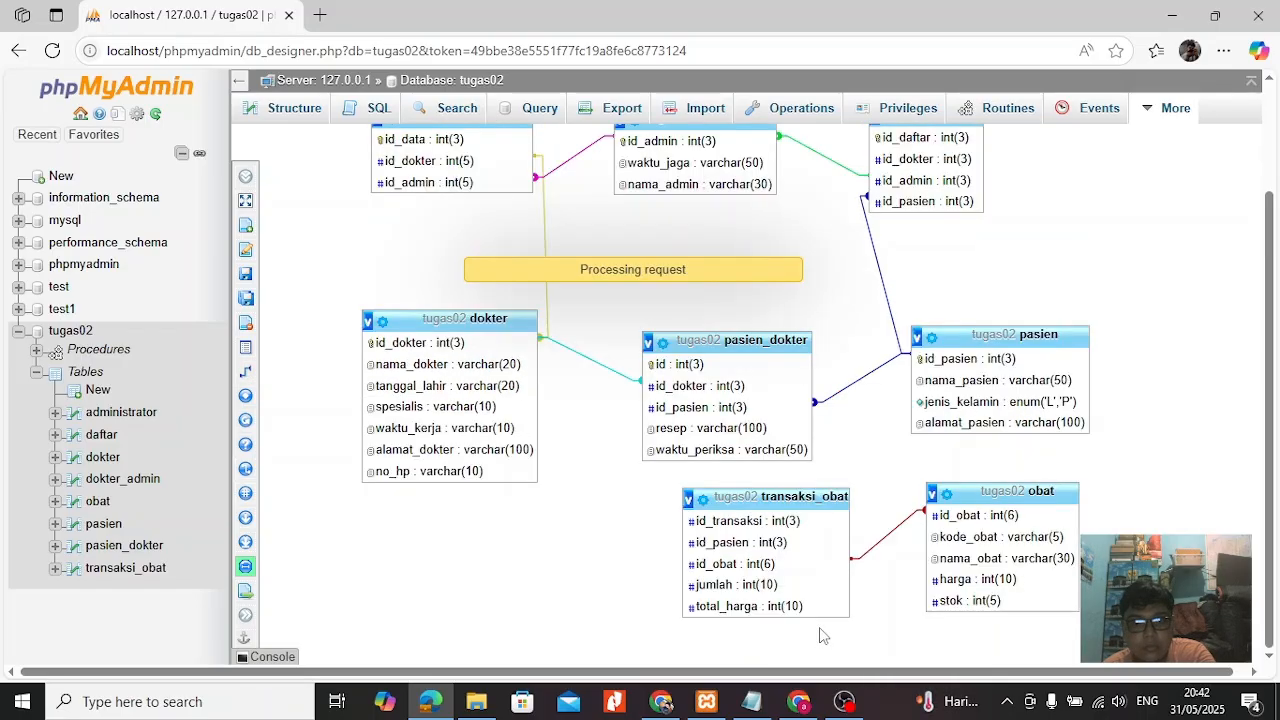
Show obat and transaksi_obat in the diagram again and place them side by side below pasien and pasien_dokter.
mouse_move(245, 185)
left_click(320, 177)
left_click(1097, 348)
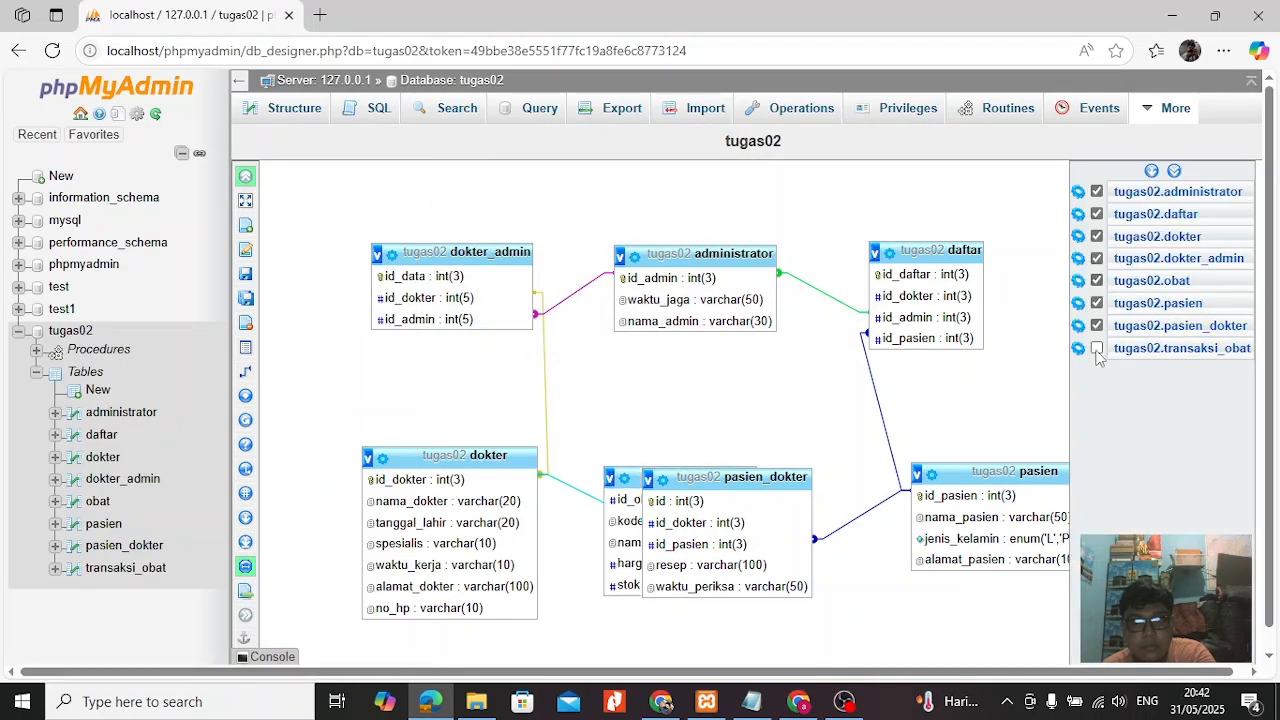
left_click(1097, 348)
scroll(1097, 358, "down", 2)
left_click_drag(636, 325, 974, 484)
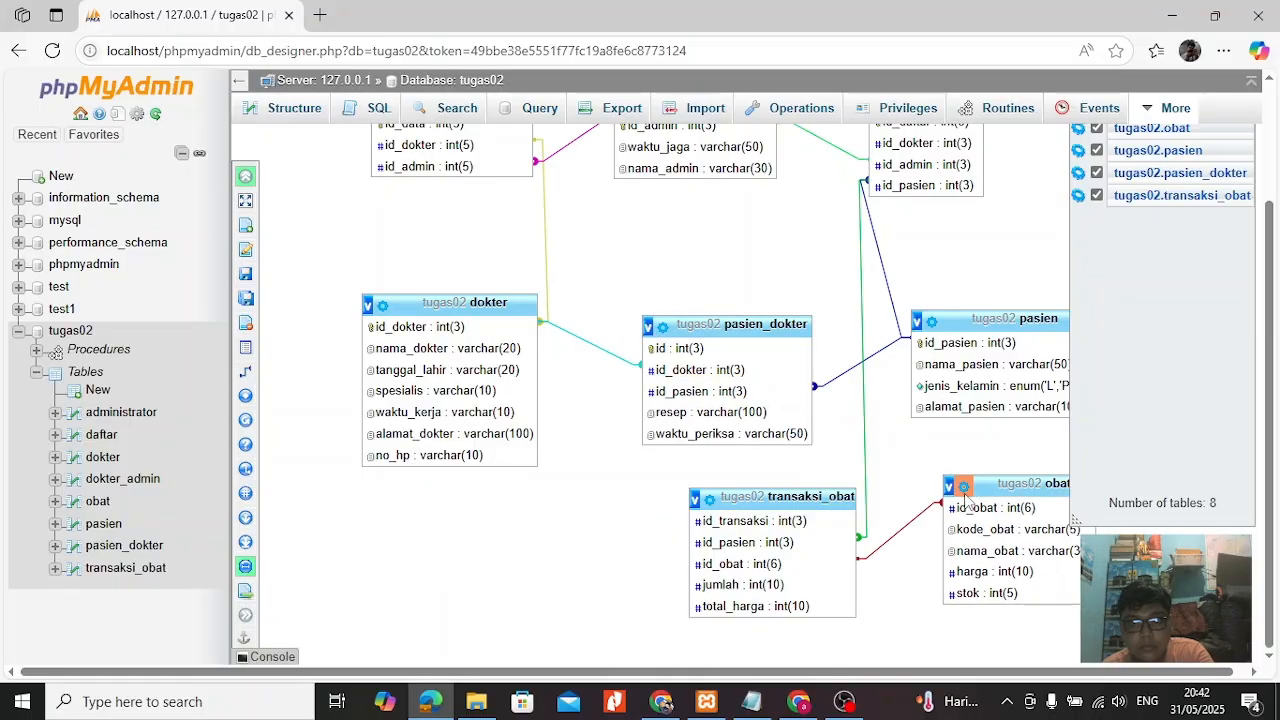
left_click_drag(790, 497, 729, 496)
left_click(250, 177)
Rearrange the diagram with obat beside daftar, transaksi_obat beneath obat, and pasien beneath daftar.
scroll(1011, 252, "up", 2)
scroll(1068, 272, "down", 2)
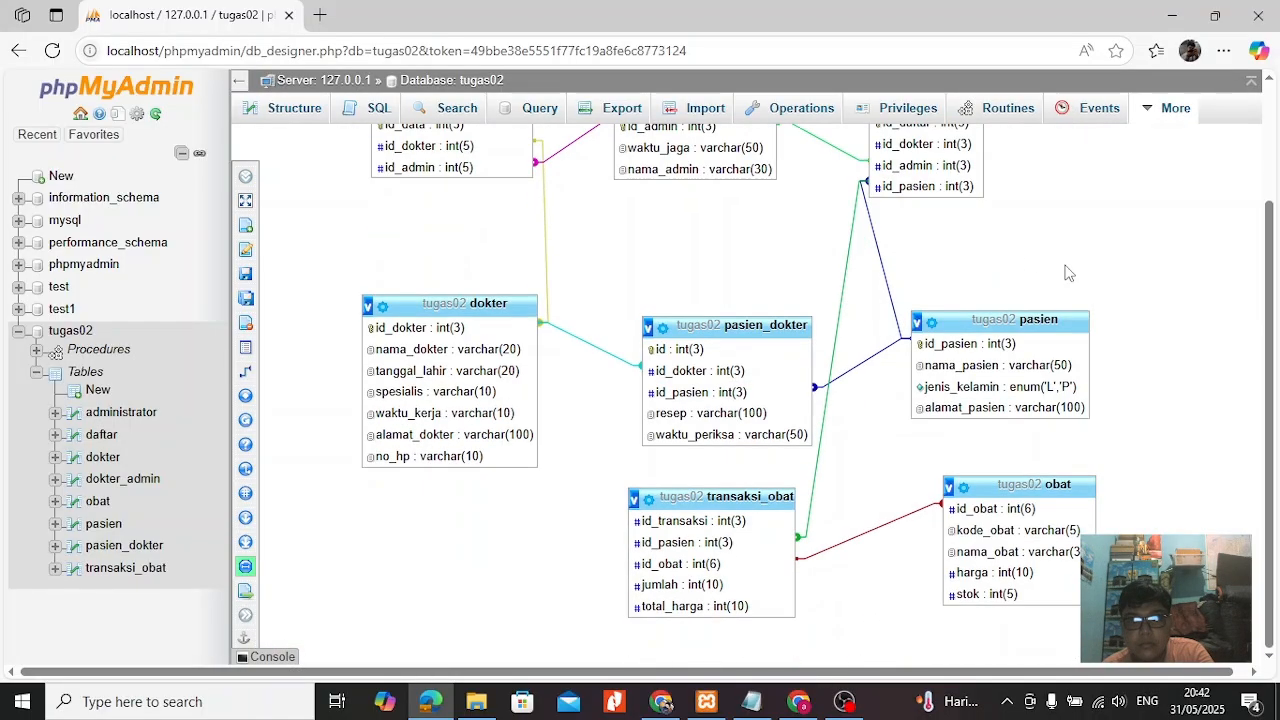
scroll(1069, 273, "up", 2)
left_click_drag(1066, 609, 1175, 222)
left_click_drag(725, 623, 1191, 405)
left_click_drag(1045, 470, 1003, 497)
left_click_drag(1163, 430, 1136, 433)
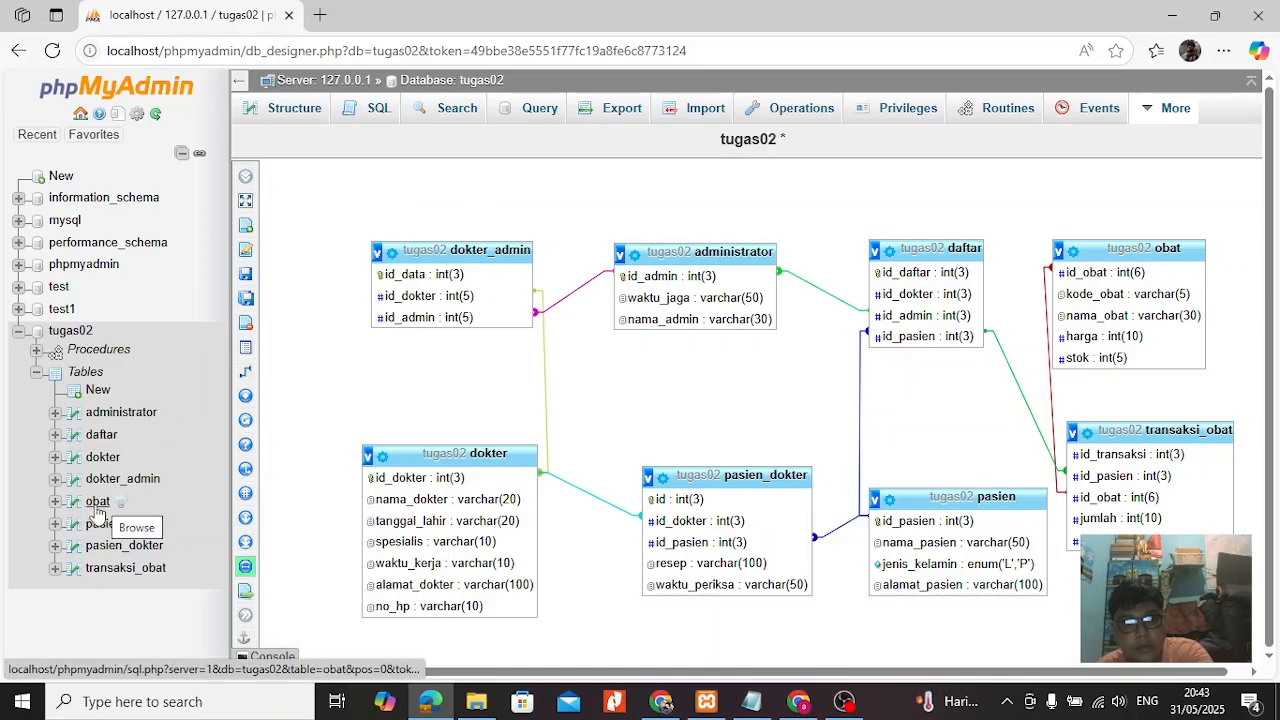
left_click(844, 702)
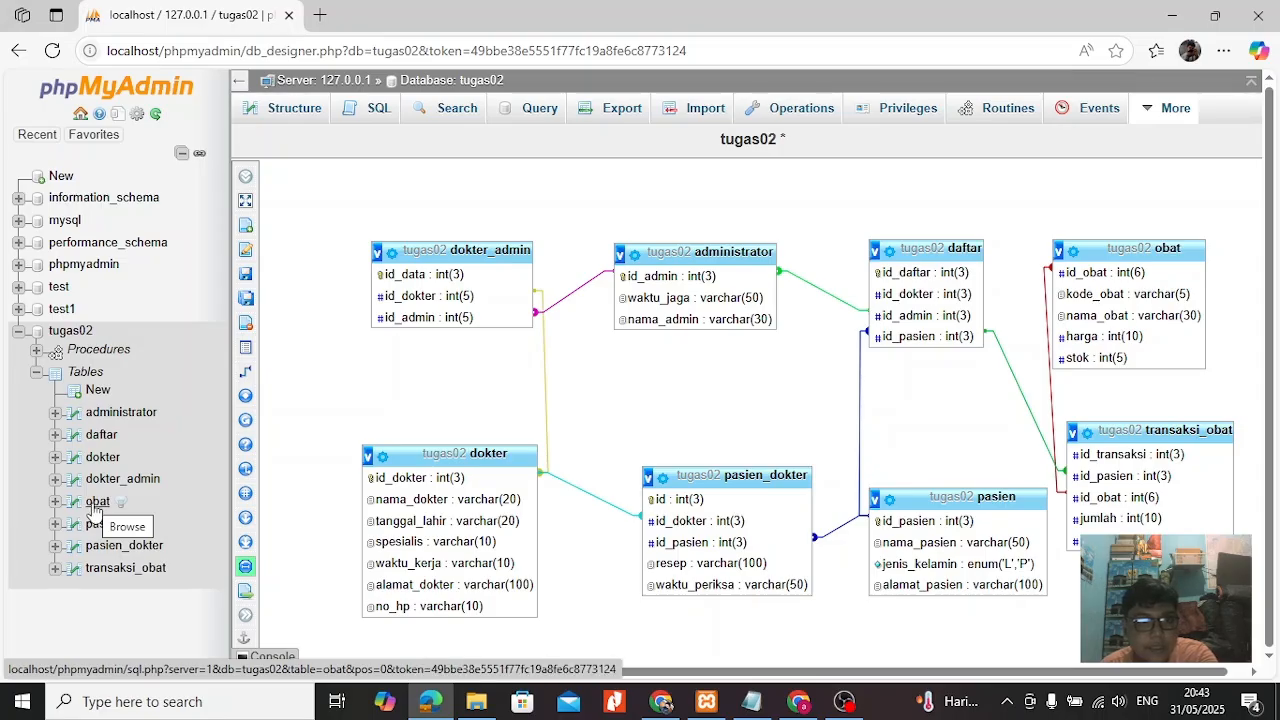
Start inserting into the obat table, filling the first row with id_obat 1, kode_obat A001, nama_obat Amikacin, harga 200000 and stok 10.
left_click(97, 502)
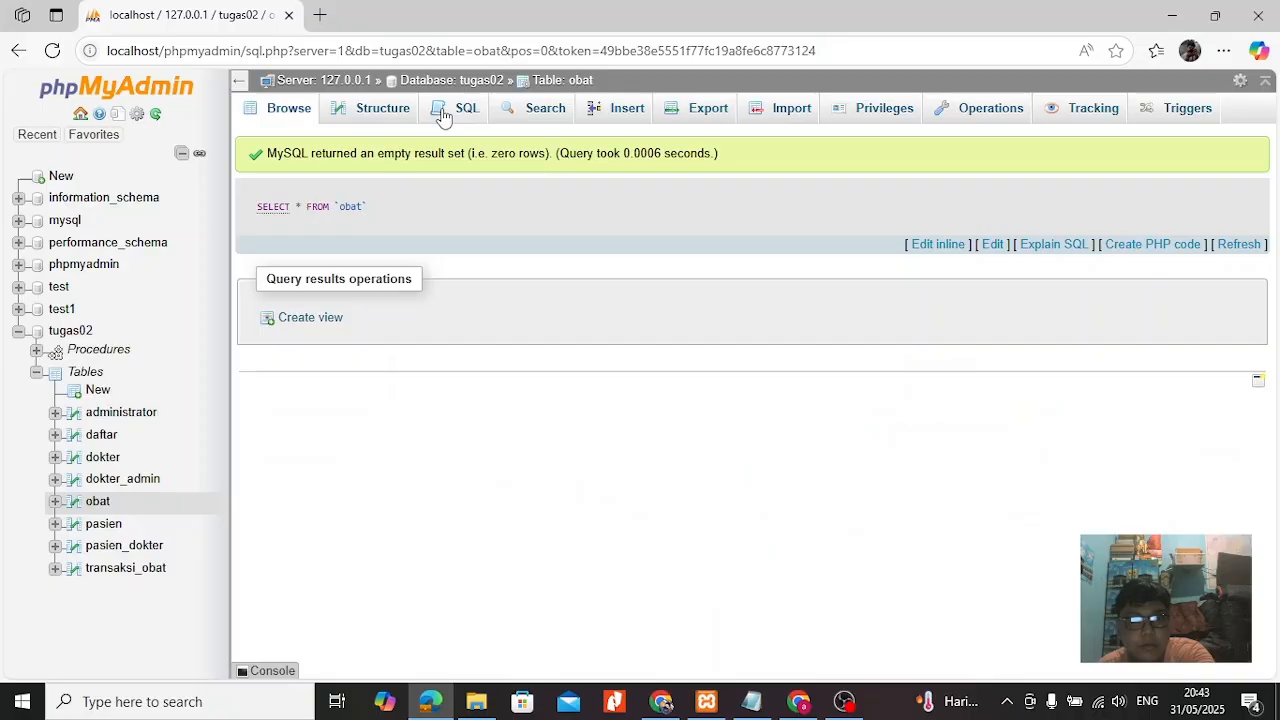
left_click(381, 115)
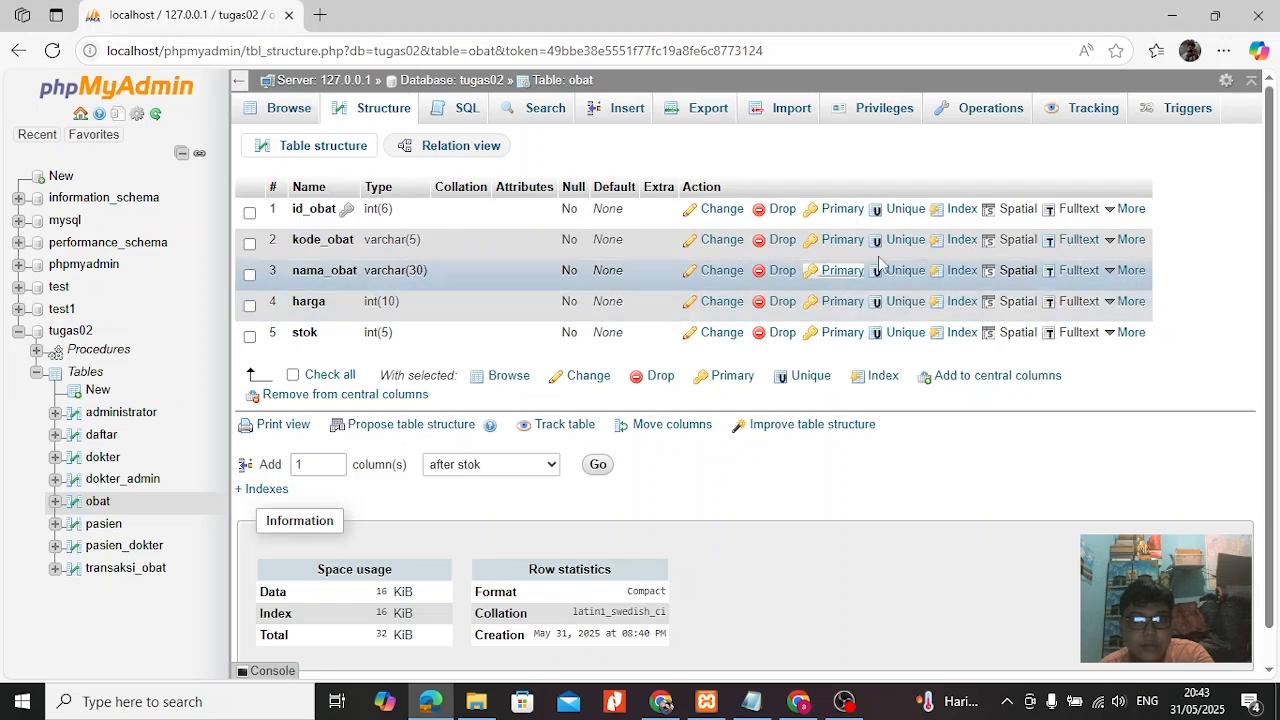
left_click(610, 113)
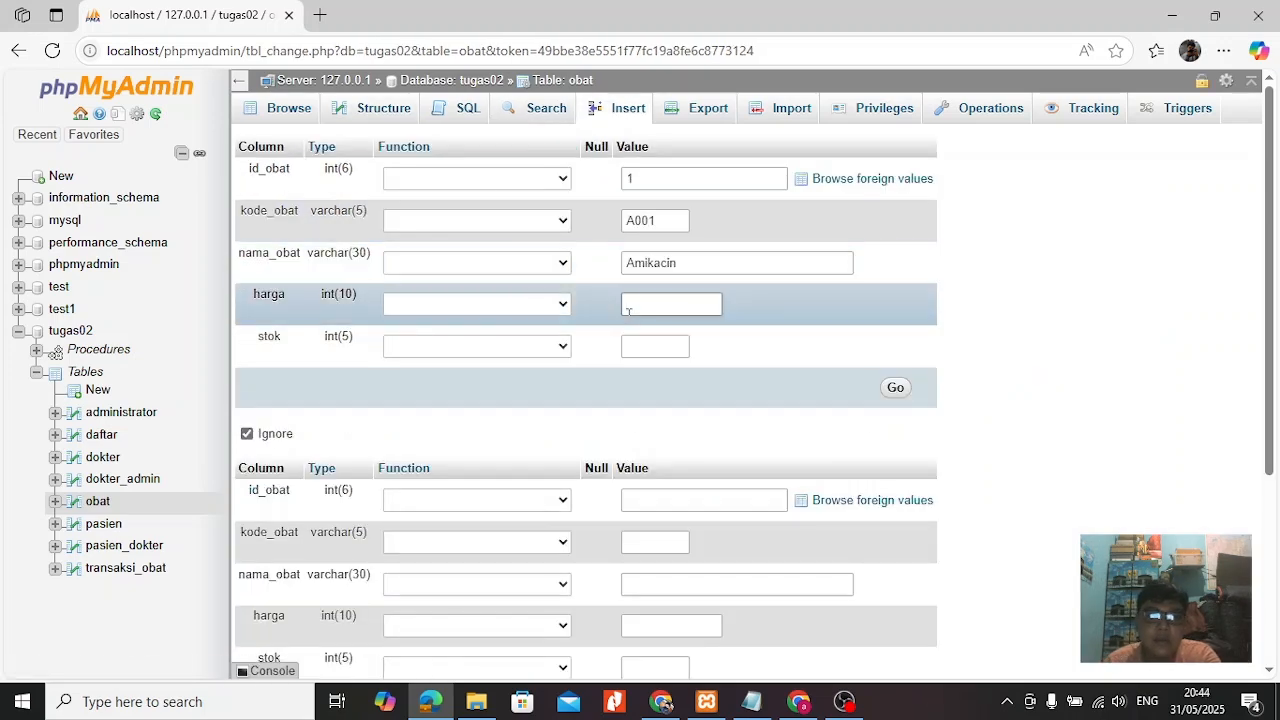
left_click(640, 346)
type("10")
Fill the second obat row with id_obat 2, kode_obat A002, nama_obat Amoxilin, harga 15000 and stok 20.
left_click(657, 500)
type("2")
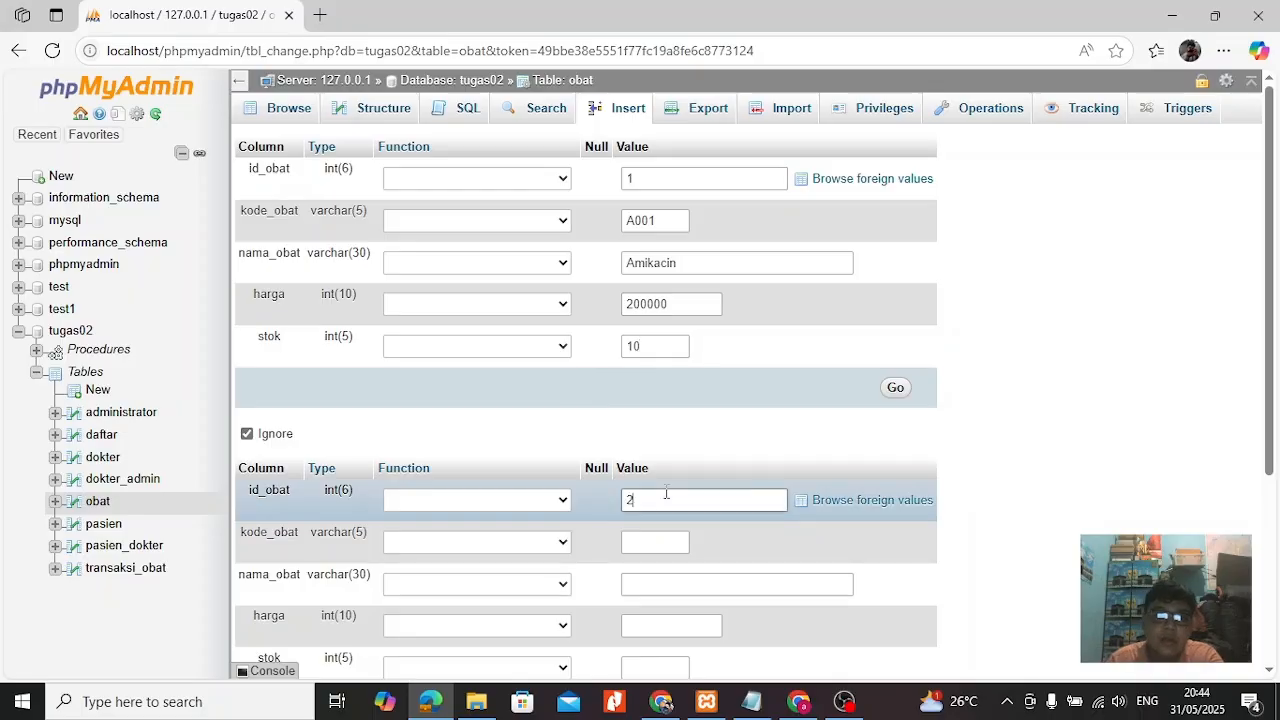
left_click(654, 543)
type("A002")
left_click(650, 584)
type("AM")
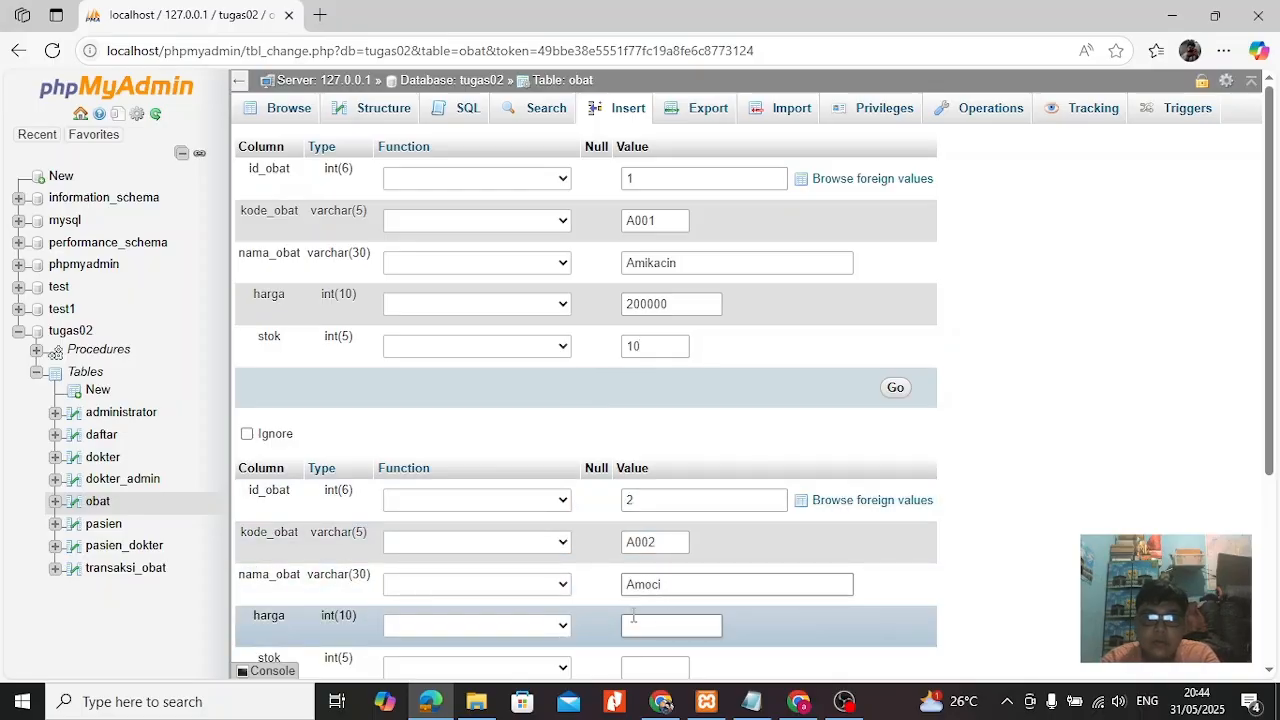
left_click(669, 633)
type("15000")
scroll(680, 620, "down", 2)
left_click(660, 543)
type("20")
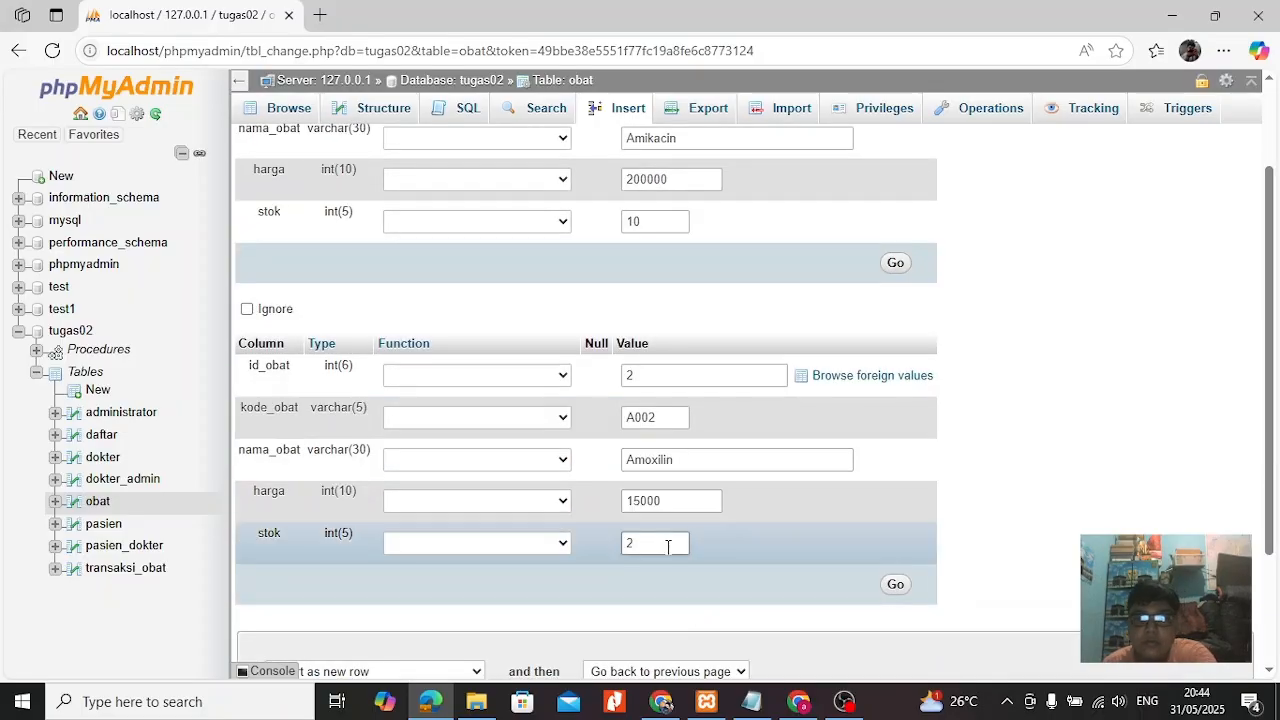
Try to submit the Amikacin and Amoxilin rows to obat, and open the resulting INSERT query for editing.
key("Return")
mouse_move(527, 418)
left_mouse_down()
mouse_move(724, 423)
mouse_move(435, 448)
mouse_move(560, 425)
mouse_move(831, 415)
mouse_move(527, 443)
left_mouse_up()
left_click(729, 482)
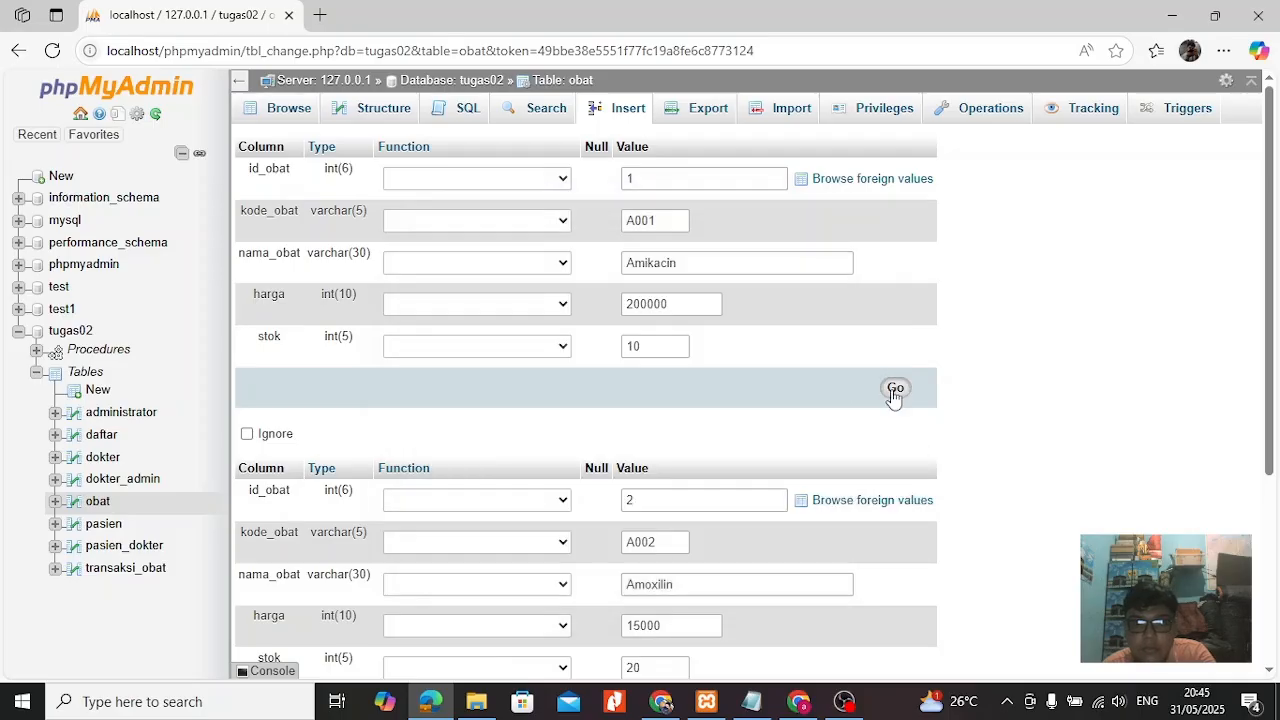
left_click(895, 388)
left_click(862, 178)
left_click(678, 321)
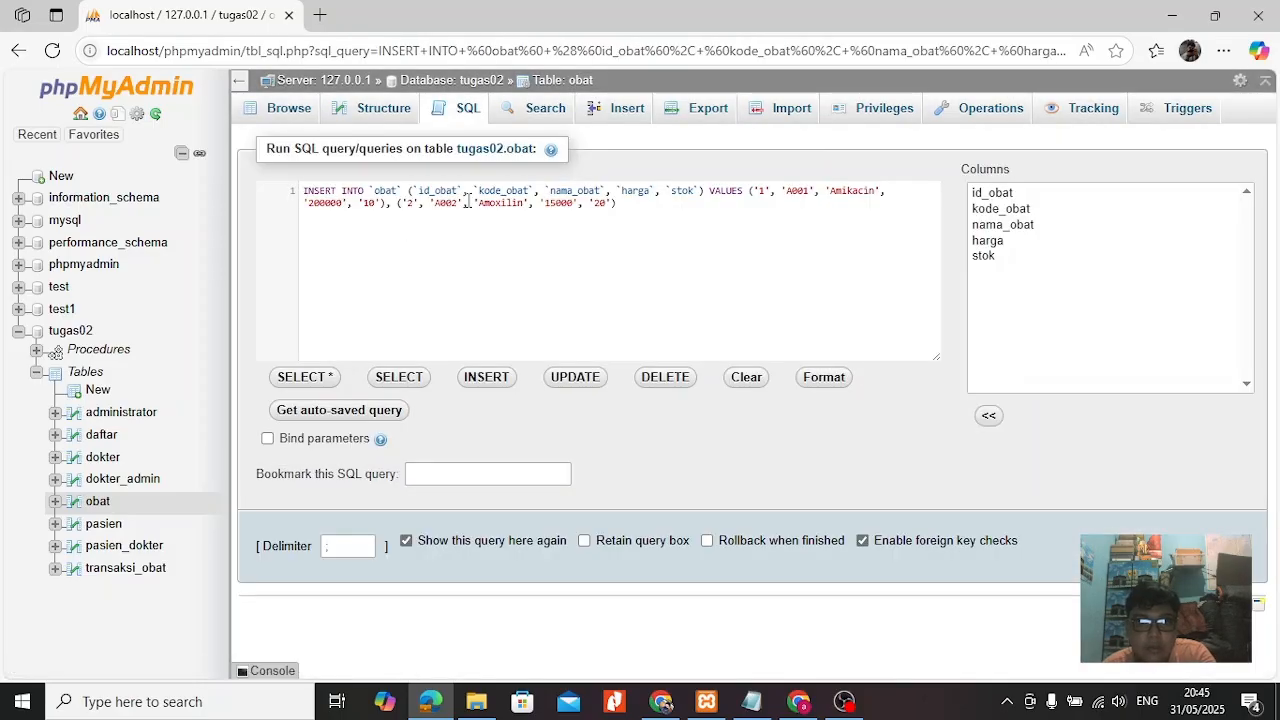
Change the kode_obat values in the INSERT query to 001 and 002, and try to run it.
left_click(797, 193)
key("BackSpace")
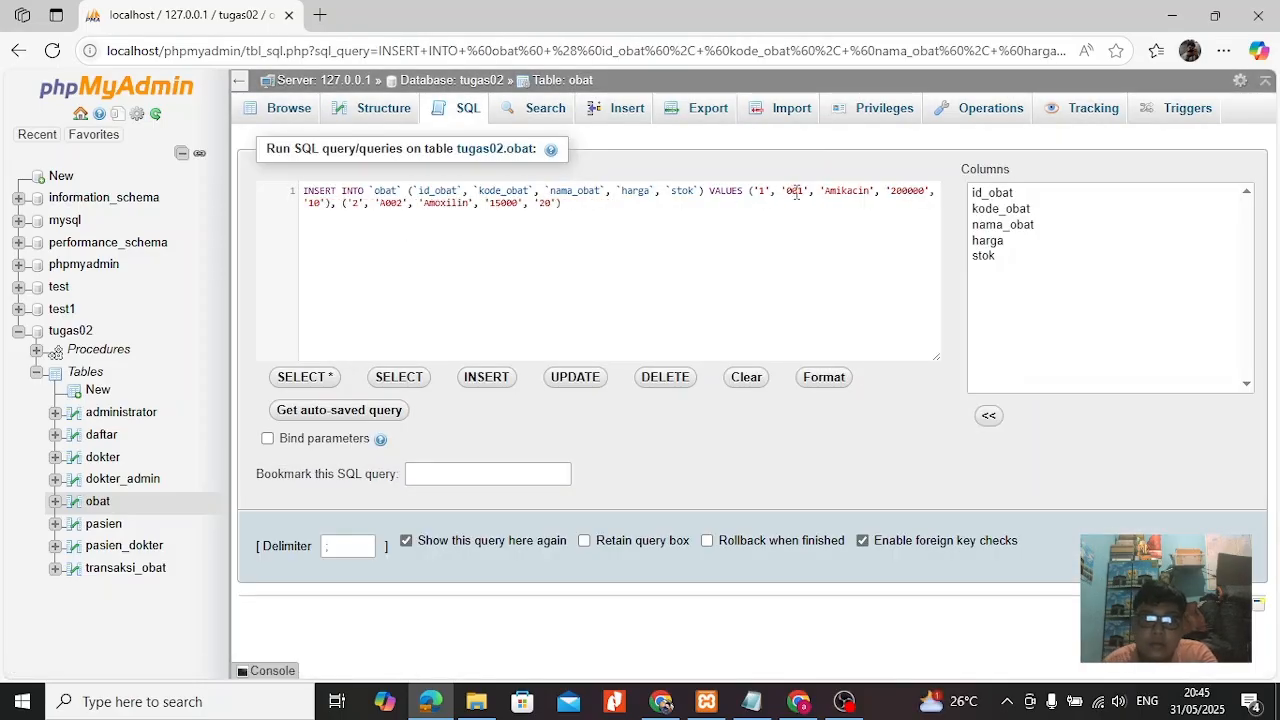
left_click(1218, 545)
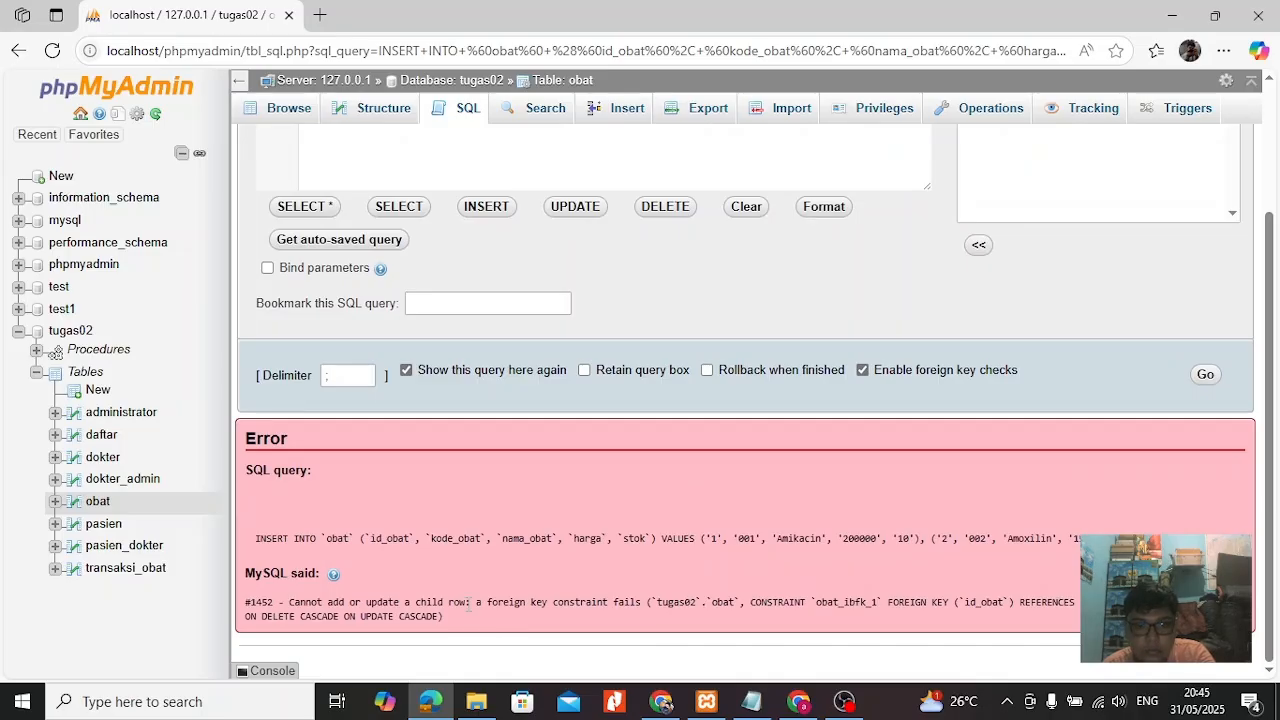
scroll(873, 283, "up", 2)
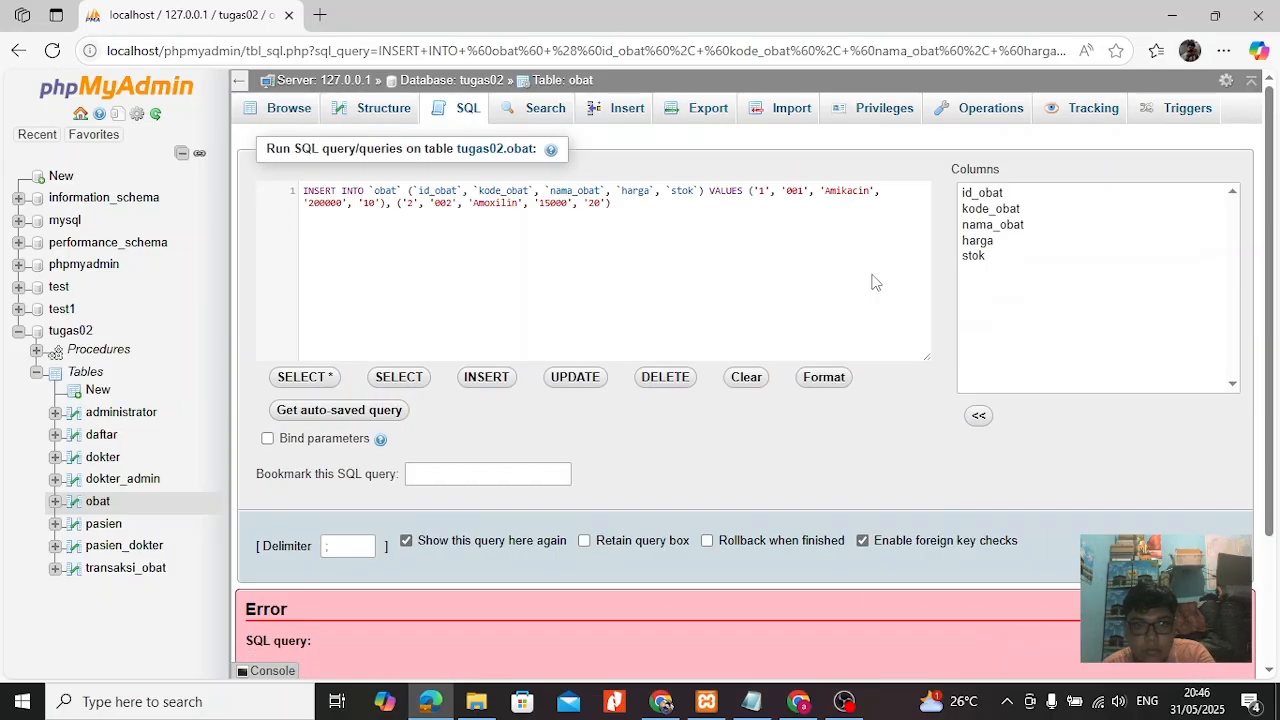
Try to insert an obat row with A001, Amikacin, harga 200000 and stok 10 without id_obat, and enter 10 as its id_obat.
left_click(384, 109)
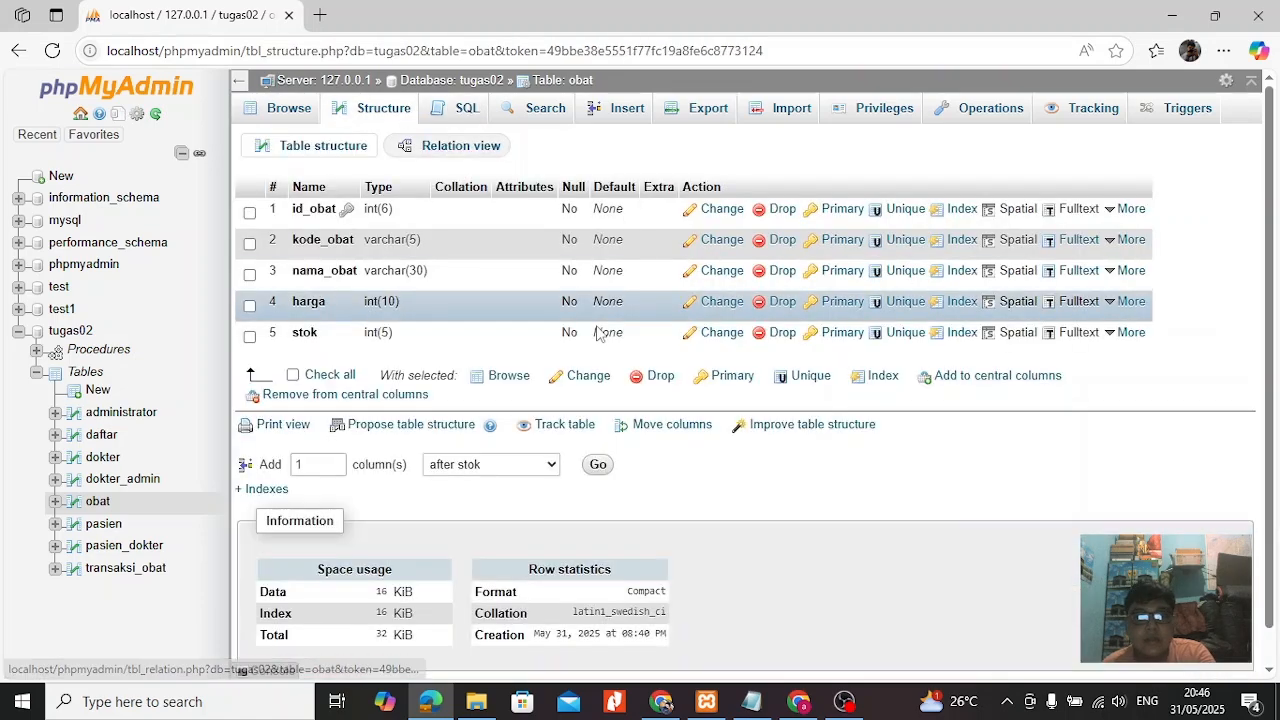
left_click(623, 115)
left_click(657, 221)
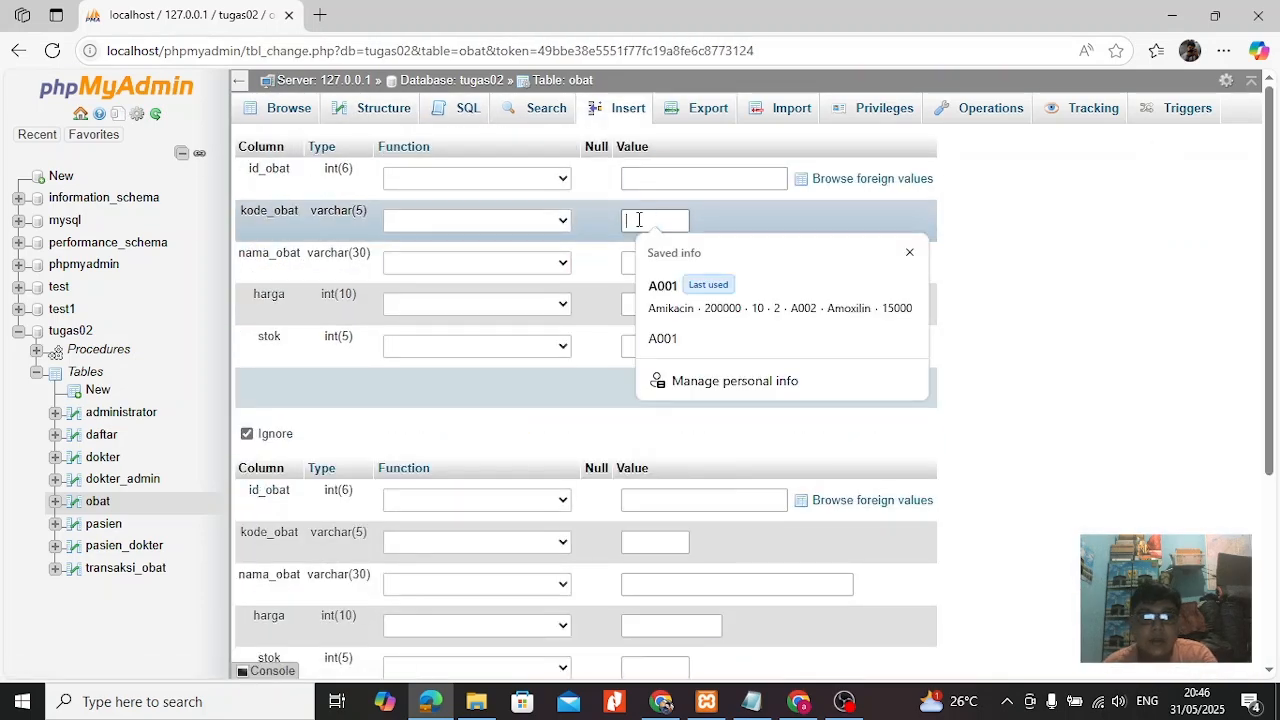
key("Tab")
left_click(661, 260)
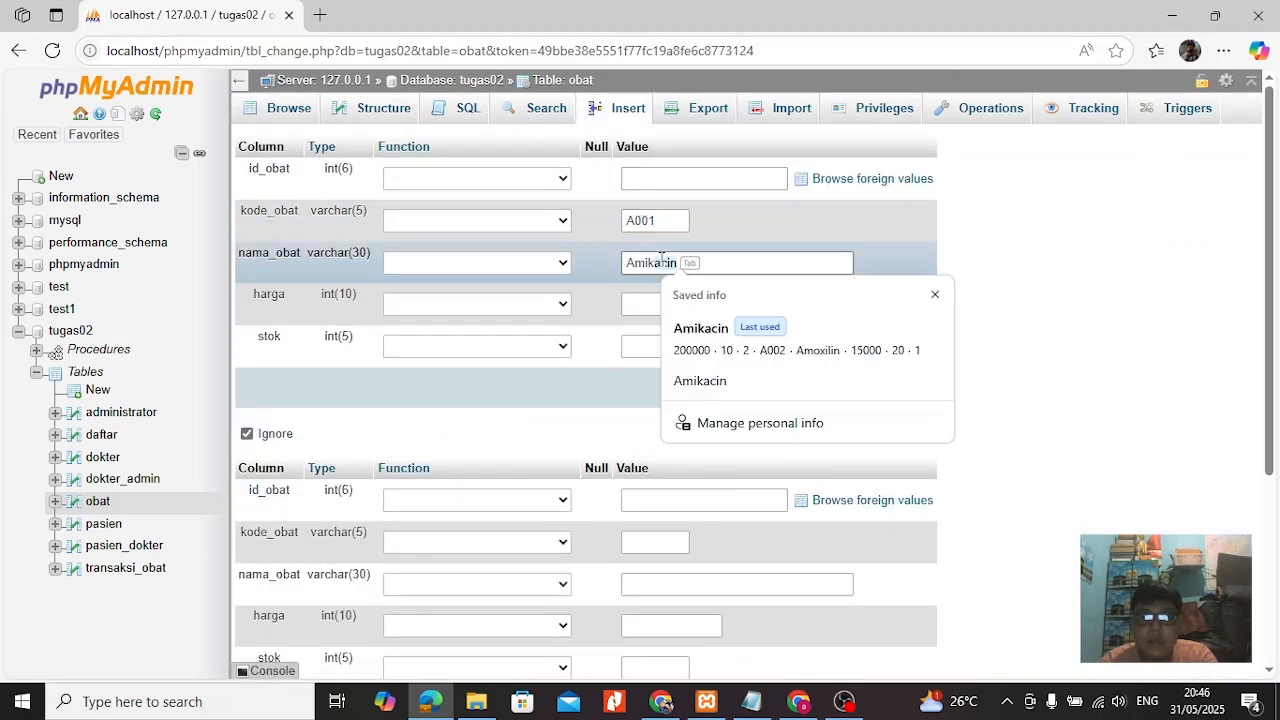
key("Tab")
left_click(677, 306)
key("Tab")
left_click(675, 342)
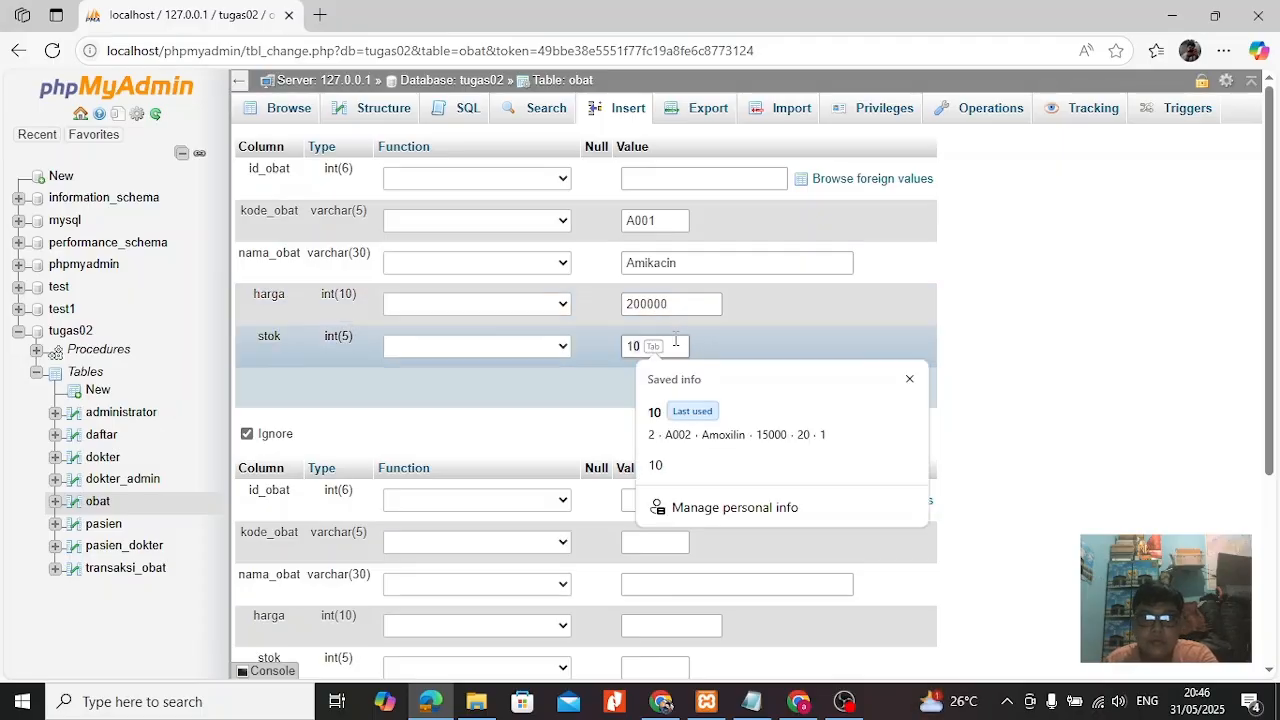
key("Tab")
left_click(893, 391)
mouse_move(535, 415)
left_mouse_down()
mouse_move(684, 435)
mouse_move(535, 425)
left_mouse_up()
left_click(707, 174)
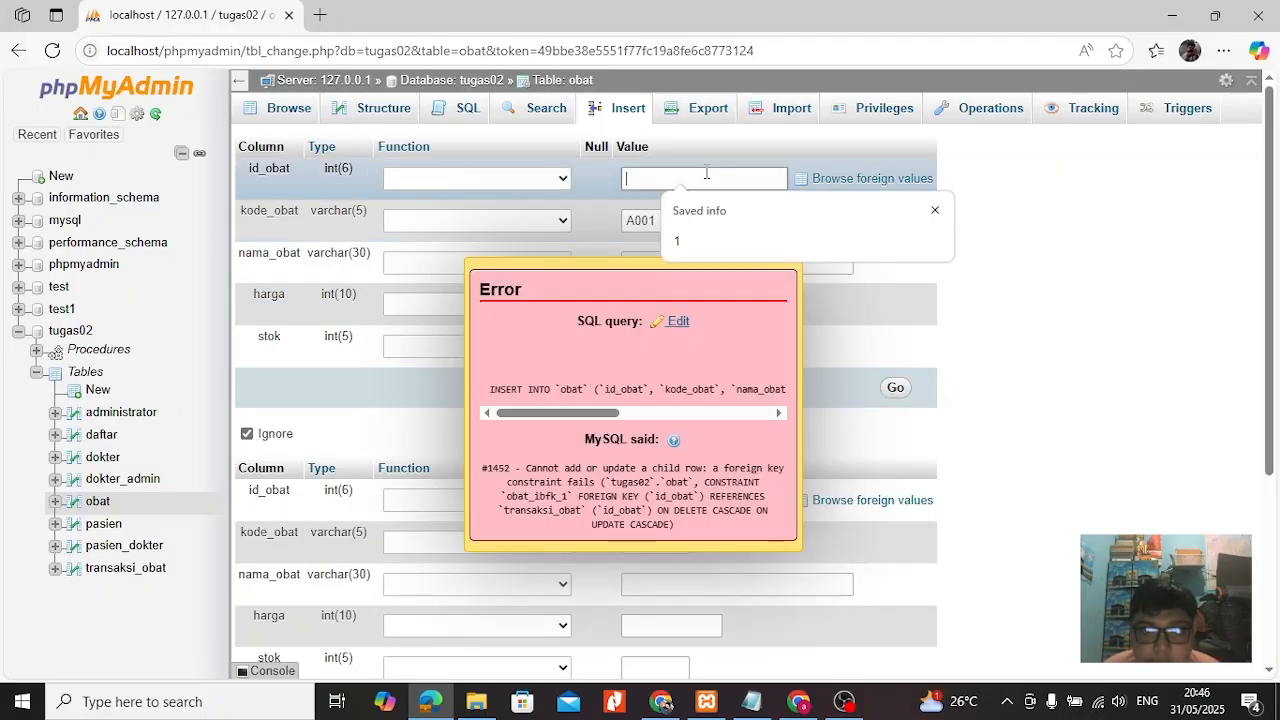
type("10")
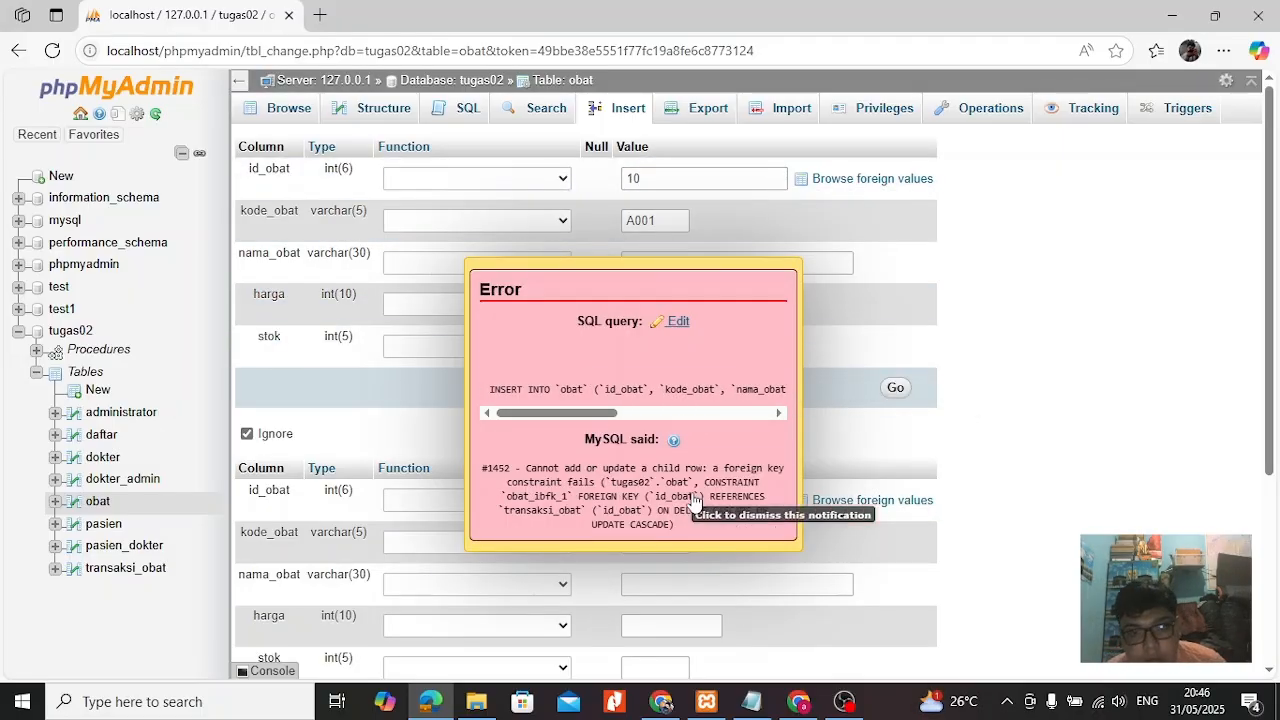
Make id_obat the primary key of the obat table.
left_click(378, 108)
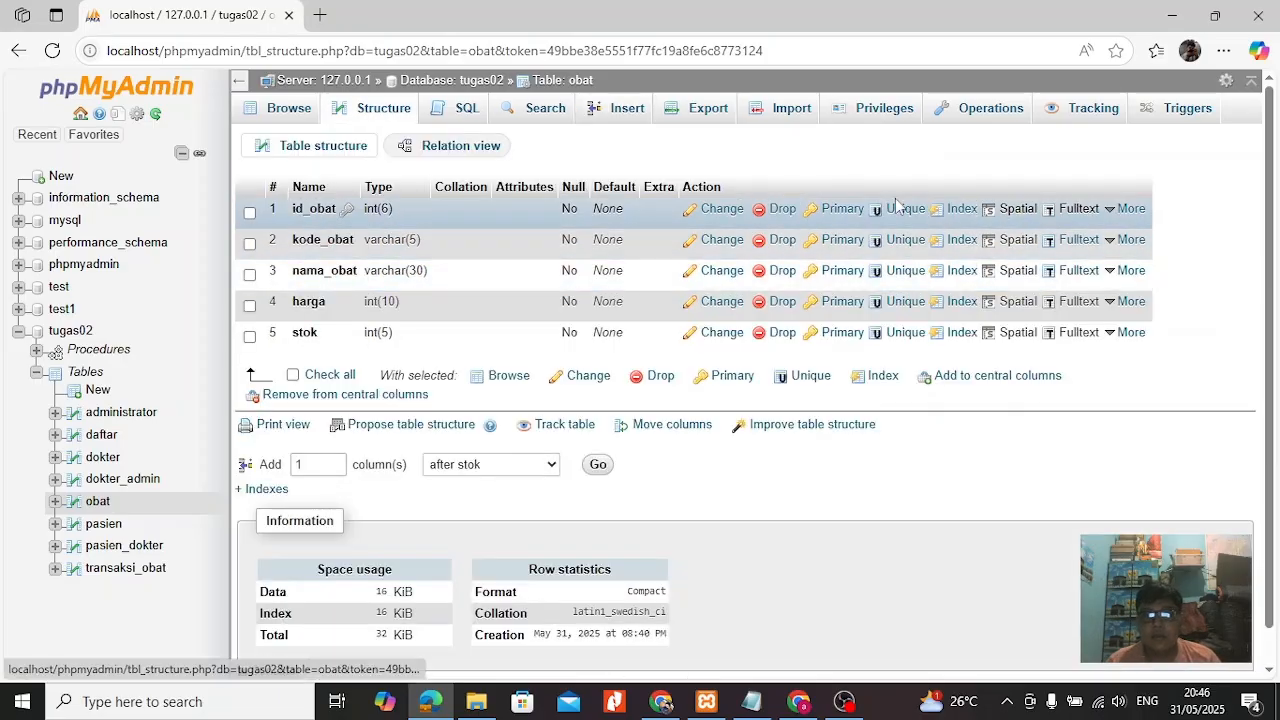
left_click(835, 208)
key("Return")
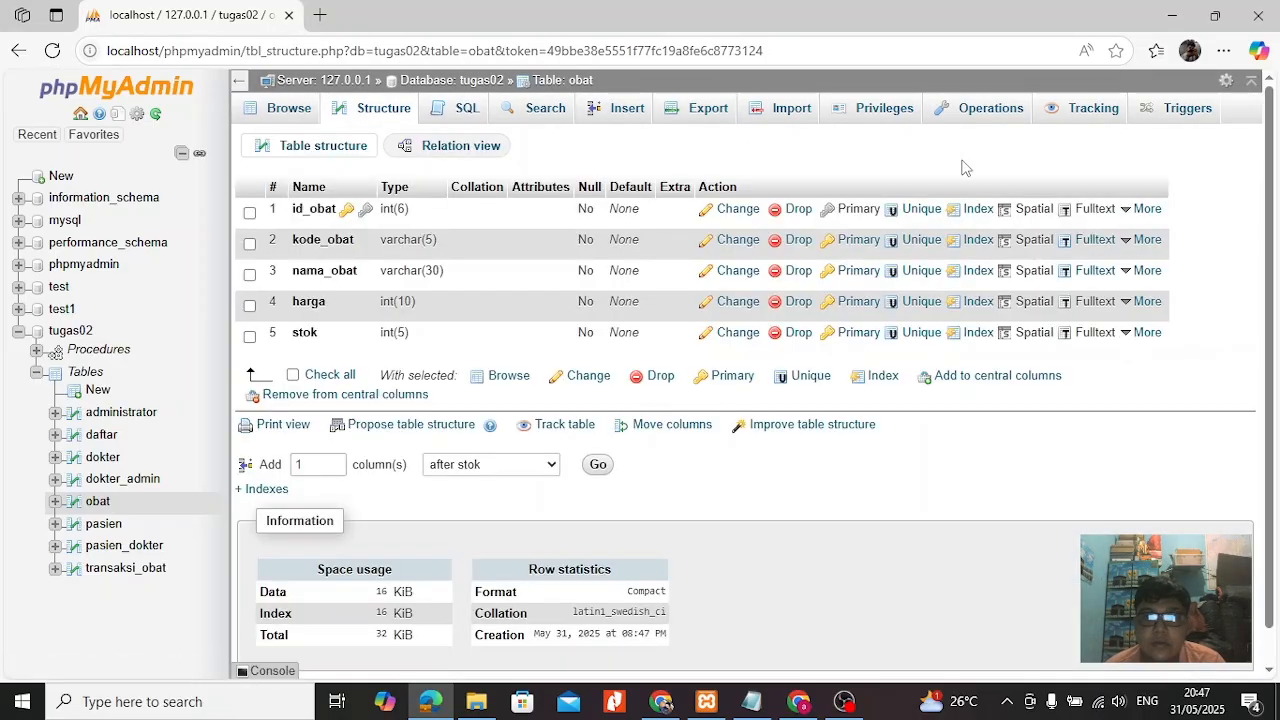
Try to insert the saved Amikacin record into obat with id_obat 1 and kode_obat A001.
left_click(618, 114)
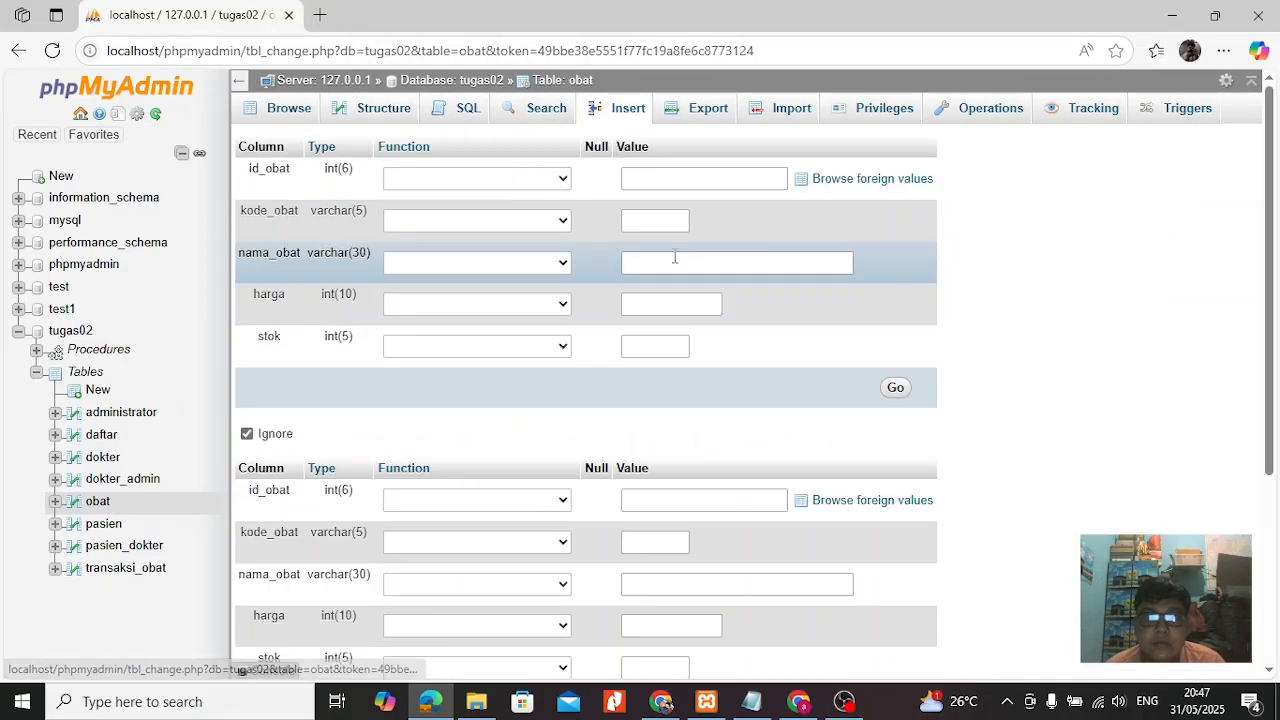
left_click(668, 182)
left_click(679, 240)
left_click(662, 222)
left_click(678, 287)
left_click(896, 390)
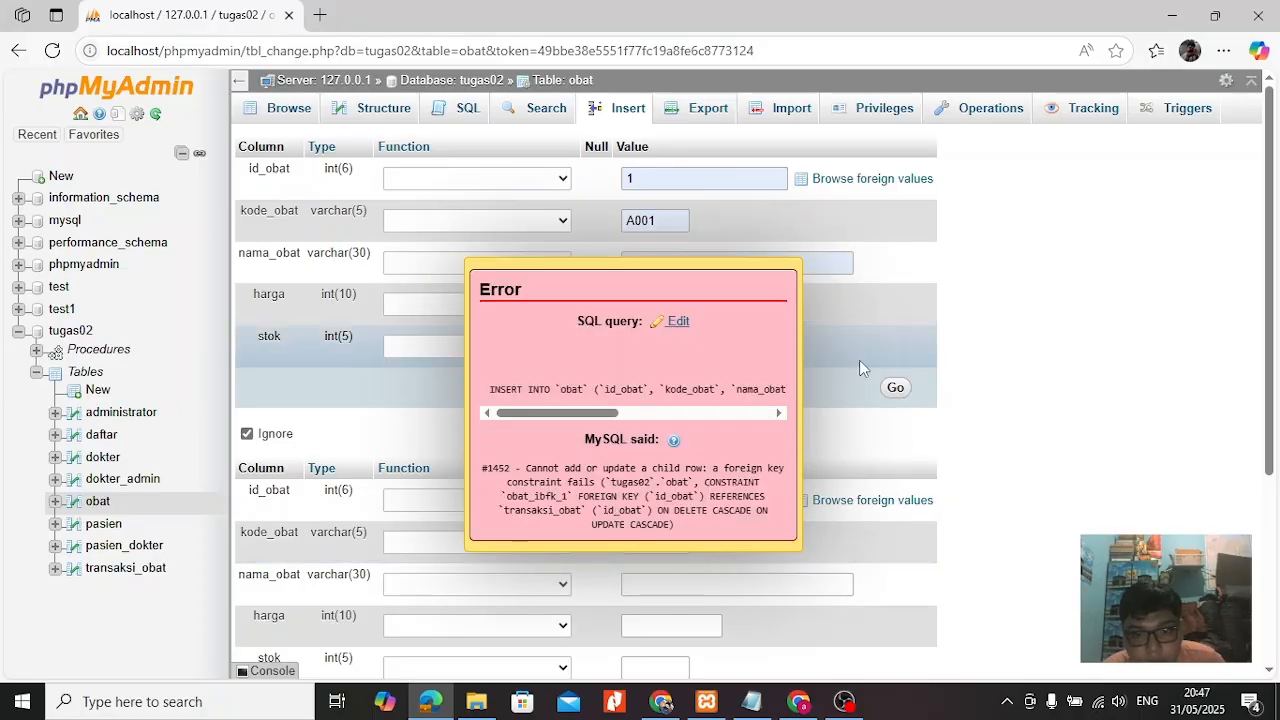
Add indexes to the kode_obat, nama_obat, harga and stok columns of the obat table.
left_click(370, 108)
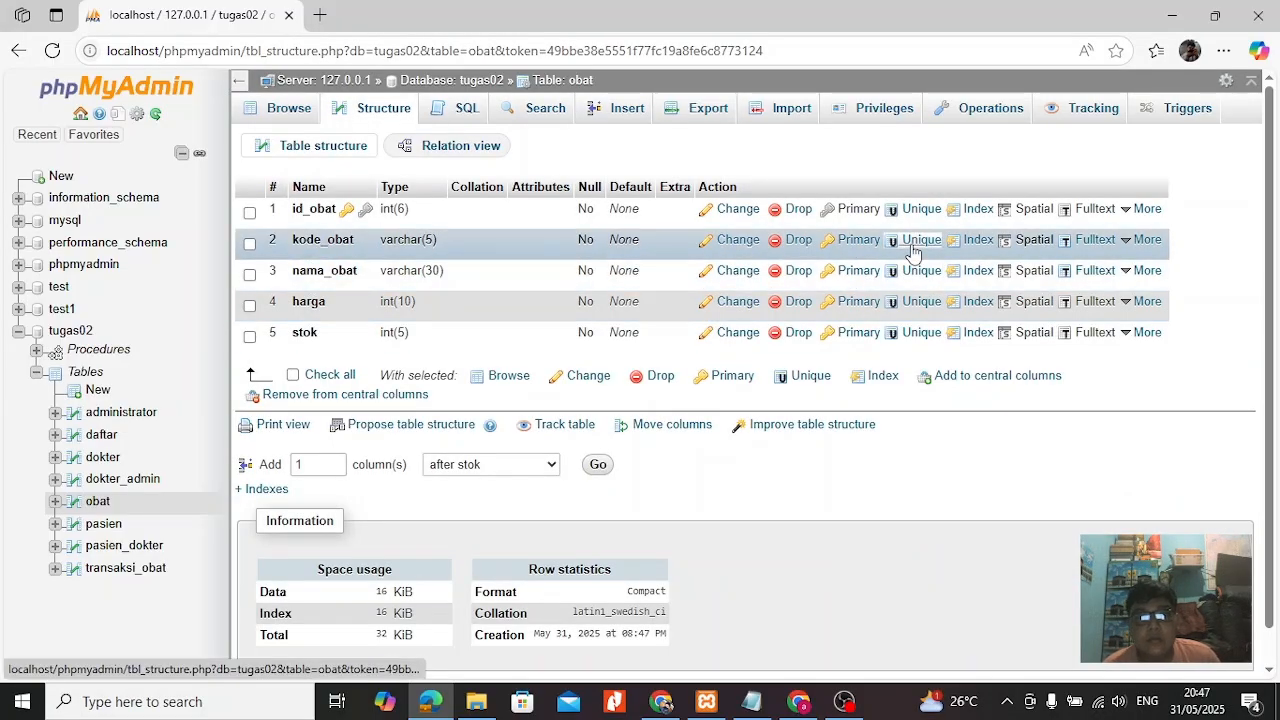
left_click(978, 239)
left_click(660, 420)
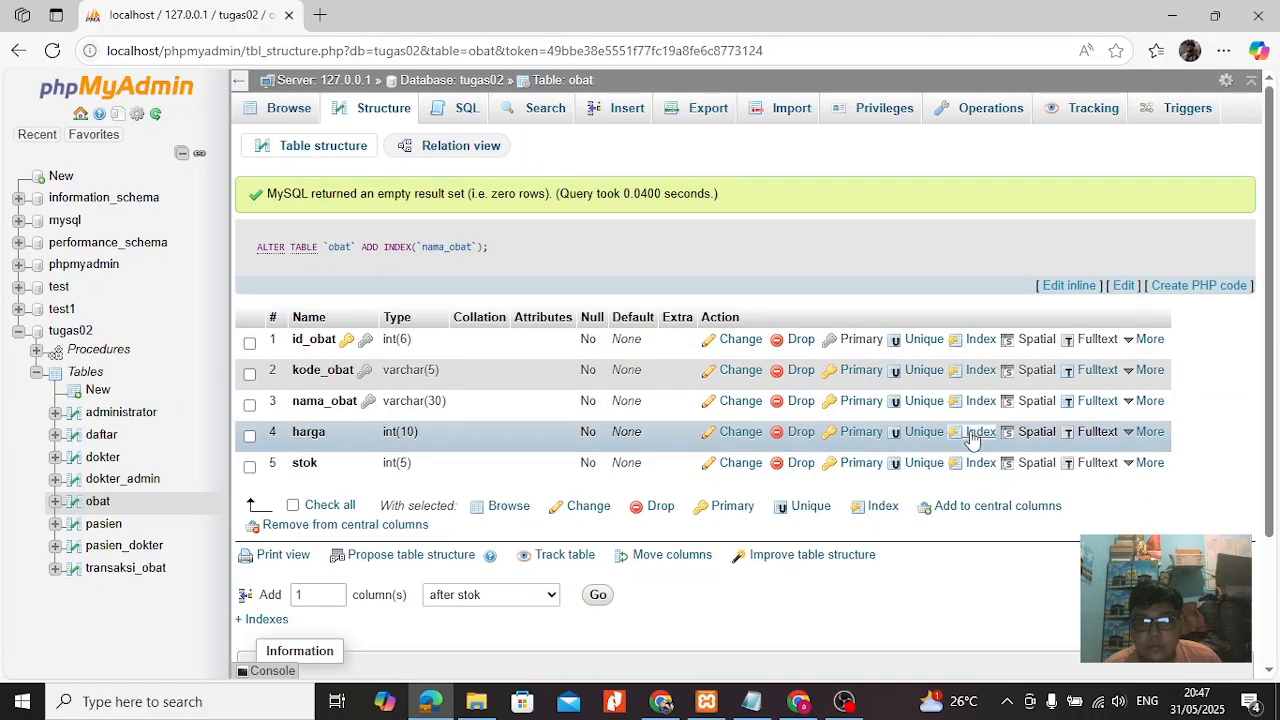
left_click(978, 431)
left_click(645, 420)
left_click(978, 462)
left_click(632, 420)
Insert a row into obat with id_obat 1, kode_obat A001, nama_obat Amikacin, harga 200000 and stok 10, opening its query for editing.
left_click(470, 112)
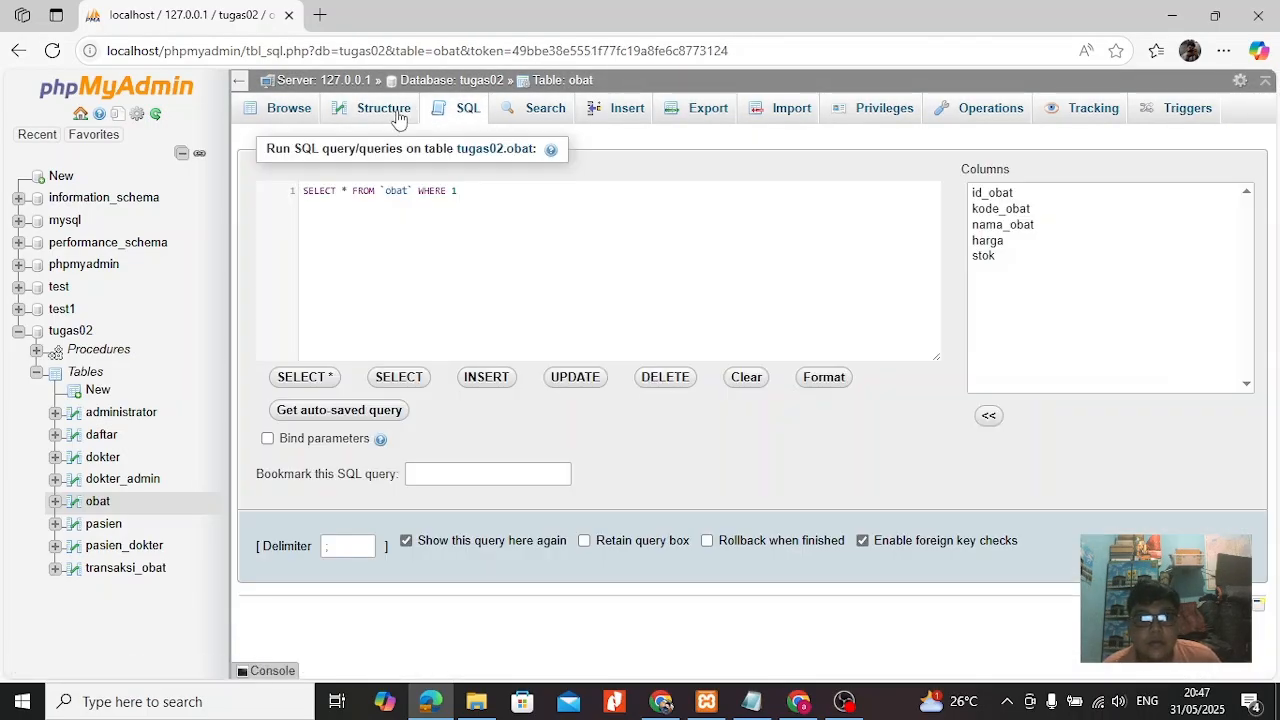
left_click(400, 118)
left_click(620, 110)
left_click(690, 179)
left_click(668, 205)
left_click(892, 387)
left_click_drag(578, 413, 518, 426)
left_click(661, 323)
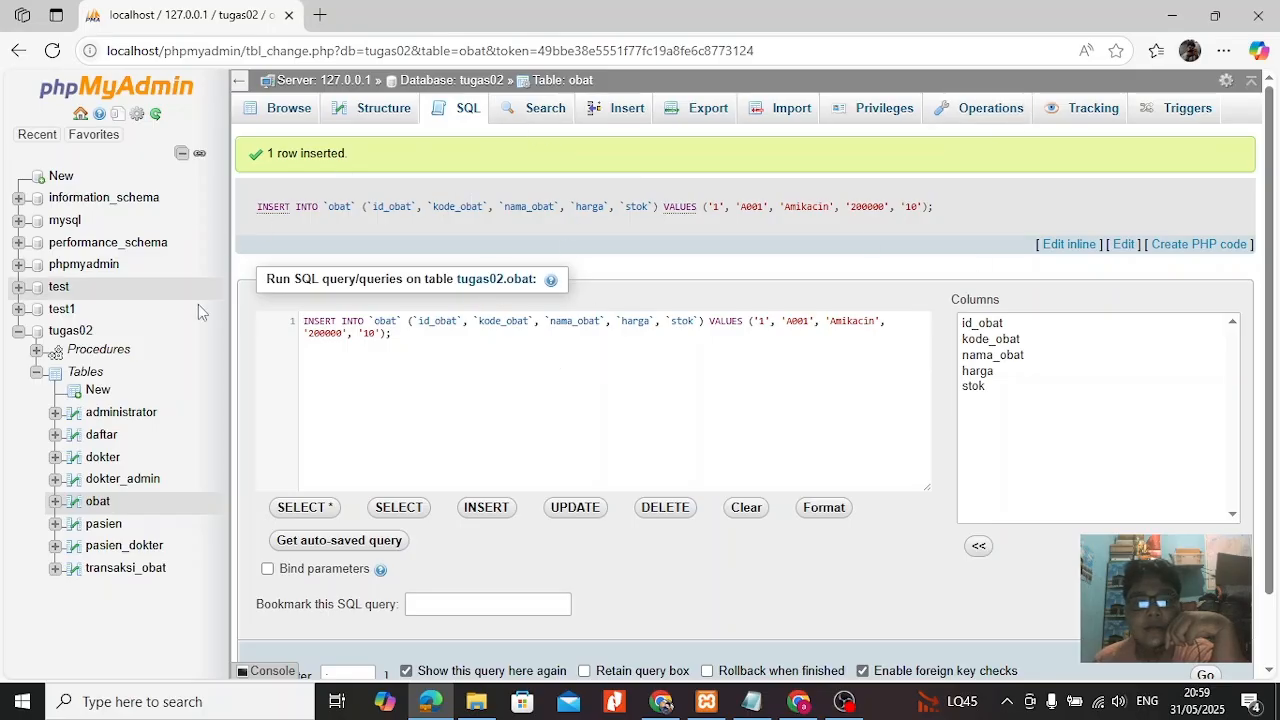
Examine the relations among the tugas02 tables in the Designer, and return to the database's table list.
left_click(72, 331)
mouse_move(1165, 110)
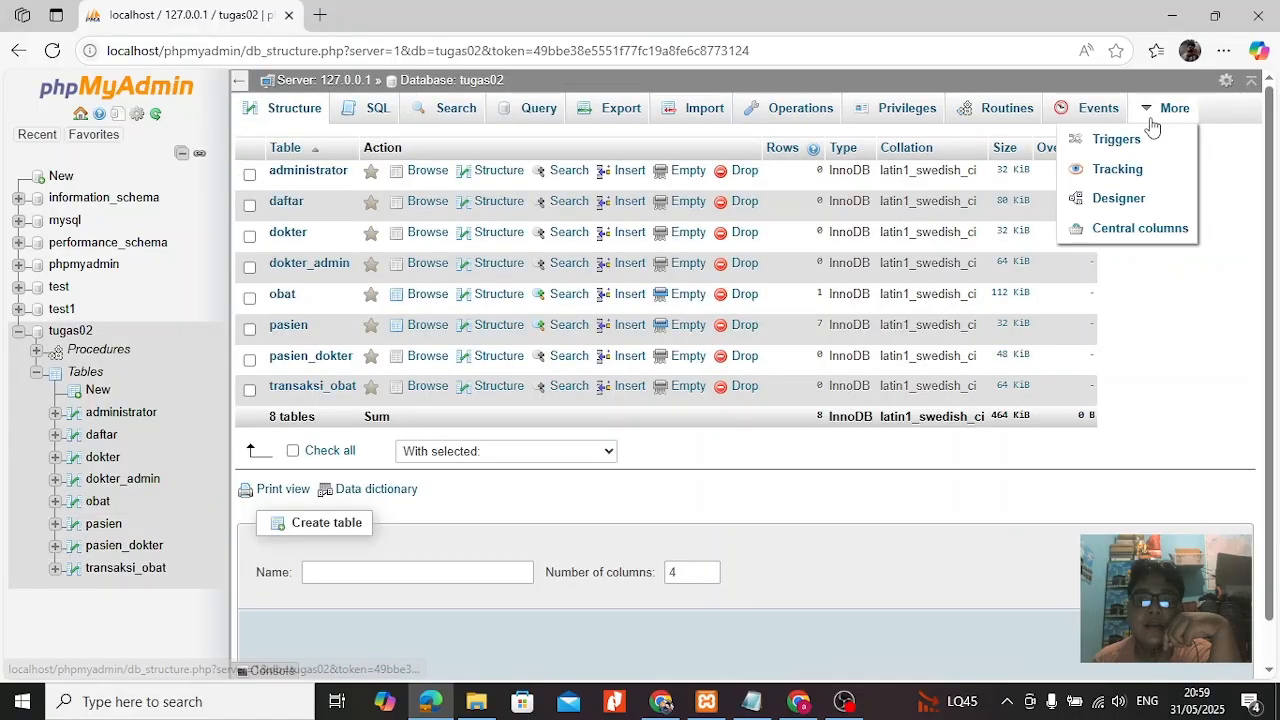
left_click(1124, 206)
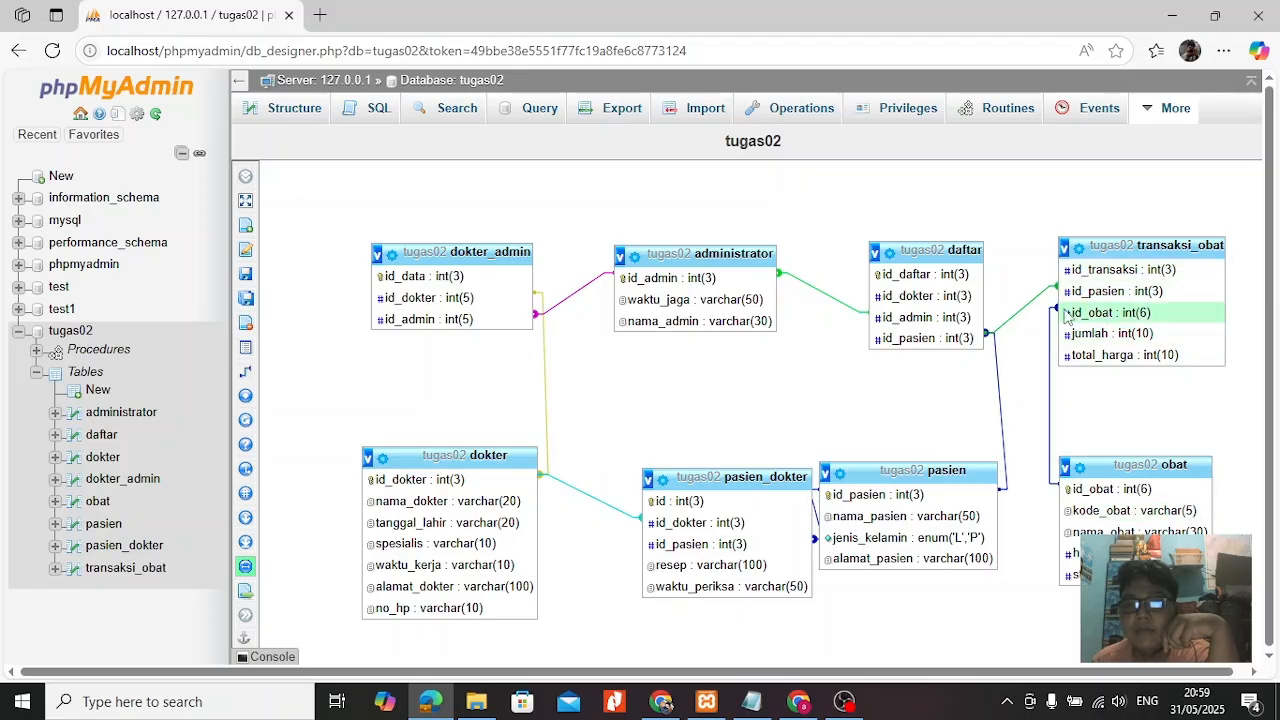
mouse_move(237, 364)
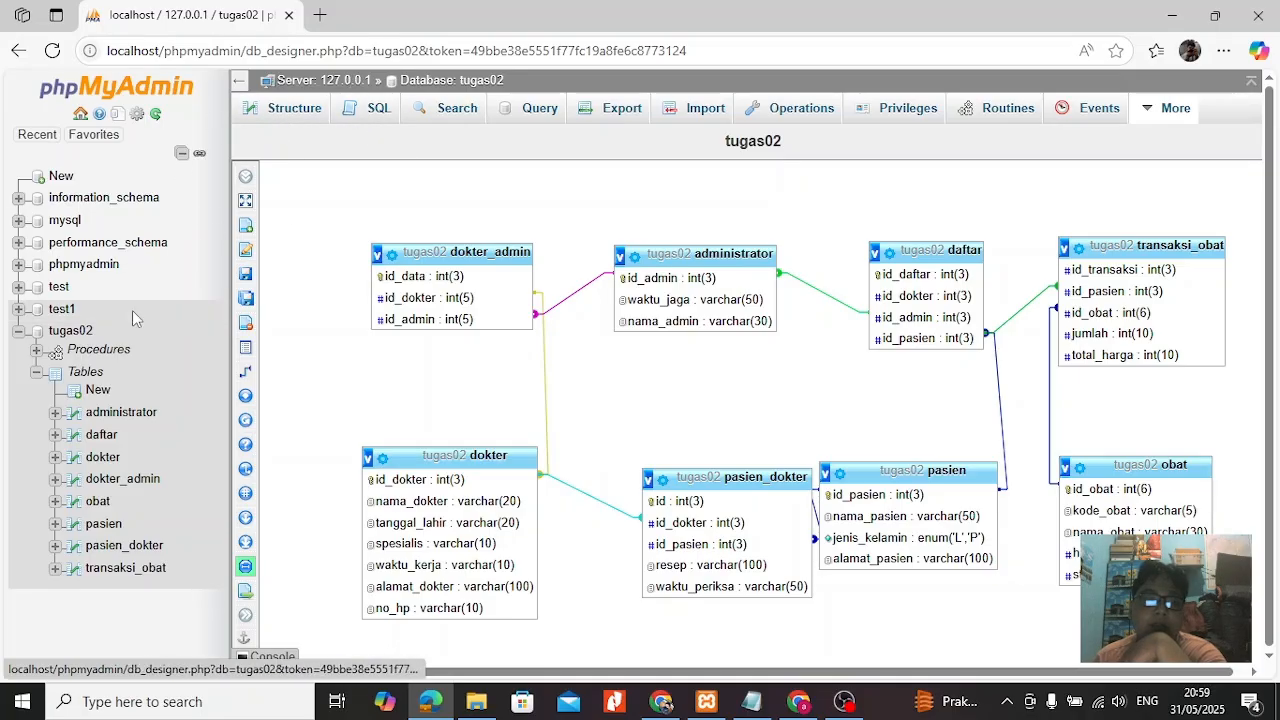
left_click(83, 340)
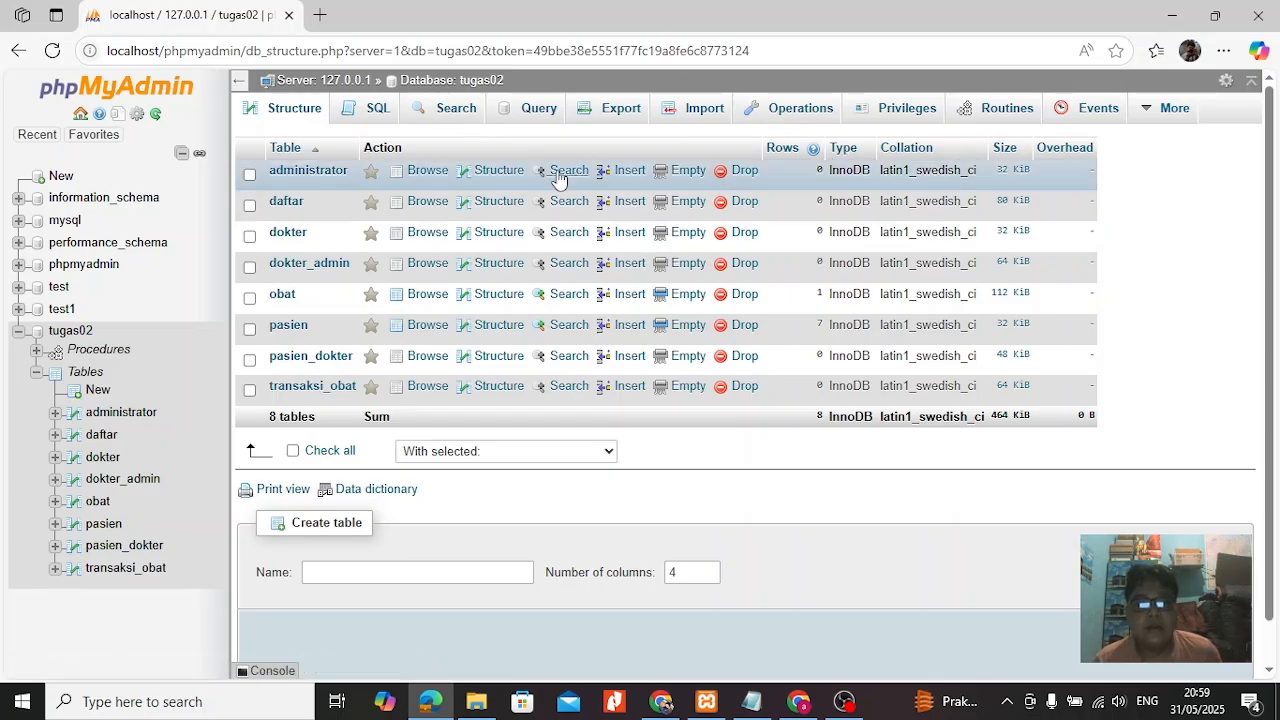
Start a new record in obat's second insertion block with id_obat 2 and kode_obat A002.
left_click(101, 505)
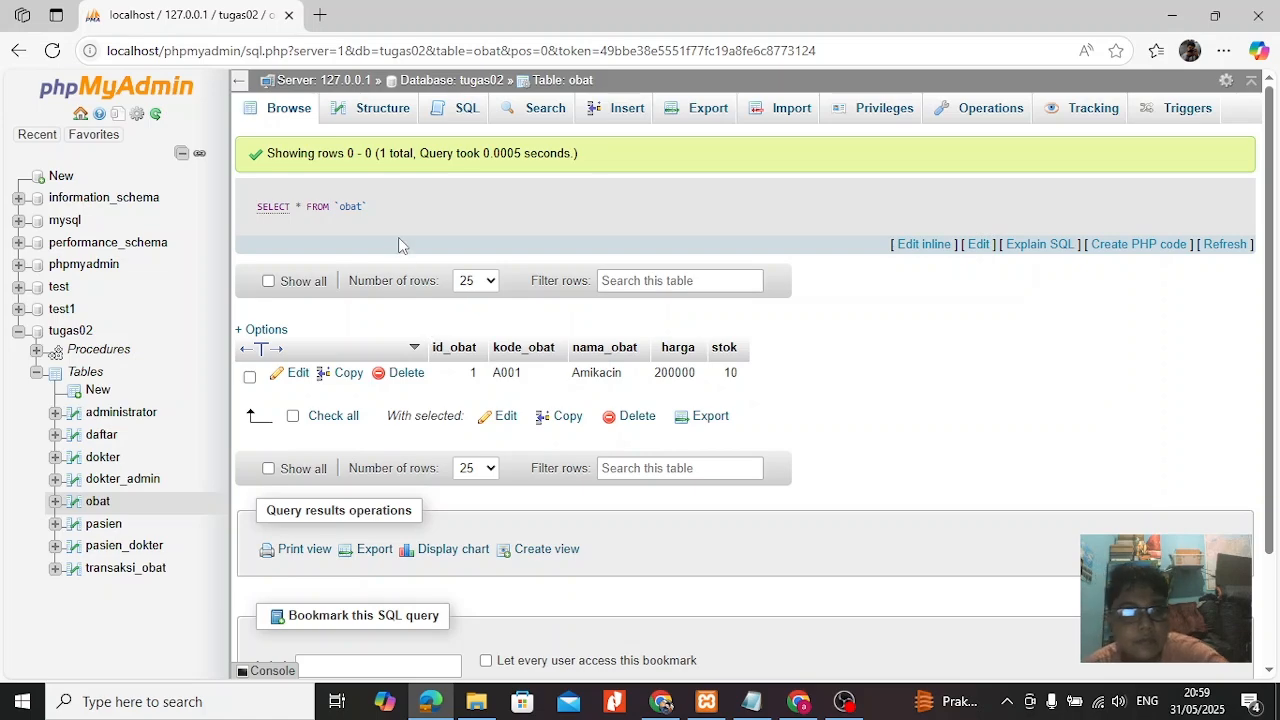
left_click(597, 111)
left_click(629, 181)
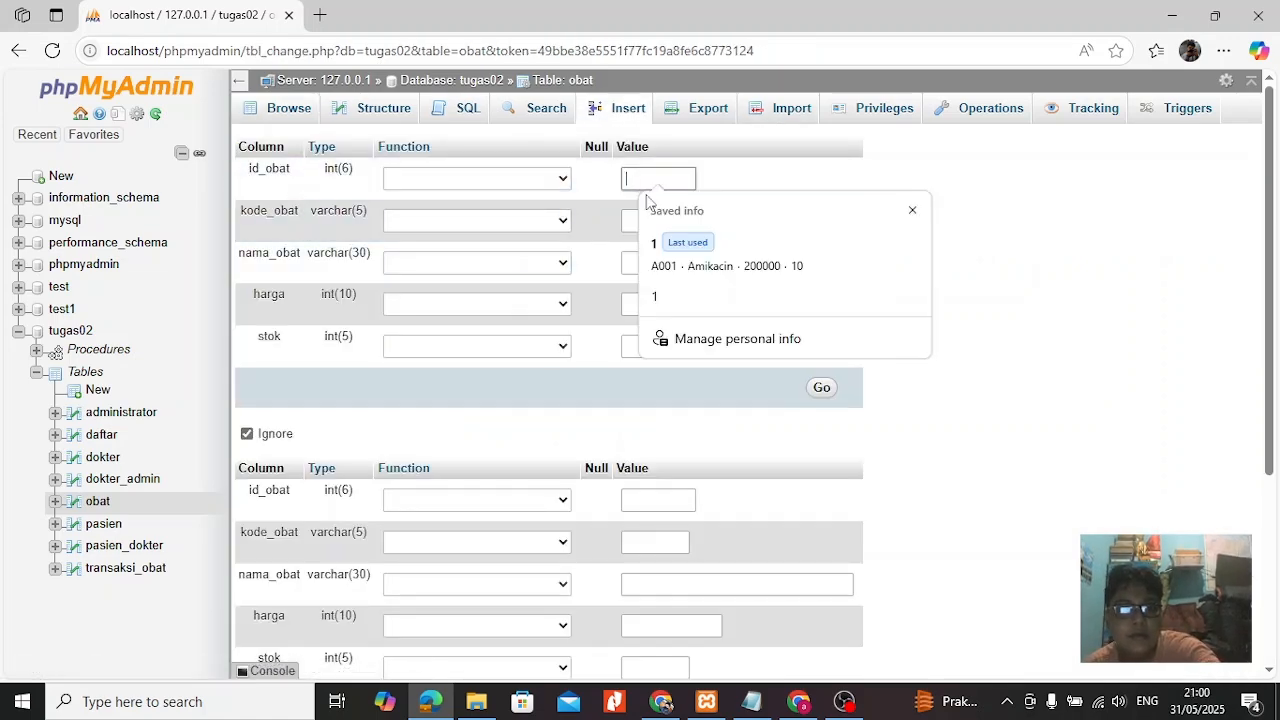
left_click(648, 500)
left_click(656, 563)
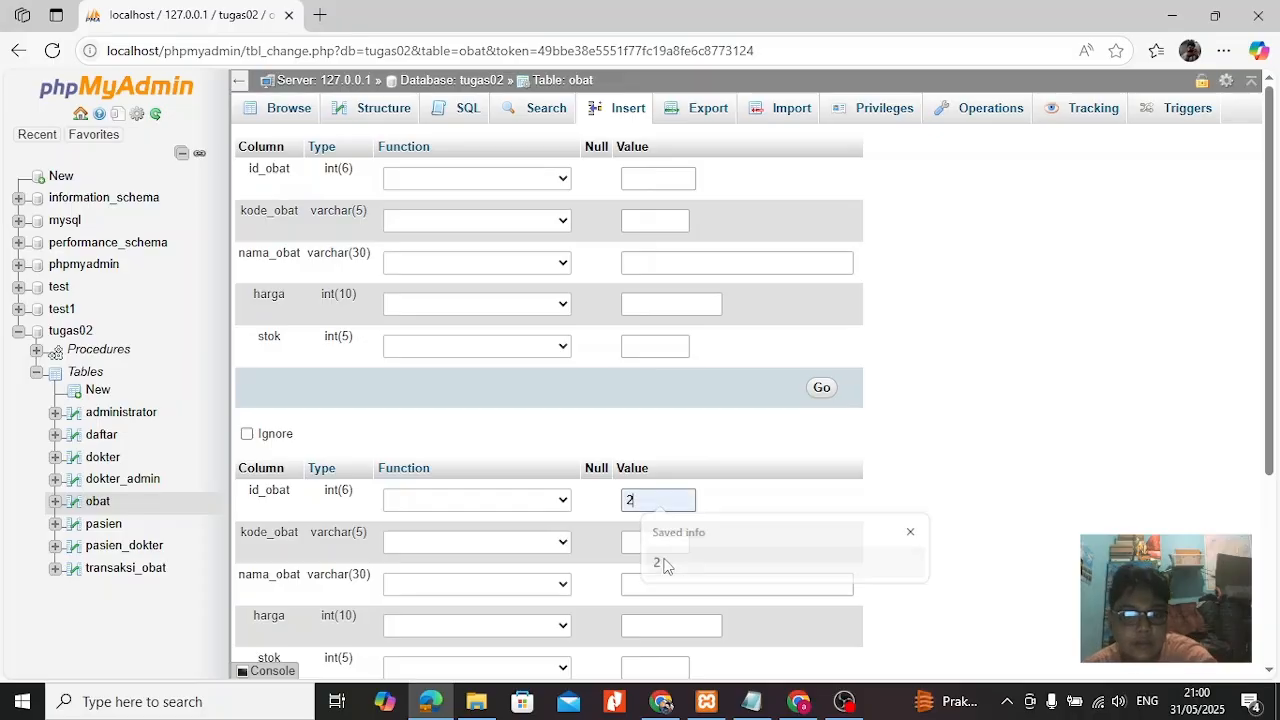
left_click(651, 540)
left_click(662, 604)
Complete the second insertion block with nama_obat Amoxilin, harga 15000 and stok 20, and insert the rows.
left_click(653, 585)
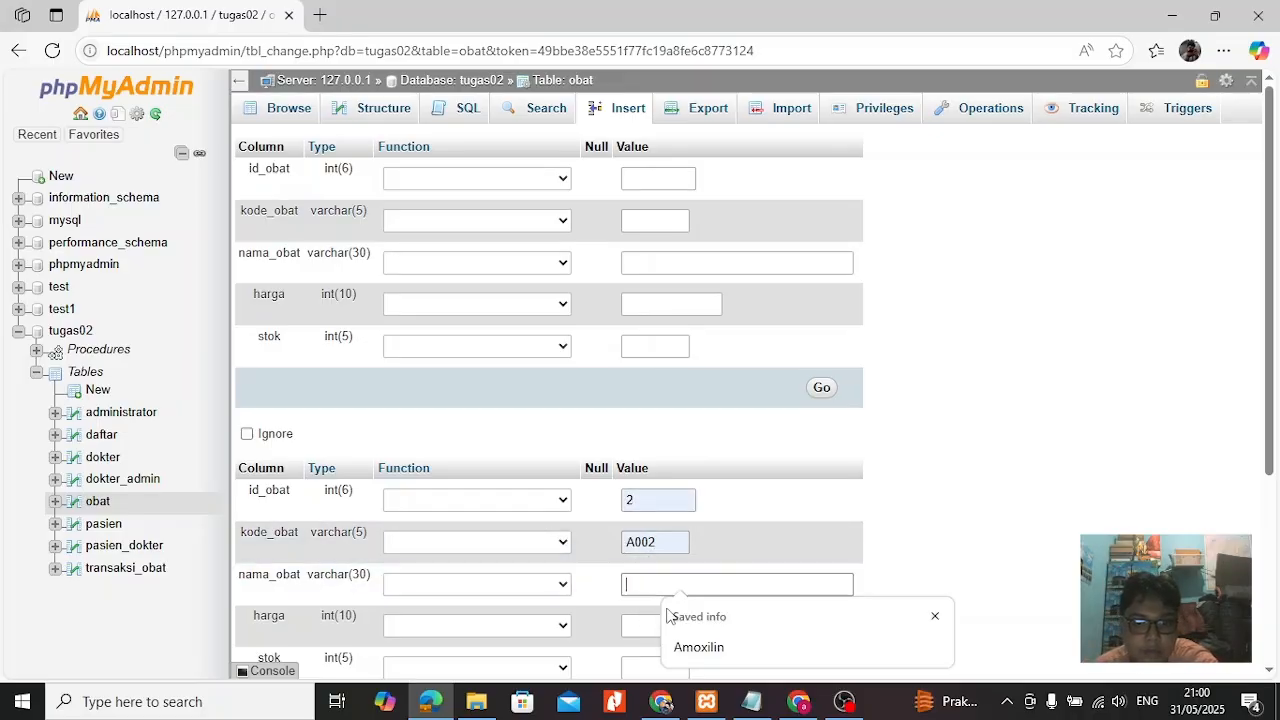
left_click(678, 646)
left_click(644, 628)
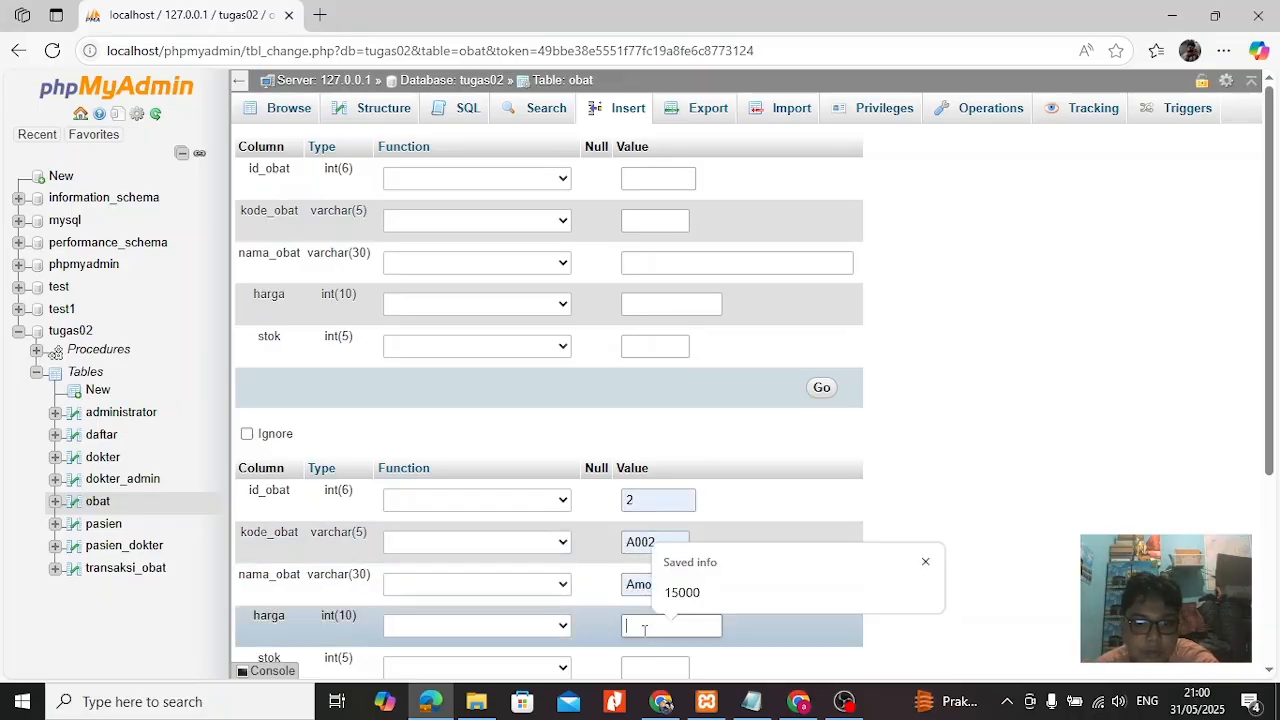
left_click(692, 598)
scroll(670, 598, "down", 1)
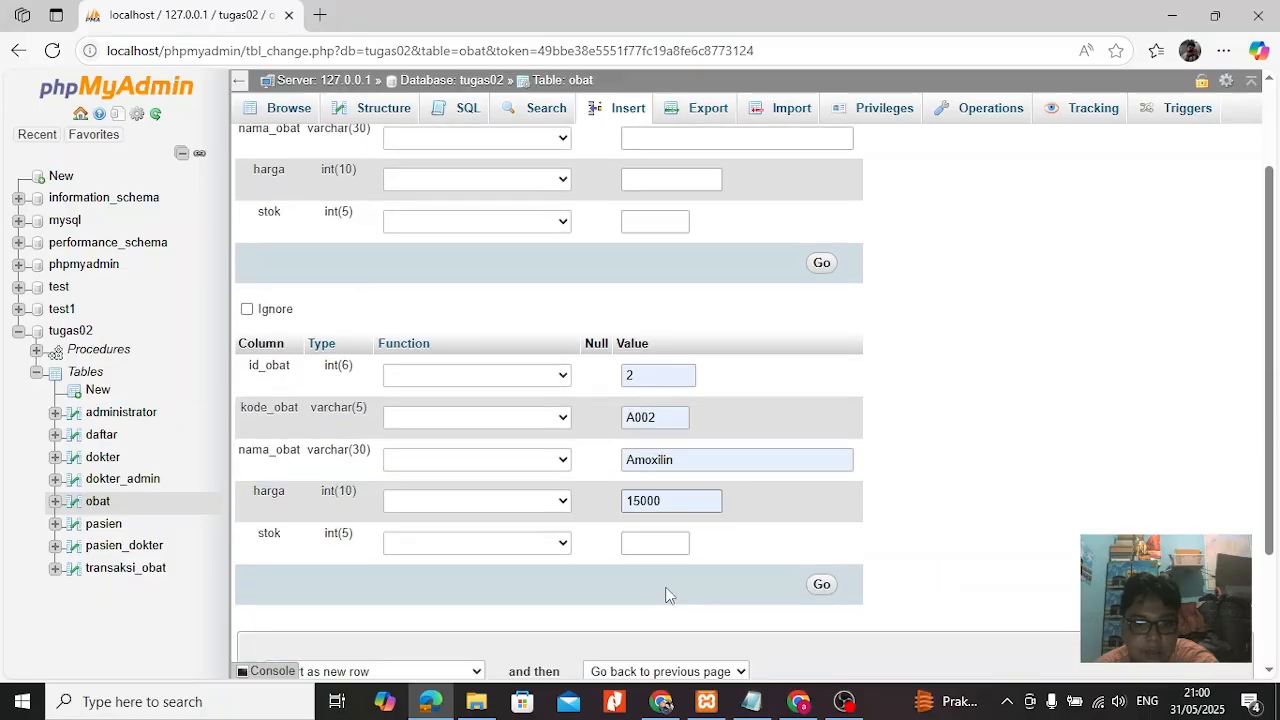
left_click(660, 543)
left_click(656, 607)
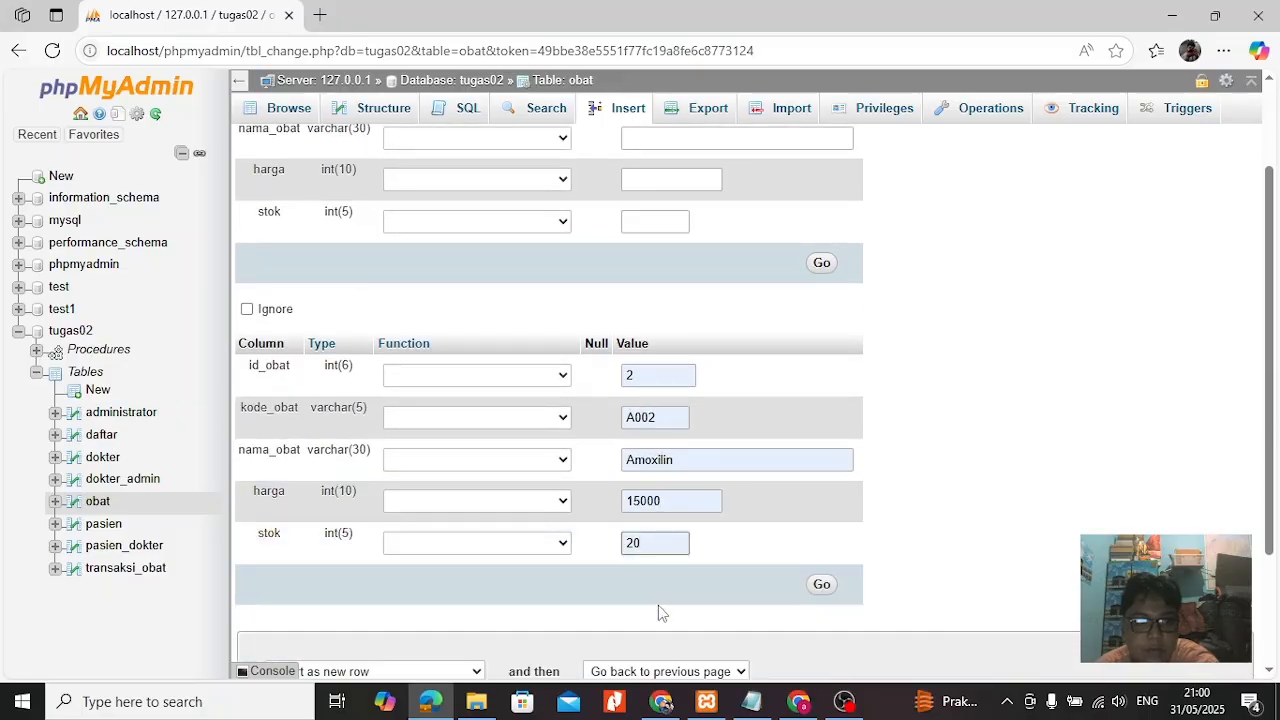
left_click(822, 587)
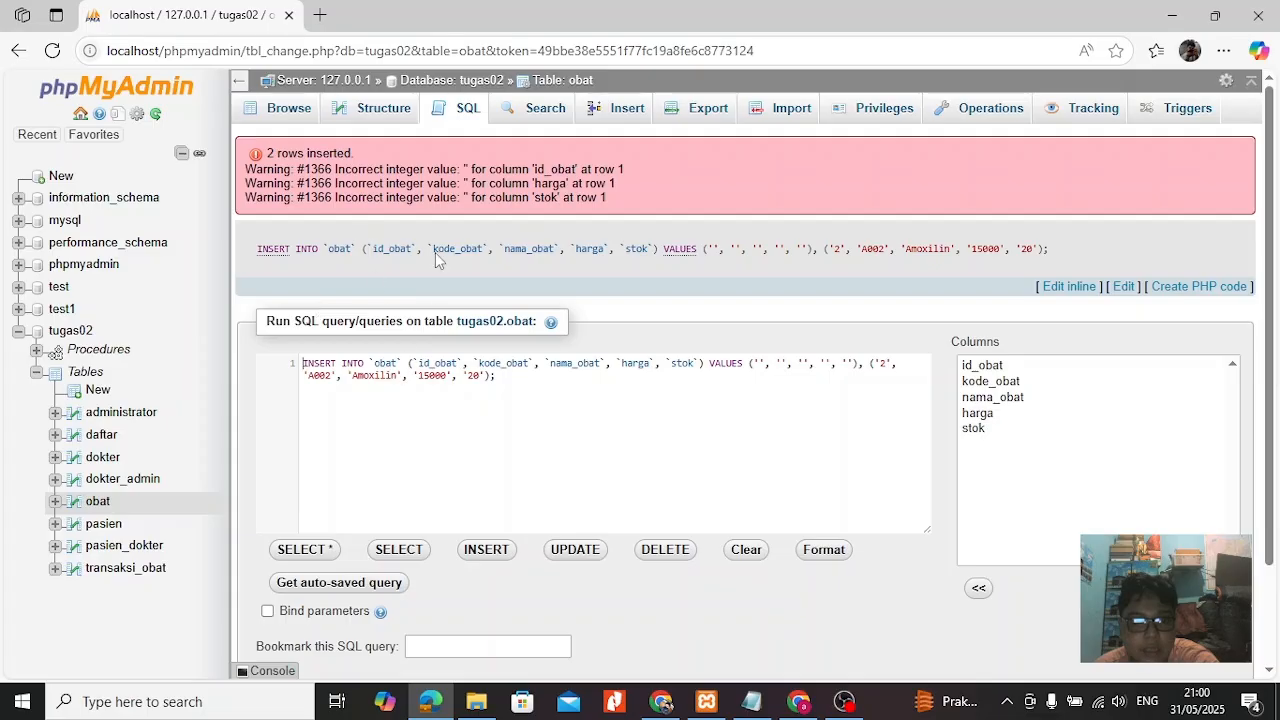
Try to run the same INSERT query for the blank row and the Amoxilin record on obat again.
scroll(708, 510, "down", 2)
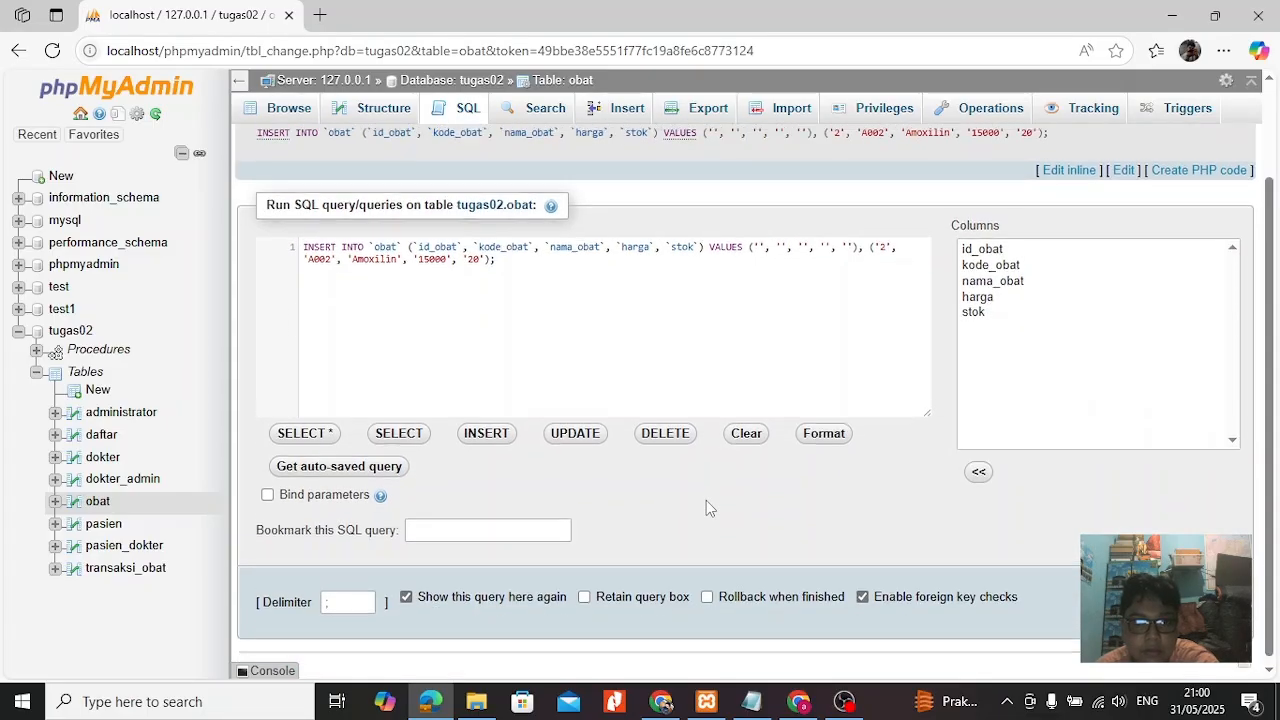
scroll(706, 508, "up", 2)
scroll(706, 508, "down", 2)
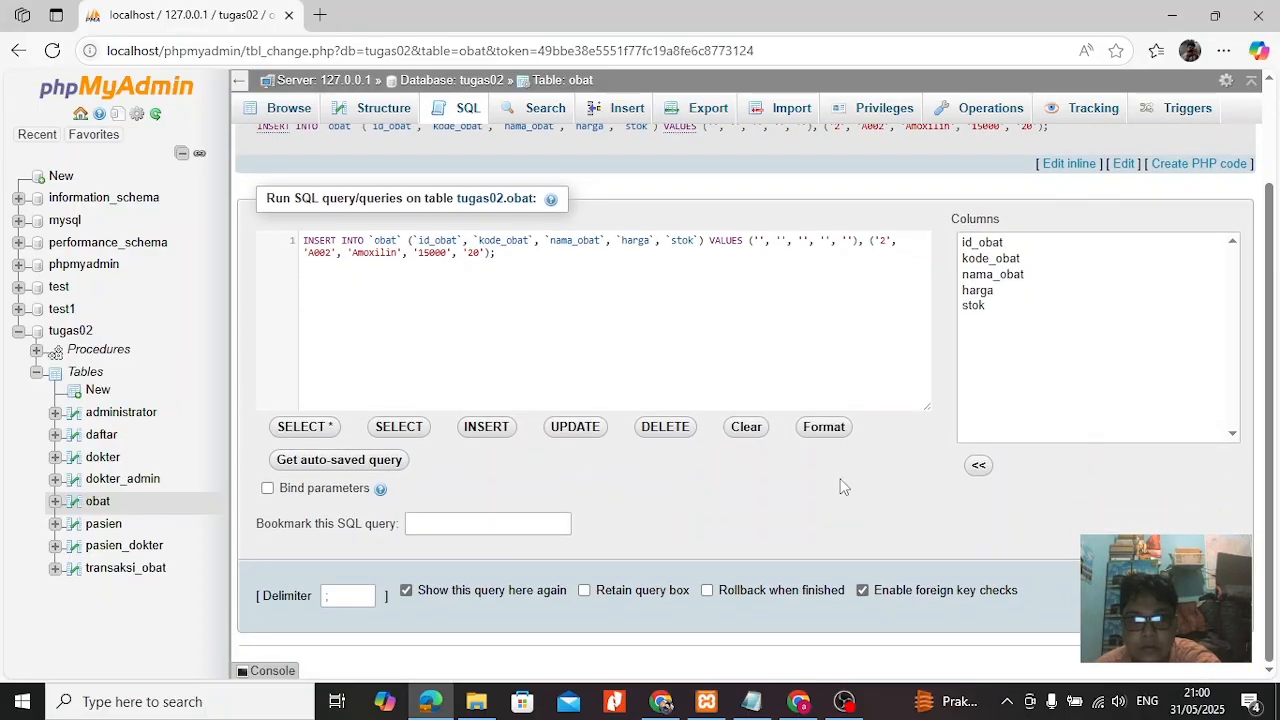
left_click(1226, 593)
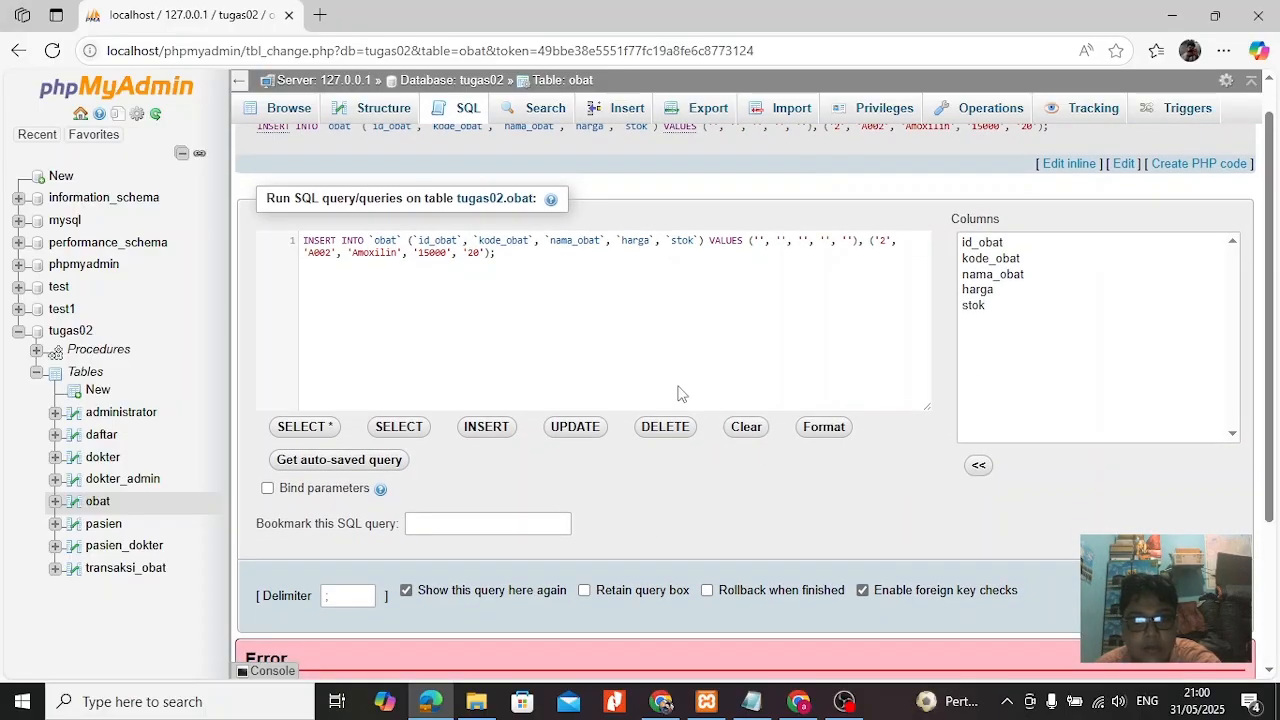
scroll(669, 463, "down", 3)
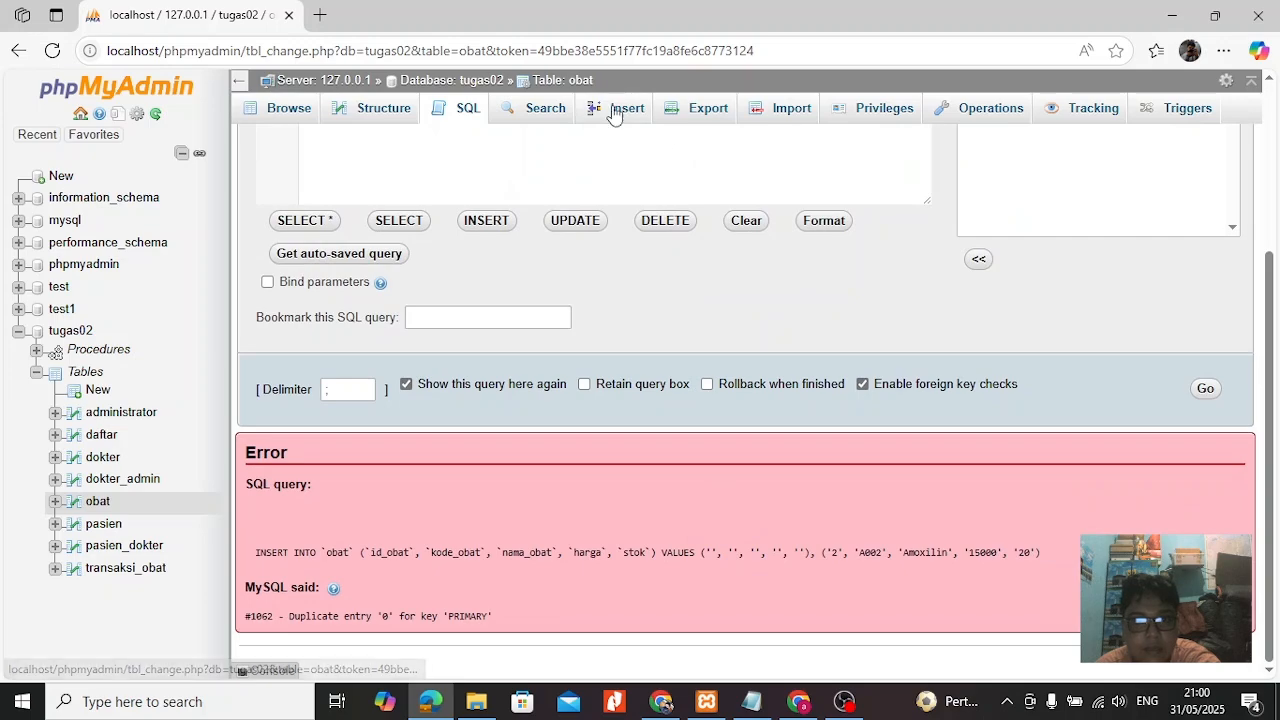
Start a new obat insertion with id_obat 2 and kode_obat A002 in the first record block.
left_click(617, 108)
left_click(659, 178)
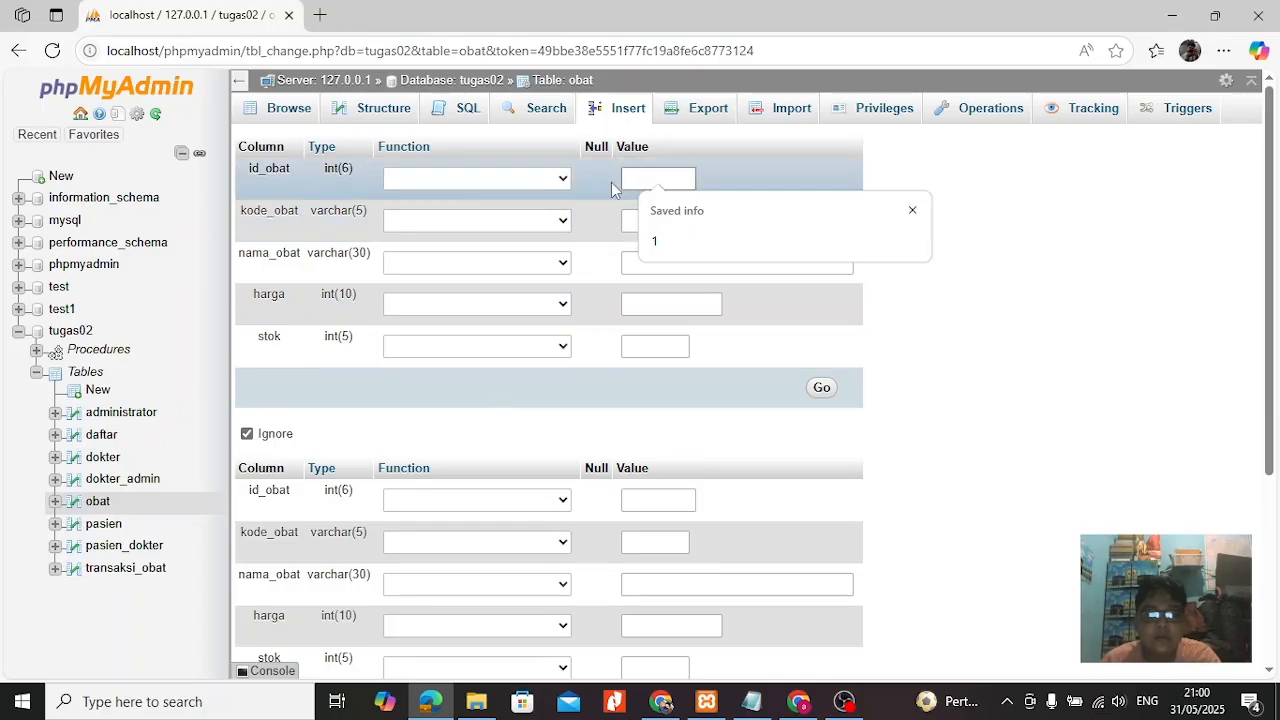
type("2")
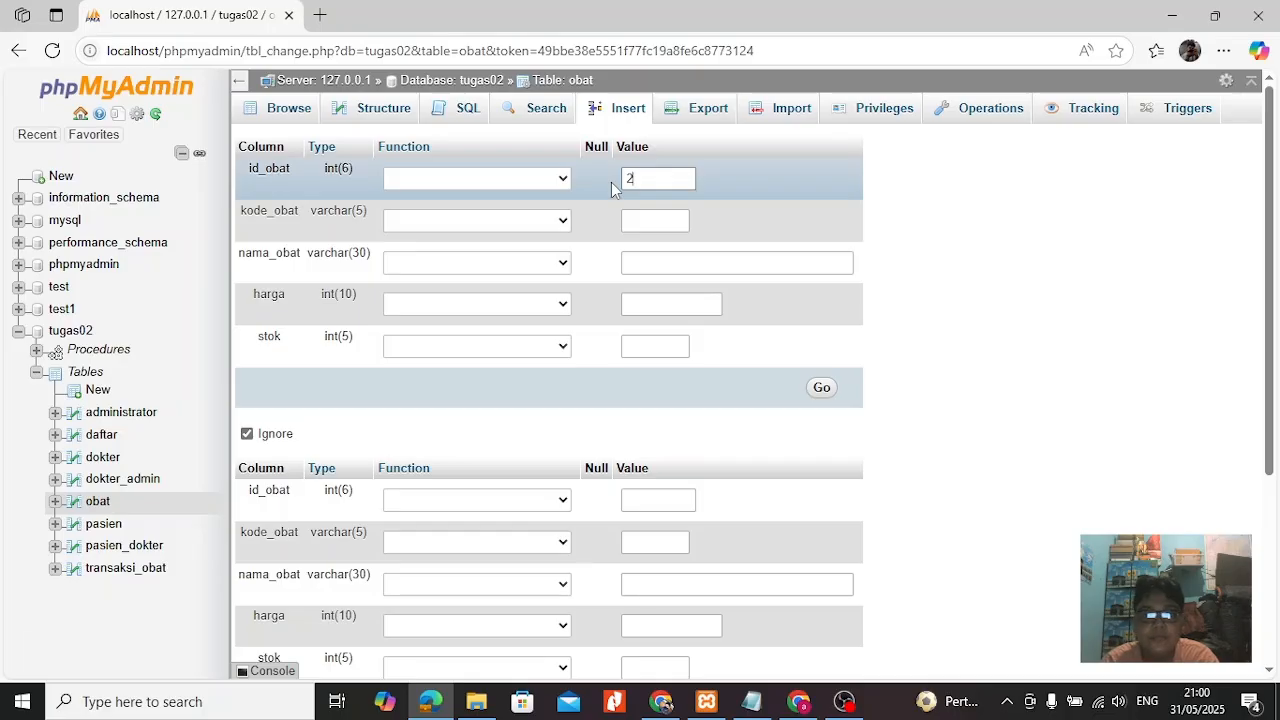
left_click(633, 218)
type("a")
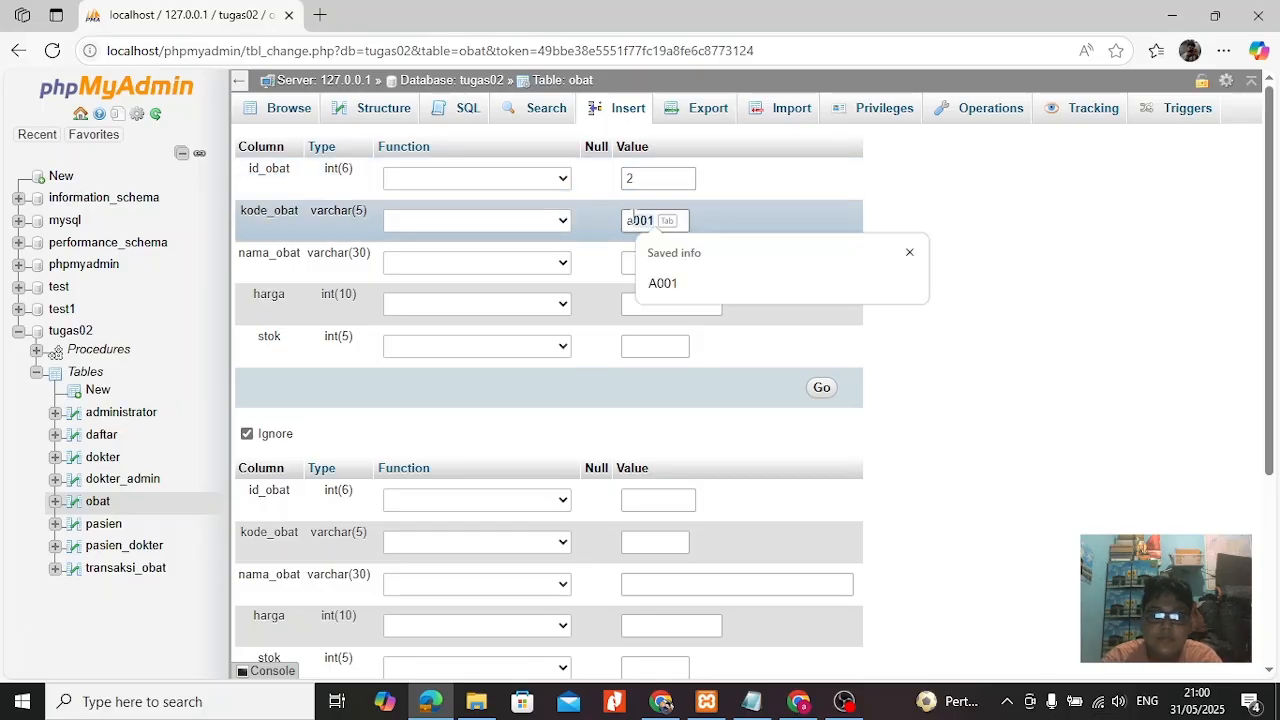
type("0")
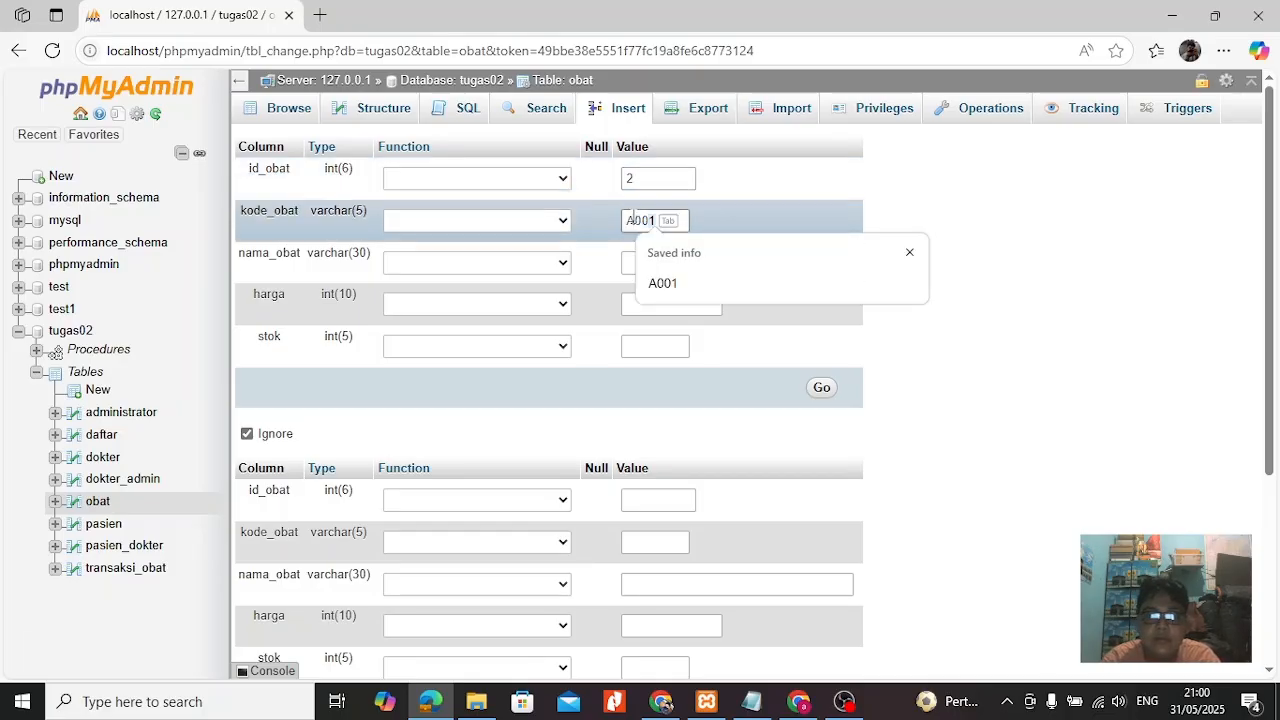
type("02")
Fill the first record block with nama_obat Amoxilin, harga 15000 and stok 20.
left_click(651, 260)
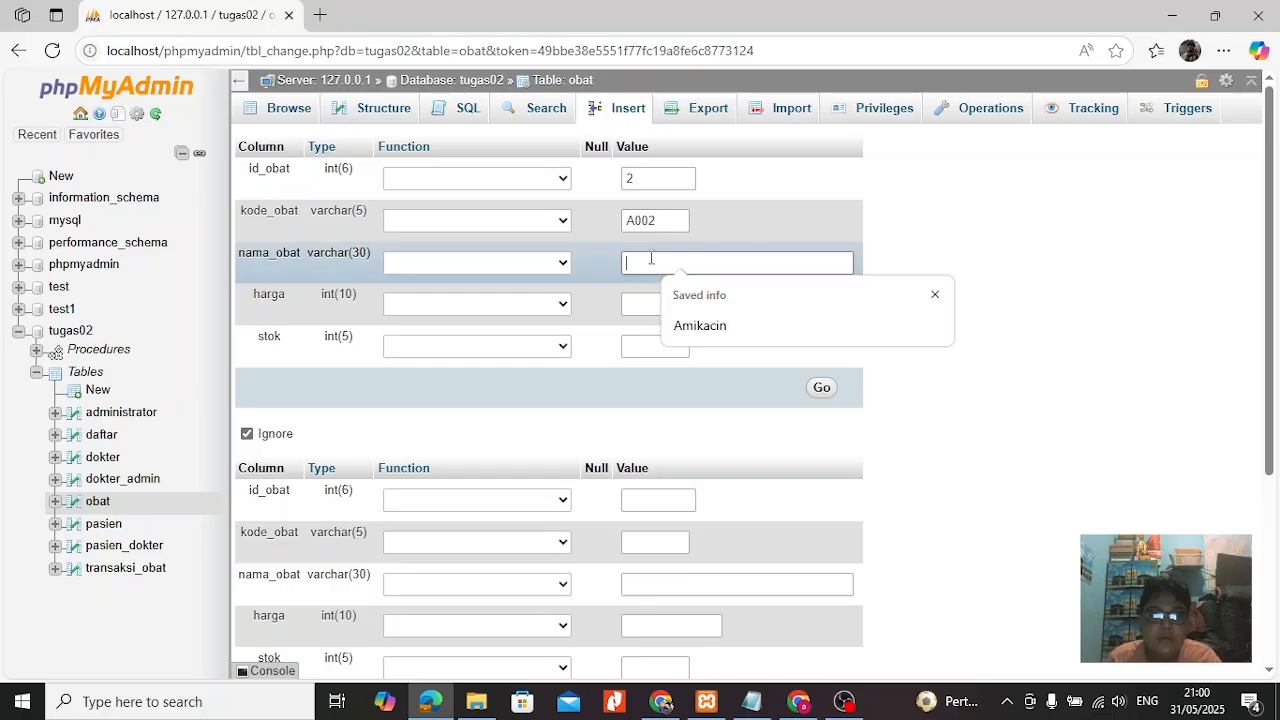
type("Amoxilin")
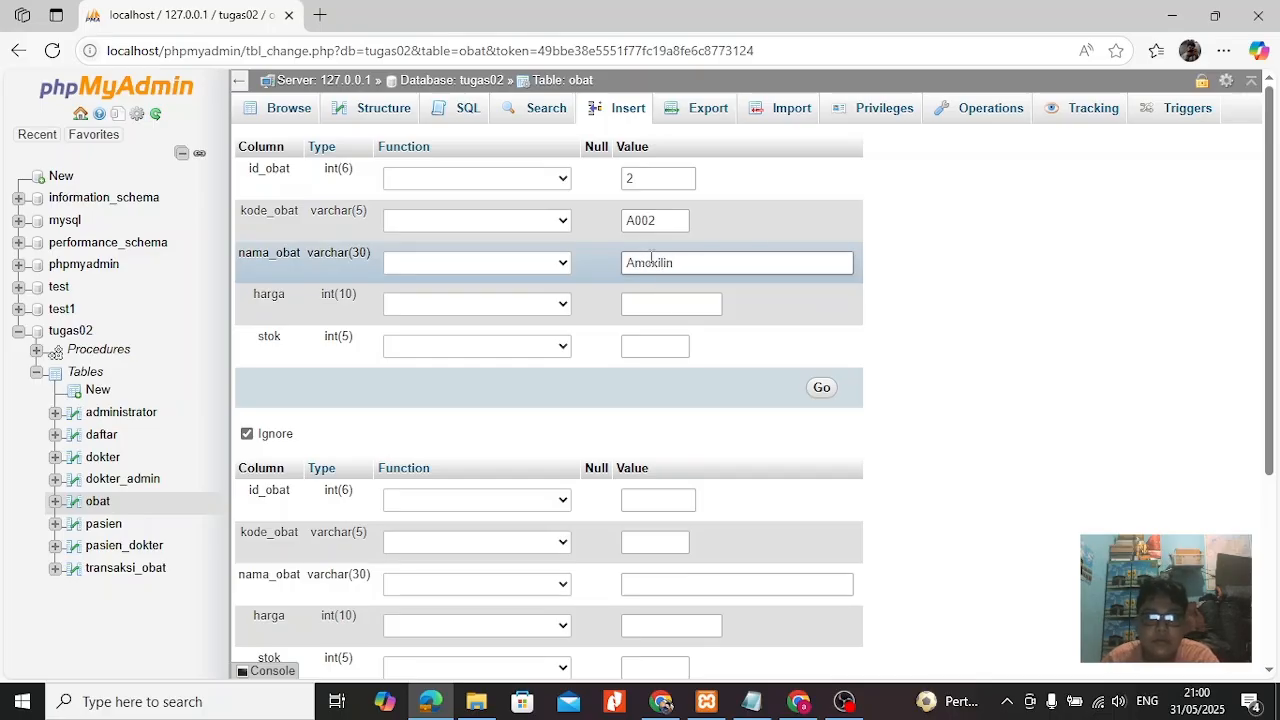
left_click(654, 305)
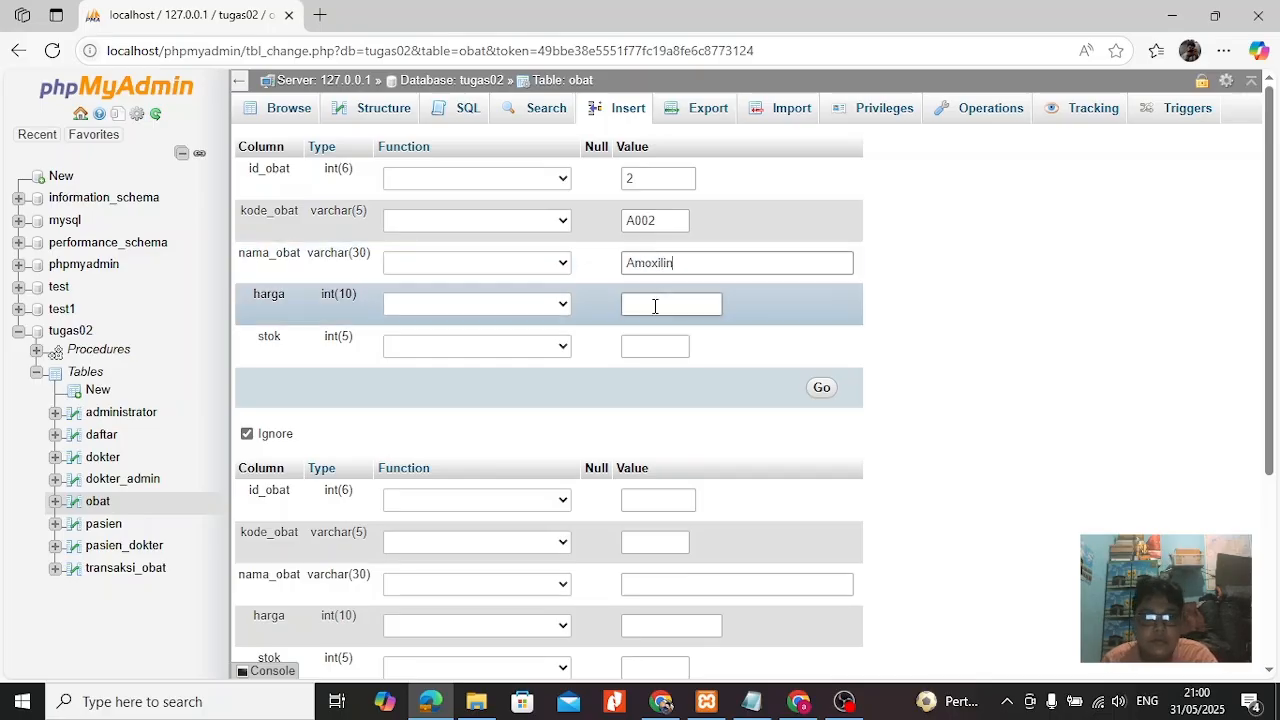
type("15000")
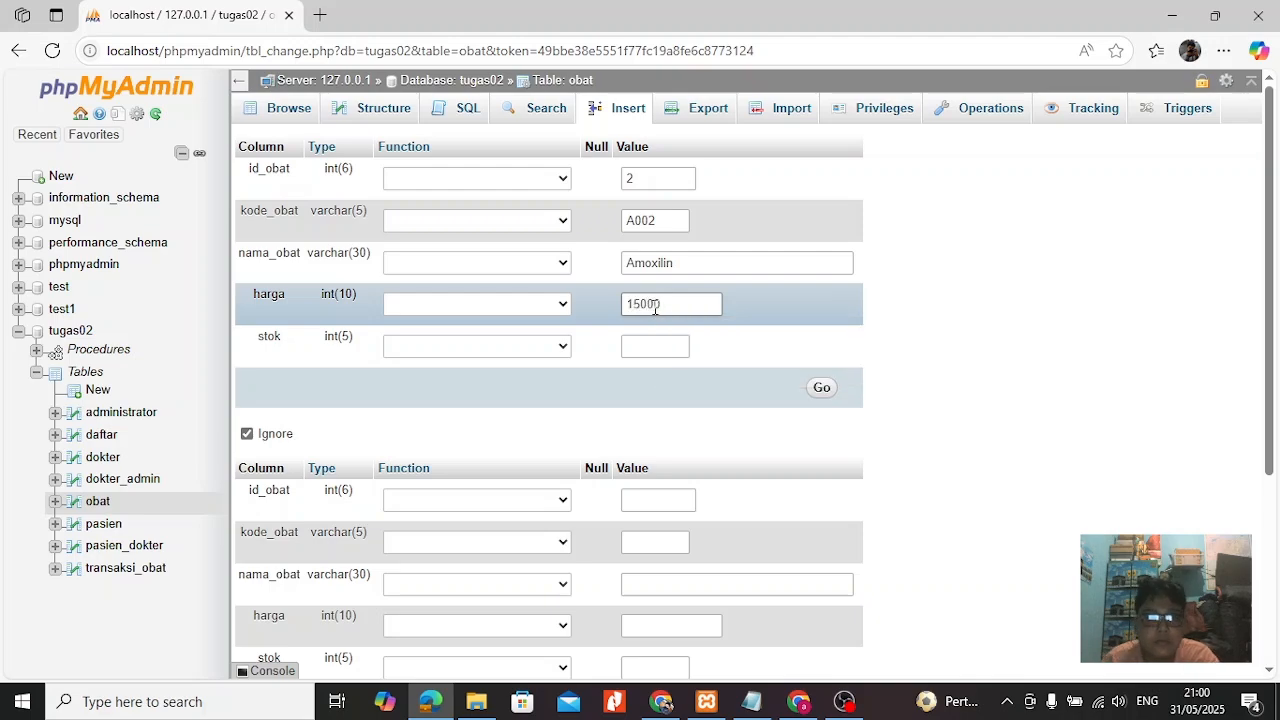
left_click(647, 344)
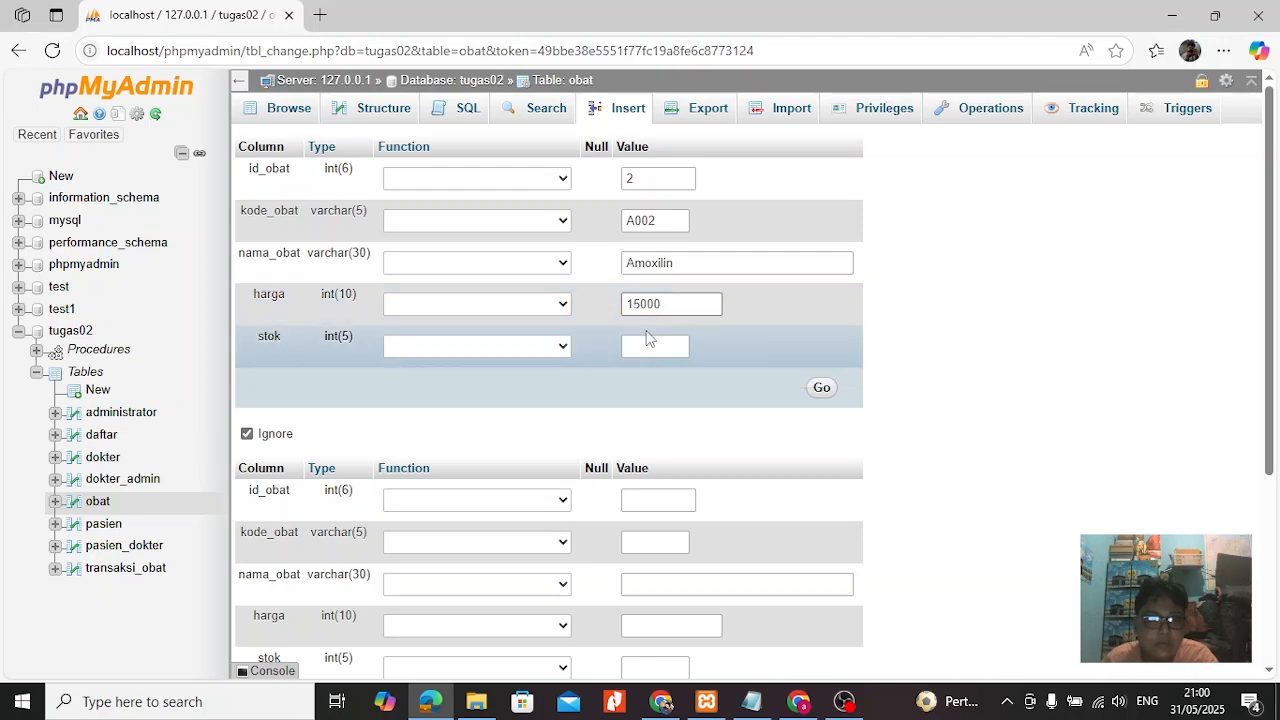
type("20")
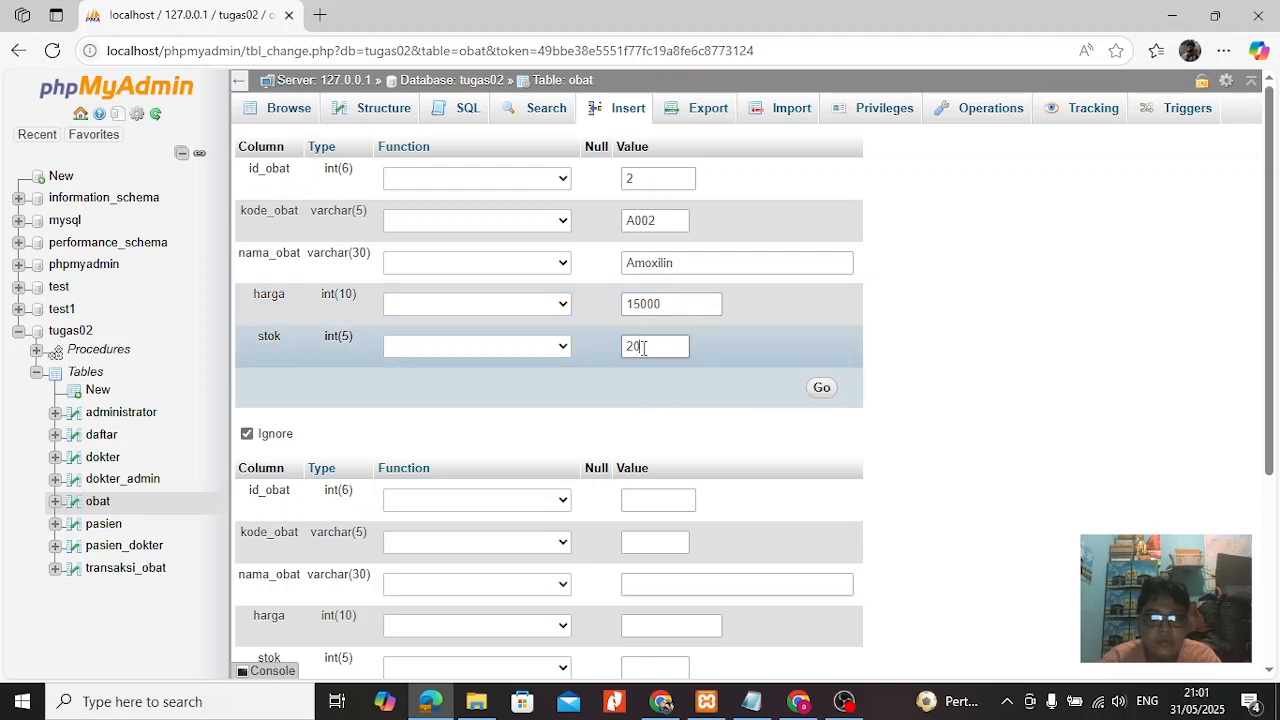
Set the second record block's id_obat to 3 and its kode_obat to A003.
left_click(632, 502)
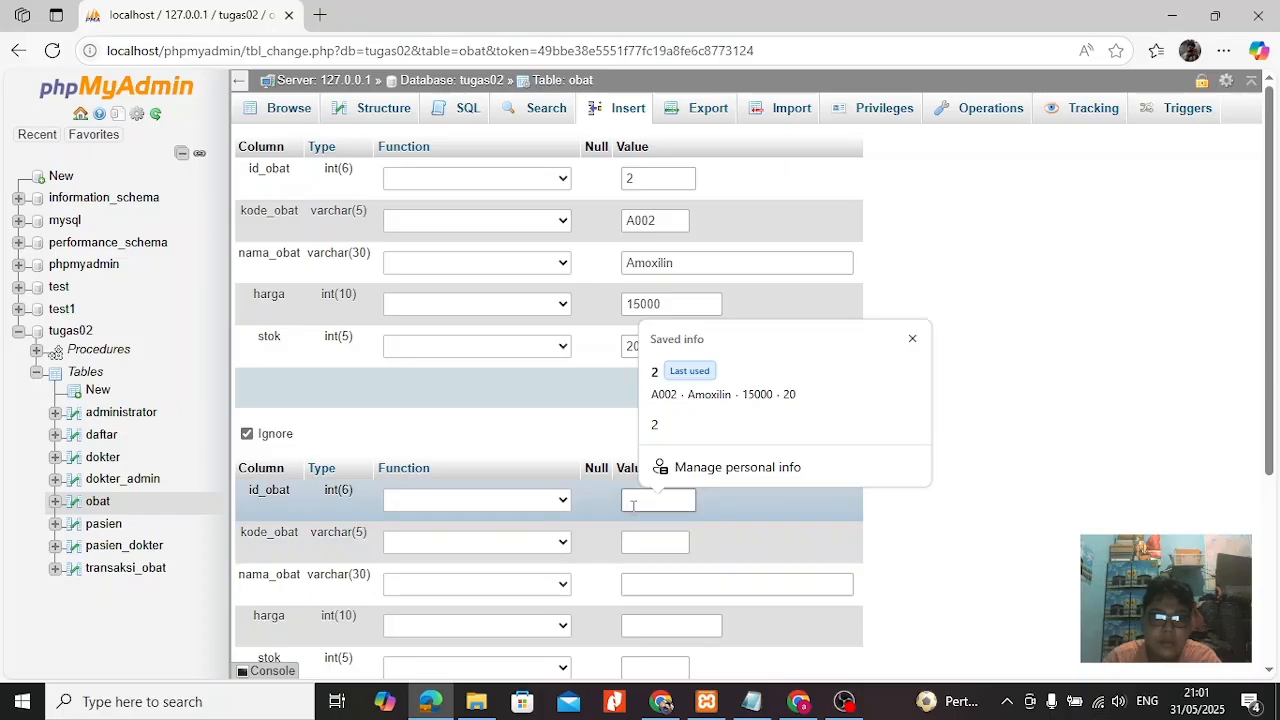
type("3")
left_click(641, 543)
type("a002")
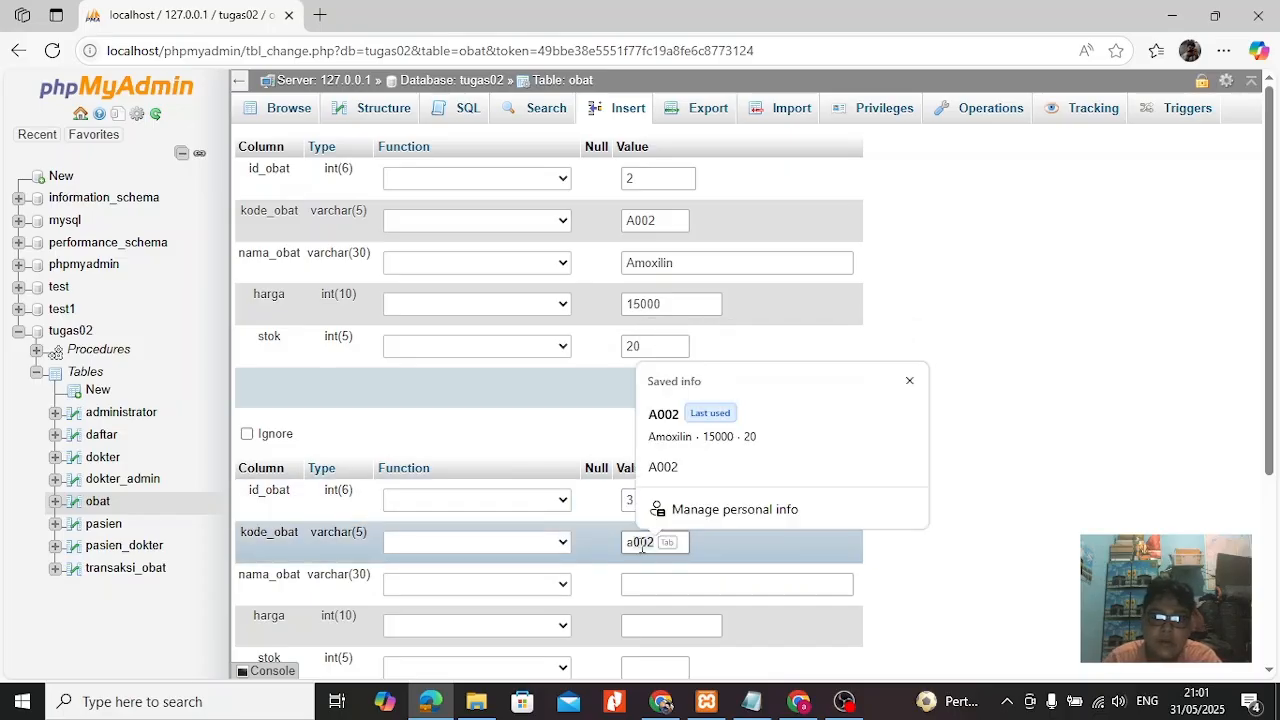
key("BackSpace")
key("BackSpace")
key("BackSpace")
key("BackSpace")
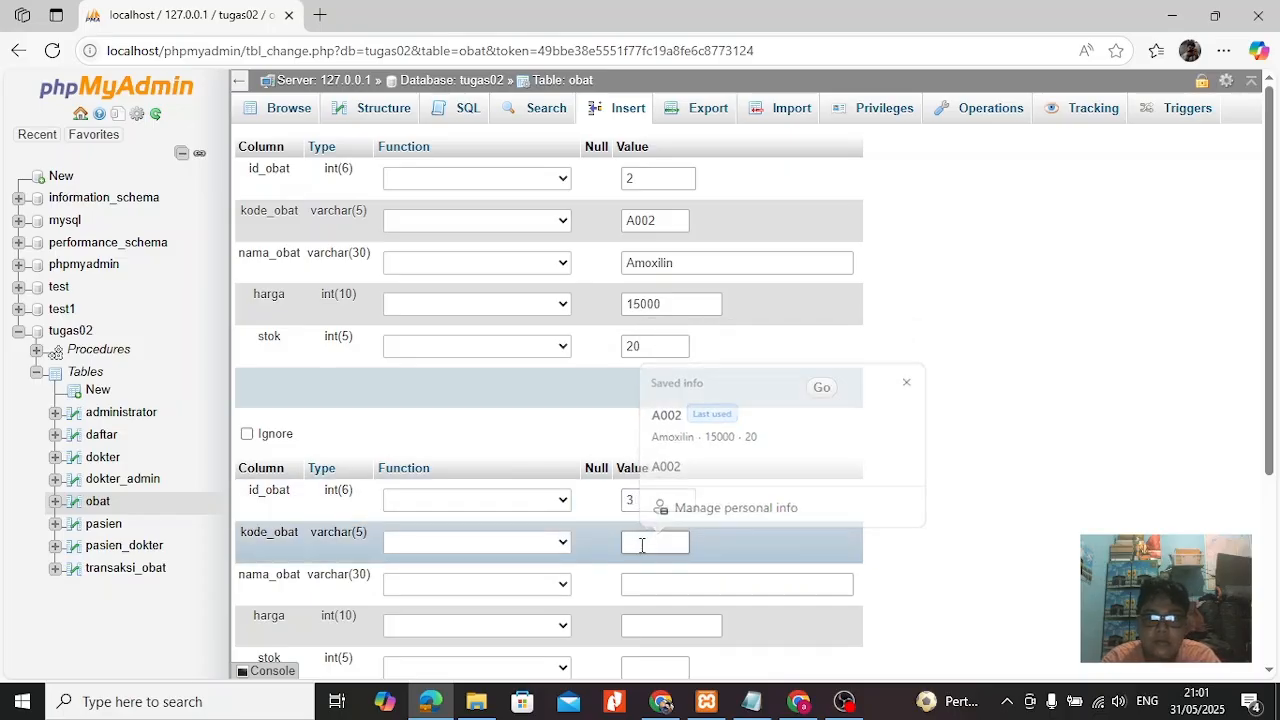
type("A002")
key("BackSpace")
type("3")
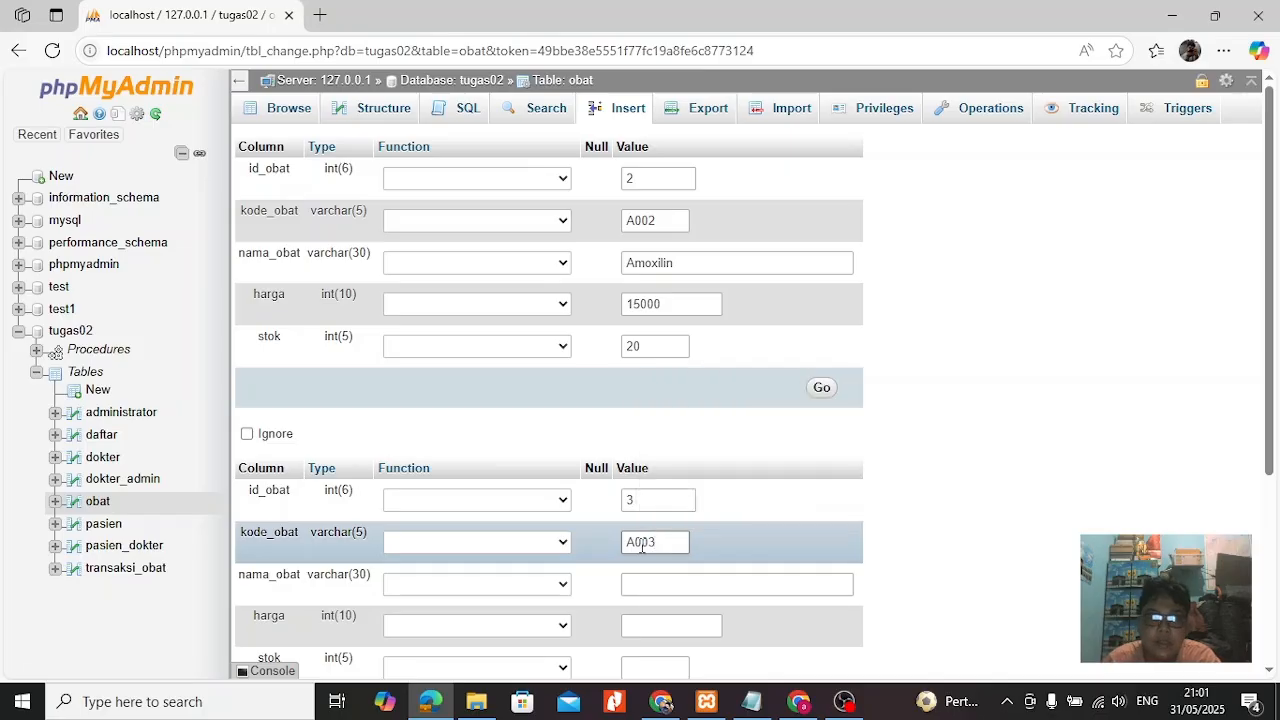
Give the second record nama_obat Betadine, harga 7000 and stok 5, and try to insert both records.
left_click(667, 586)
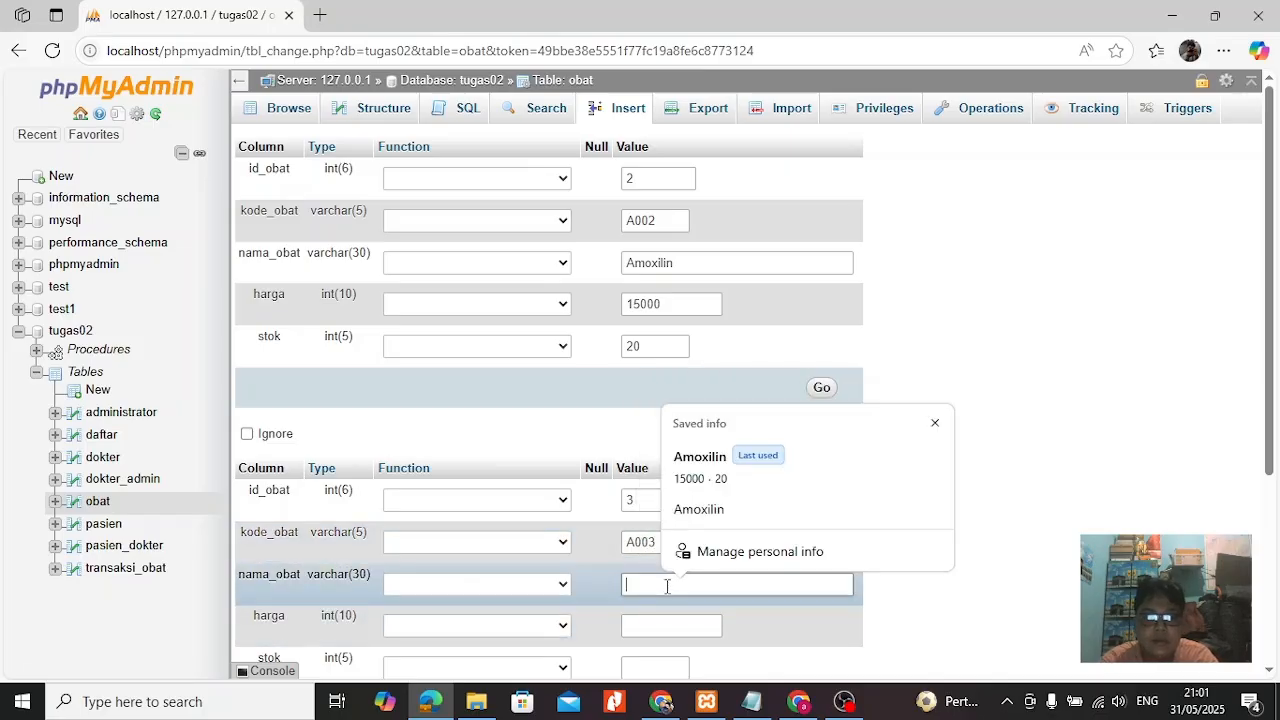
type("Betadine")
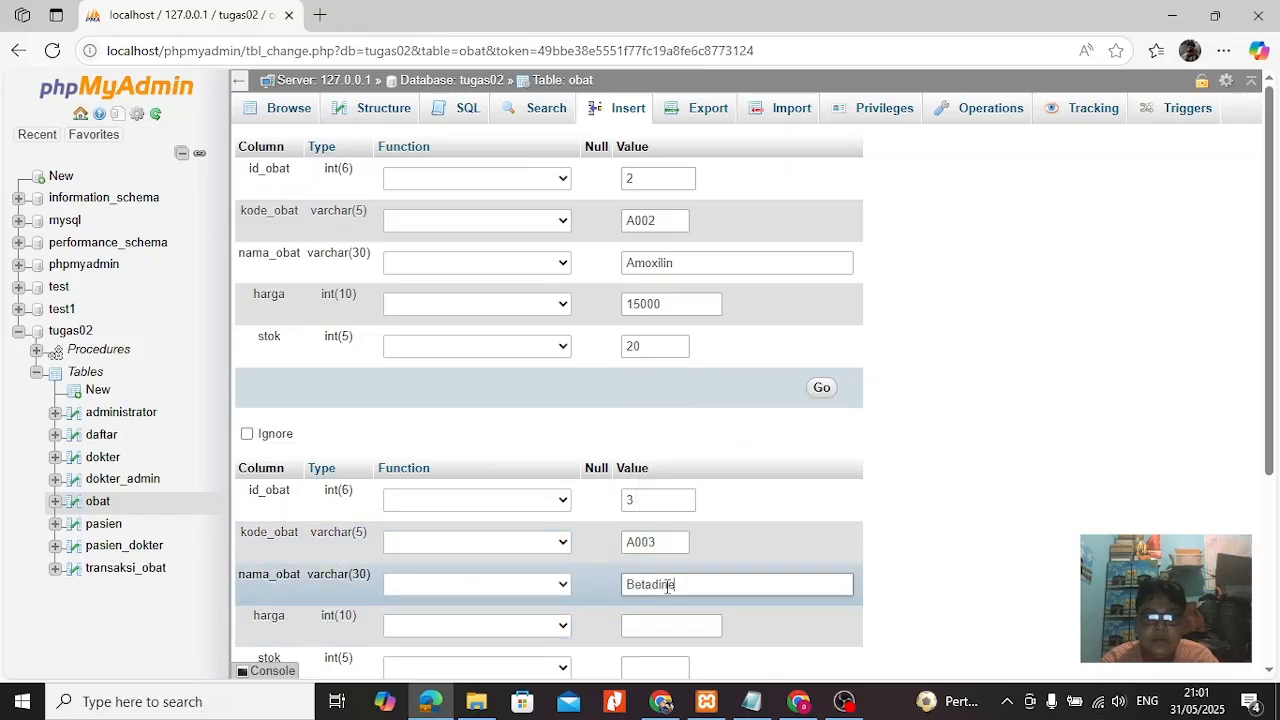
left_click(644, 626)
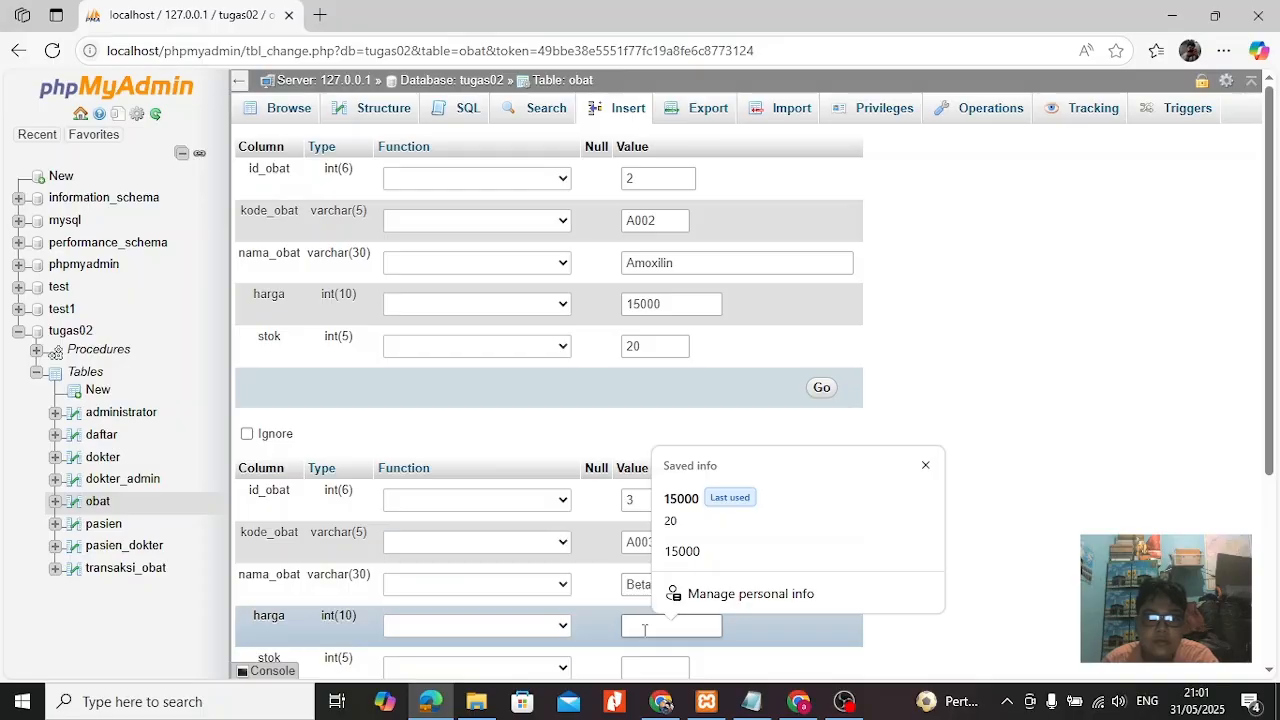
type("7000")
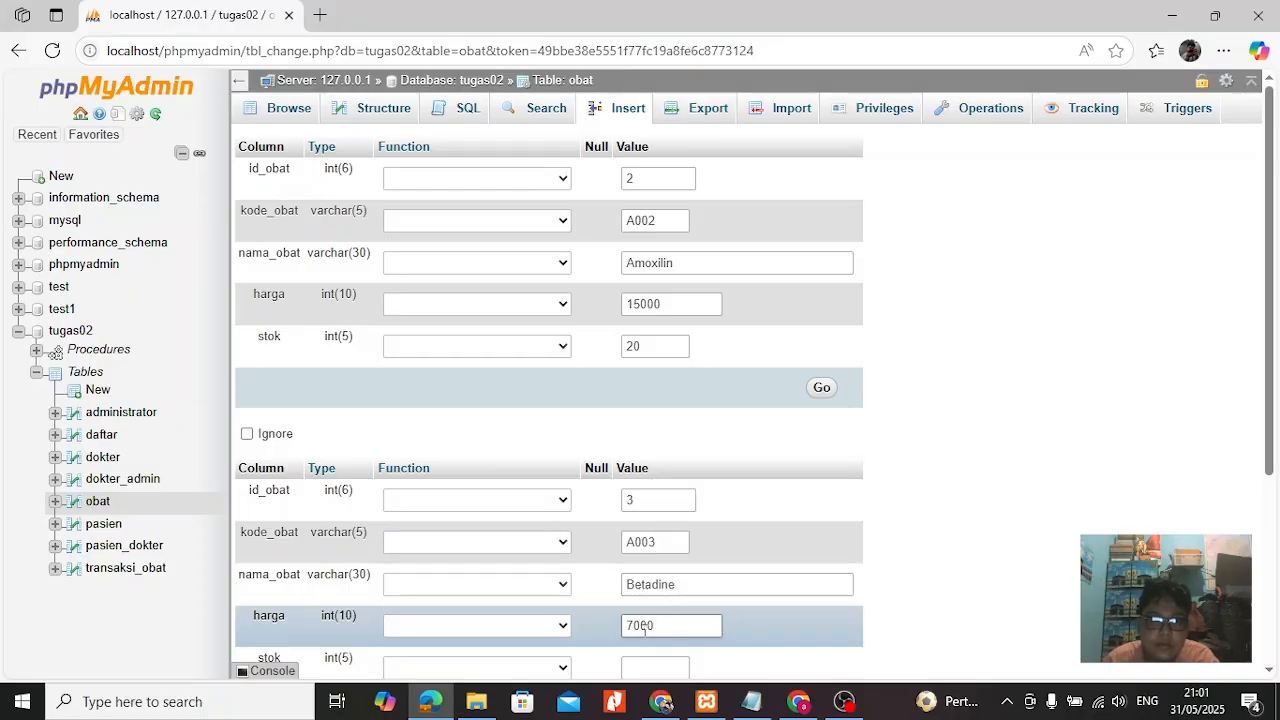
scroll(644, 626, "down", 1)
left_click(647, 545)
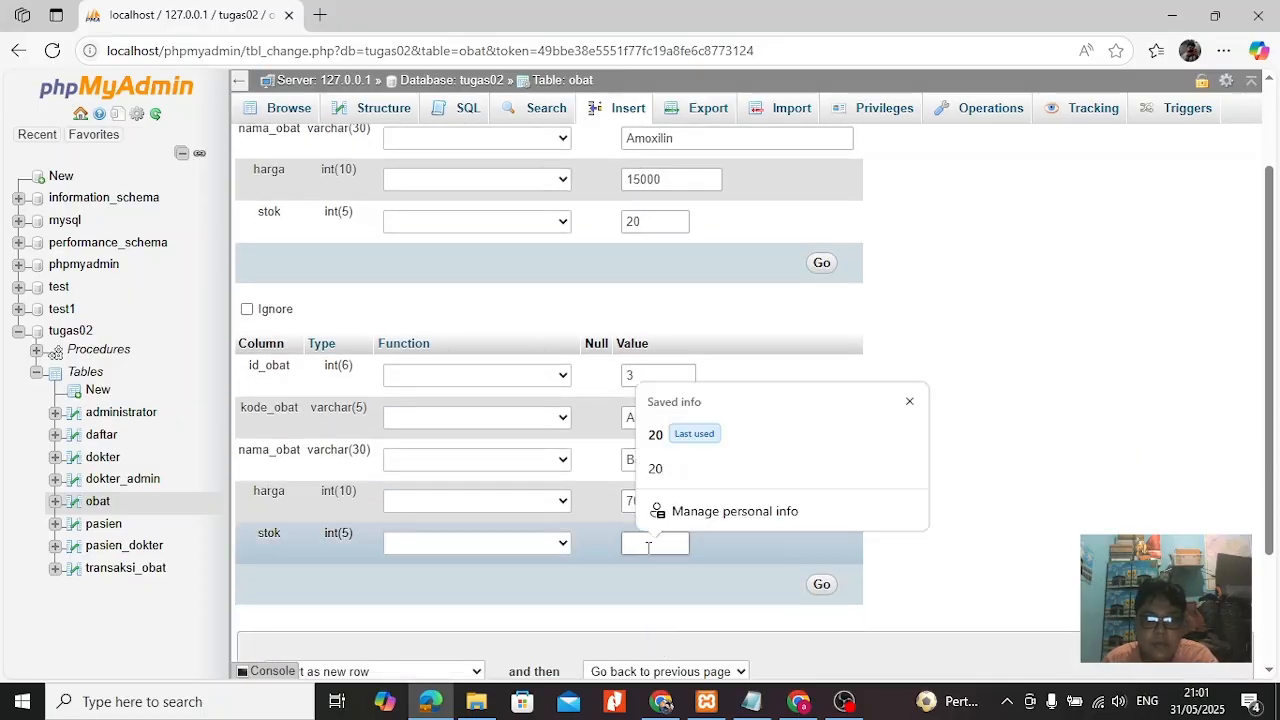
type("5")
left_click(821, 585)
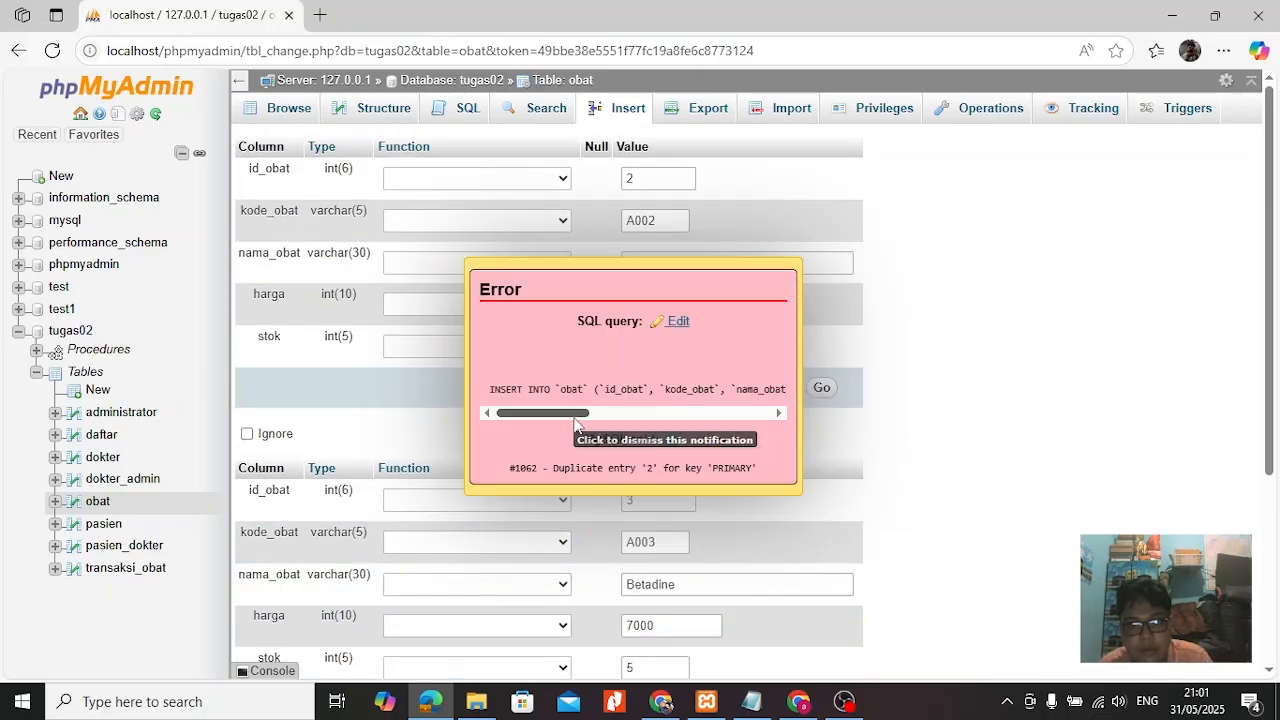
Dismiss the error notification and change the Amoxilin record's id_obat to 4 and kode_obat to A004.
left_click_drag(575, 420, 493, 436)
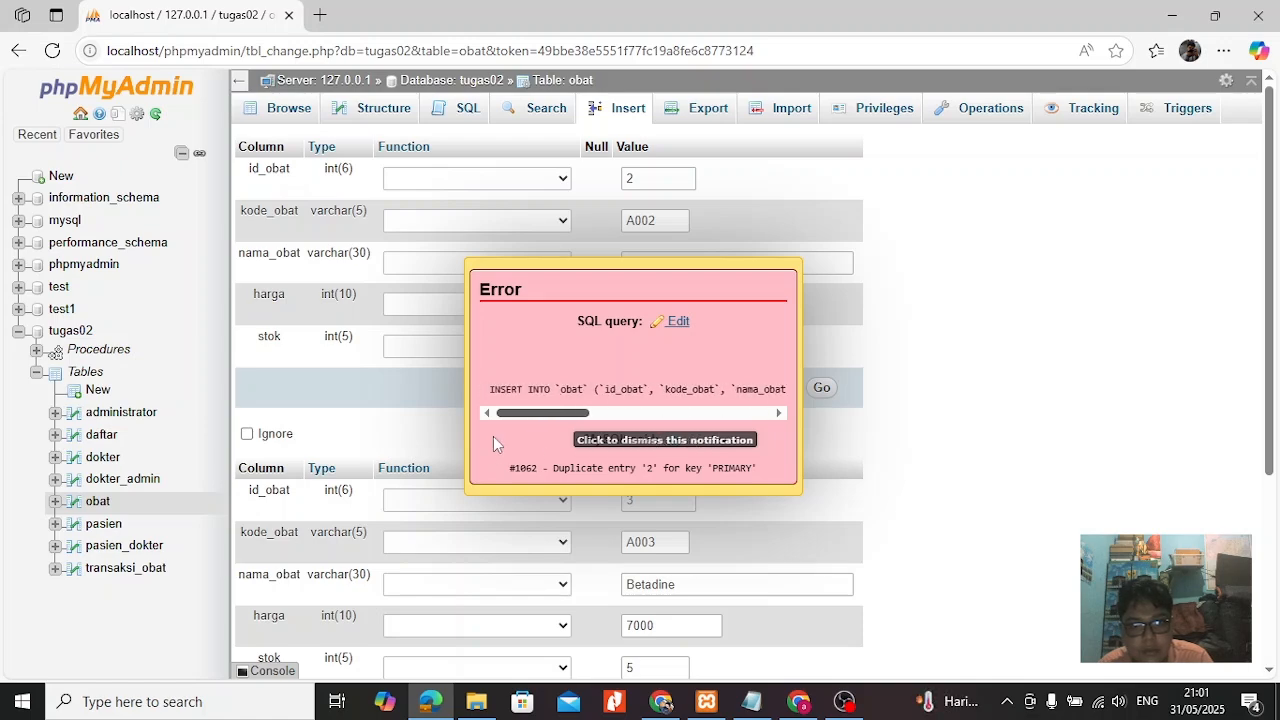
left_click(783, 383)
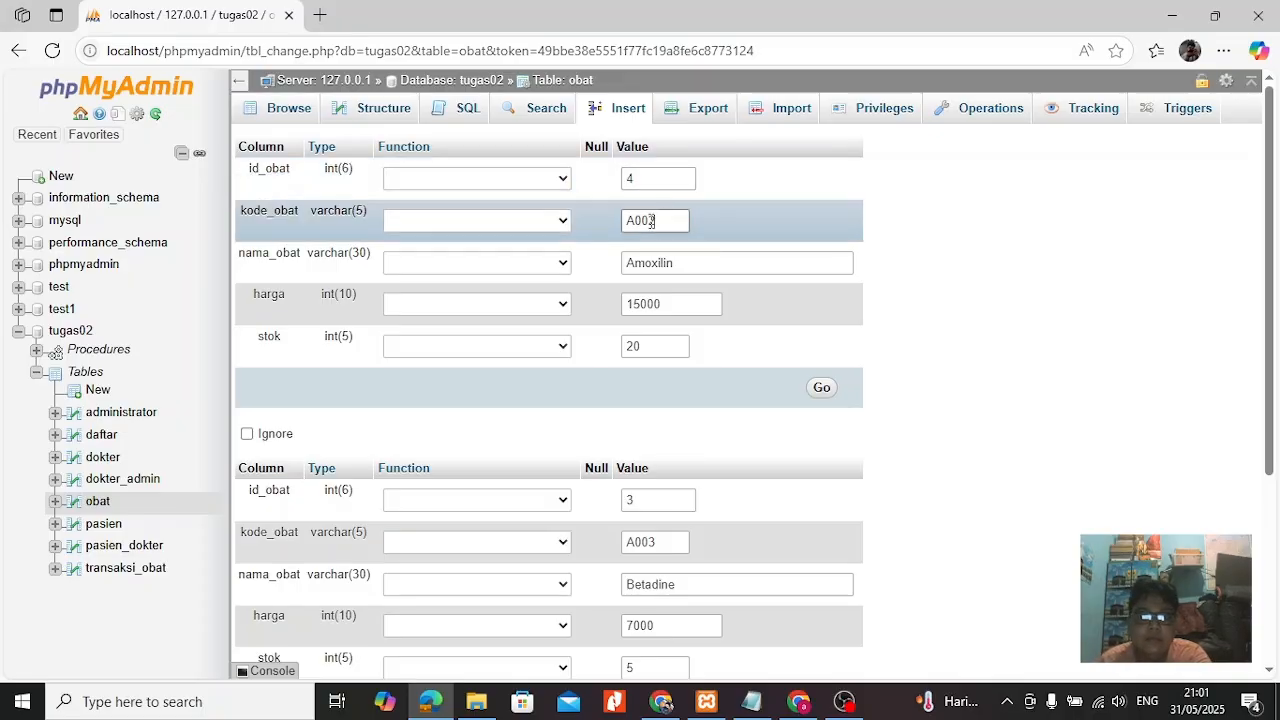
left_click(651, 221)
key("BackSpace")
type("4")
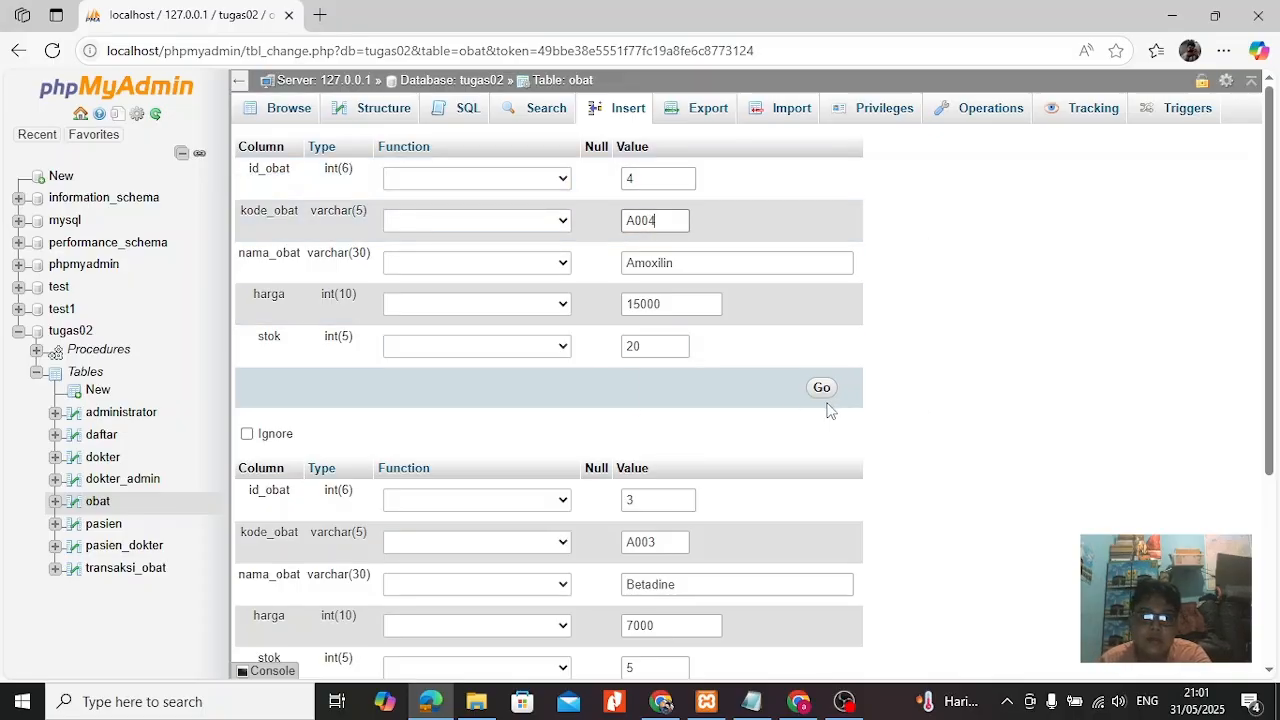
Insert both obat records, and delete the duplicate Amoxilin record with id_obat 4 from the table.
left_click(822, 390)
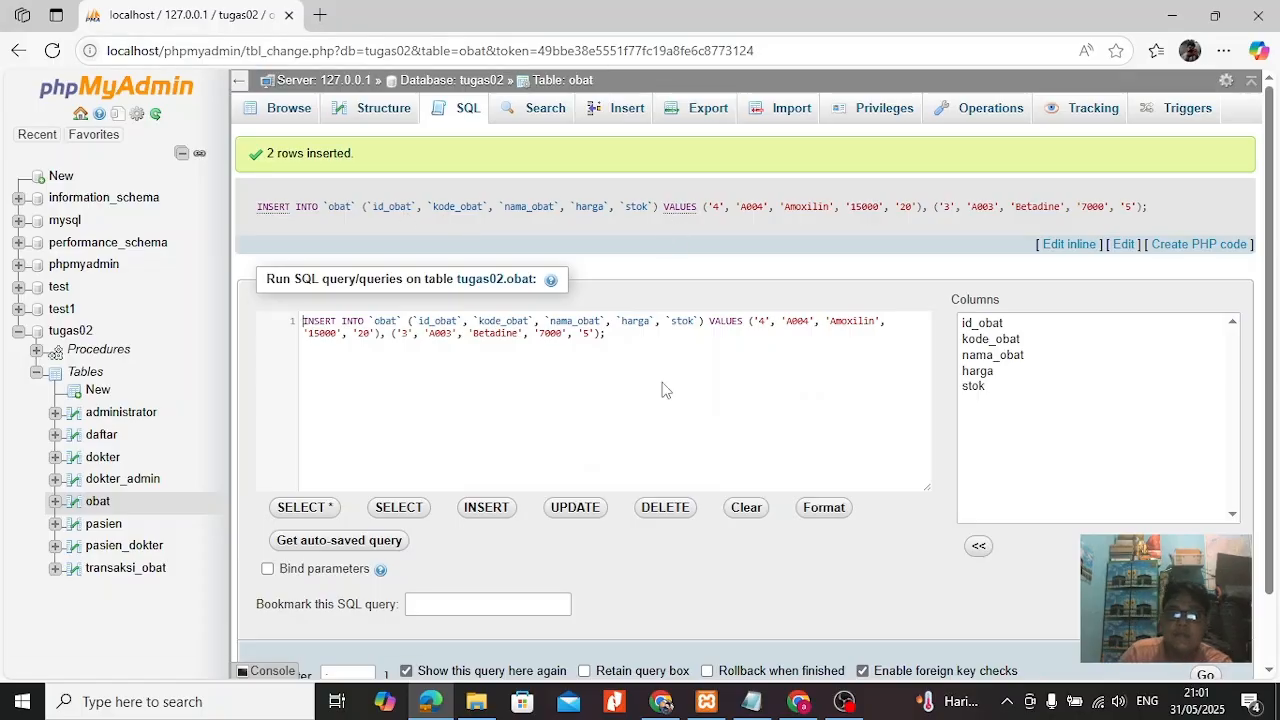
left_click(97, 501)
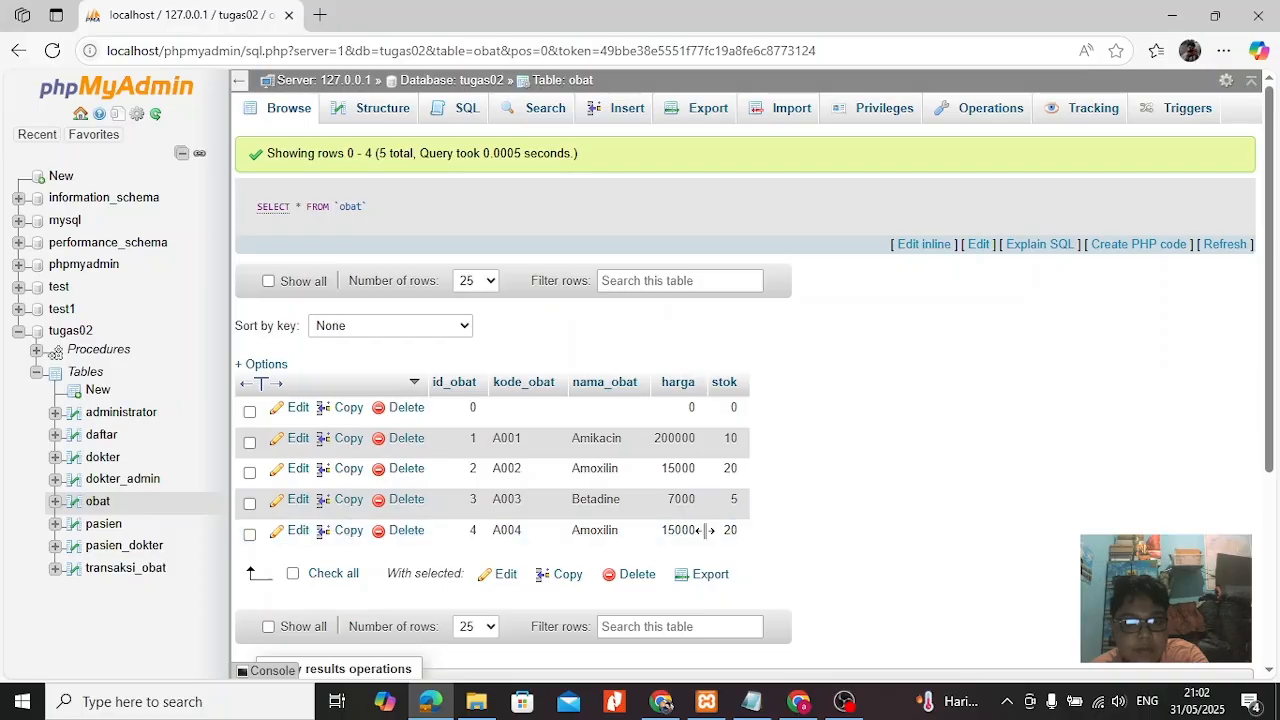
left_click(404, 531)
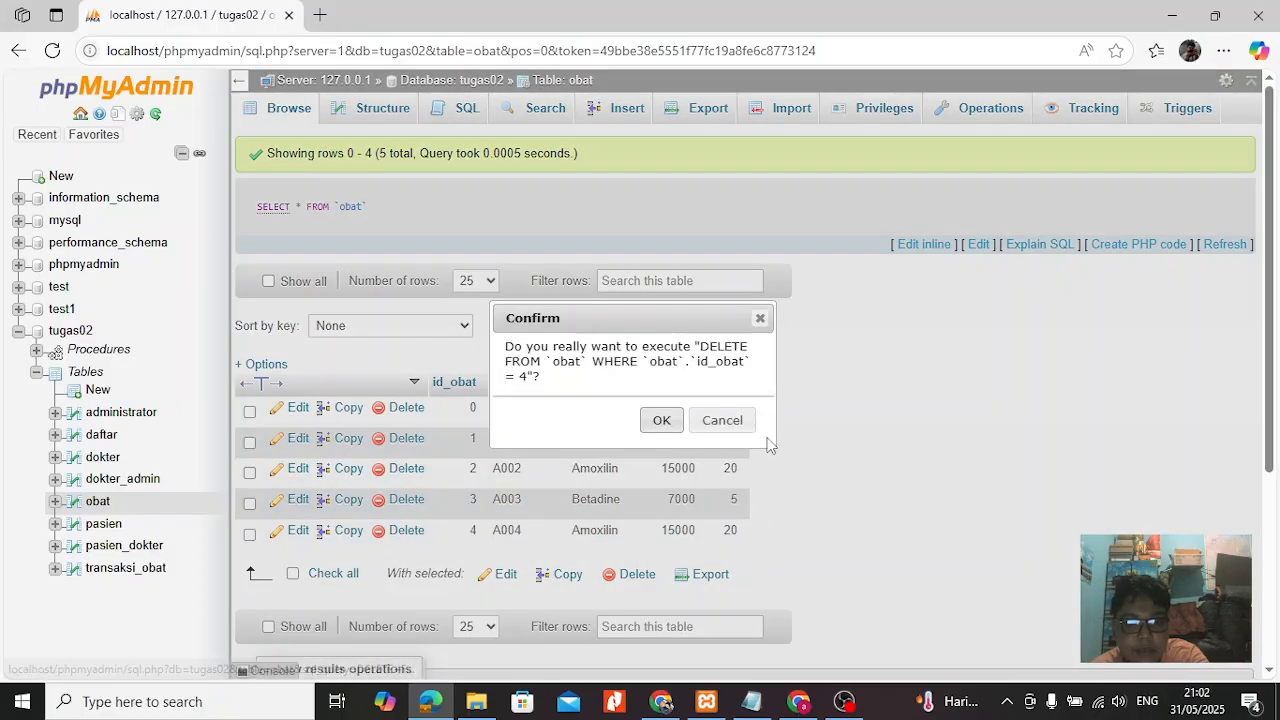
left_click(662, 421)
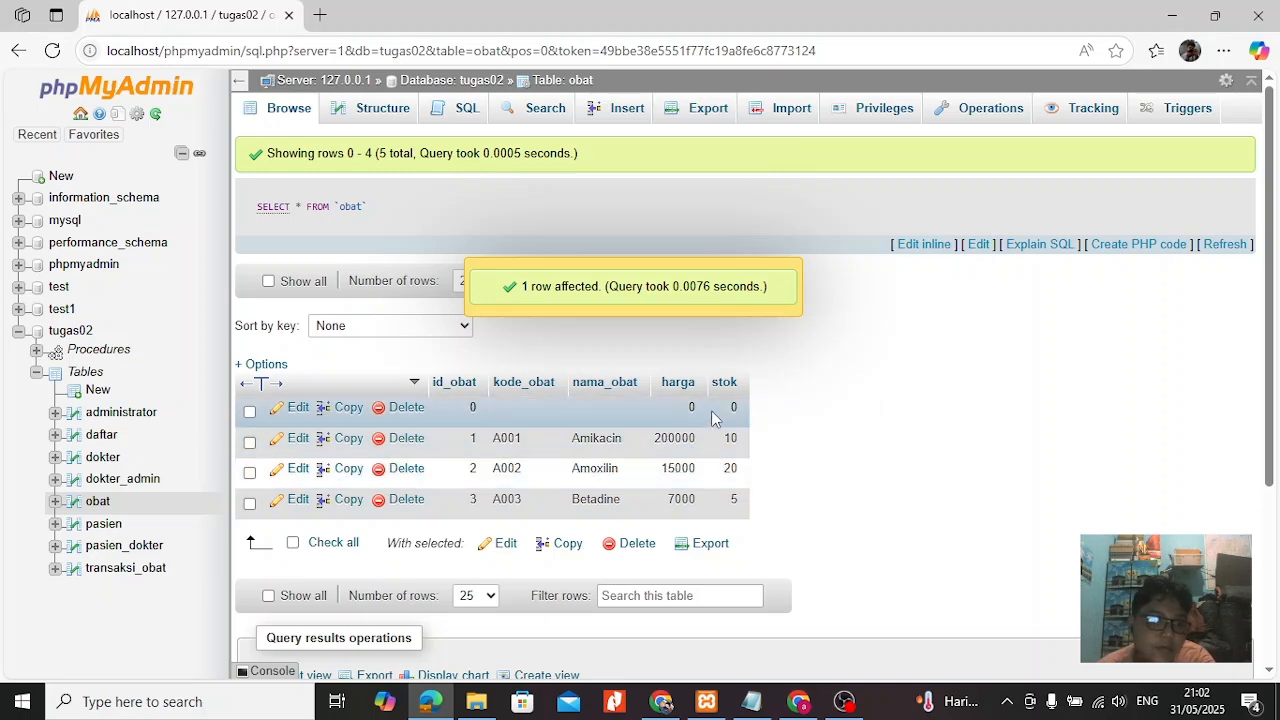
Start a new trigger named tg_jual on the transaksi_obat table with time AFTER and event INSERT.
left_click(1150, 112)
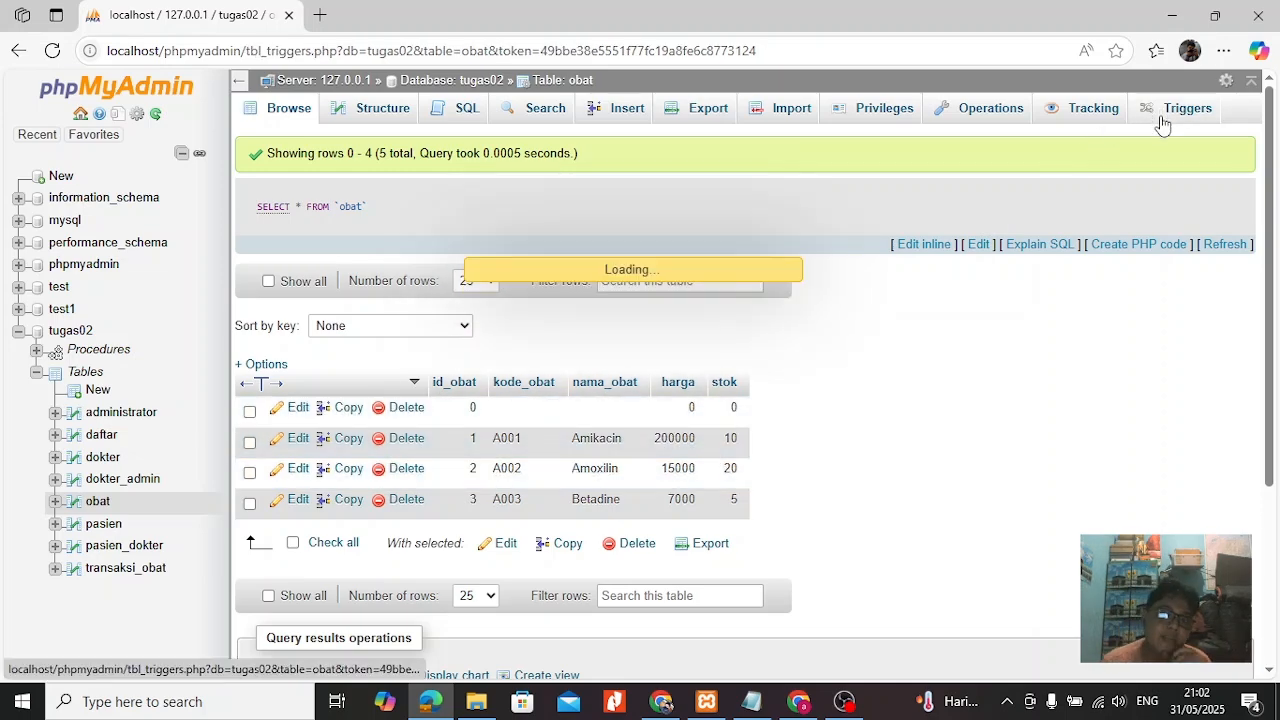
left_click(306, 278)
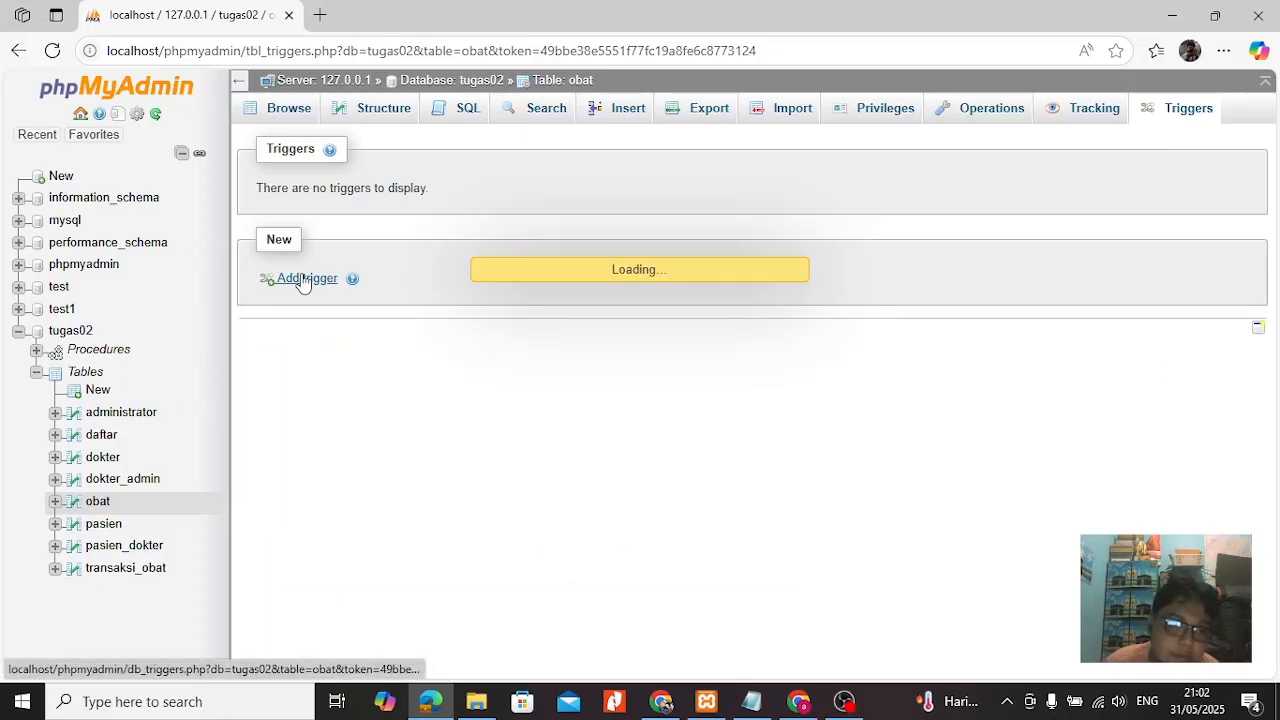
type("tg_jual")
left_click(537, 231)
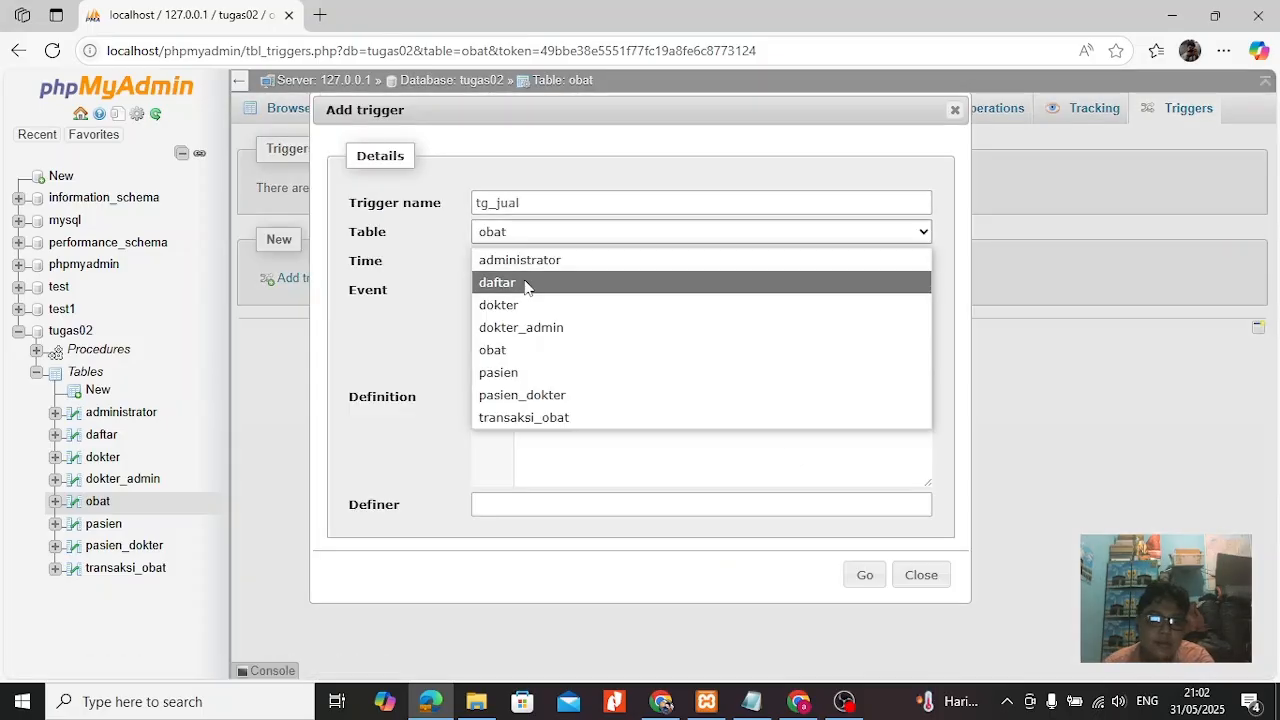
left_click(526, 417)
left_click(551, 261)
left_click(510, 313)
Define the trigger as UPDATE obat SET stok = stok - new.jumlah WHERE id_obat = new.id_obat, and create it.
type("UPDATE")
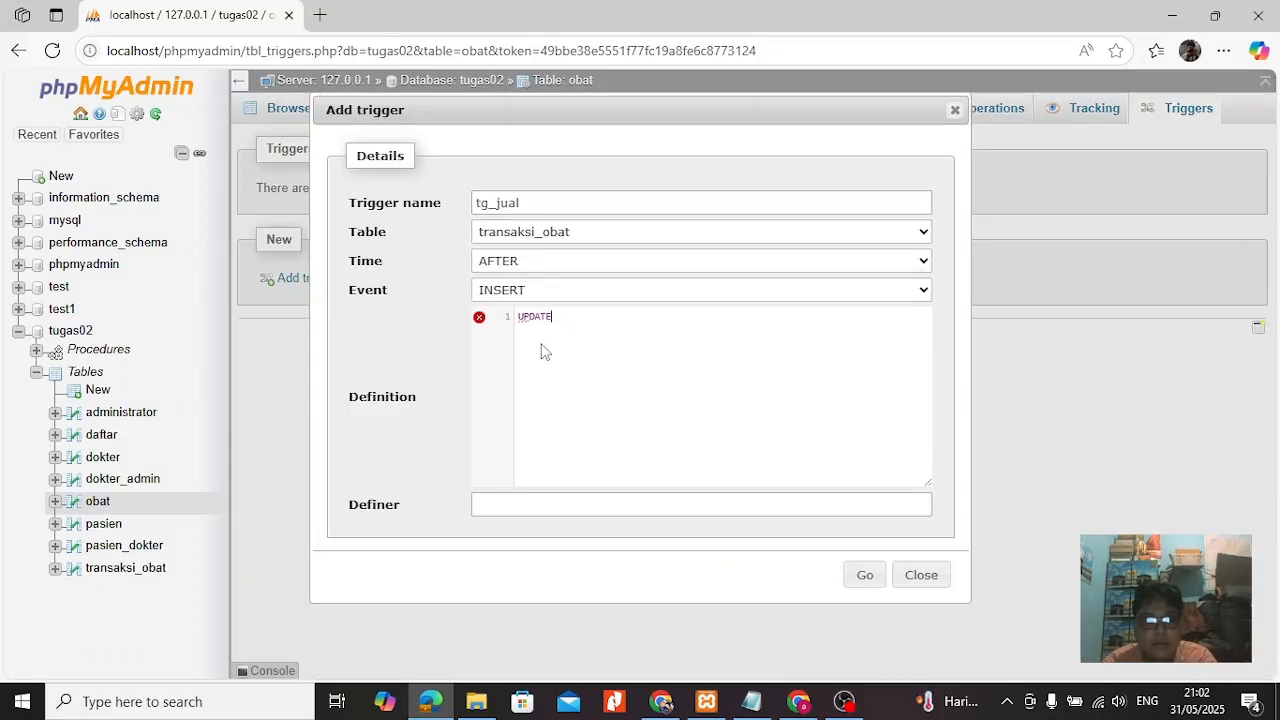
type(" obat")
key("Return")
type("SET stok = st")
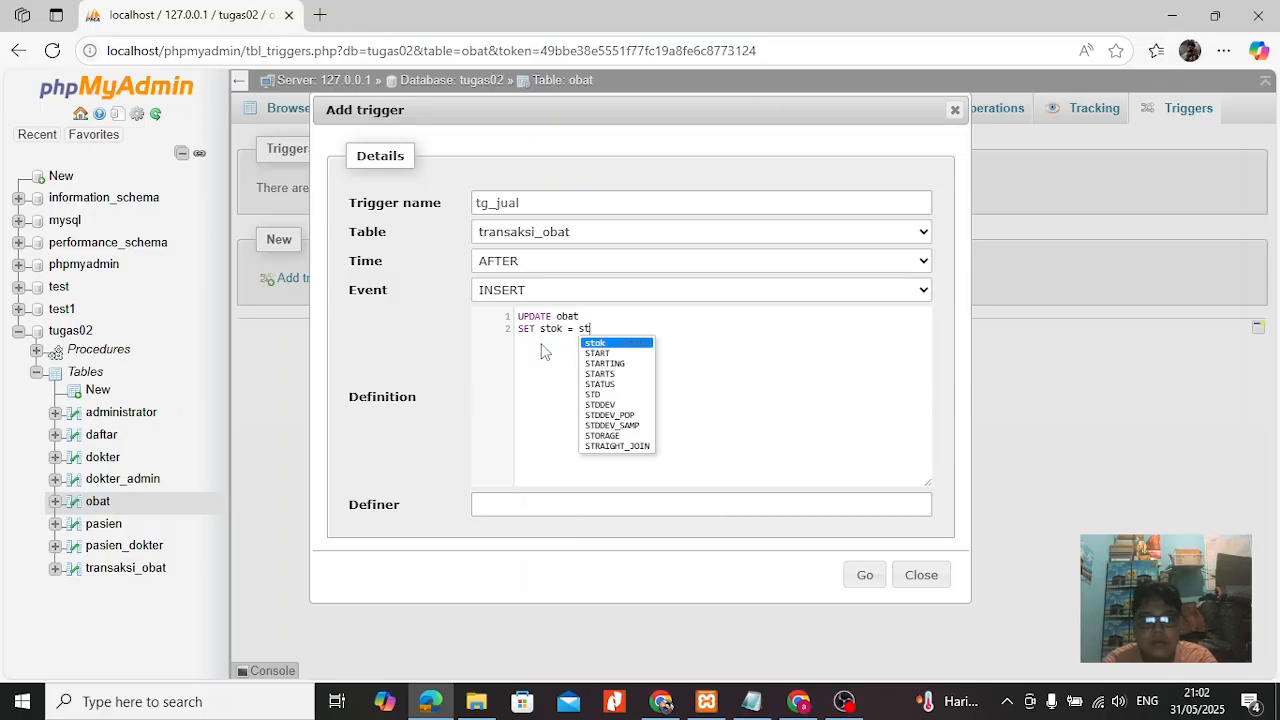
type("ok - new.jumlah")
key("Return")
type("WHERE id_")
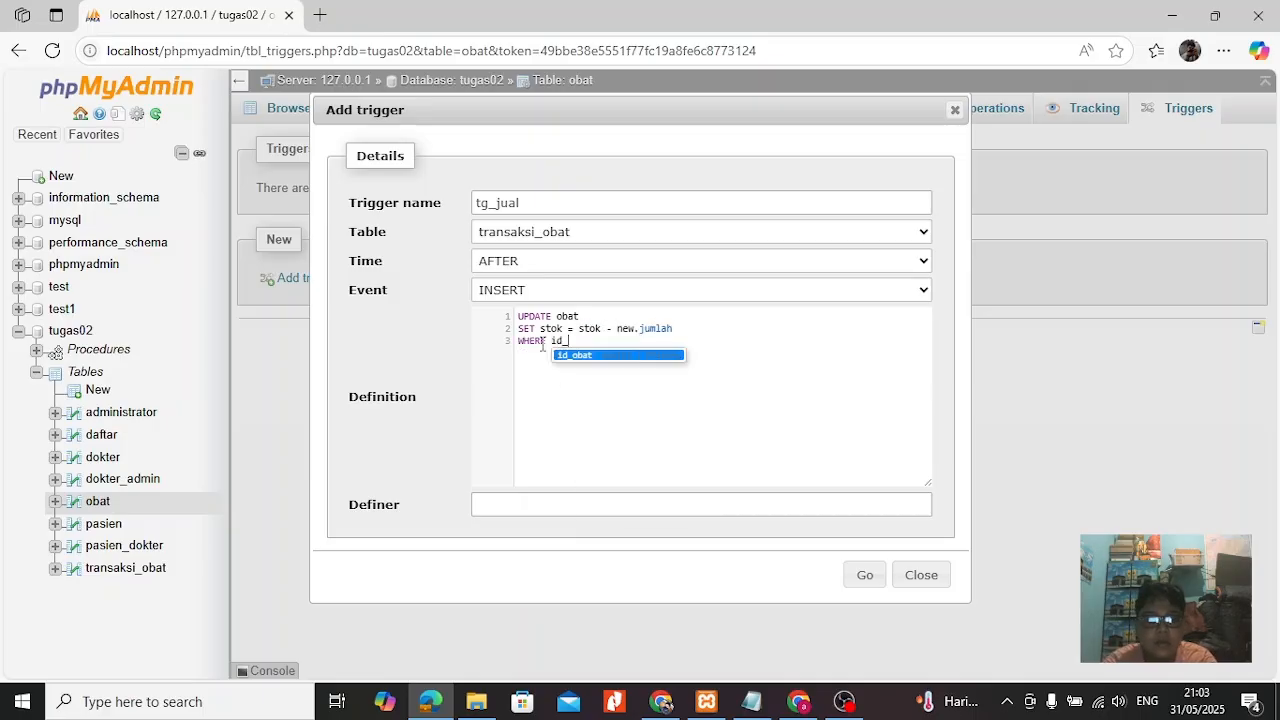
type("obat=new")
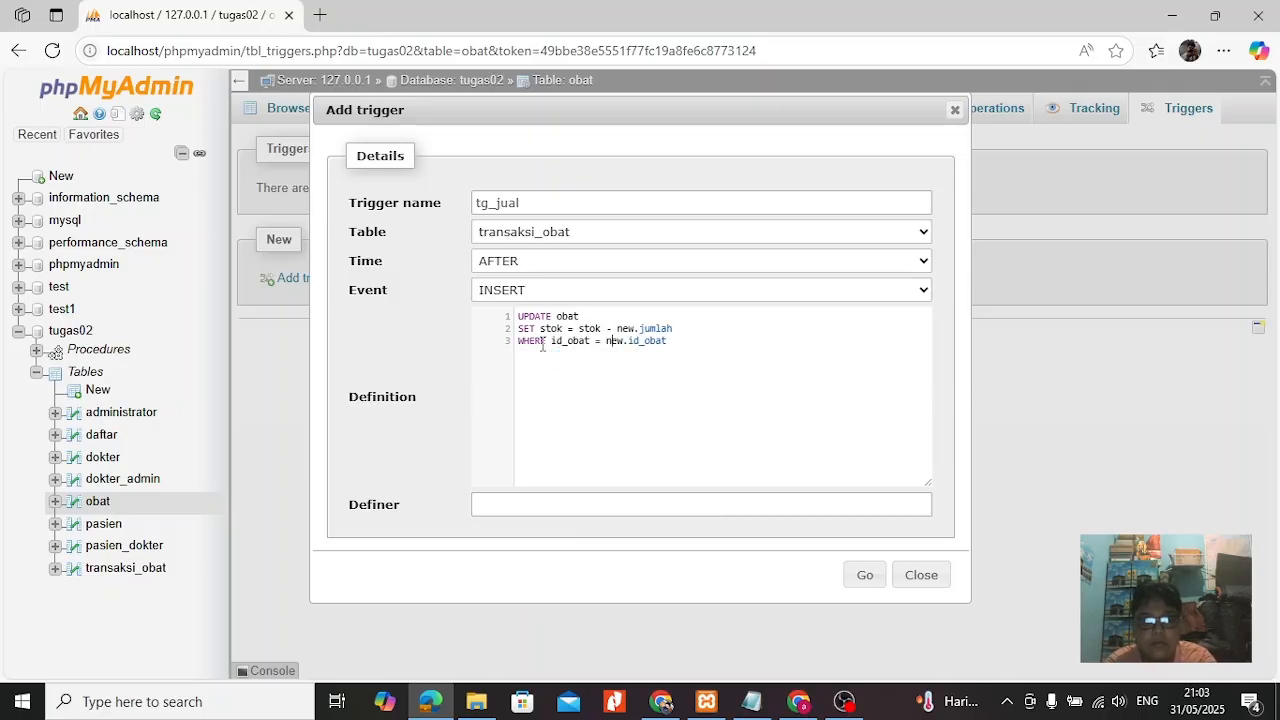
left_click(866, 576)
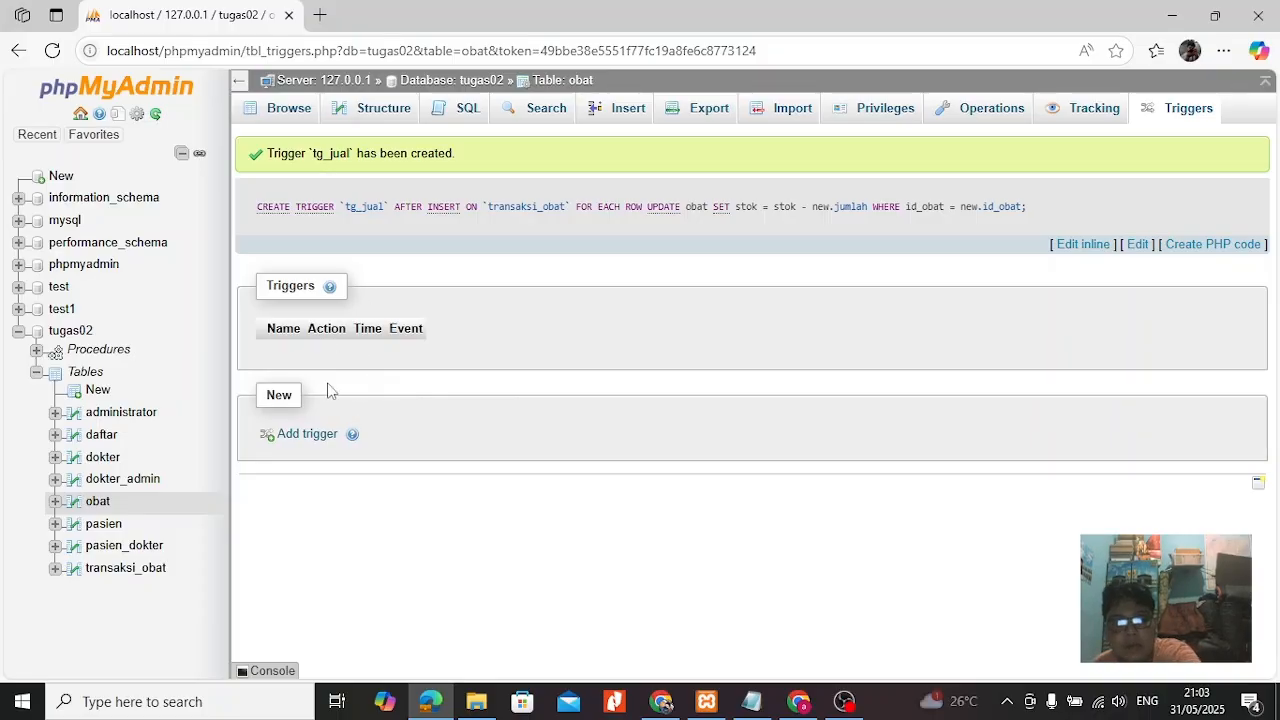
Begin a new transaksi_obat record and set its id_transaksi to 1.
left_click(125, 567)
left_click(628, 108)
left_click(534, 182)
left_click(626, 178)
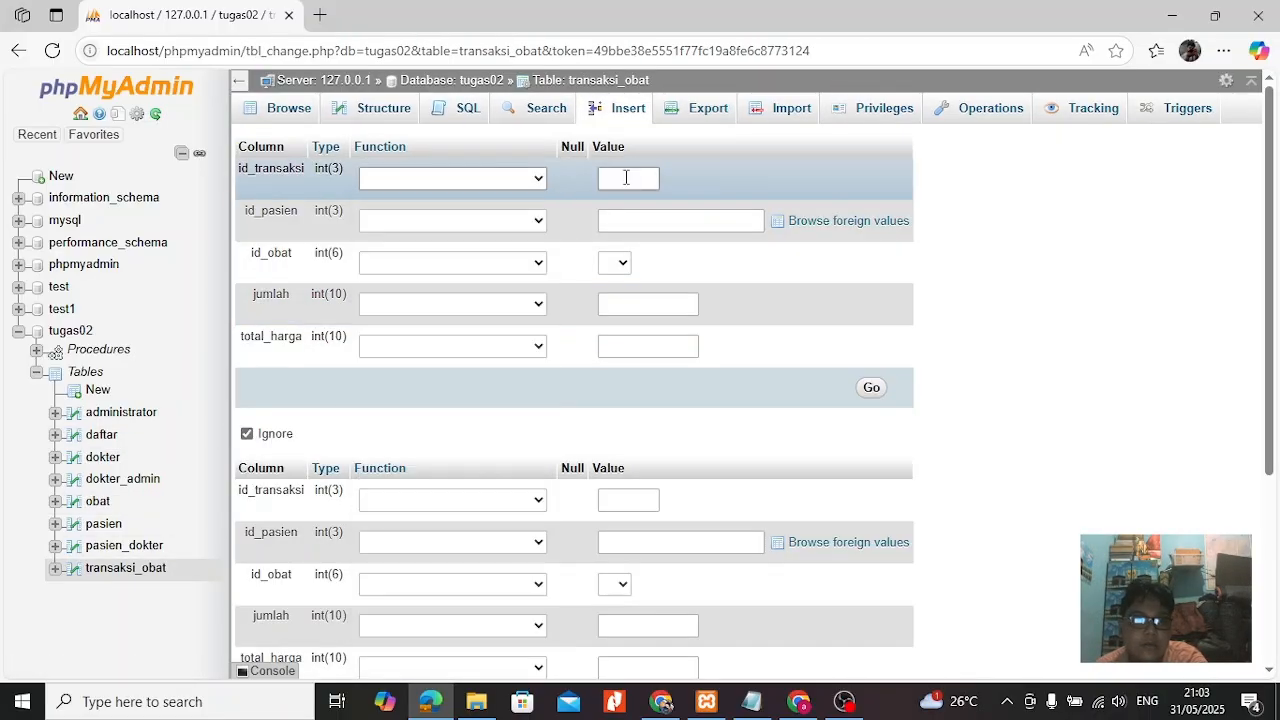
left_click(626, 221)
left_click(615, 262)
left_click(640, 304)
left_click(626, 178)
type("1")
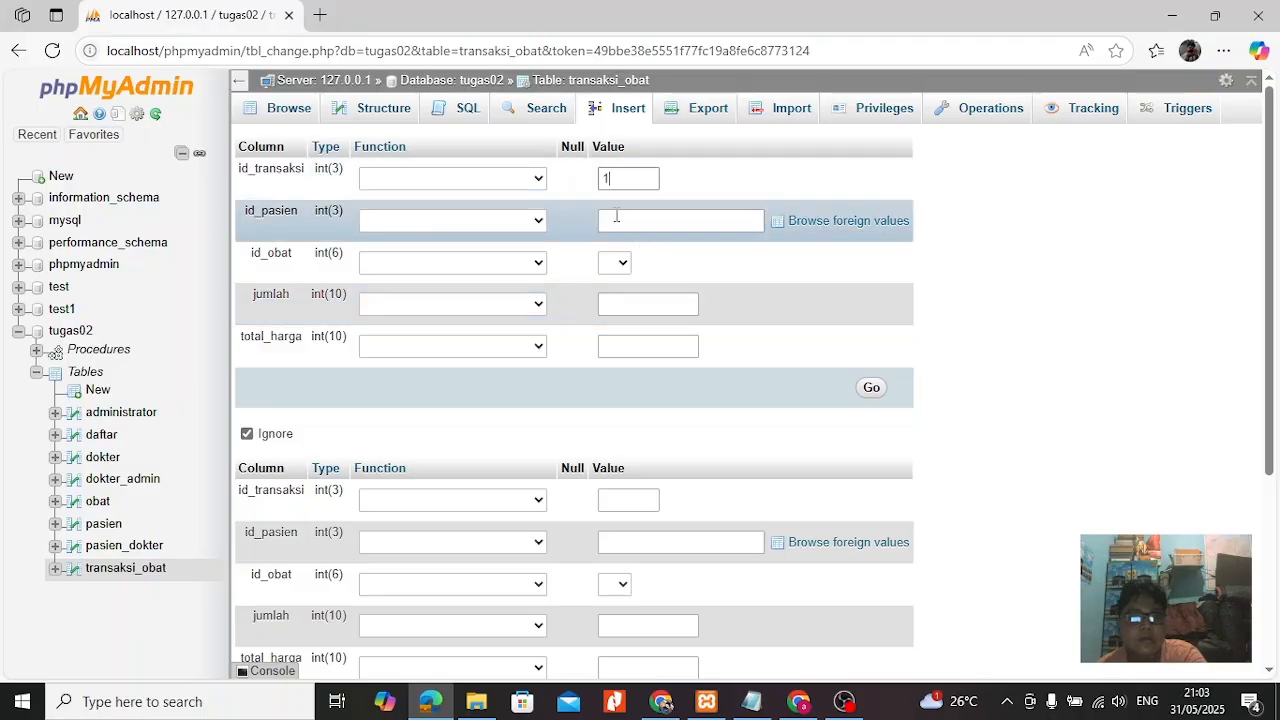
Try to insert the record with the patient's name as id_pasien, id_obat 2, jumlah 2 and total_harga 30000.
left_click(616, 220)
type("aris")
left_click(615, 262)
left_click(613, 337)
left_click(648, 303)
type("2")
left_click(617, 345)
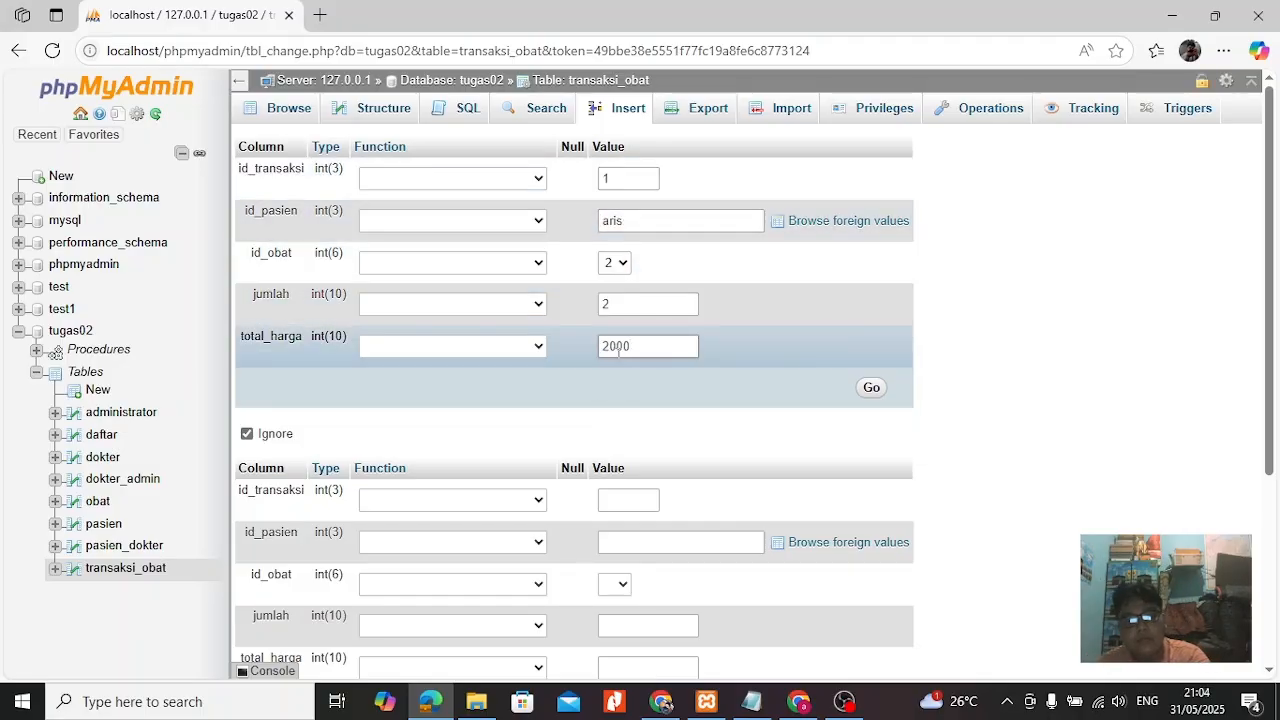
left_click(871, 387)
left_click_drag(544, 413, 768, 416)
left_click(777, 280)
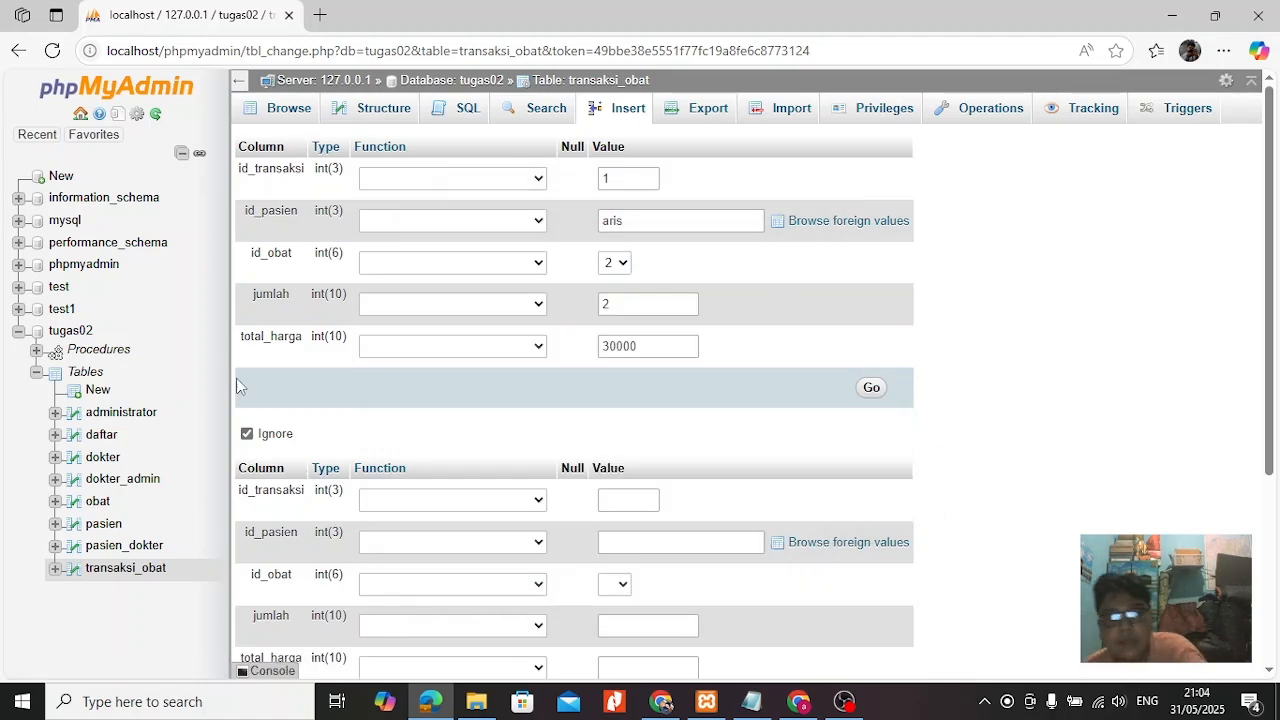
Look at the obat records and begin another transaksi_obat record with id_transaksi 1 and id_pasien 5.
left_click(97, 501)
left_click(125, 567)
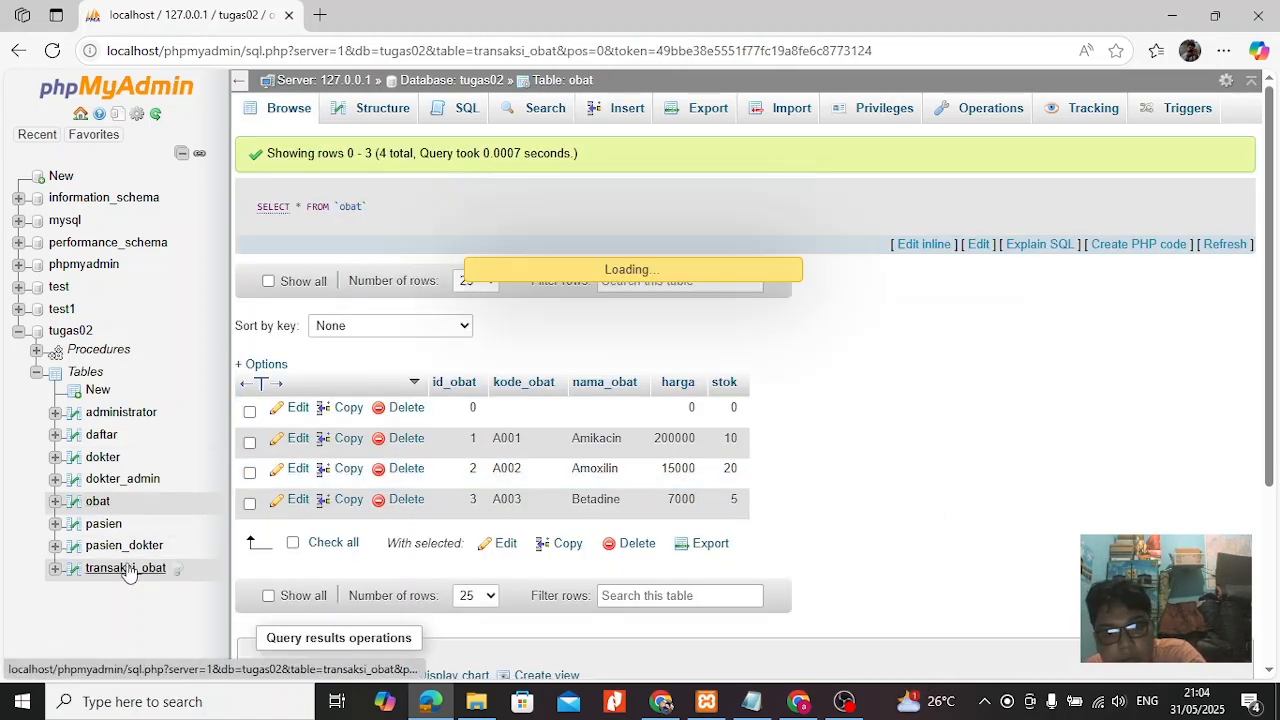
left_click(620, 108)
left_click(612, 179)
type("1")
left_click(633, 219)
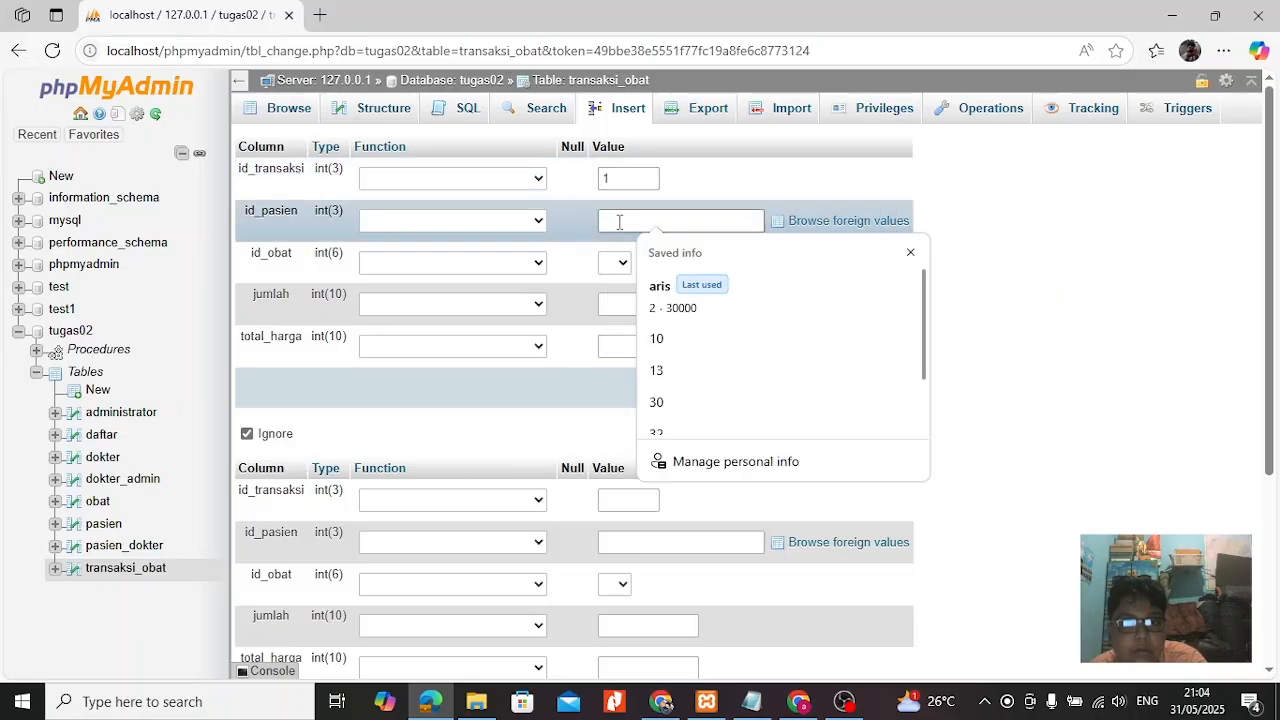
type("5")
Set the transaction record's id_obat to 2, jumlah to 2 and total_harga to 300000.
left_click(614, 262)
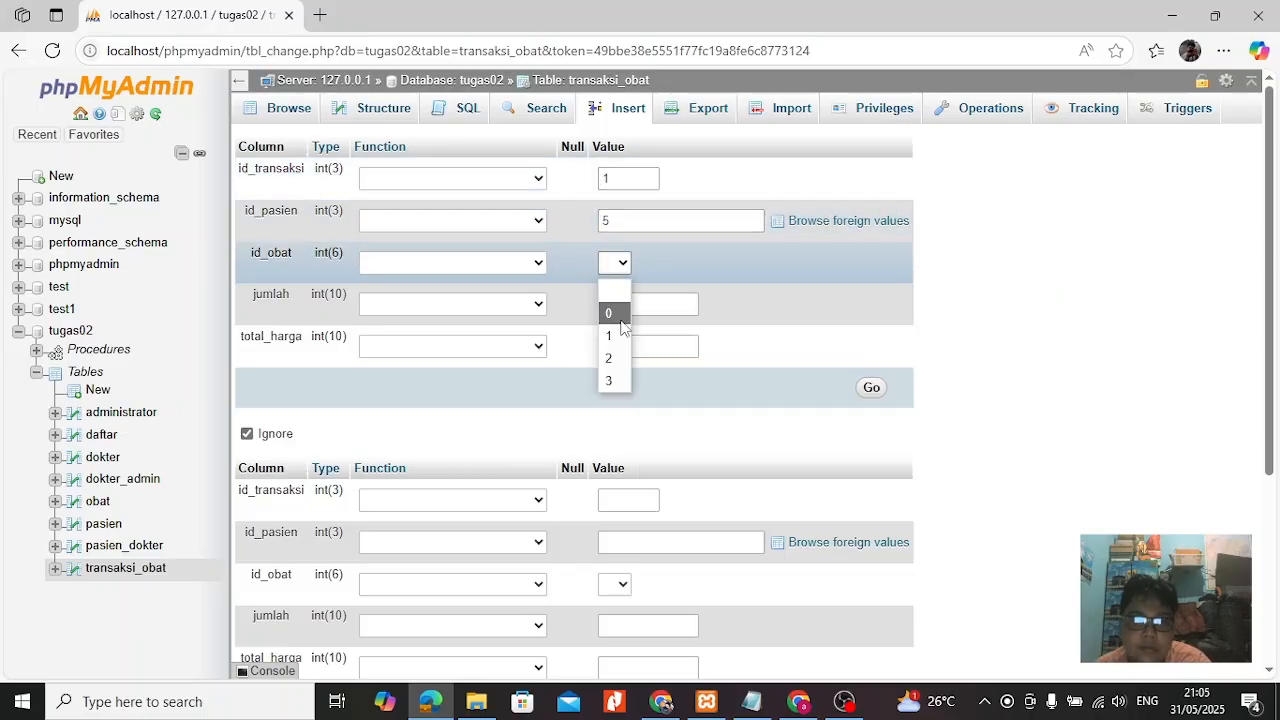
left_click(607, 375)
left_click(626, 307)
left_click(643, 370)
left_click(623, 346)
type("300000")
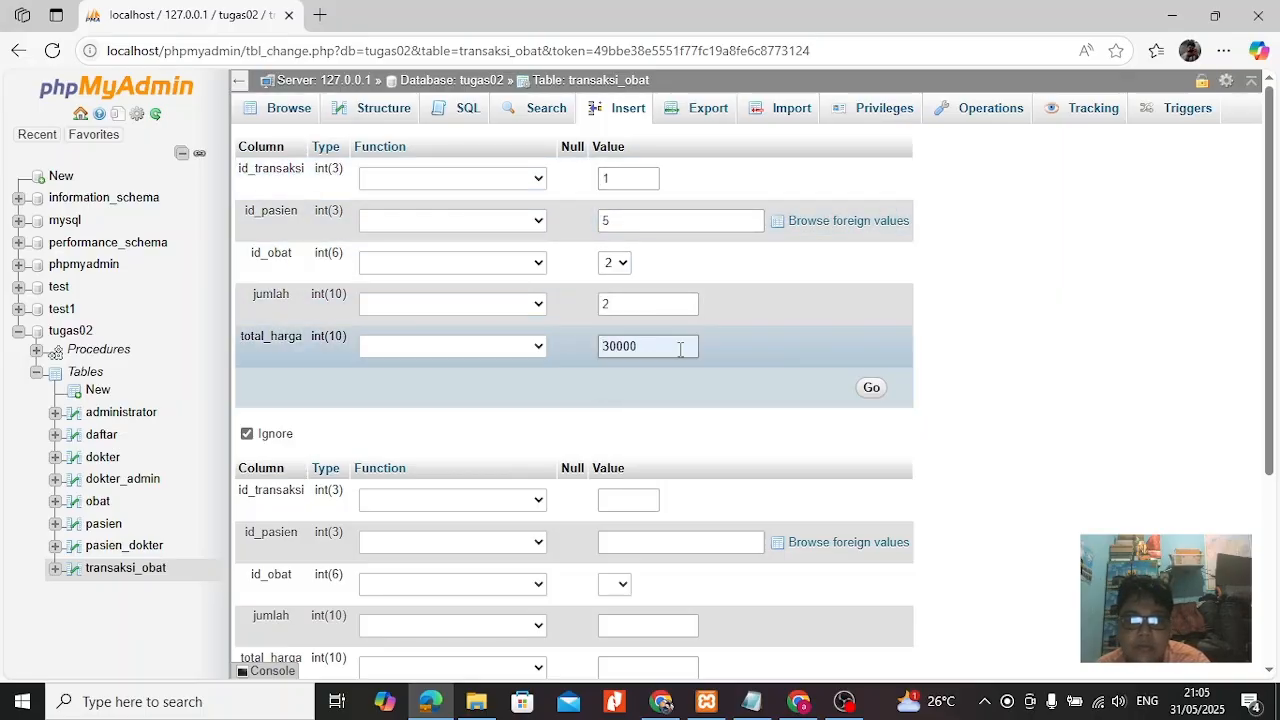
Replace id_pasien with the patient's name, try to insert the record, and dismiss the error notification.
left_click(637, 215)
key("BackSpace")
type("aris")
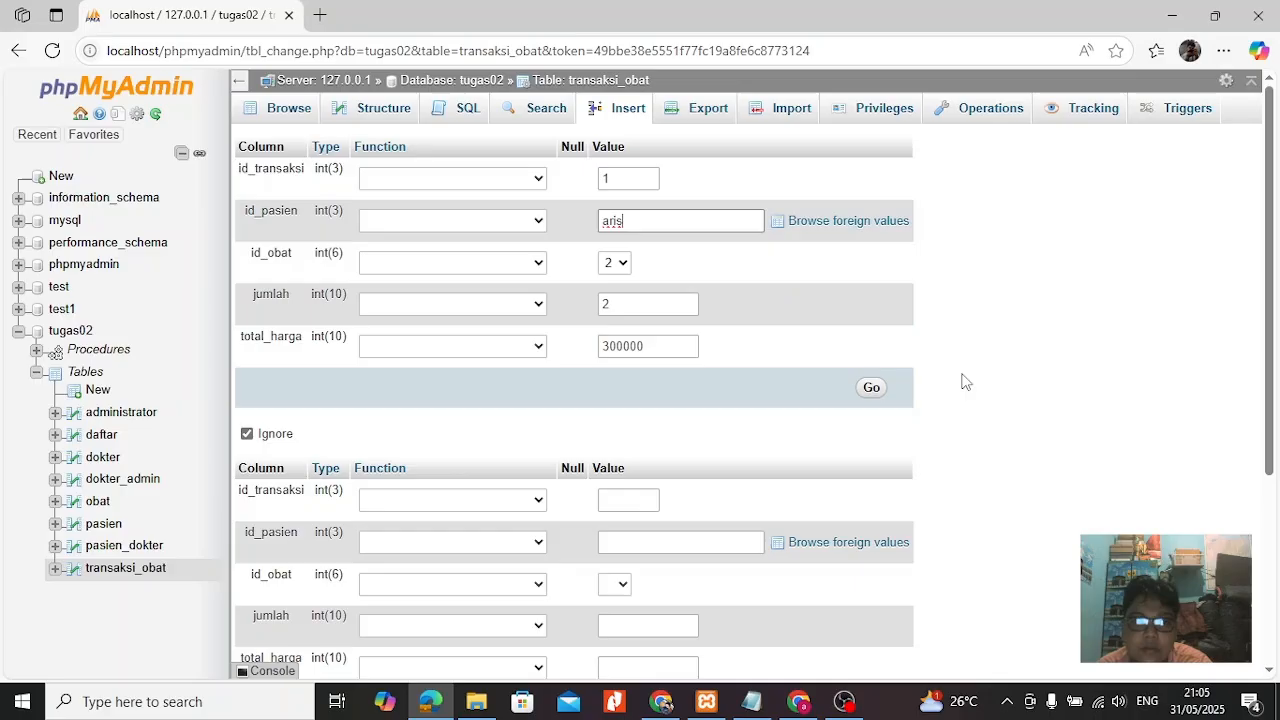
left_click(870, 389)
scroll(575, 415, "right", 5)
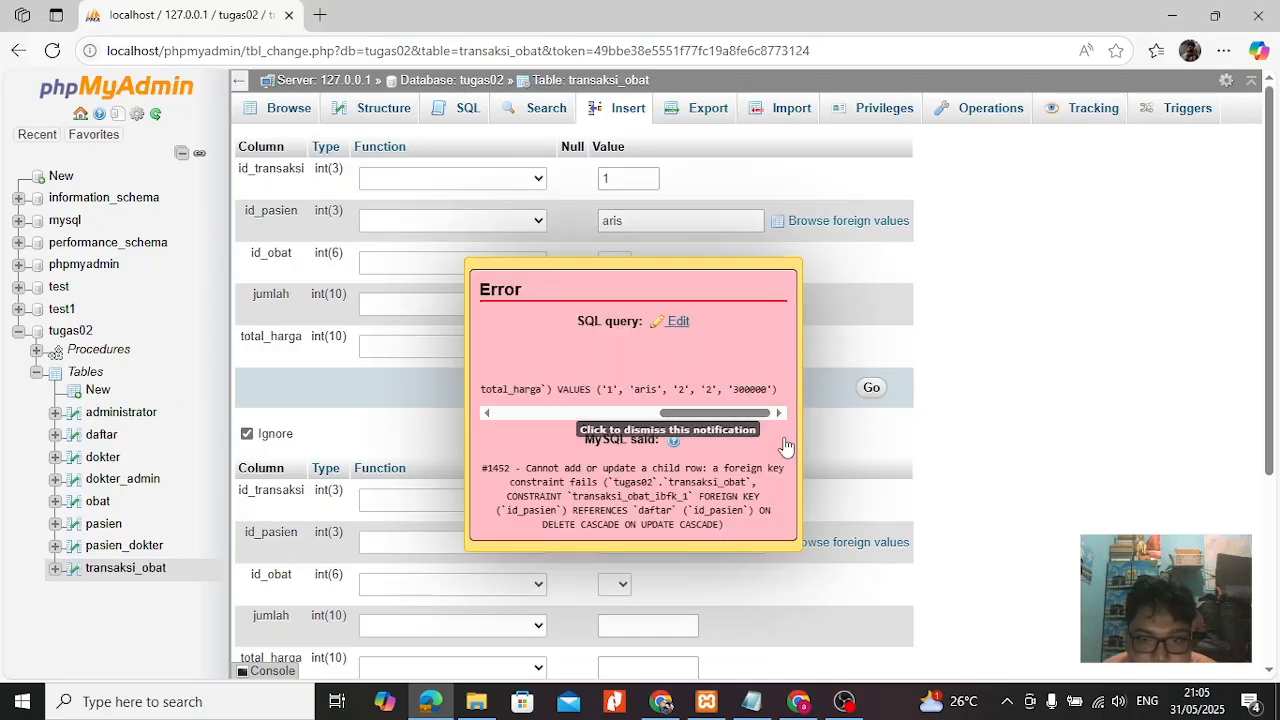
left_click(575, 415)
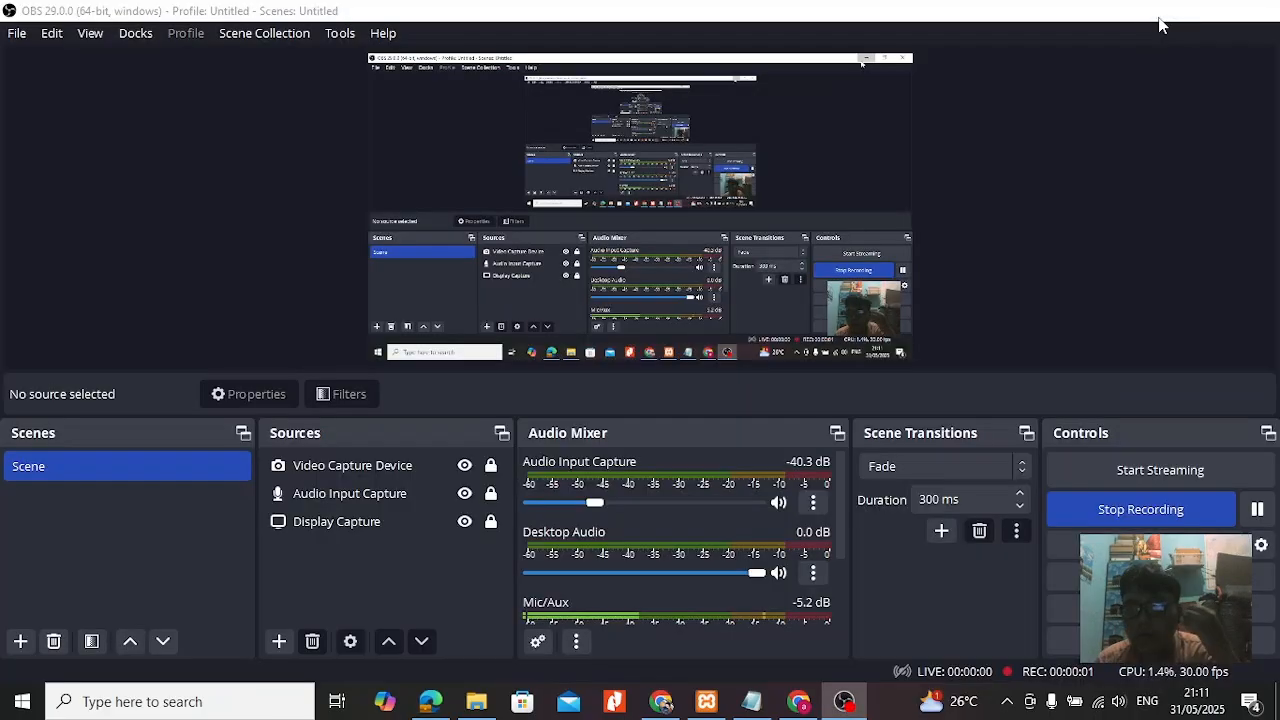
left_click(1160, 20)
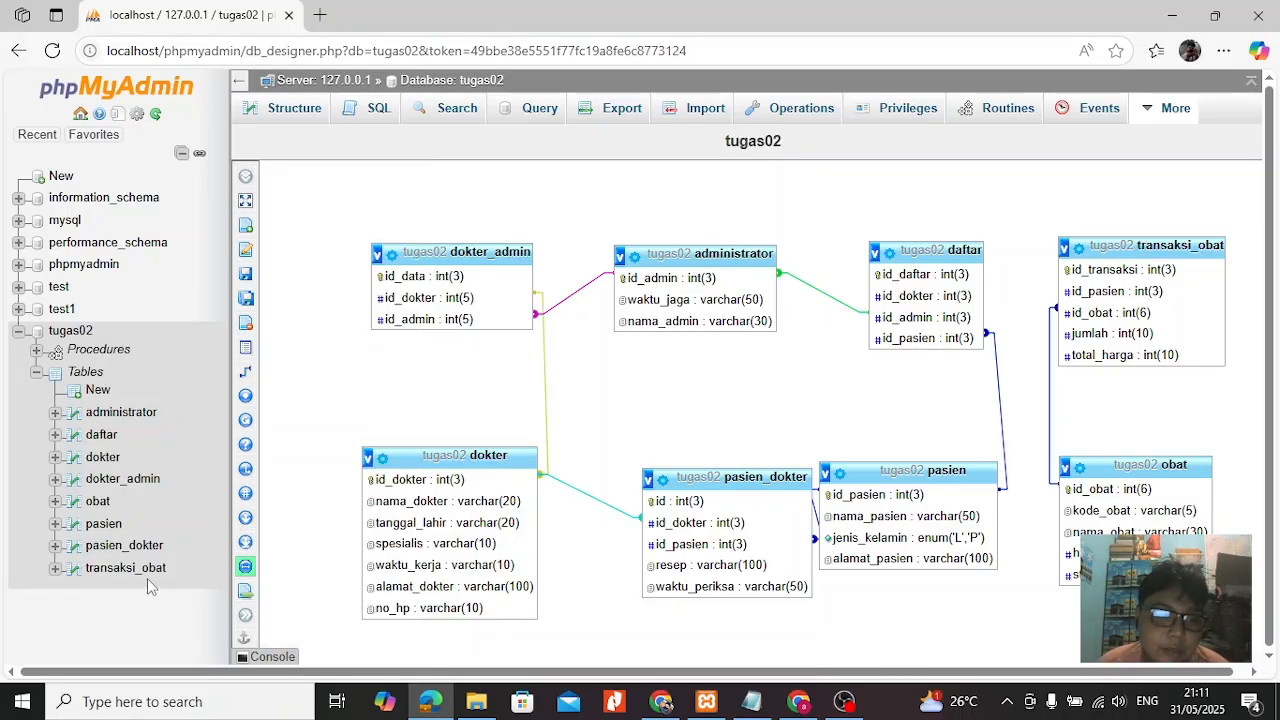
Create a foreign key relation from pasien's id_pasien to transaksi_obat's id_pasien with CASCADE on delete and on update.
mouse_move(264, 346)
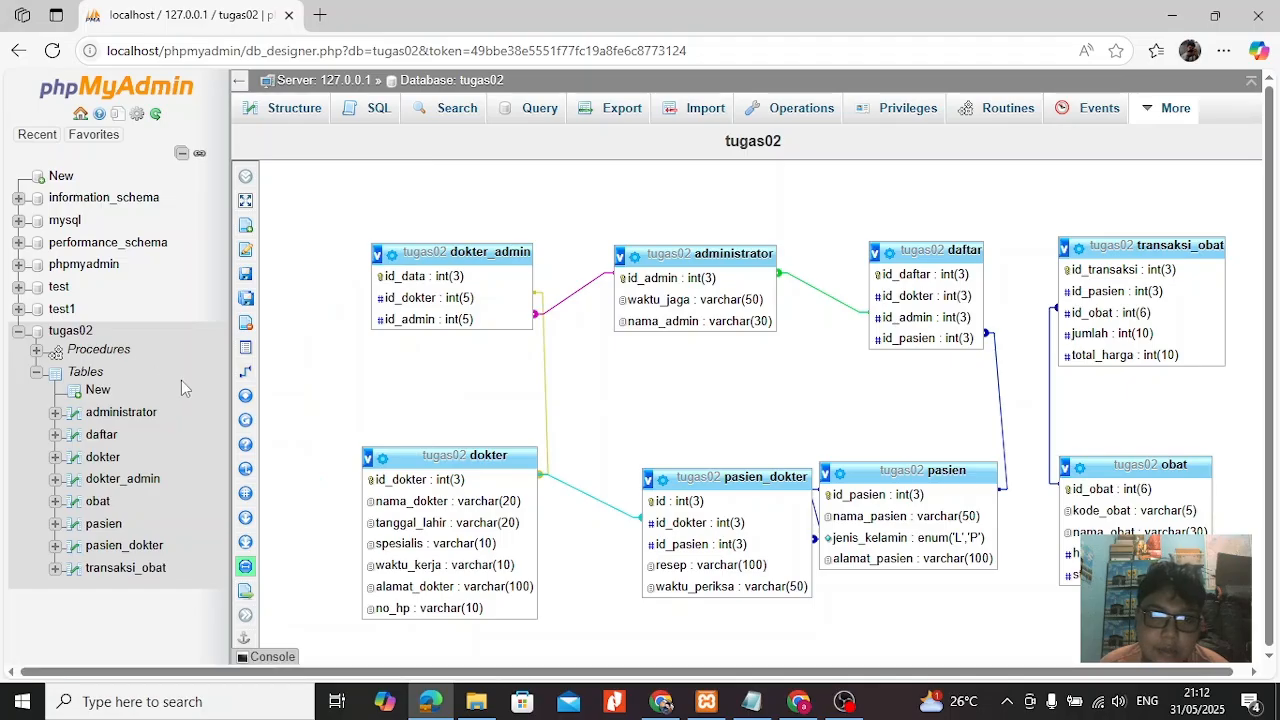
left_click(276, 371)
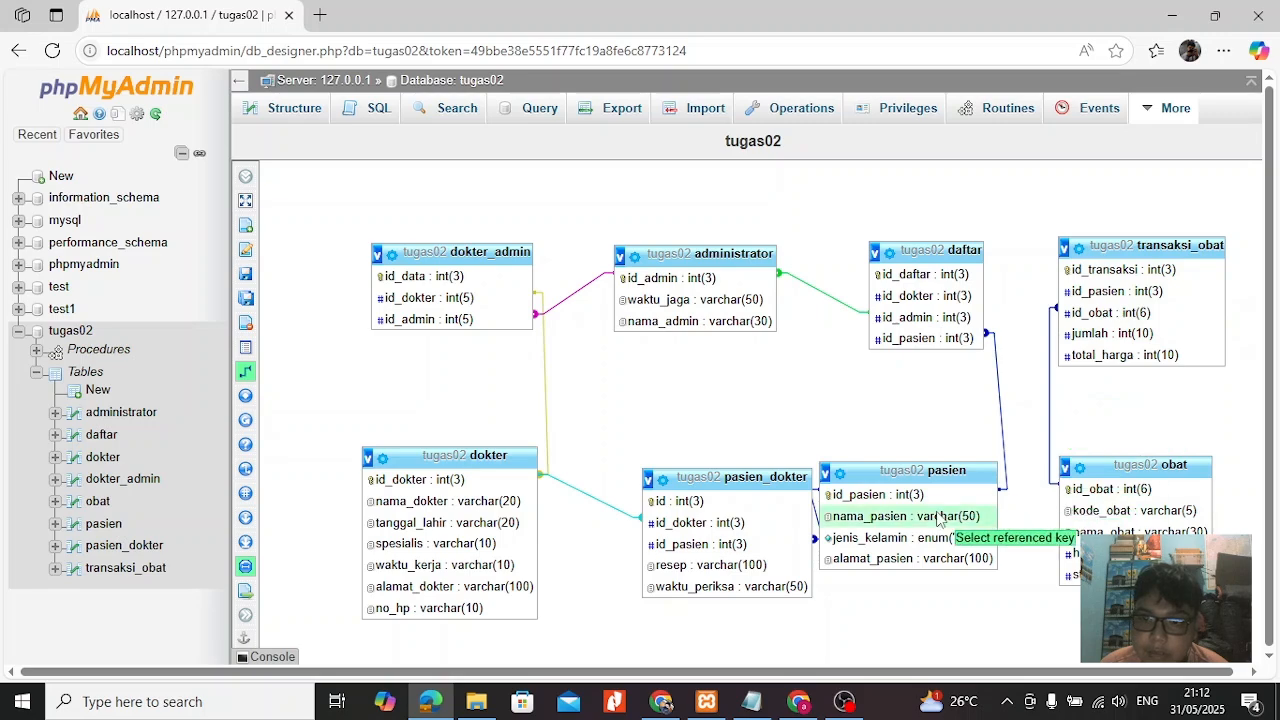
left_click(933, 501)
left_click(1106, 296)
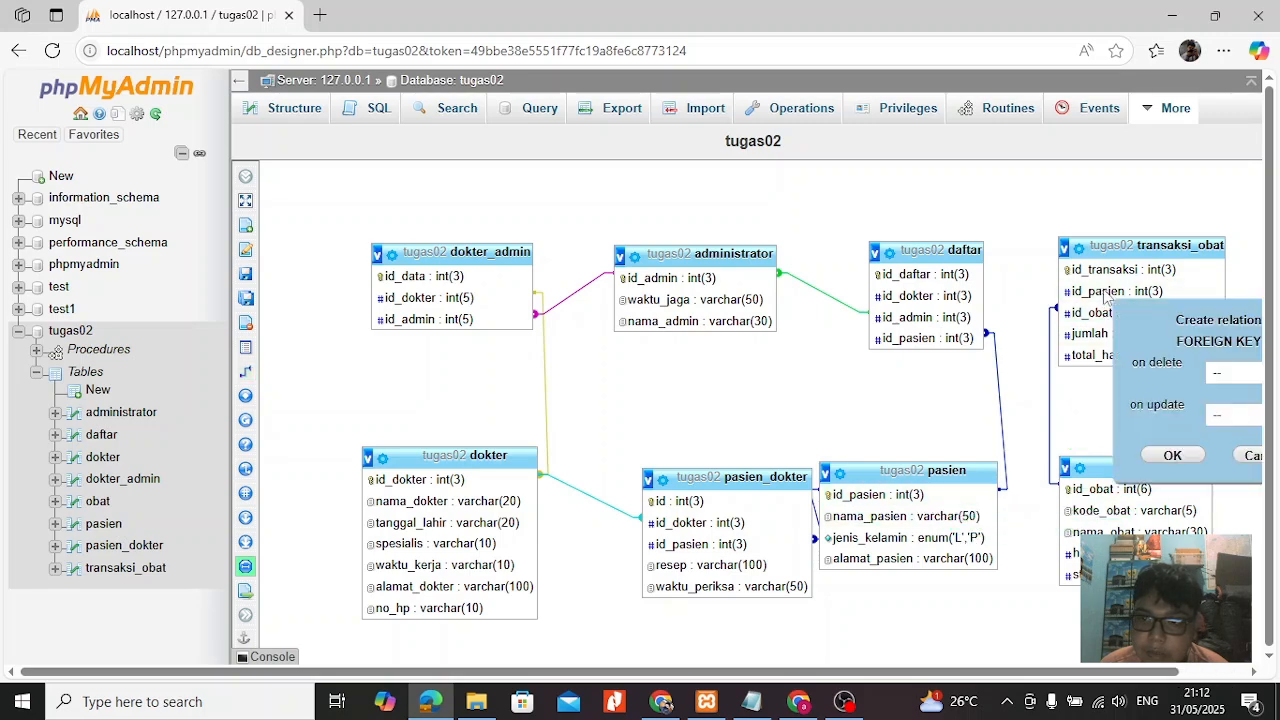
left_click(1235, 372)
left_click(1220, 423)
left_click(1235, 414)
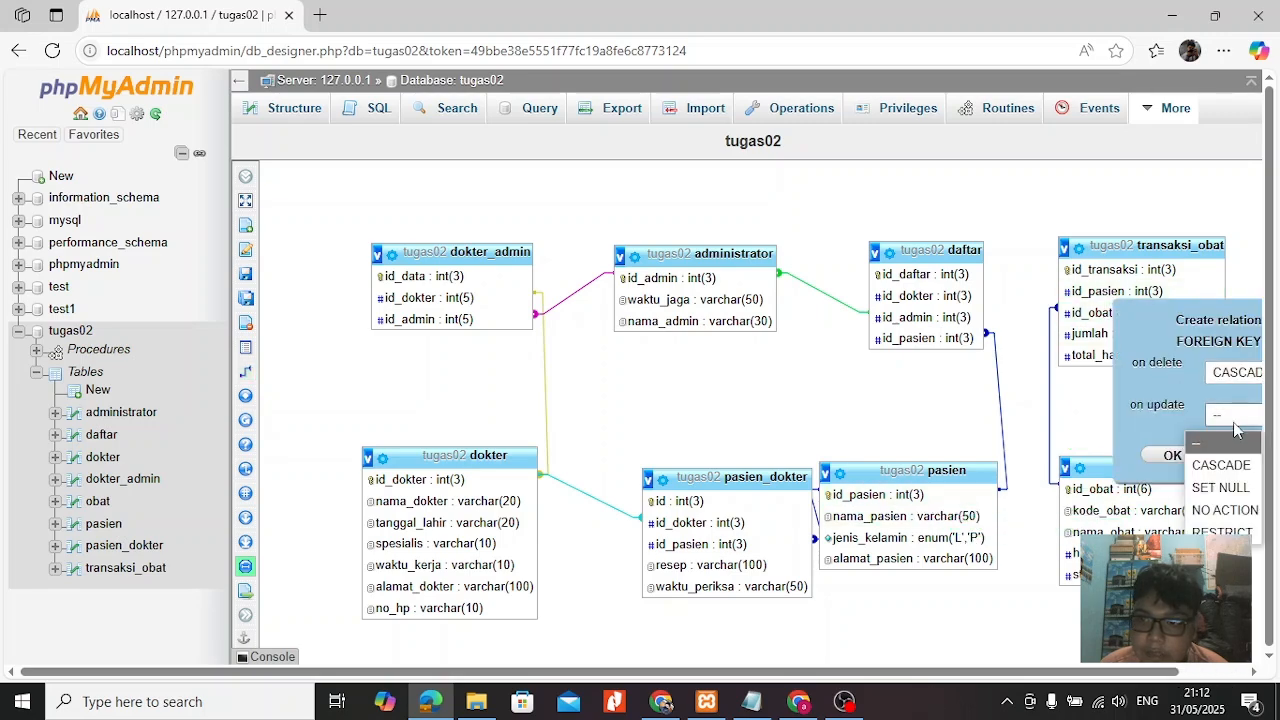
left_click(1212, 466)
left_click(1172, 455)
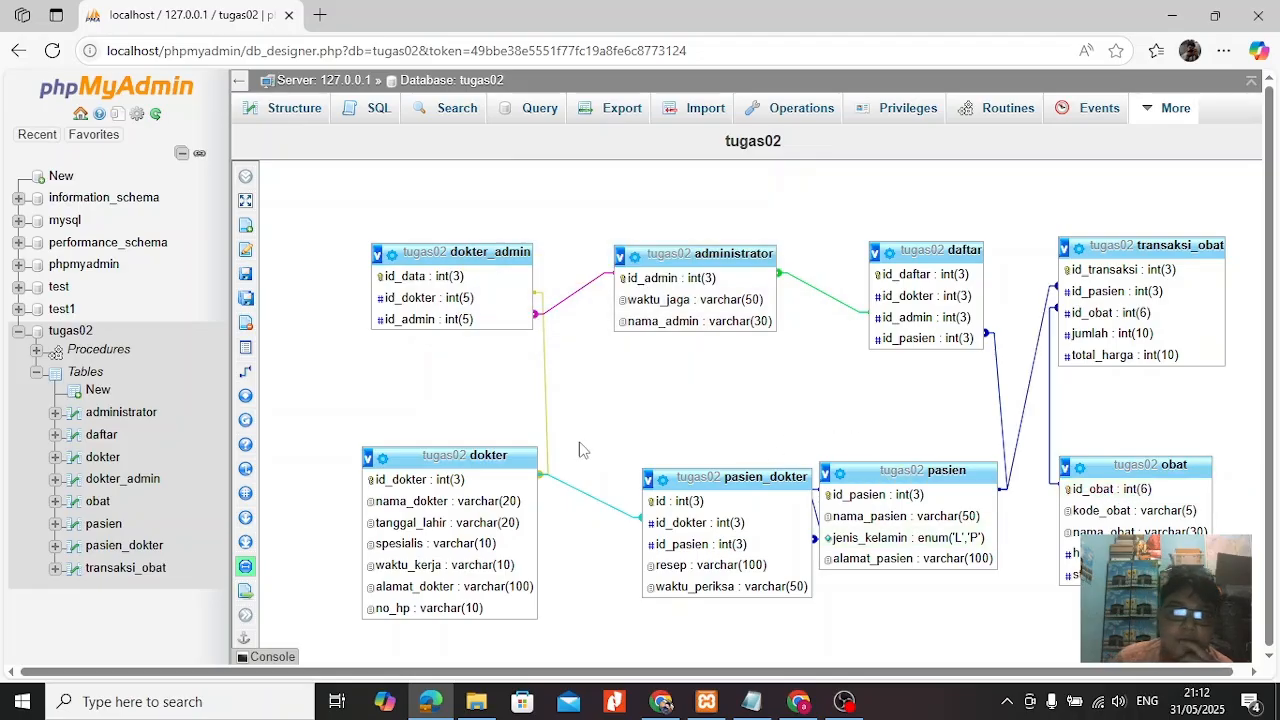
Begin a new transaksi_obat record with id_transaksi 1, id_pasien 5, id_obat 2 and jumlah 2.
left_click(118, 570)
left_click(639, 183)
left_click(637, 243)
left_click(628, 223)
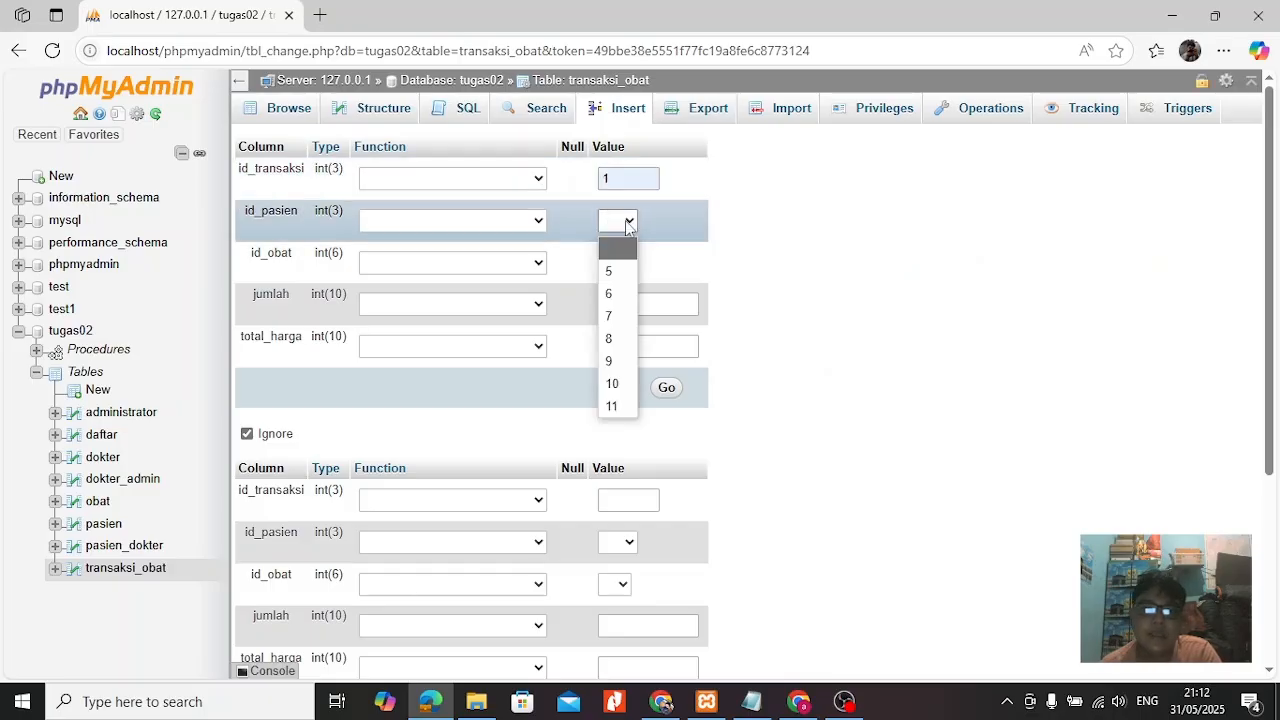
left_click(622, 271)
left_click(623, 264)
left_click(624, 357)
left_click(626, 306)
left_click(637, 367)
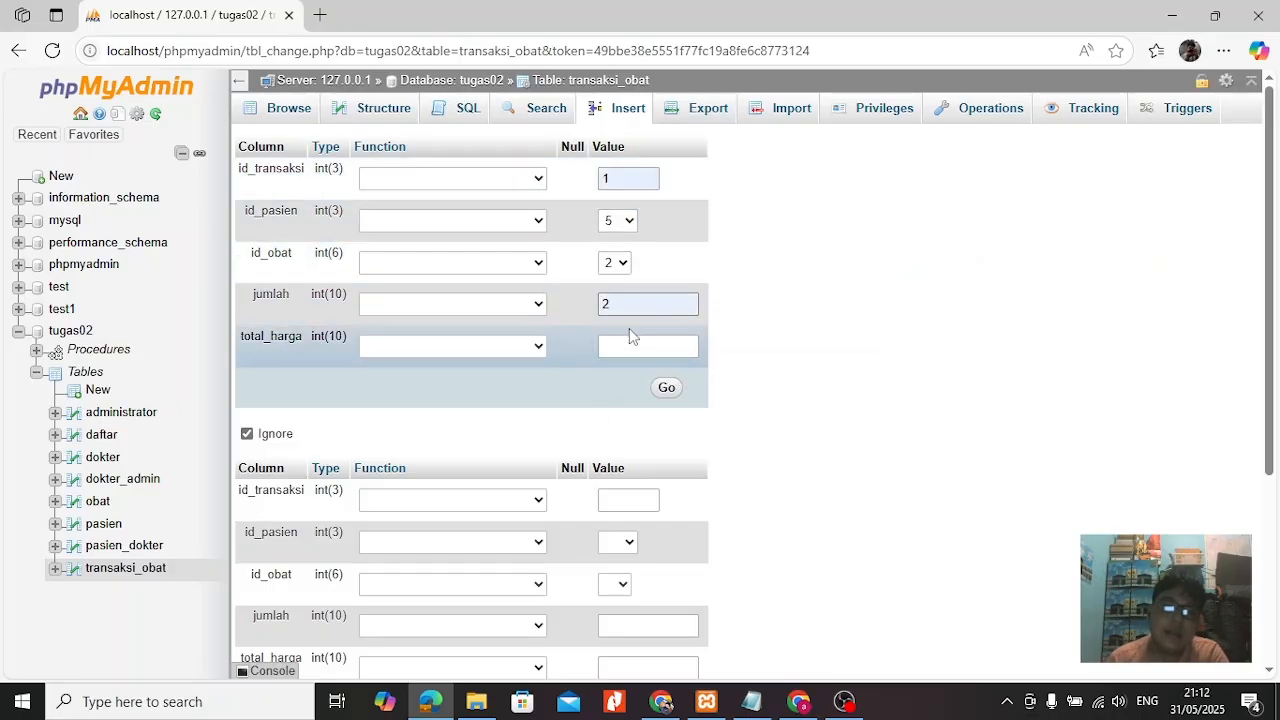
Set the transaction's total_harga to 300000 and insert the record.
left_click(627, 345)
type("20000")
key("ctrl+a")
type("300")
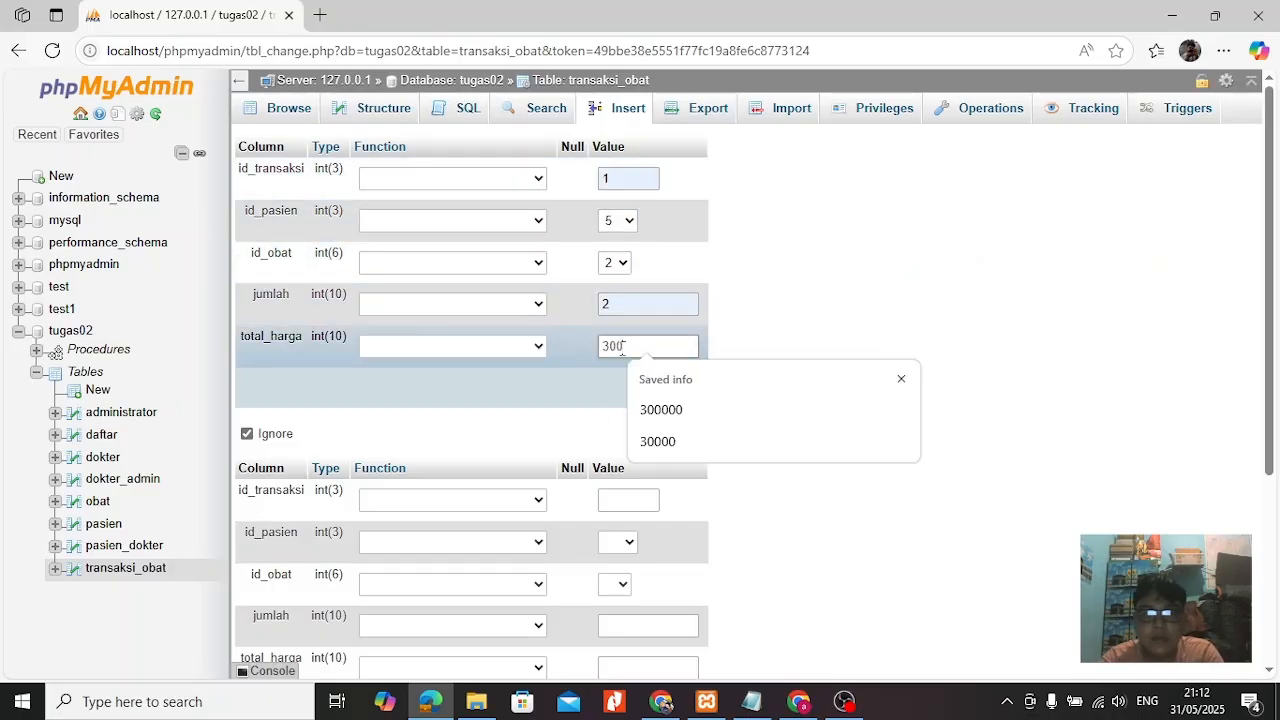
type("000")
left_click(666, 406)
left_click(669, 389)
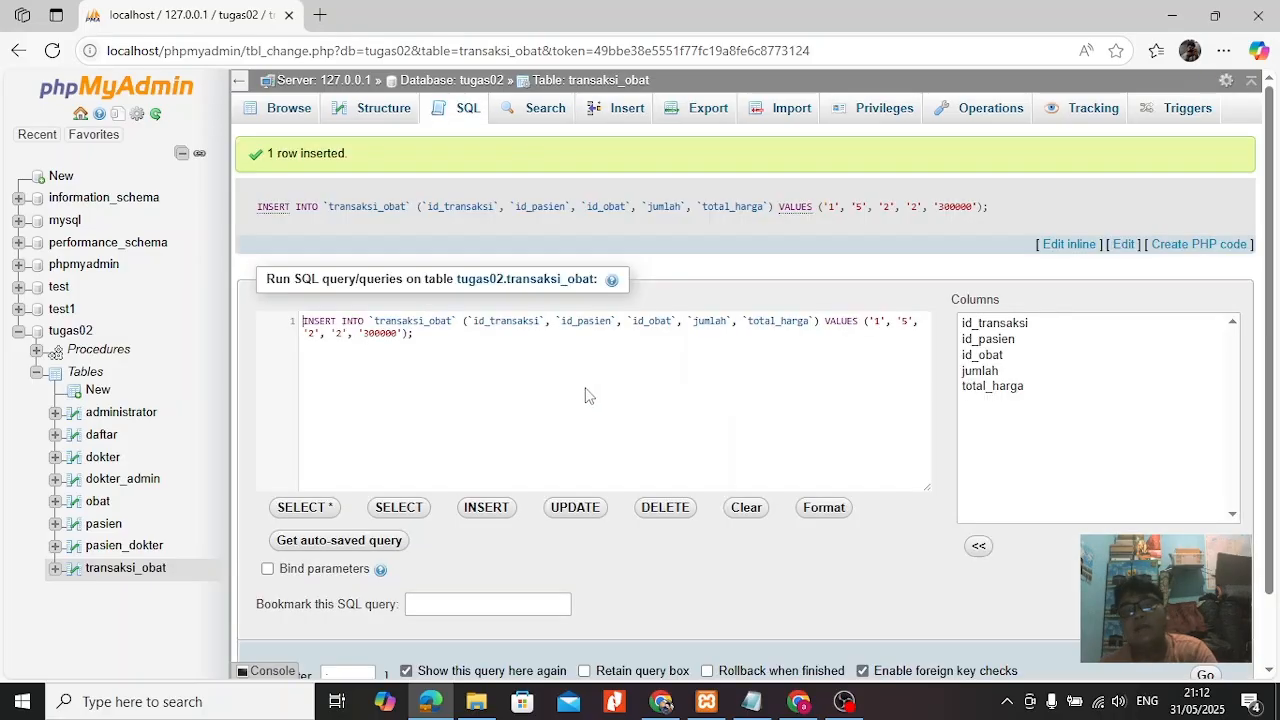
Open the tugas02 relation designer and move the pasien table slightly away from pasien_dokter, closer to obat.
left_click(72, 333)
mouse_move(1176, 108)
left_click(1133, 201)
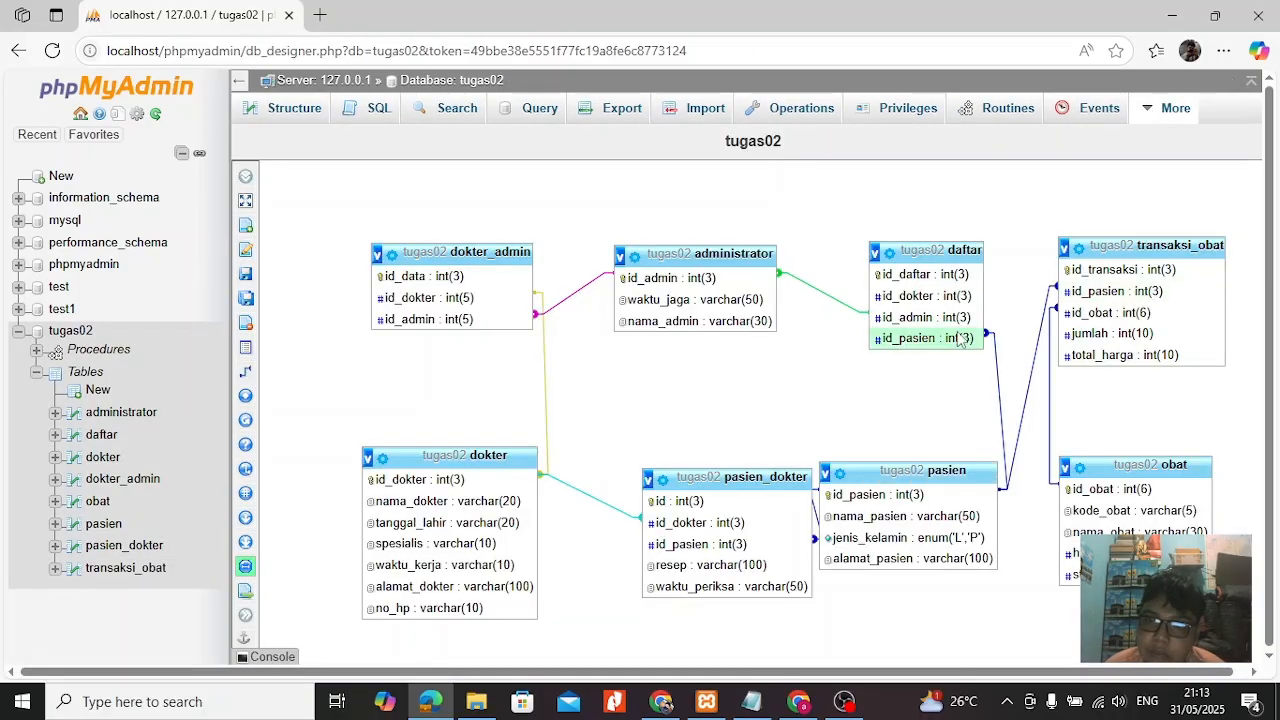
left_click_drag(933, 472, 963, 449)
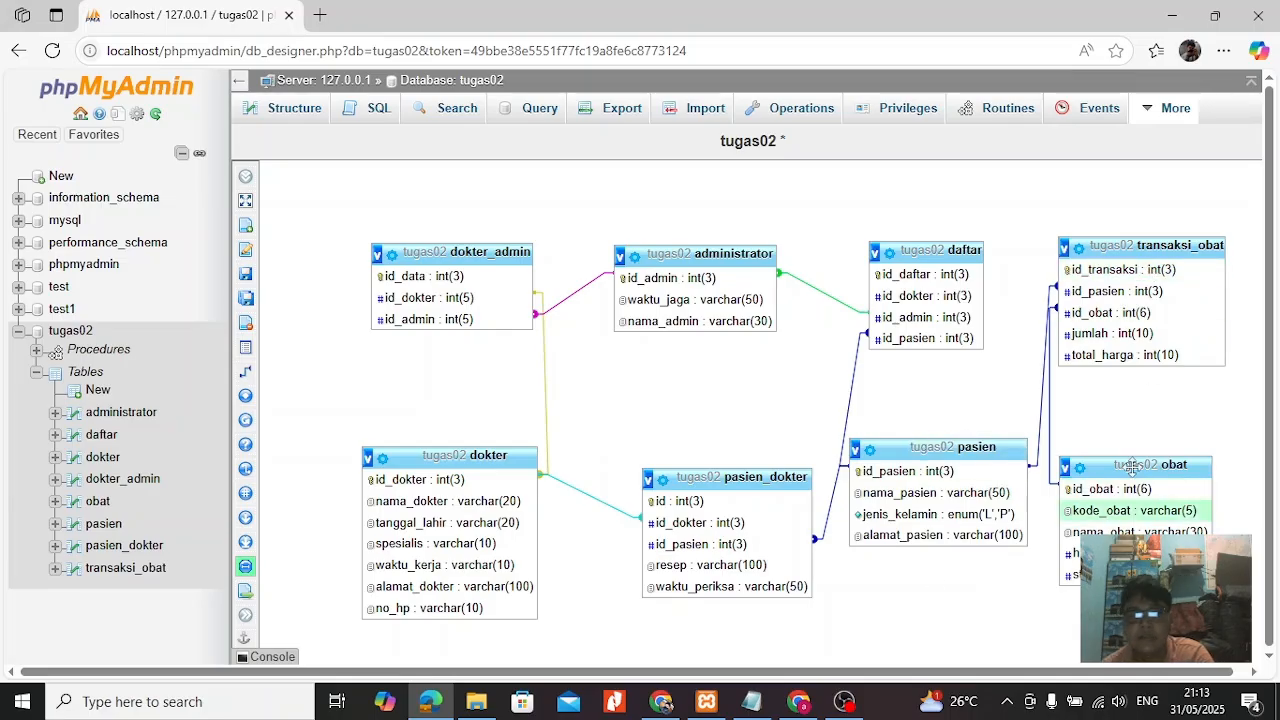
Review the existing records of the transaksi_obat and obat tables.
left_click(125, 567)
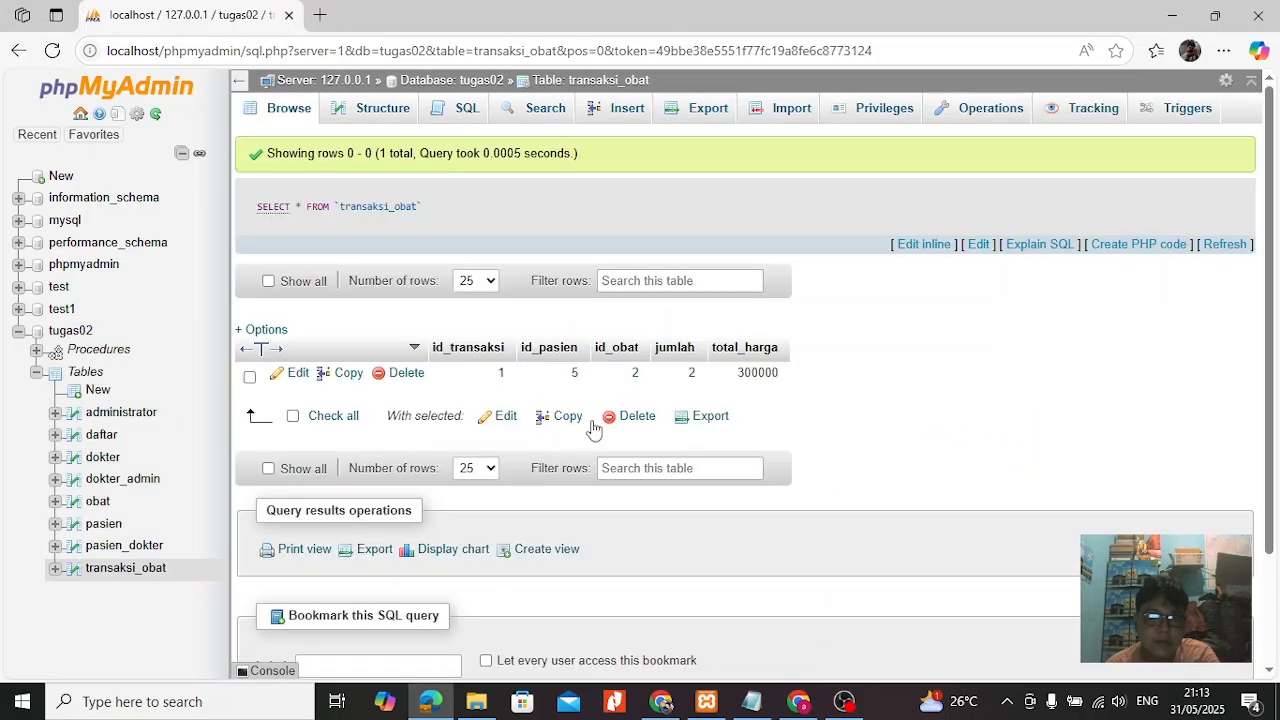
left_click(100, 502)
left_click(125, 568)
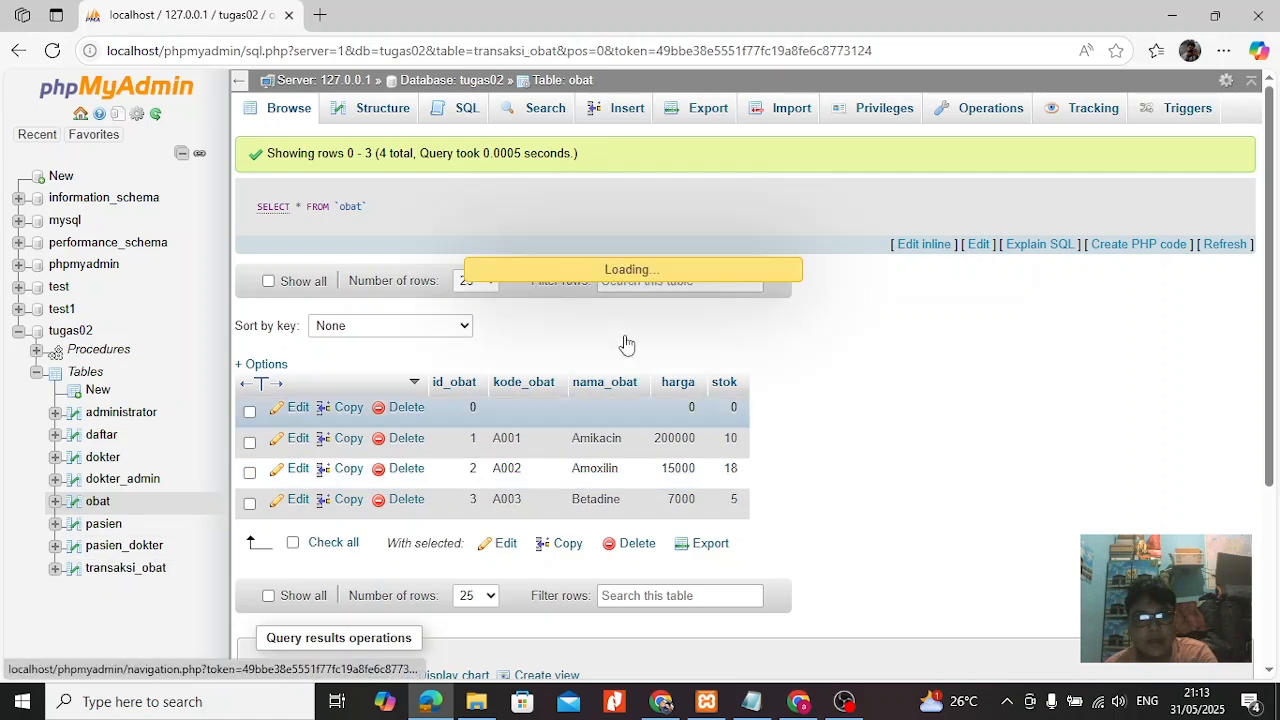
Begin a new transaksi_obat record with id_transaksi 2, id_pasien 6 and id_obat 1.
left_click(626, 108)
left_click(629, 179)
type("2")
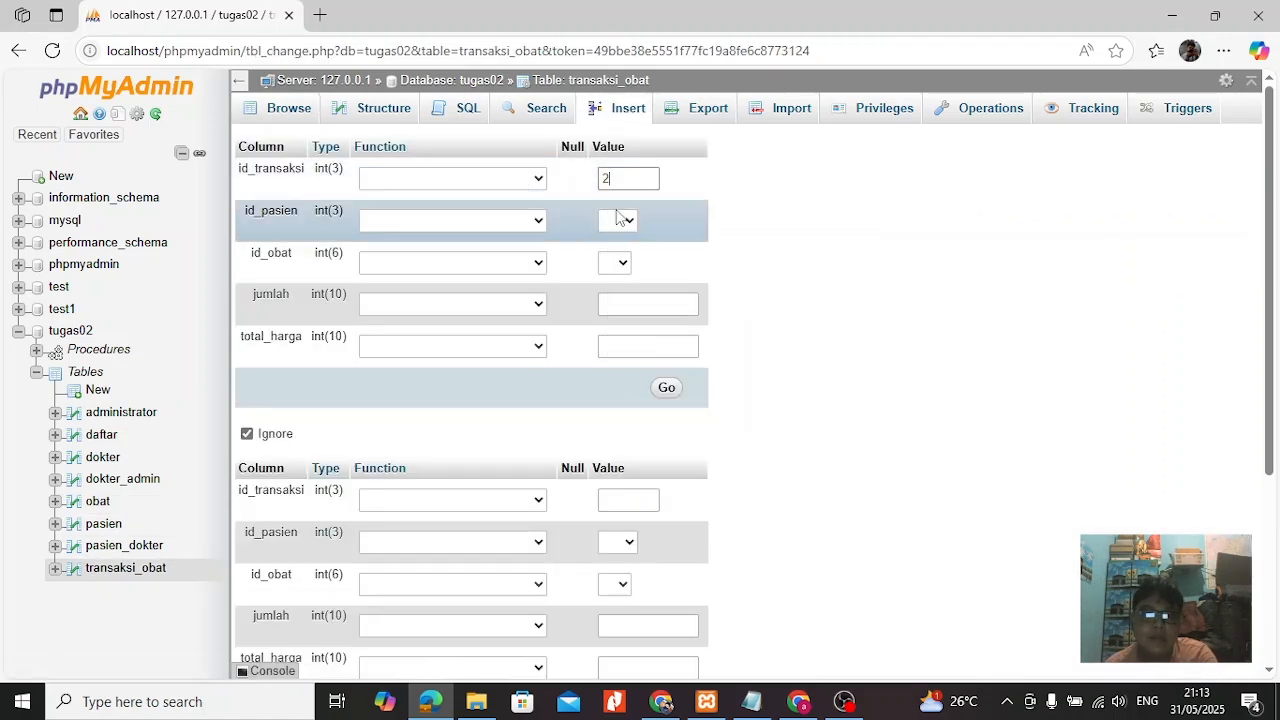
left_click(624, 219)
left_click(612, 319)
left_click(617, 264)
left_click(613, 306)
Set the new transaction's jumlah to 1 and total_harga to 20000, and insert the record.
left_click(631, 304)
type("1")
left_click(615, 347)
type("15")
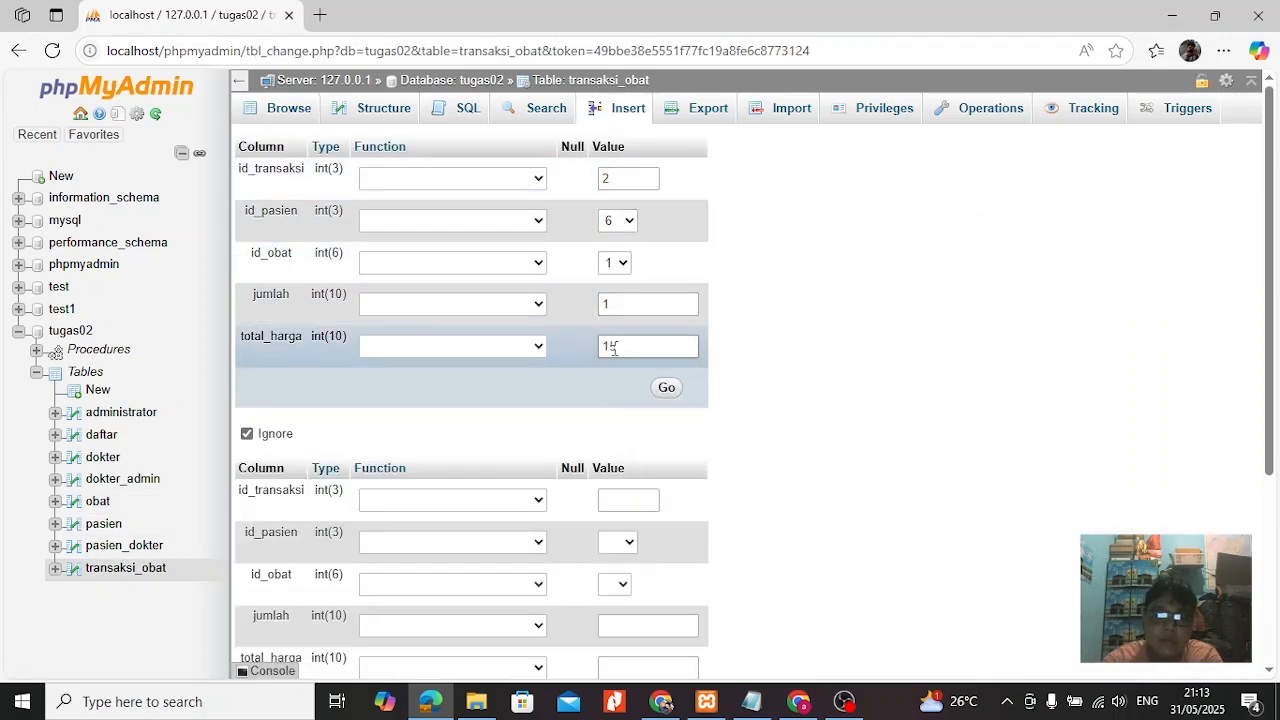
type("0000")
left_click(667, 388)
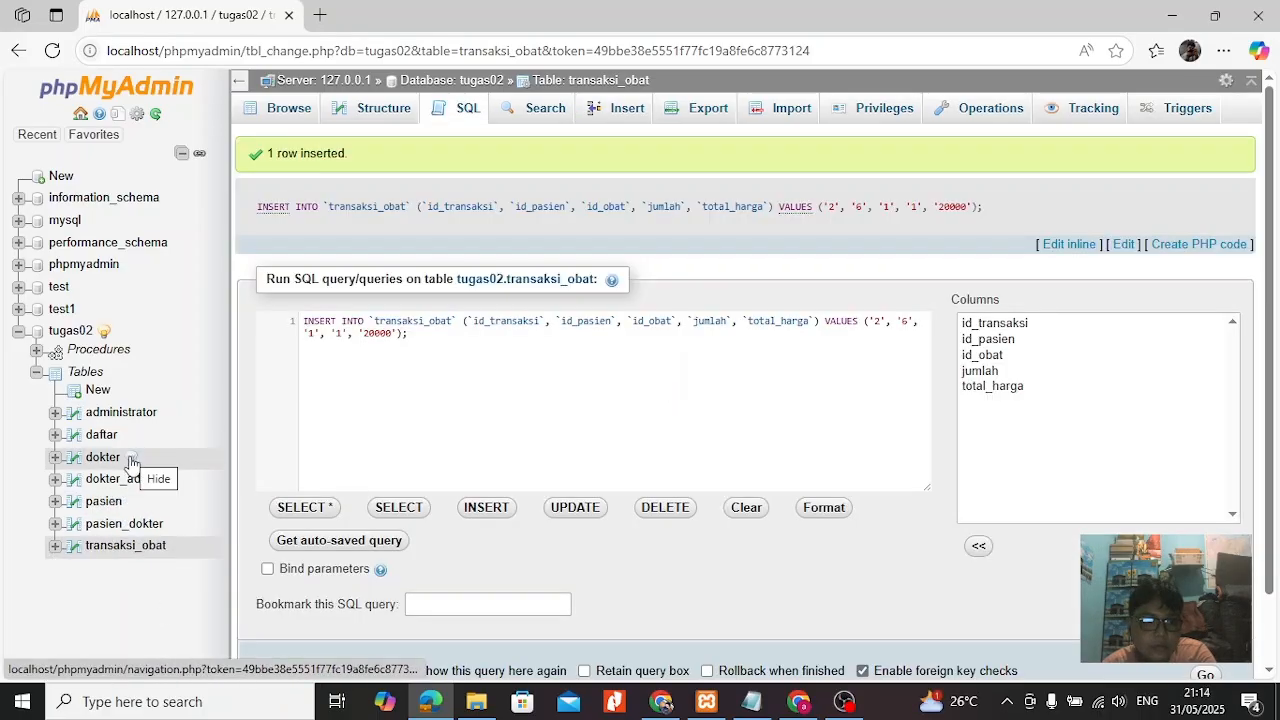
Restore the hidden obat table to the tugas02 navigation tree and browse its records to check stok.
left_click(103, 337)
left_click(742, 393)
left_click(773, 418)
left_click(98, 502)
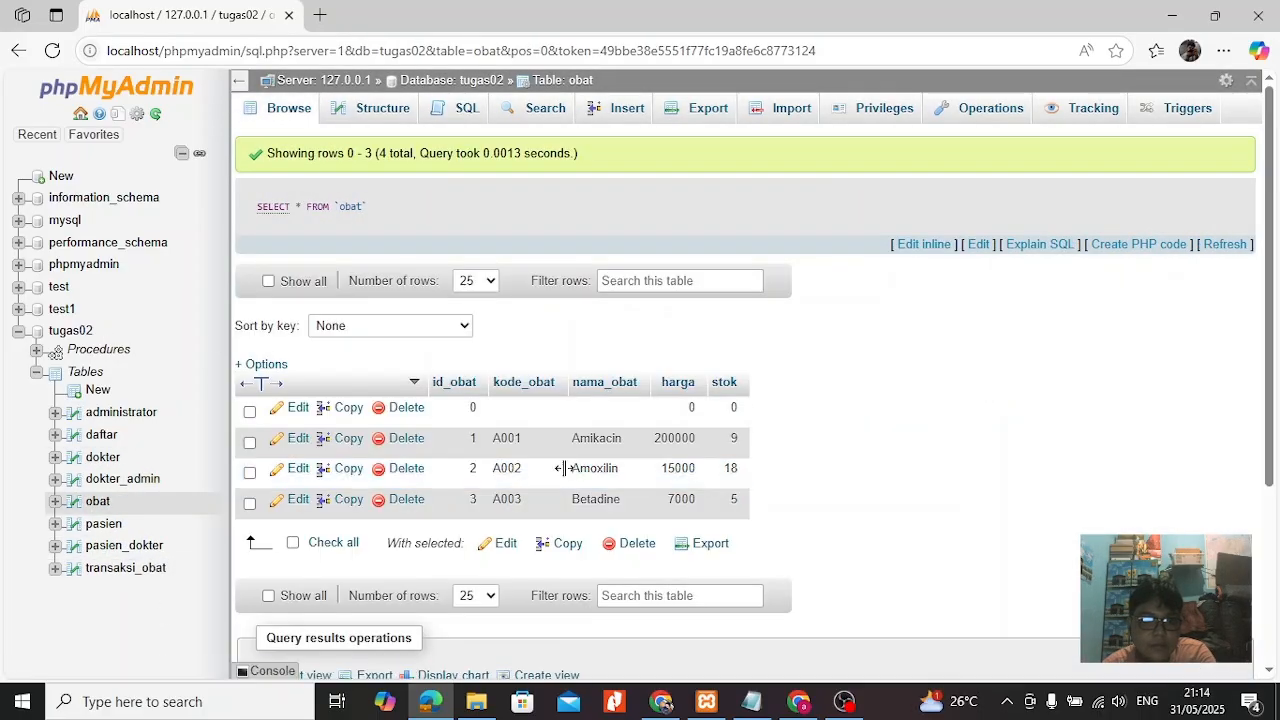
Open transaksi_obat and start a new record with id_transaksi 2, id_pasien 6 and id_obat 1.
left_click(118, 567)
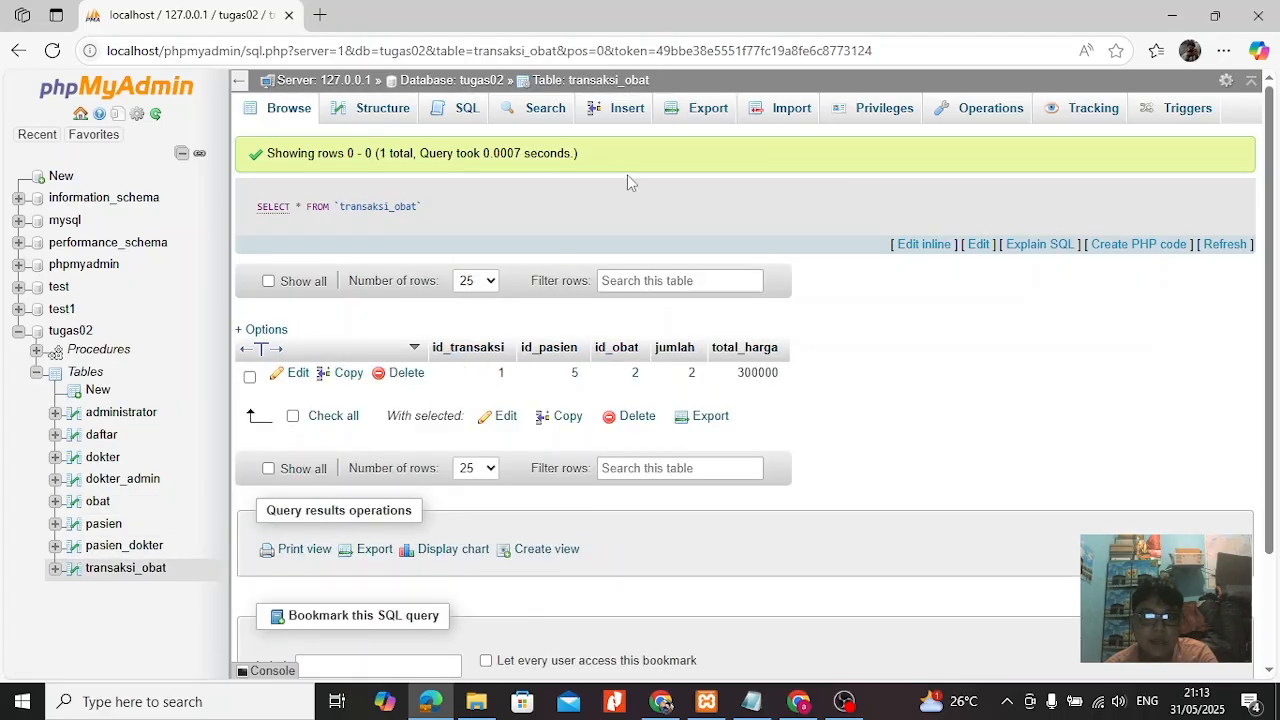
left_click(598, 118)
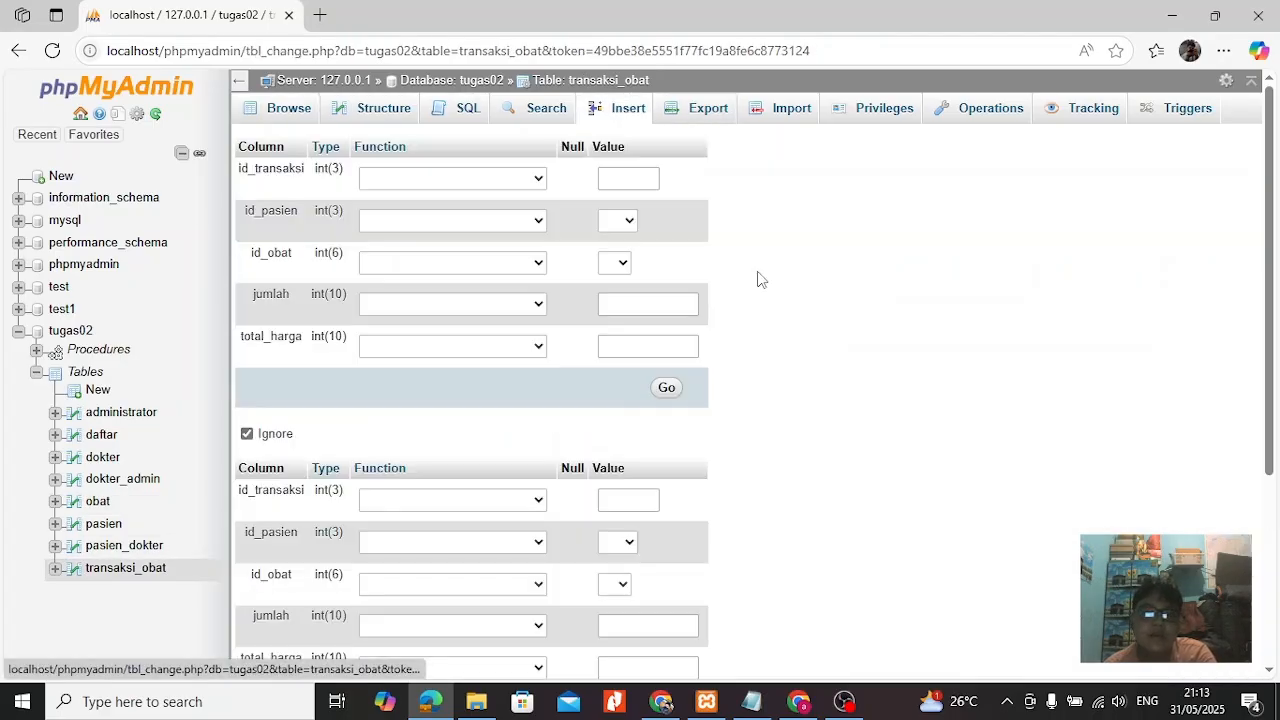
left_click(619, 177)
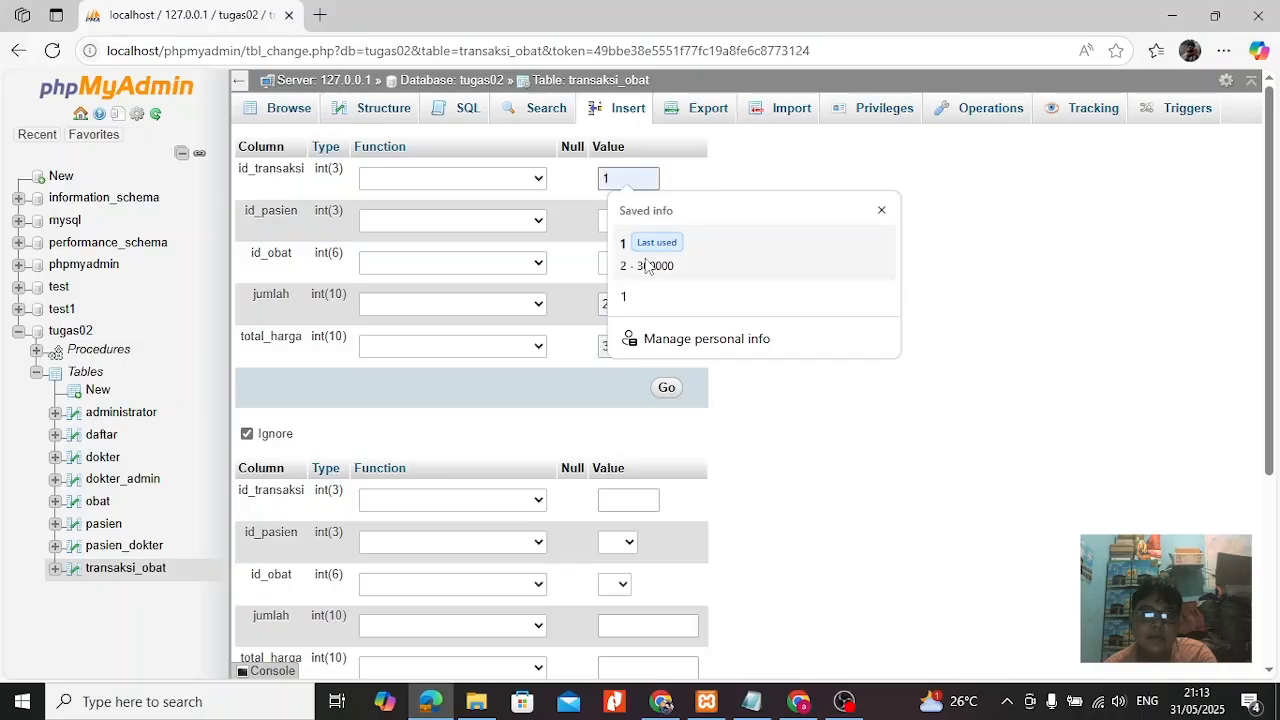
type("2")
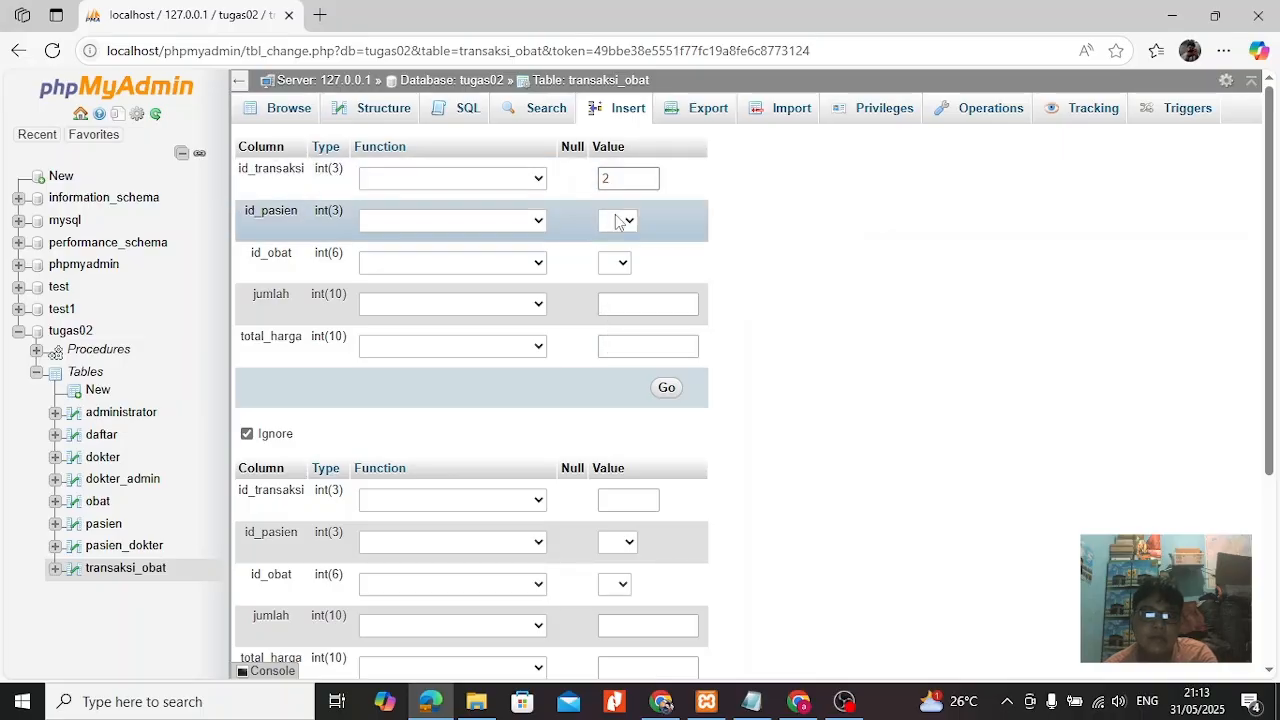
left_click(620, 220)
left_click(617, 293)
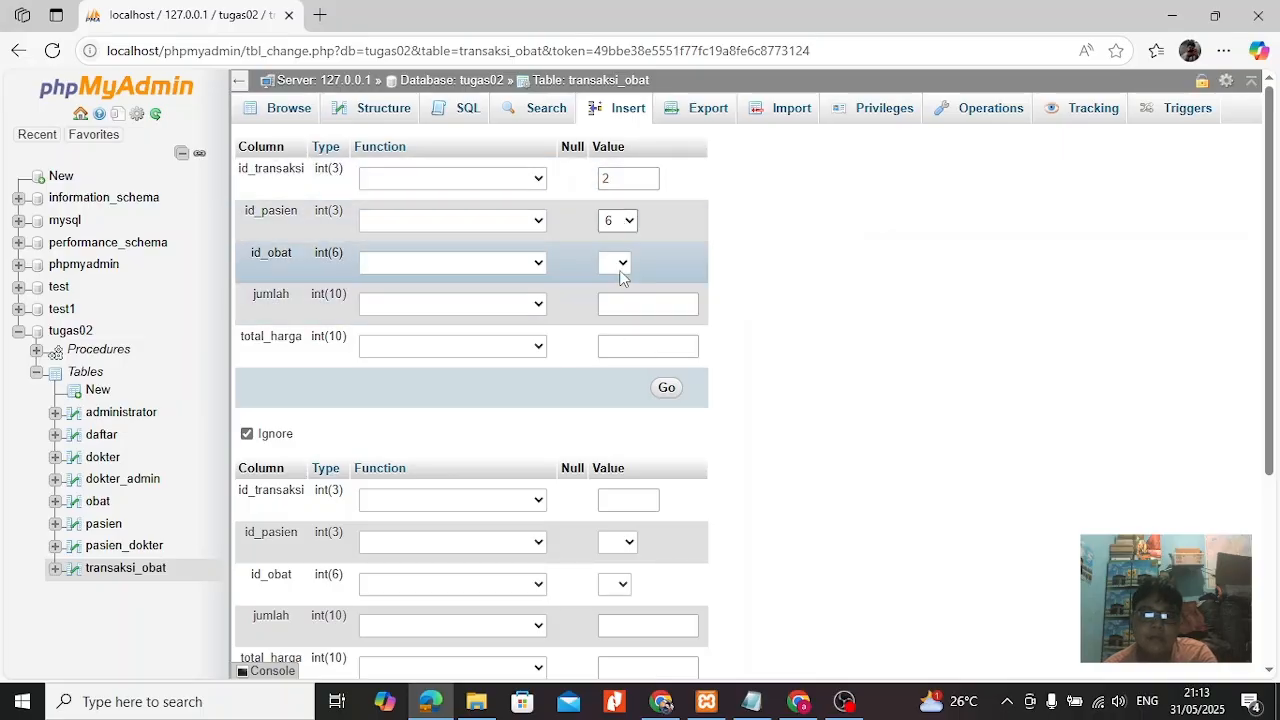
left_click(620, 268)
left_click(608, 336)
Enter jumlah 1 and total_harga 20000 for the transaction and insert the record.
left_click(632, 303)
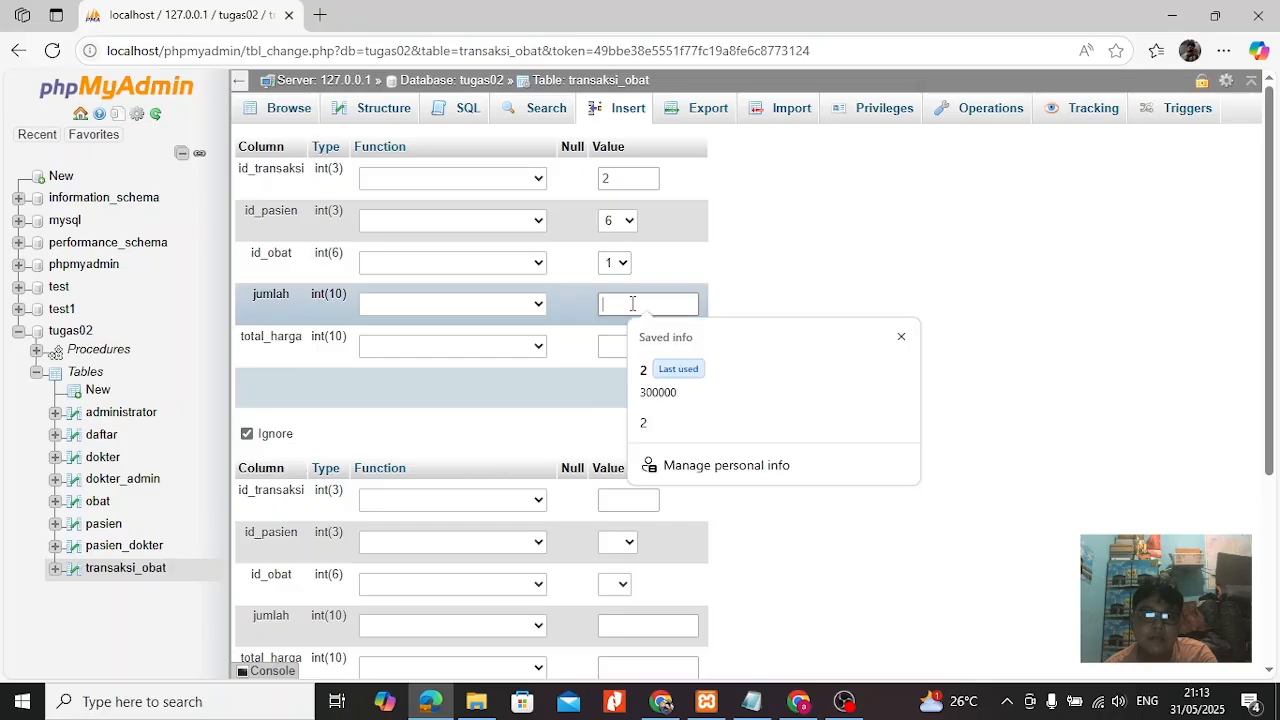
left_click(610, 346)
type("15")
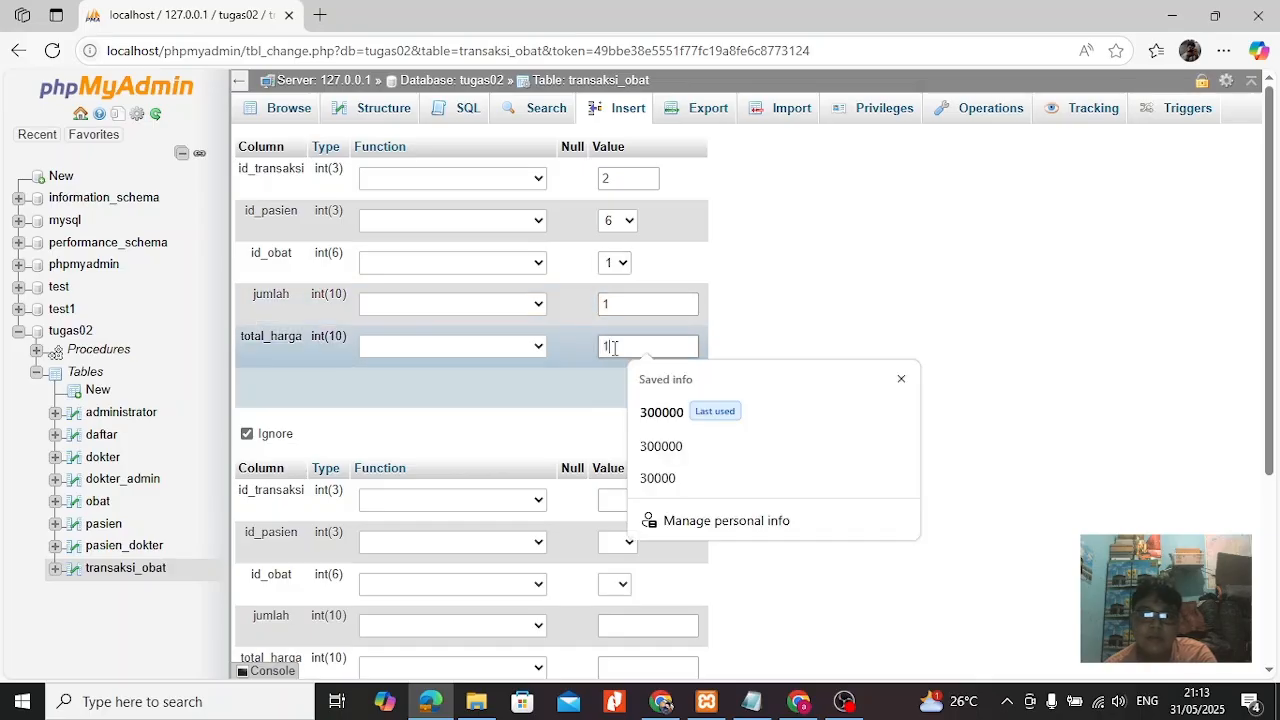
key("BackSpace")
key("BackSpace")
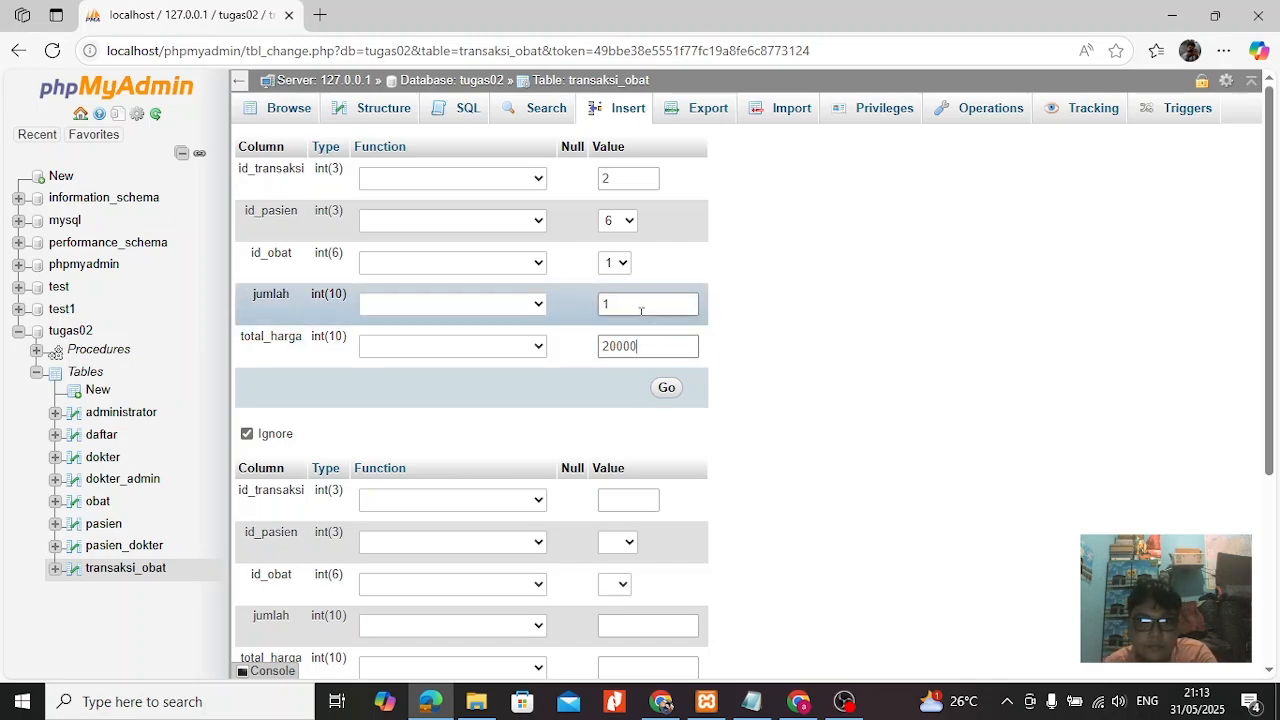
left_click(668, 389)
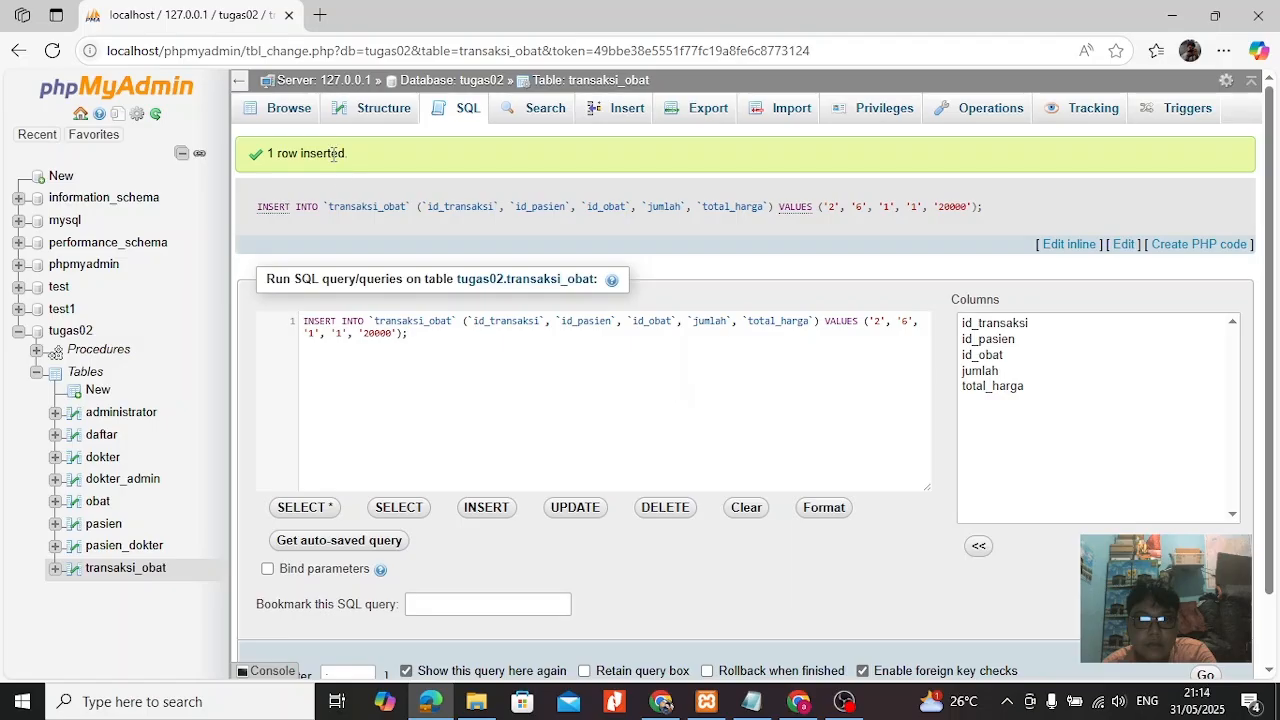
left_click(118, 505)
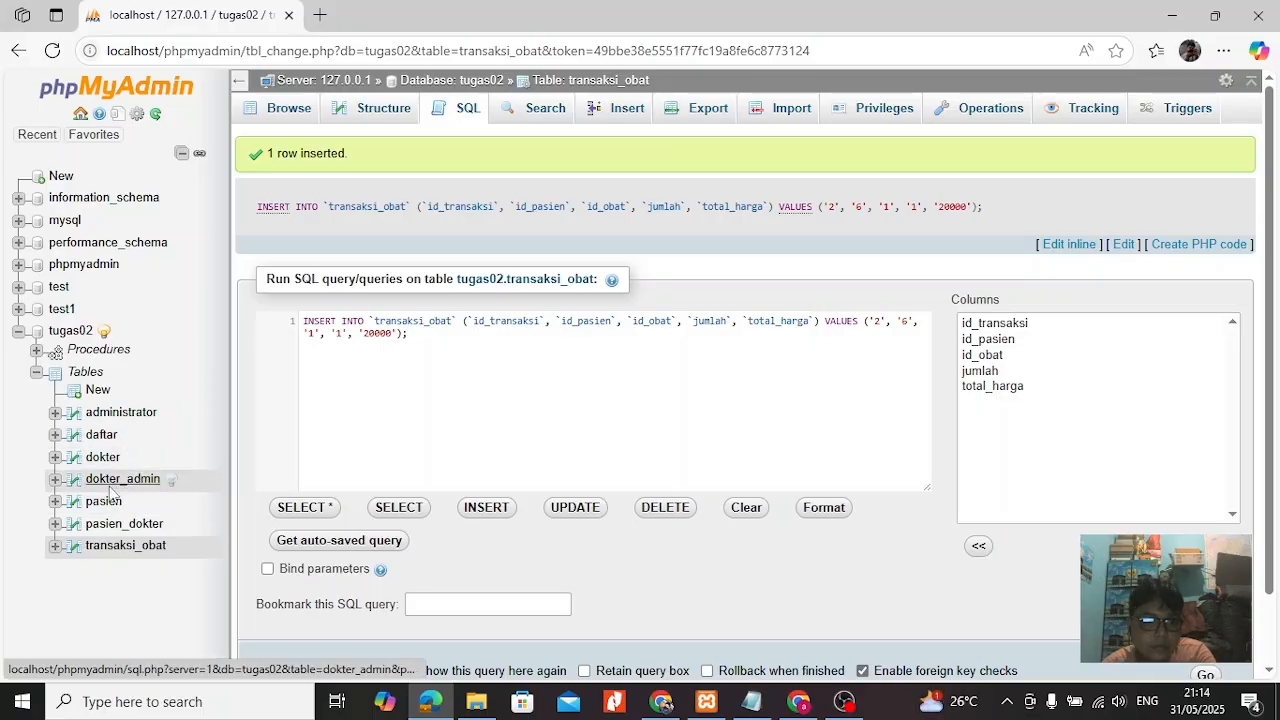
Show the hidden obat table in the tugas02 navigation tree again and open its records to check stok.
left_click(104, 332)
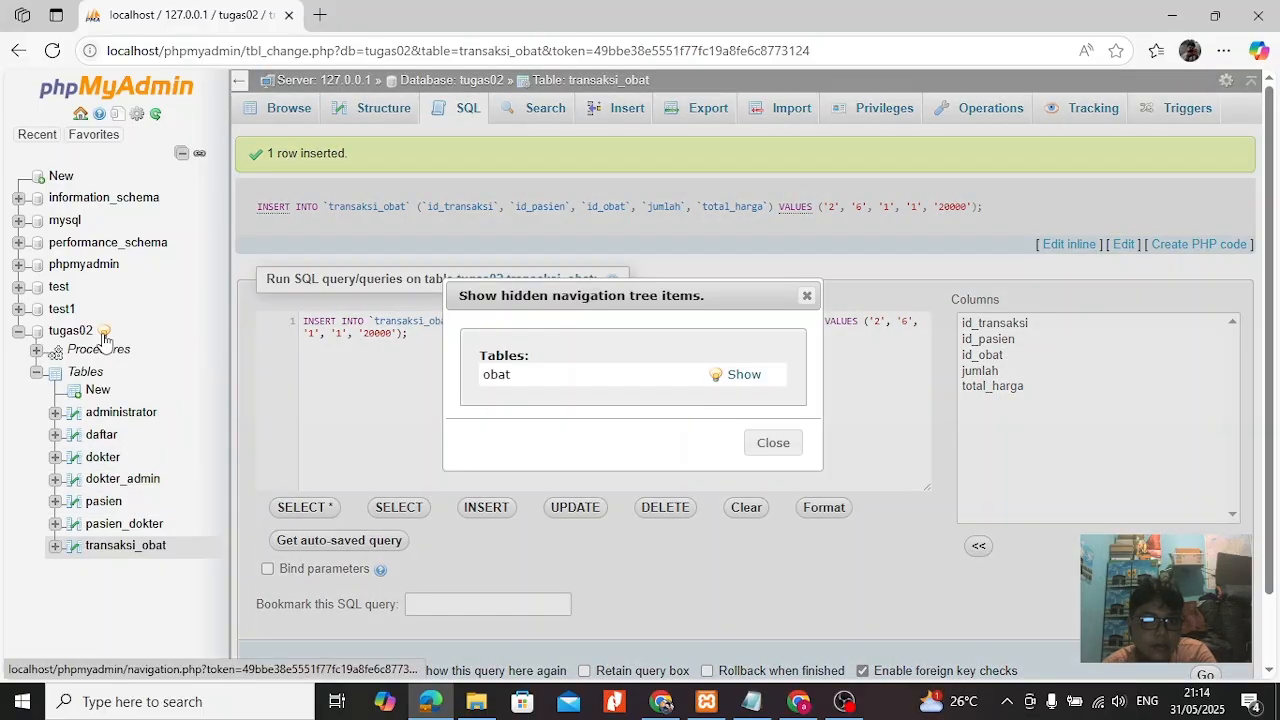
left_click(743, 376)
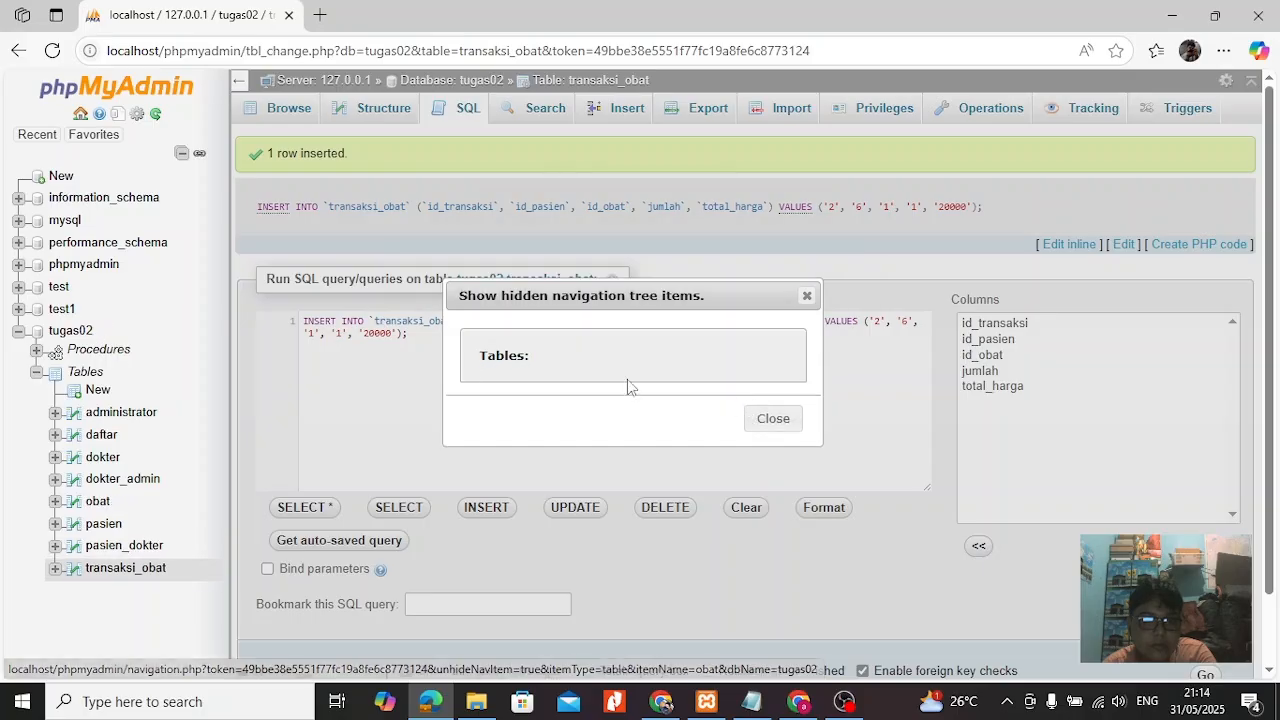
left_click(807, 296)
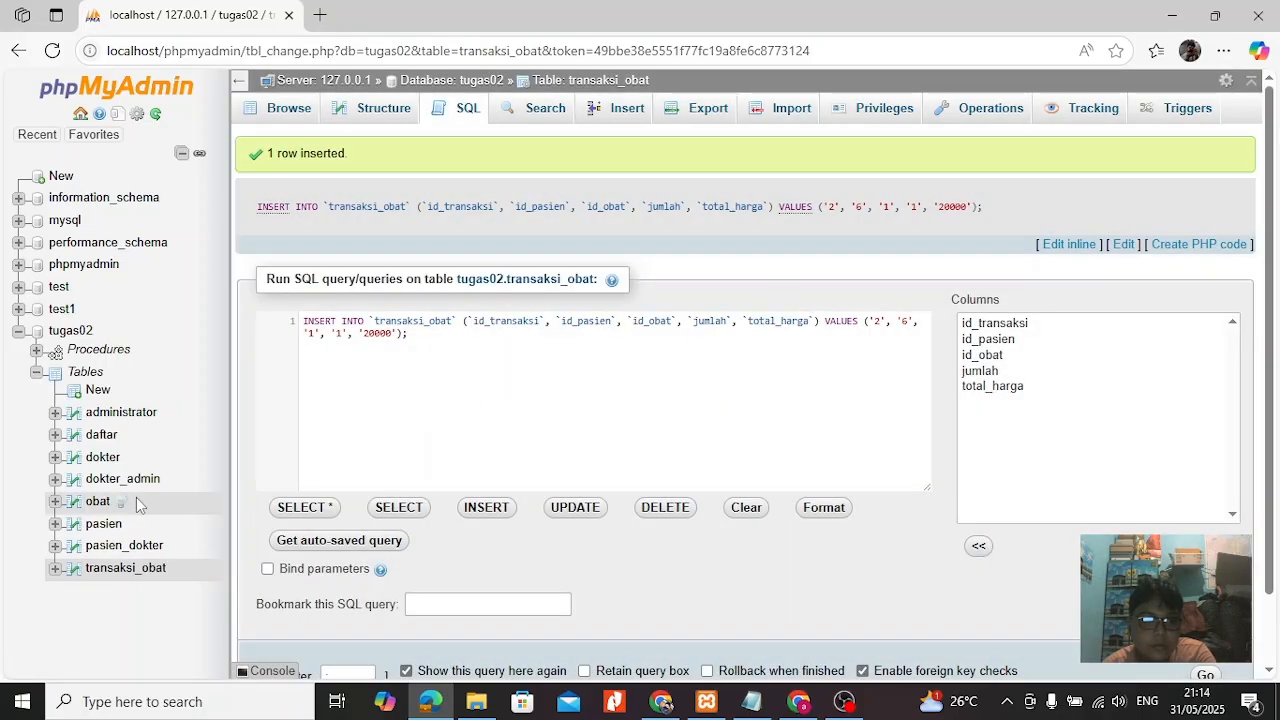
left_click(97, 501)
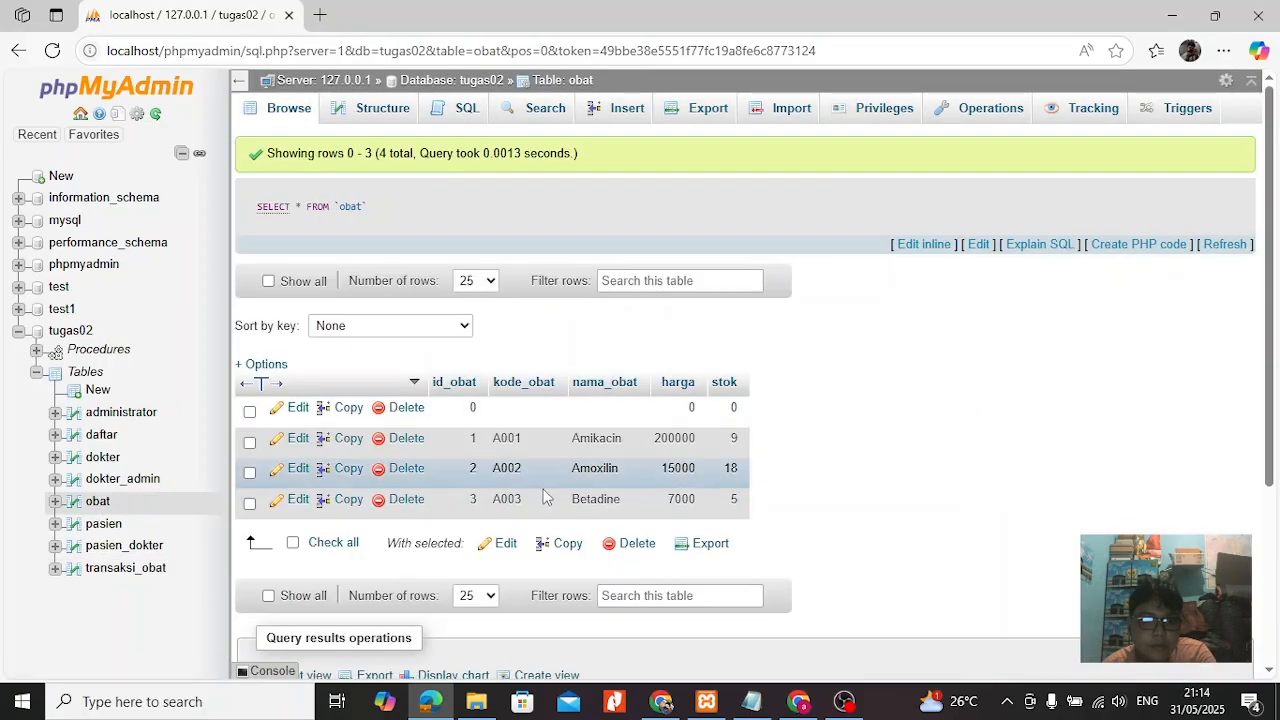